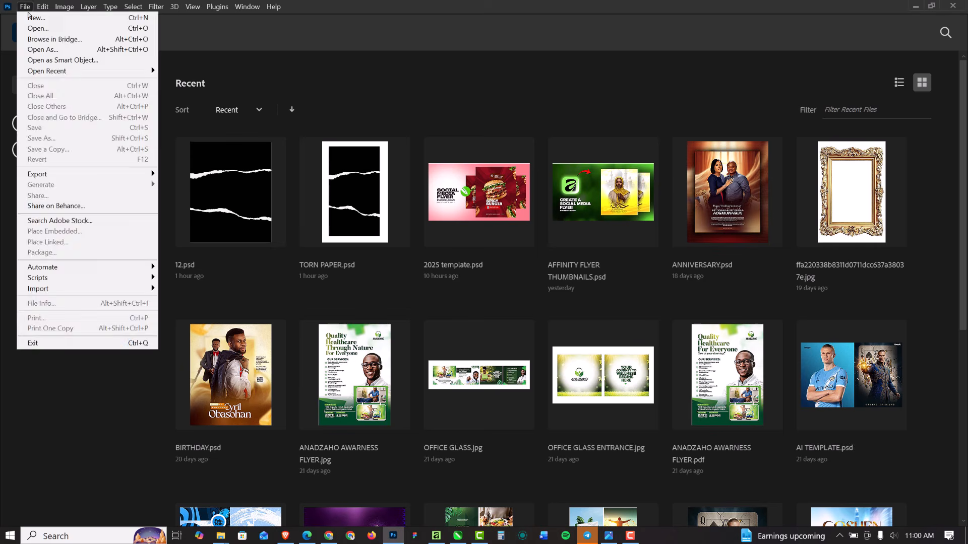
Step: Create a new 1920×1080 px document named SPORT THUMBNAIL
click(30, 19)
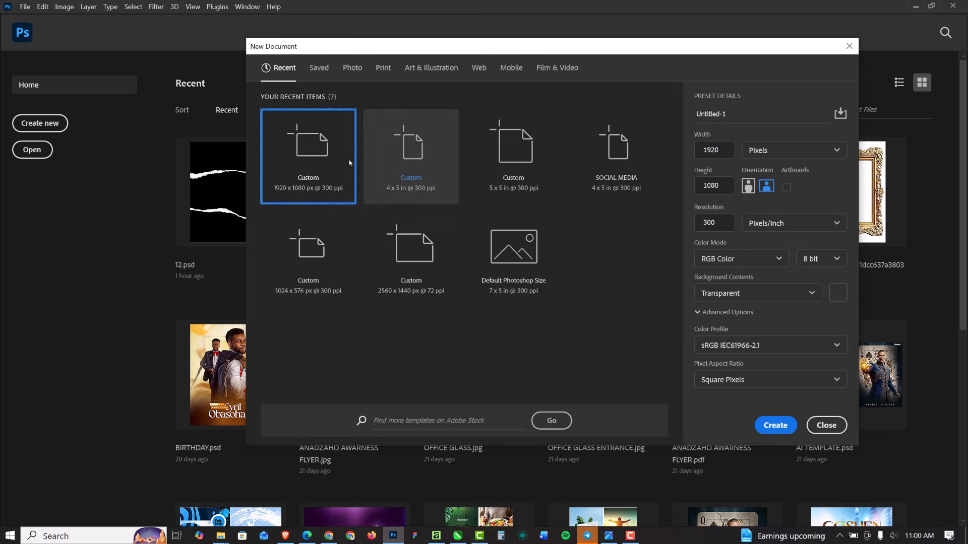
drag(727, 114, 639, 122)
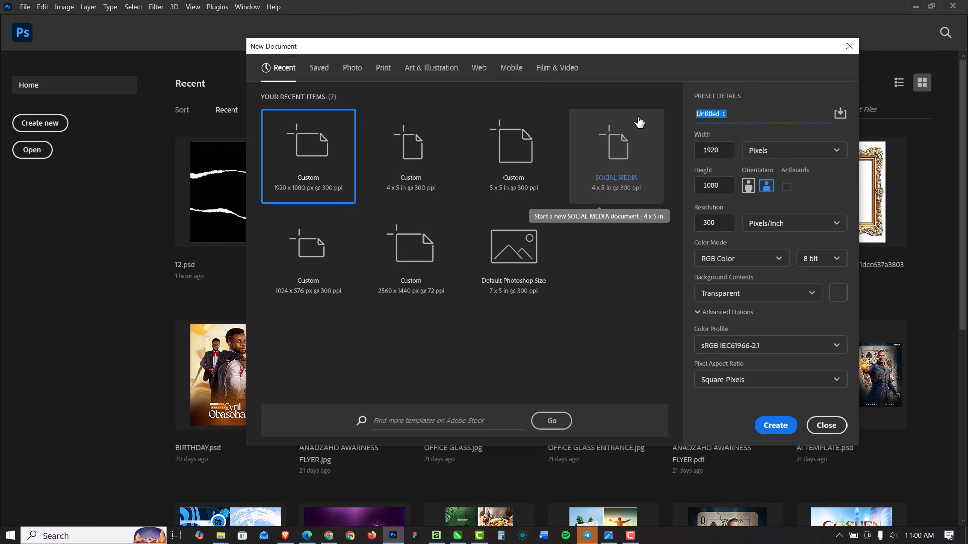
text(SPORT THUMBNAIL)
click(772, 428)
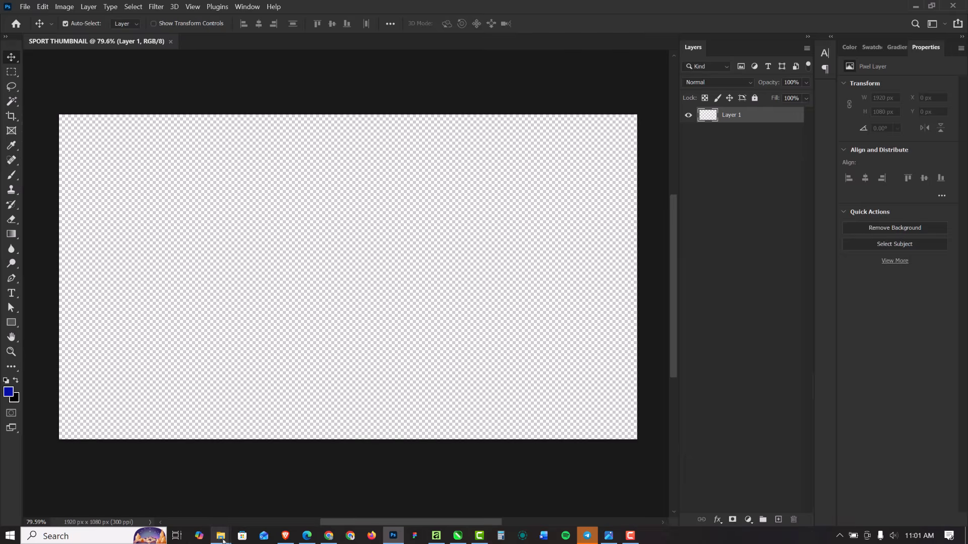
Step: Place the foggy floodlight photo from the CHELSEA THUMBNAIL folder, scaled to cover the canvas and shifted up
mouse_move(224, 537)
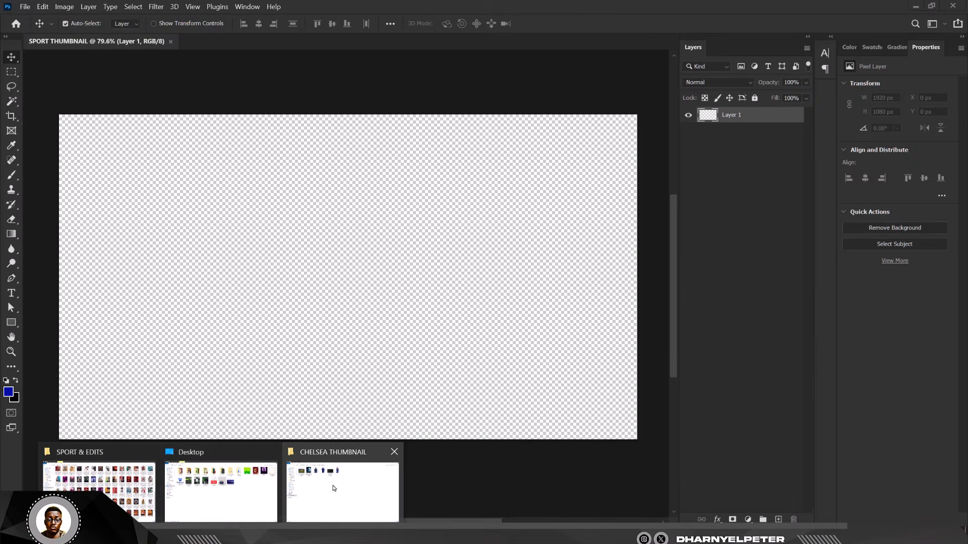
click(329, 465)
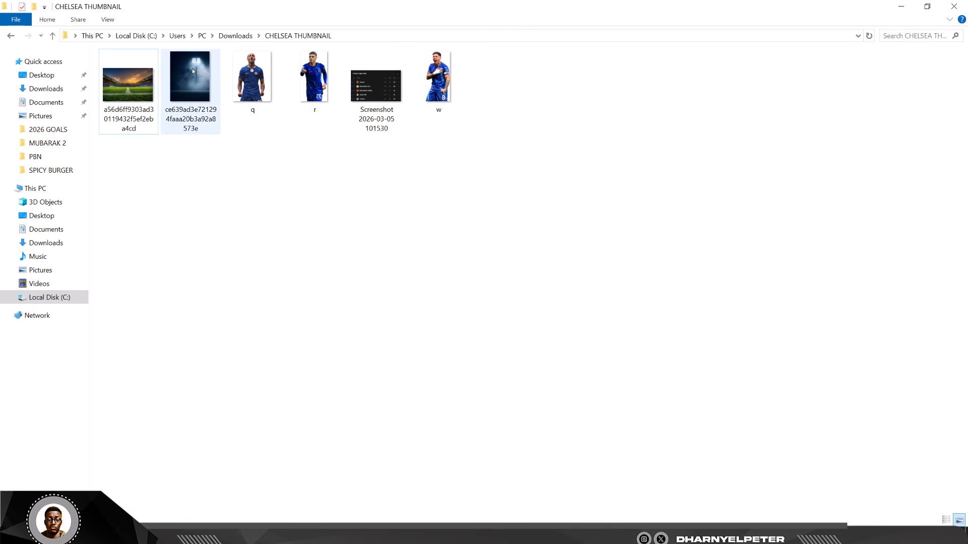
click(192, 71)
drag(192, 70, 379, 337)
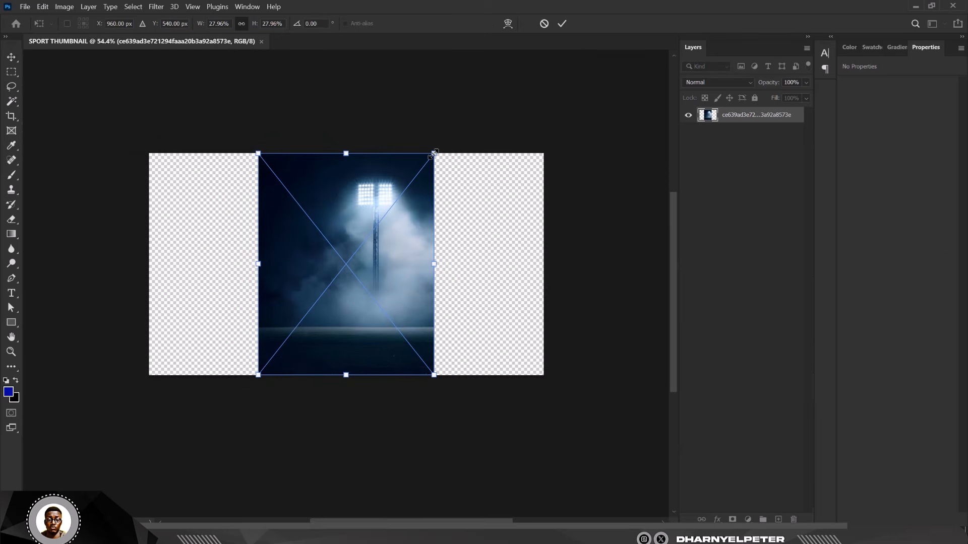
drag(434, 153, 660, 49)
drag(499, 383, 507, 271)
key(Return)
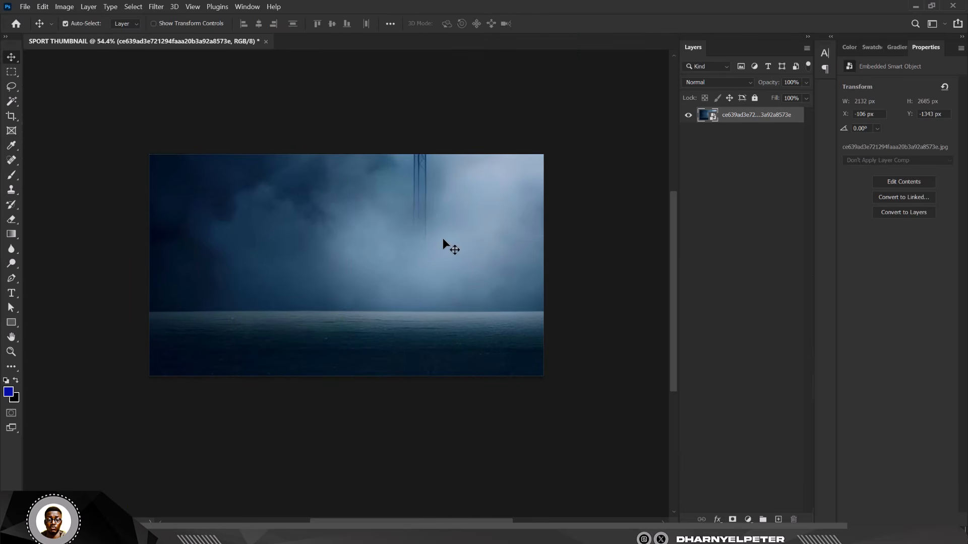
Step: Apply a Gaussian Blur smart filter to the floodlight background and move it lower
drag(443, 238, 455, 272)
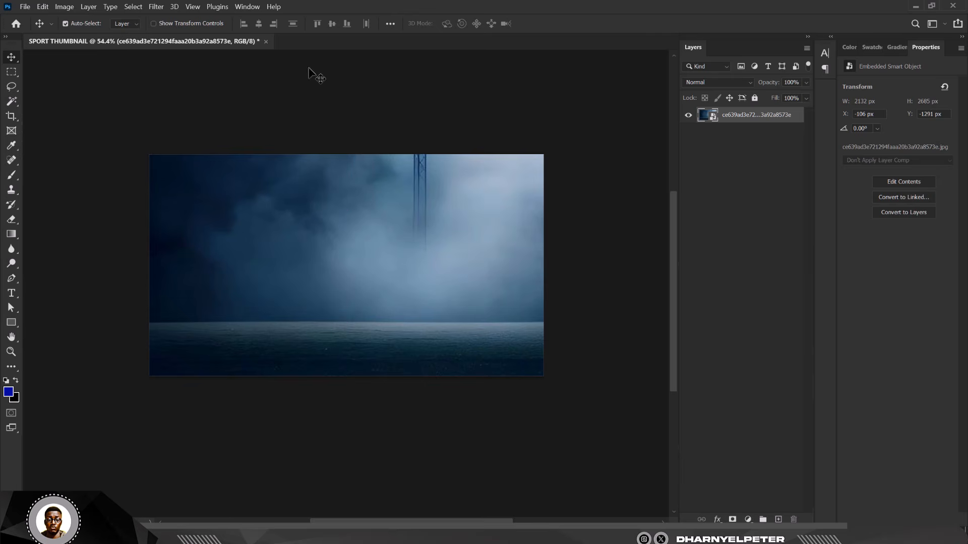
click(157, 7)
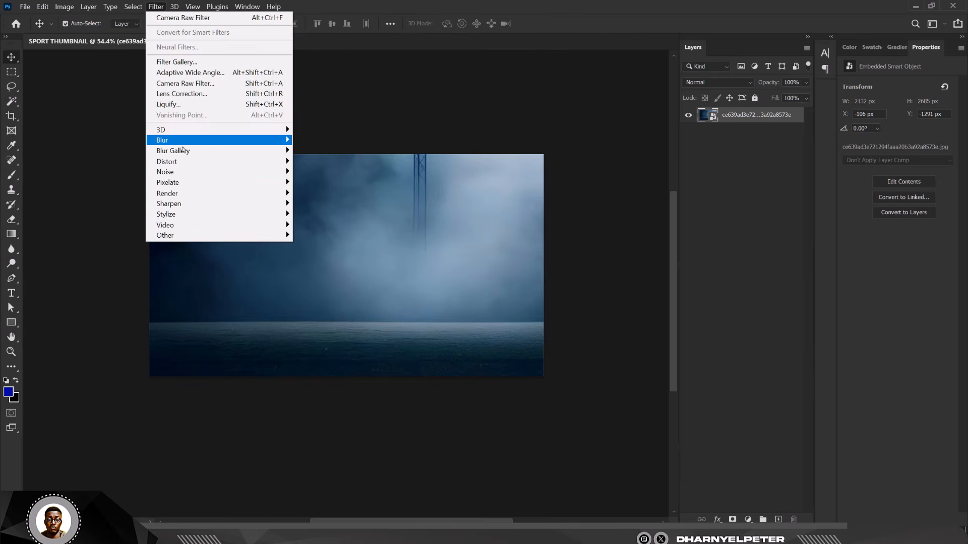
mouse_move(216, 140)
click(323, 183)
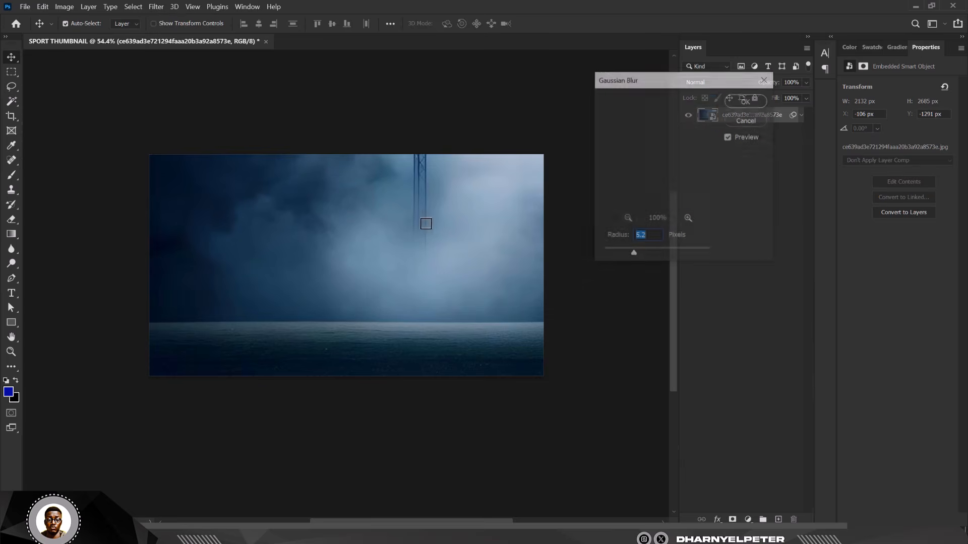
drag(652, 255, 671, 257)
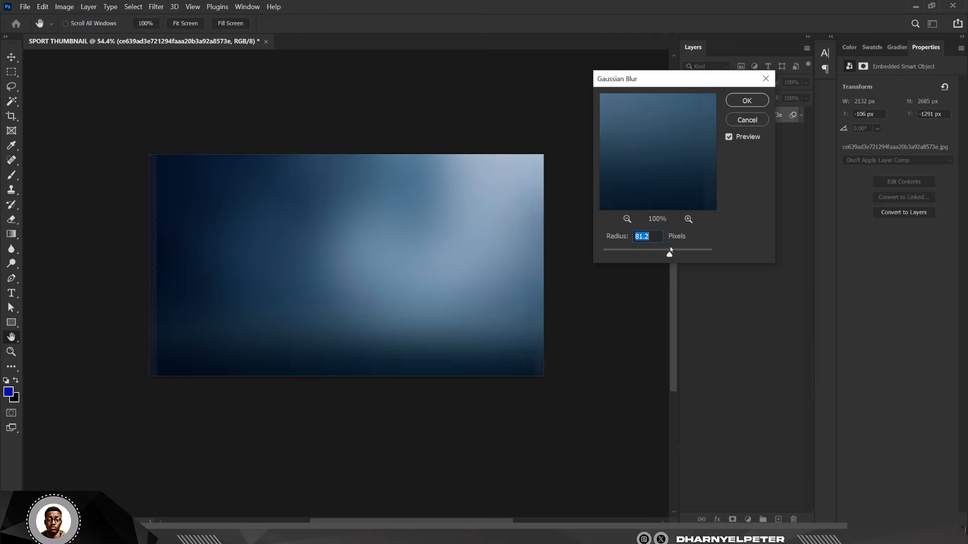
click(756, 101)
key(v)
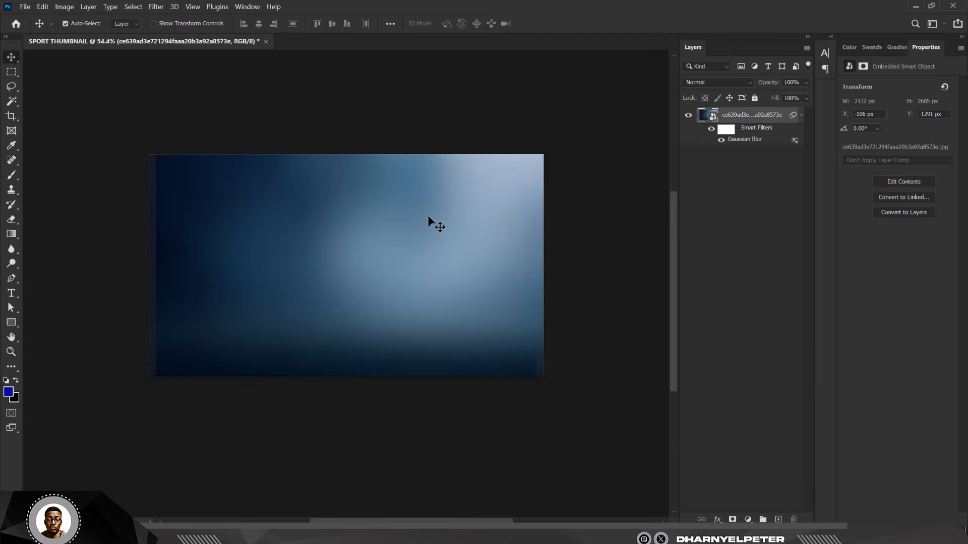
drag(428, 216, 411, 287)
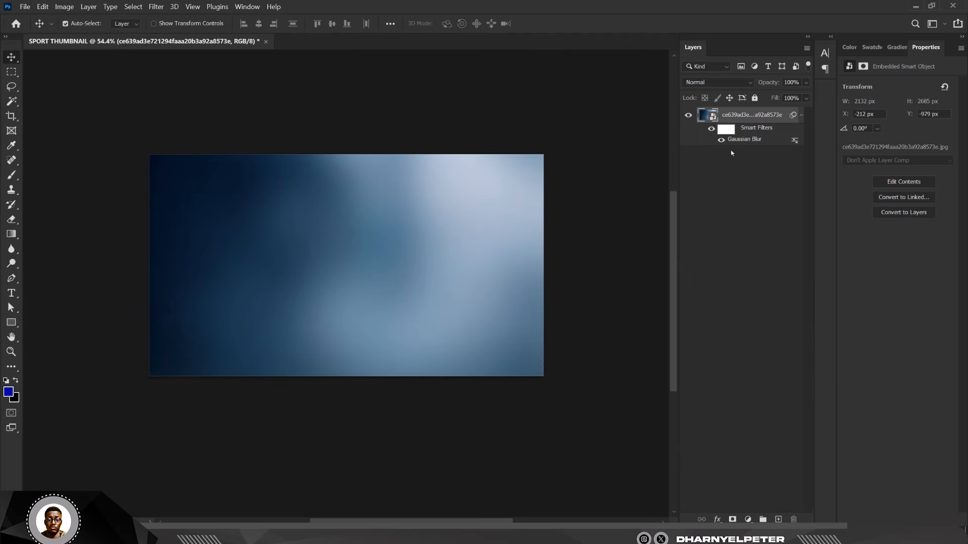
Step: Reduce the Gaussian Blur radius to 27.7 px and shift the background down and right
double_click(742, 140)
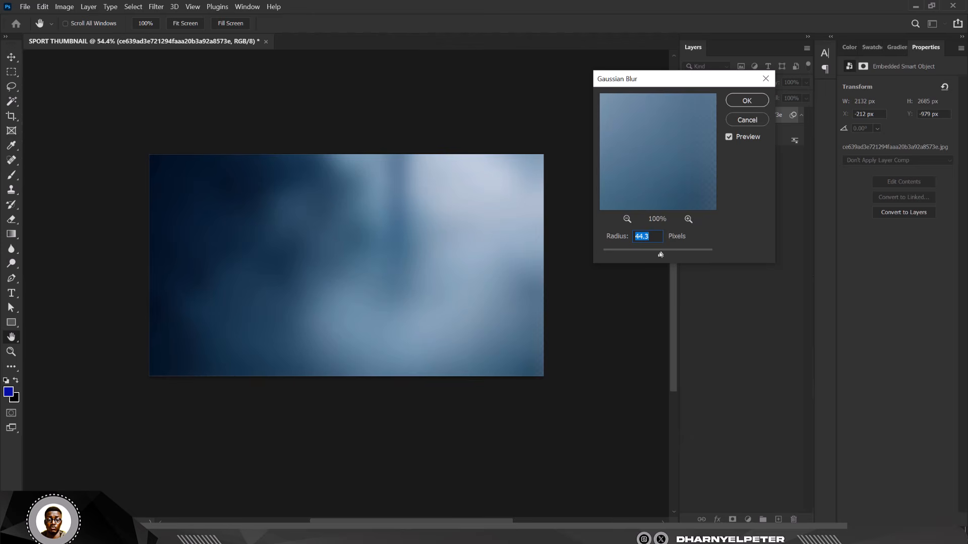
drag(655, 254, 654, 254)
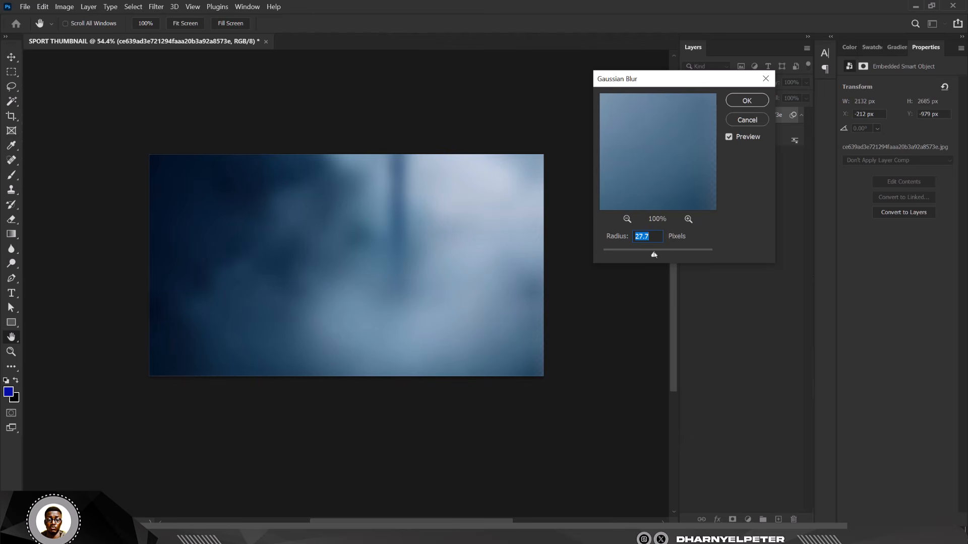
click(747, 100)
key(v)
drag(451, 245, 475, 298)
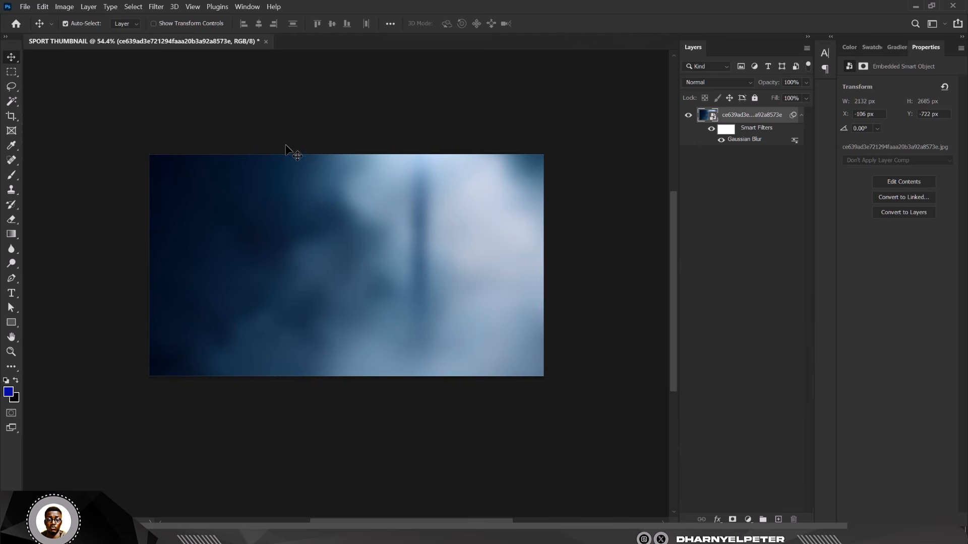
Step: Place the sunset stadium photo scaled to fill the canvas and give it a layer mask
mouse_move(218, 538)
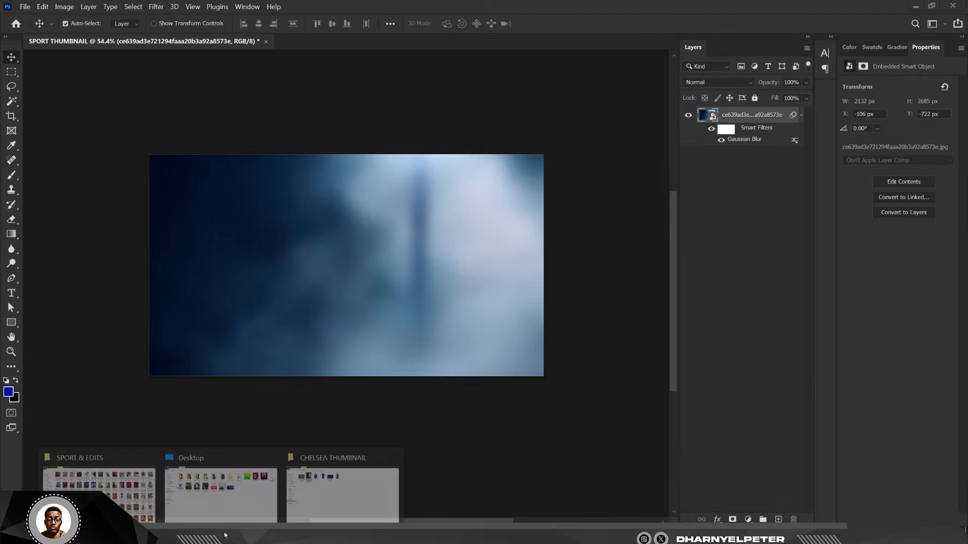
click(354, 475)
drag(150, 101, 323, 153)
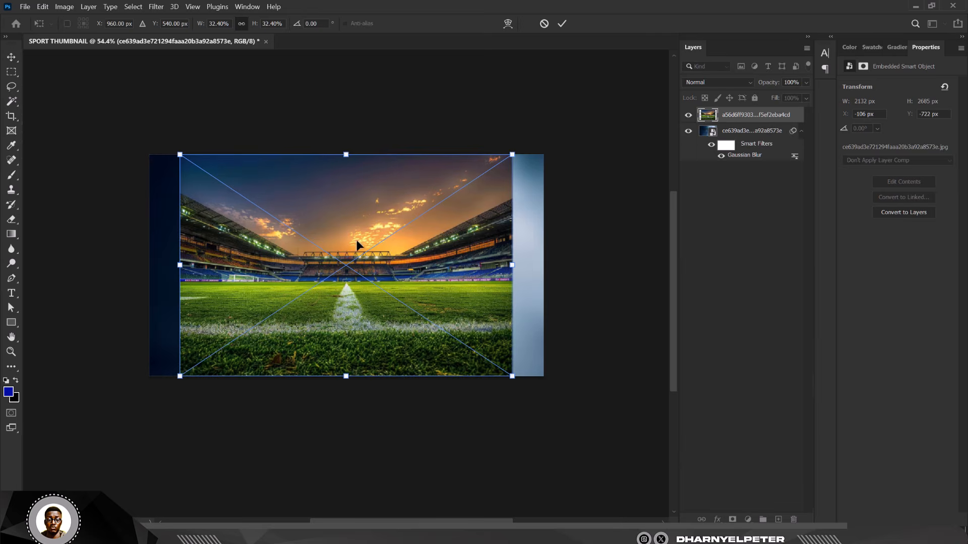
drag(373, 225, 349, 195)
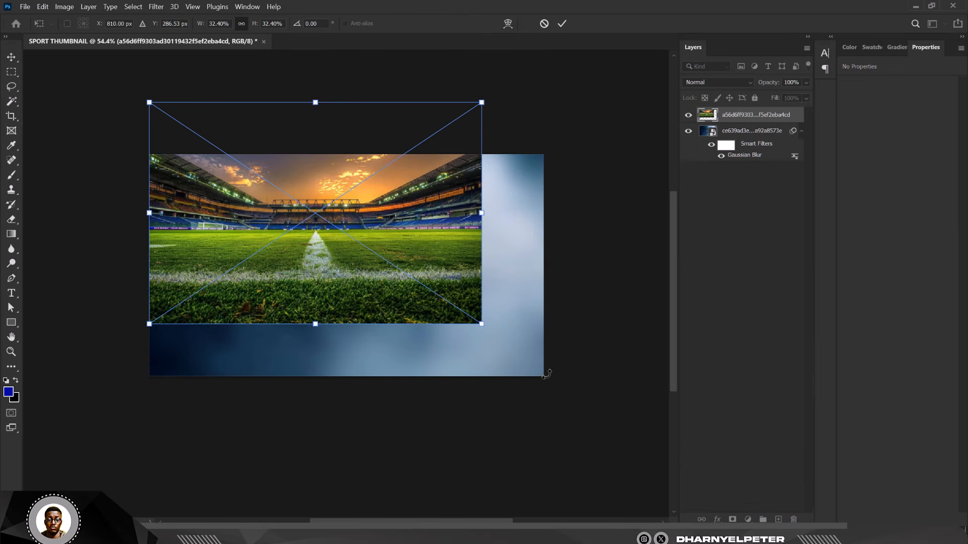
drag(478, 322, 549, 367)
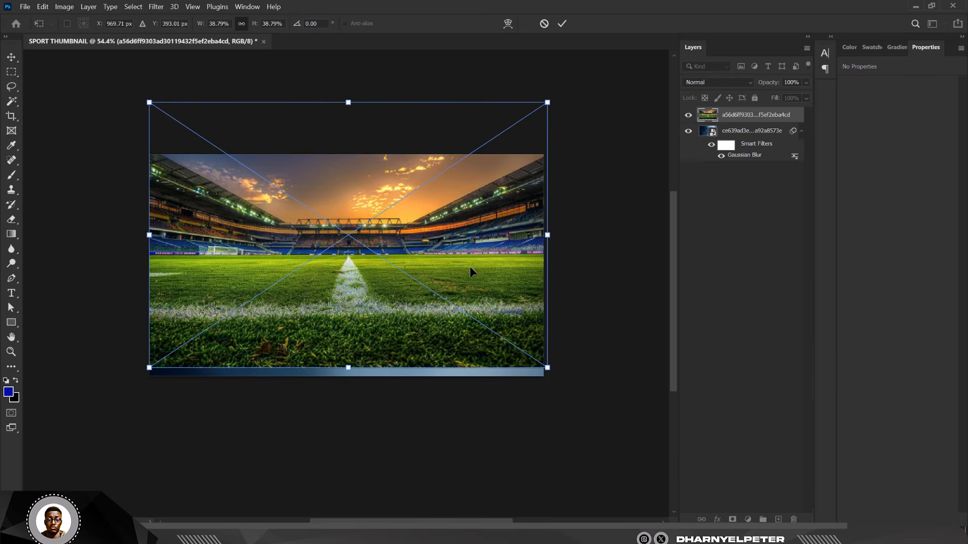
drag(470, 267, 462, 307)
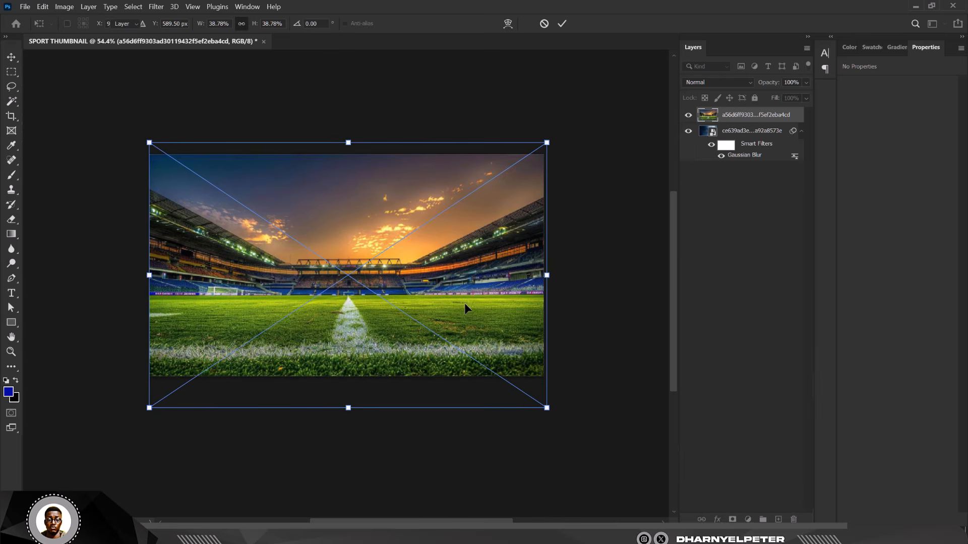
key(Return)
click(732, 519)
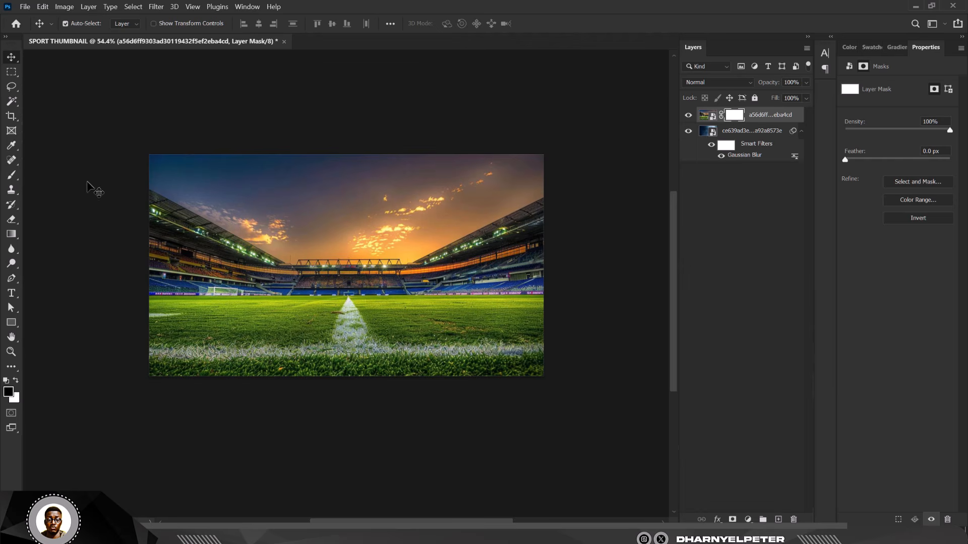
Step: Paint black on the stadium mask to hide the grass and left stand, adjusting brush flow
click(12, 176)
click(52, 174)
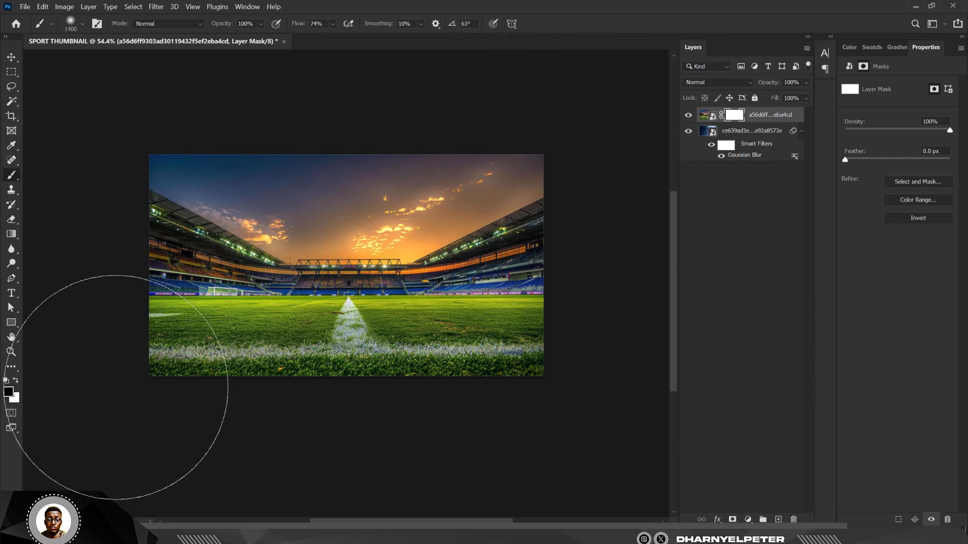
mouse_move(292, 414)
mouse_down()
mouse_move(173, 432)
mouse_move(638, 425)
mouse_move(628, 367)
mouse_move(609, 385)
mouse_move(373, 405)
mouse_move(518, 391)
mouse_move(335, 395)
mouse_move(540, 411)
mouse_up()
click(332, 24)
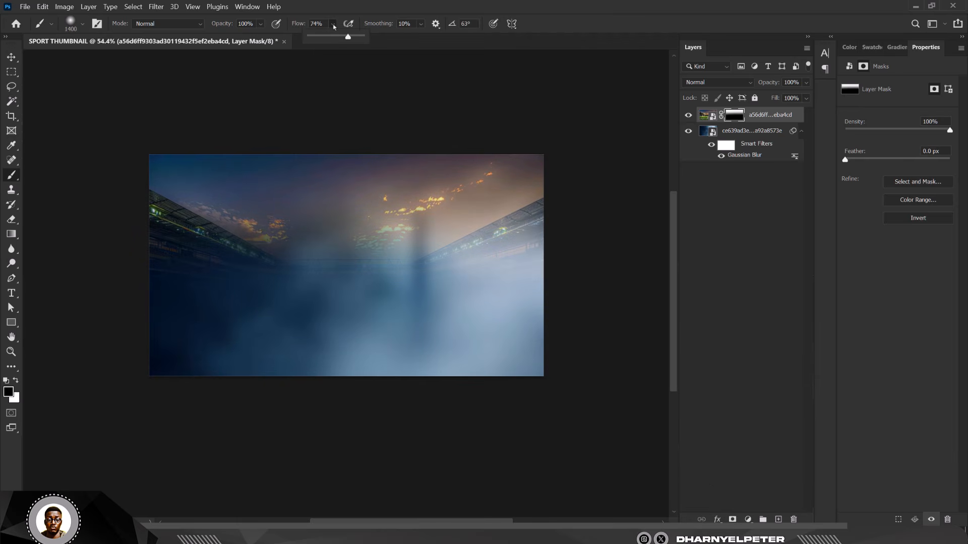
mouse_move(132, 318)
mouse_down()
mouse_move(123, 244)
mouse_move(161, 370)
mouse_move(292, 392)
mouse_move(521, 332)
mouse_move(461, 383)
mouse_move(530, 333)
mouse_move(342, 372)
mouse_up()
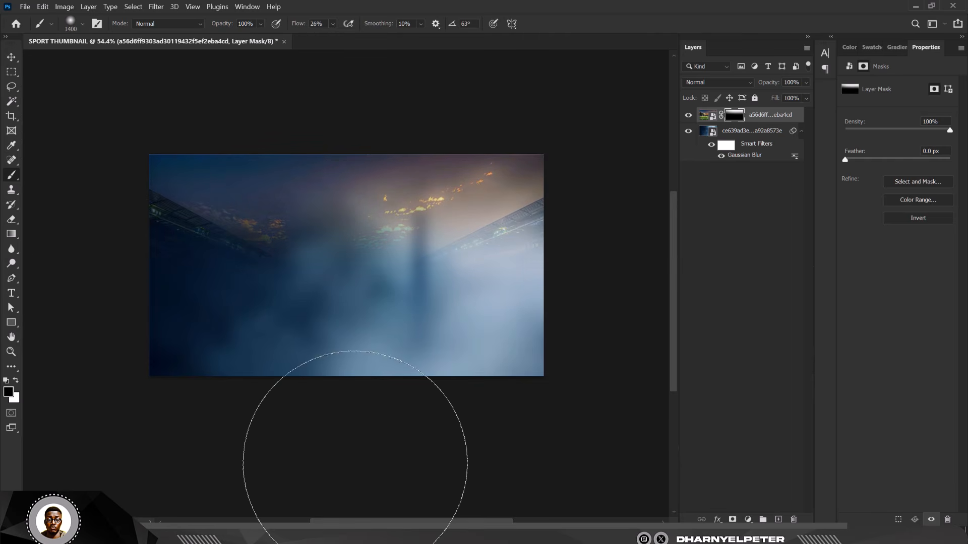
click(331, 25)
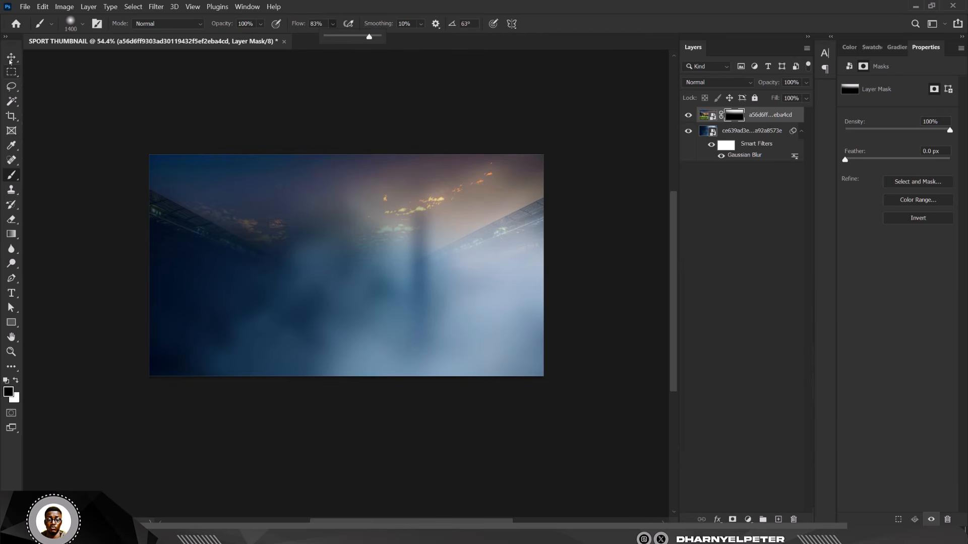
Step: Switch to the Move tool and select the stadium layer
key(v)
click(429, 350)
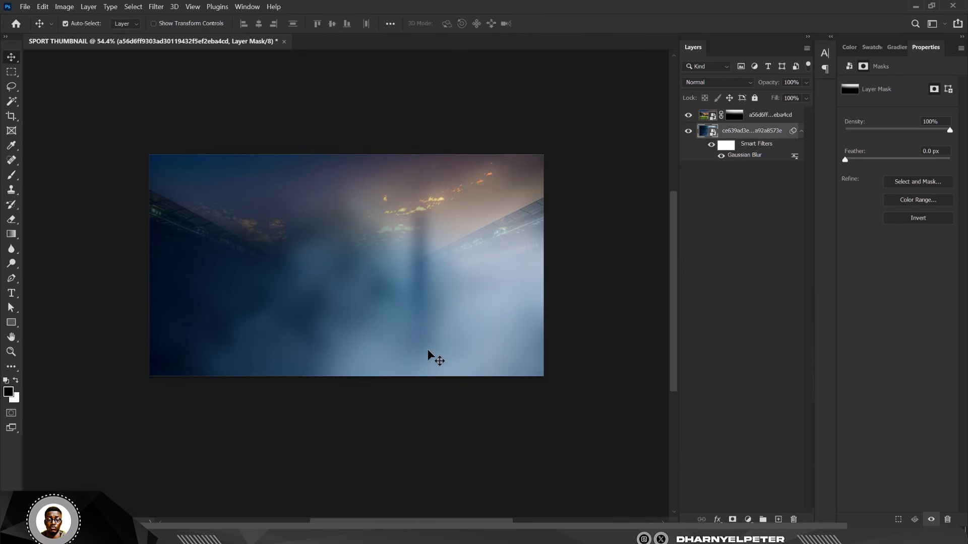
click(773, 122)
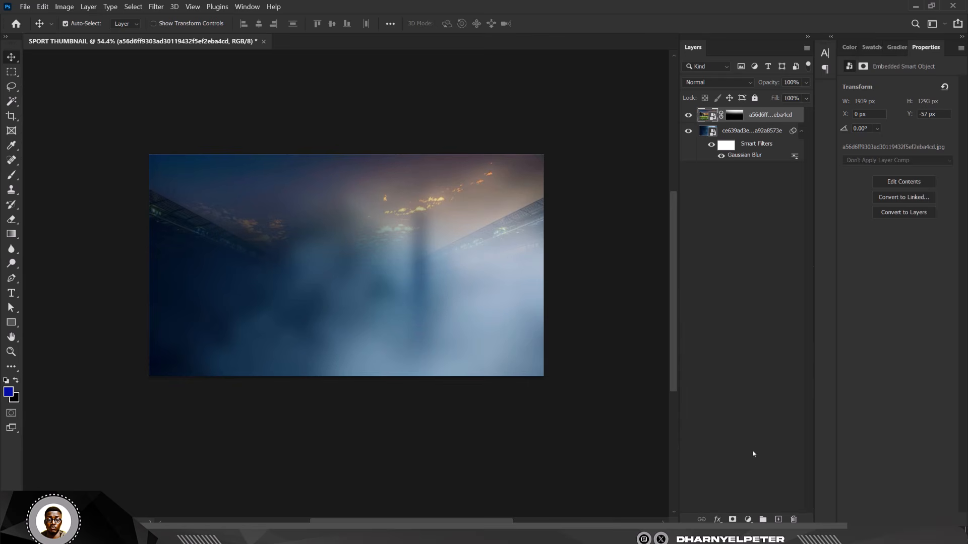
Step: Add a Hue/Saturation layer clipped to the stadium, colorized blue with raised saturation
click(748, 520)
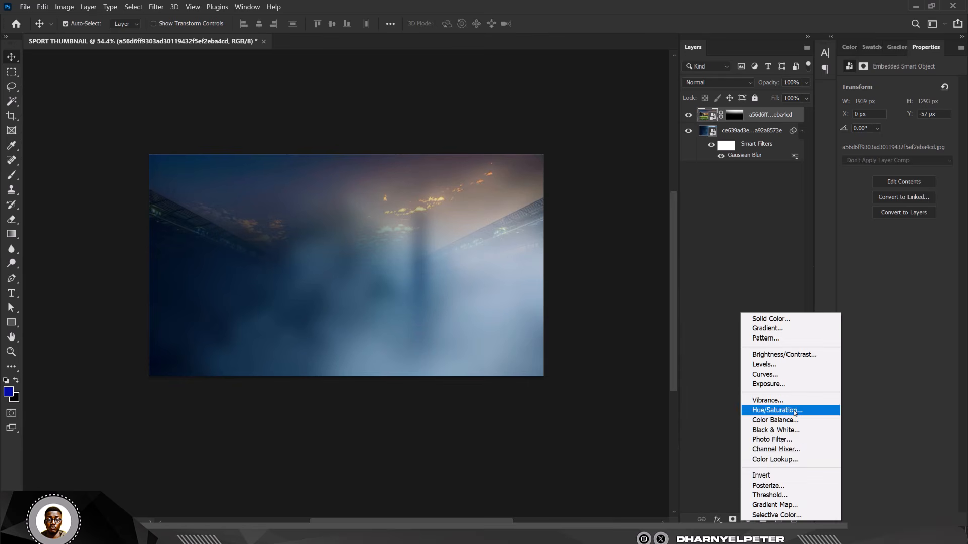
click(778, 410)
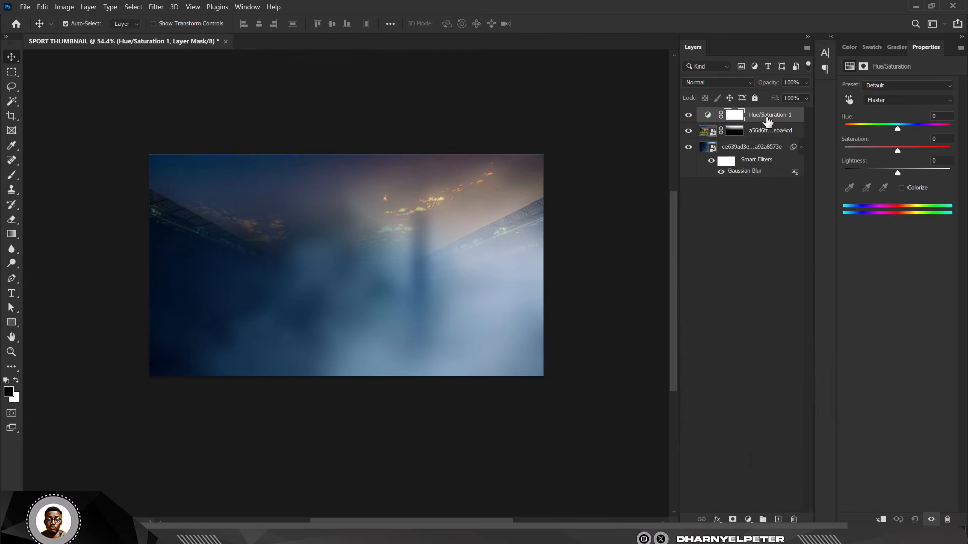
right_click(767, 120)
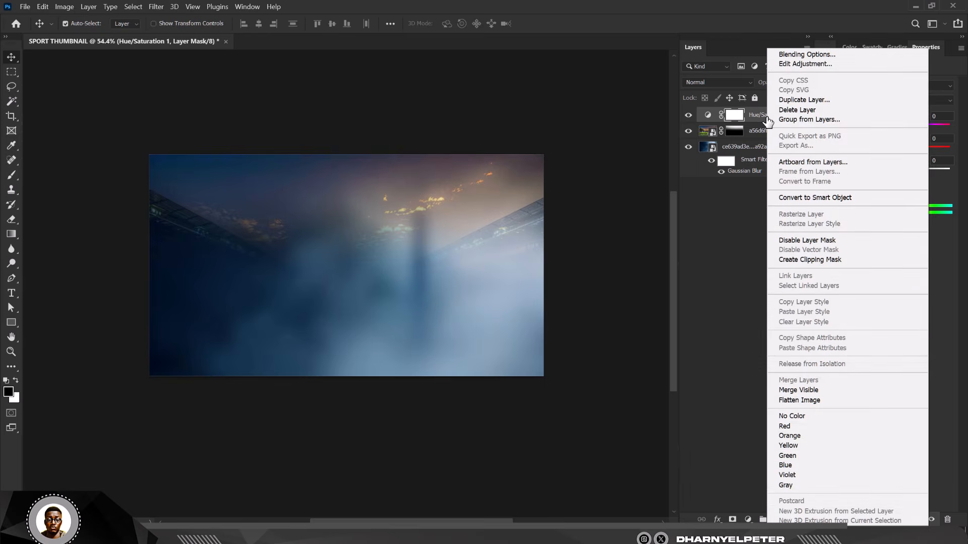
click(830, 260)
click(902, 188)
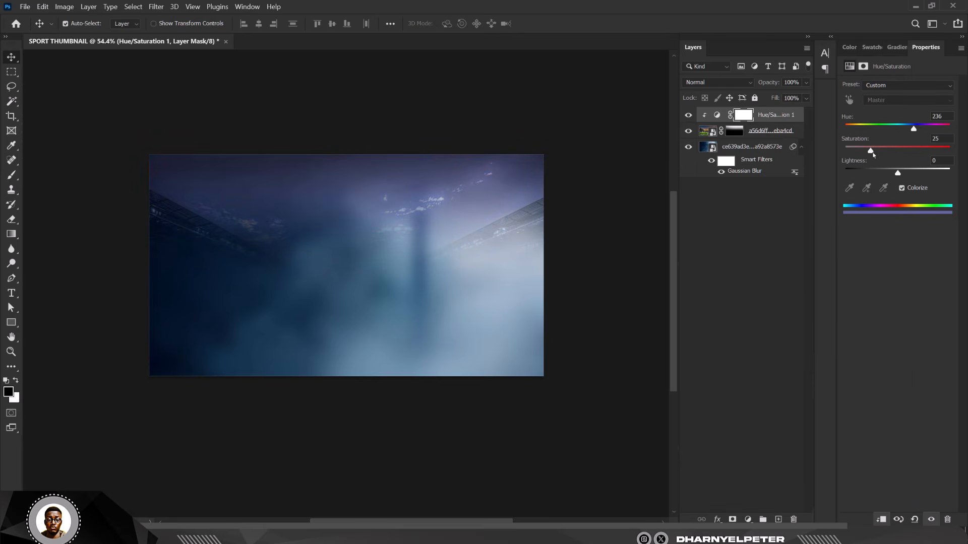
drag(871, 151, 901, 151)
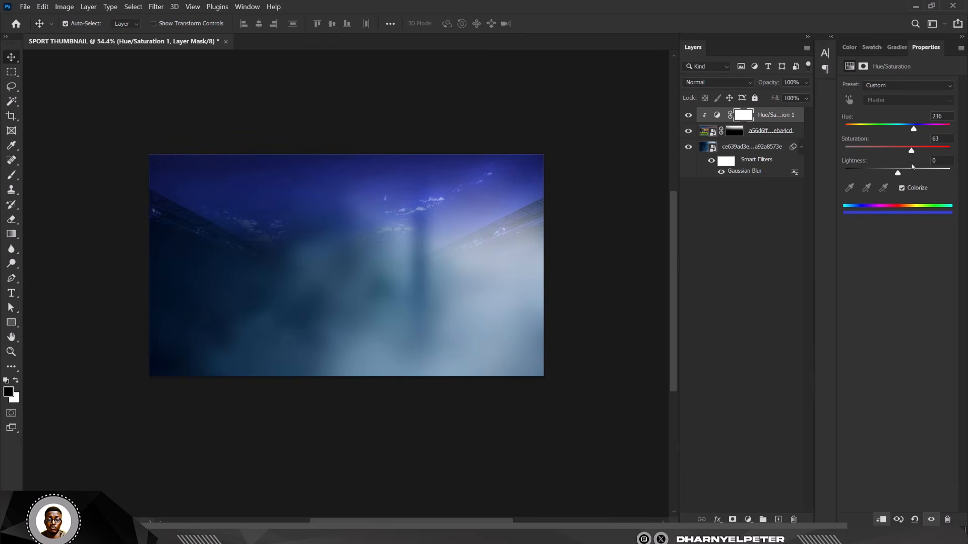
Step: Add a second colorized Hue/Saturation above the bottom background (hue 236, saturation 59)
click(733, 152)
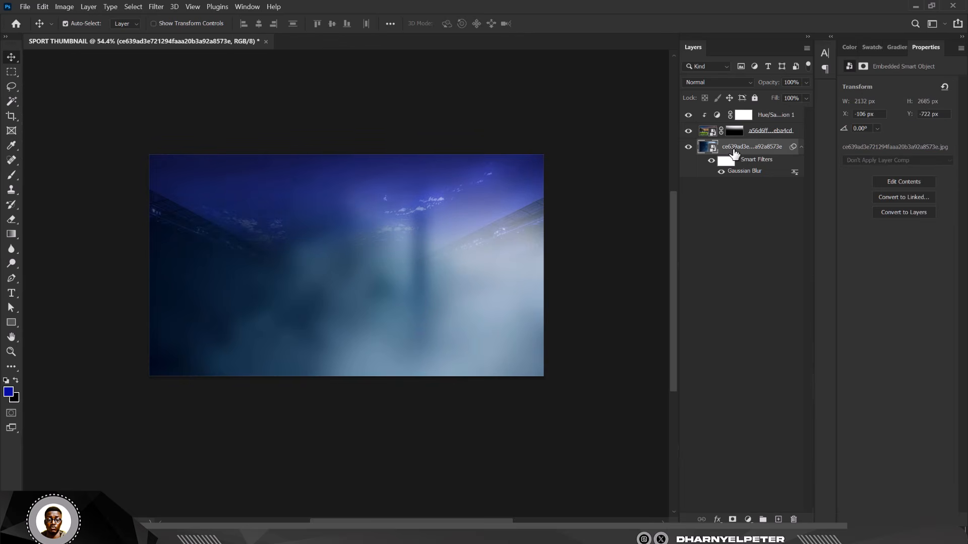
click(749, 520)
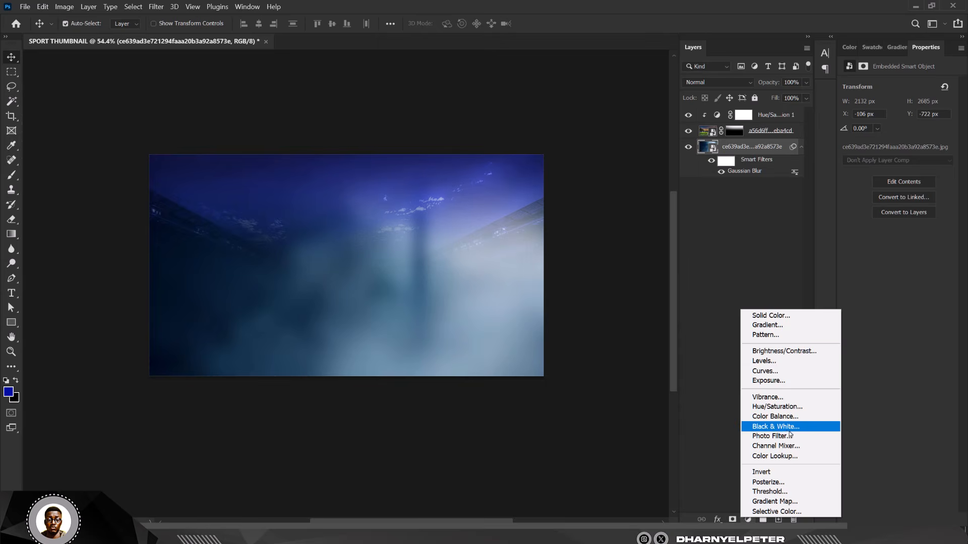
click(779, 406)
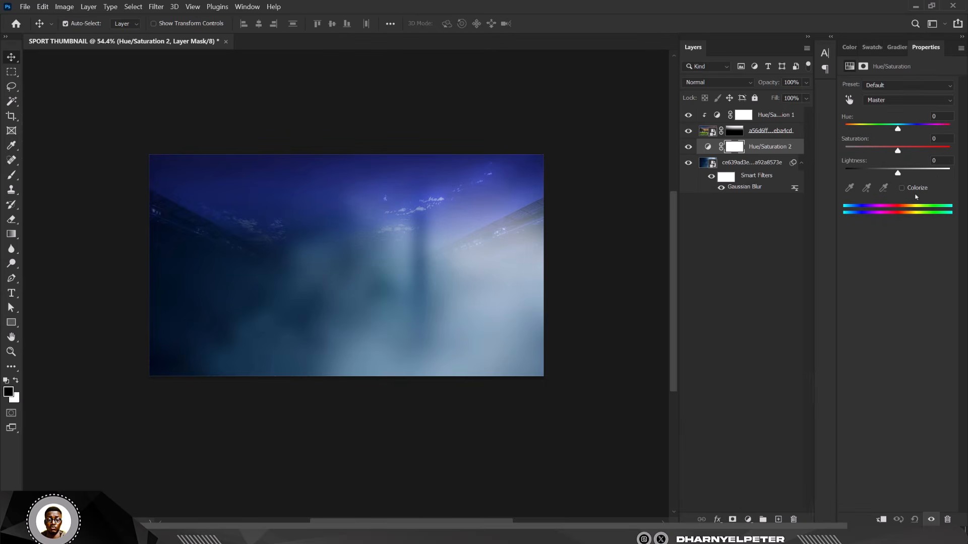
click(901, 189)
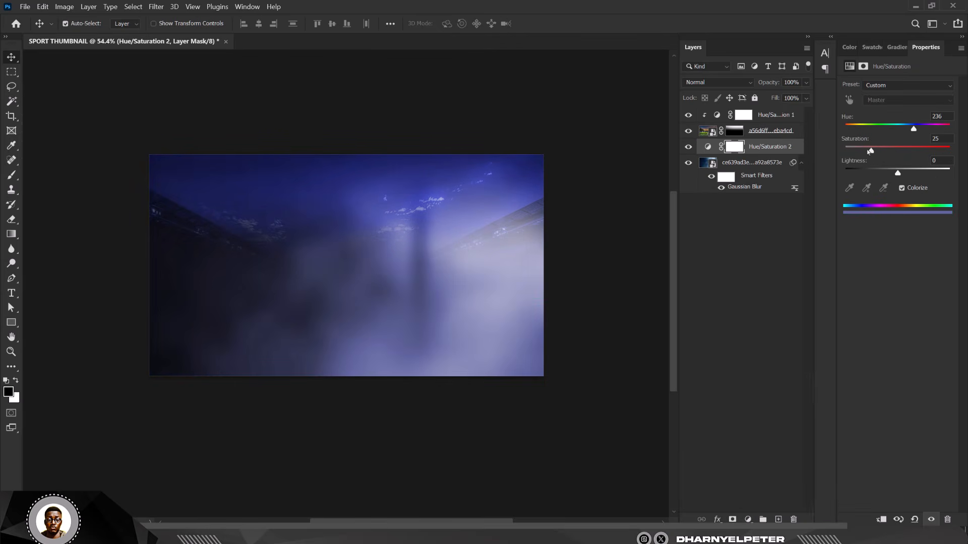
mouse_move(919, 150)
mouse_down()
mouse_move(935, 151)
mouse_move(891, 164)
mouse_move(908, 163)
mouse_up()
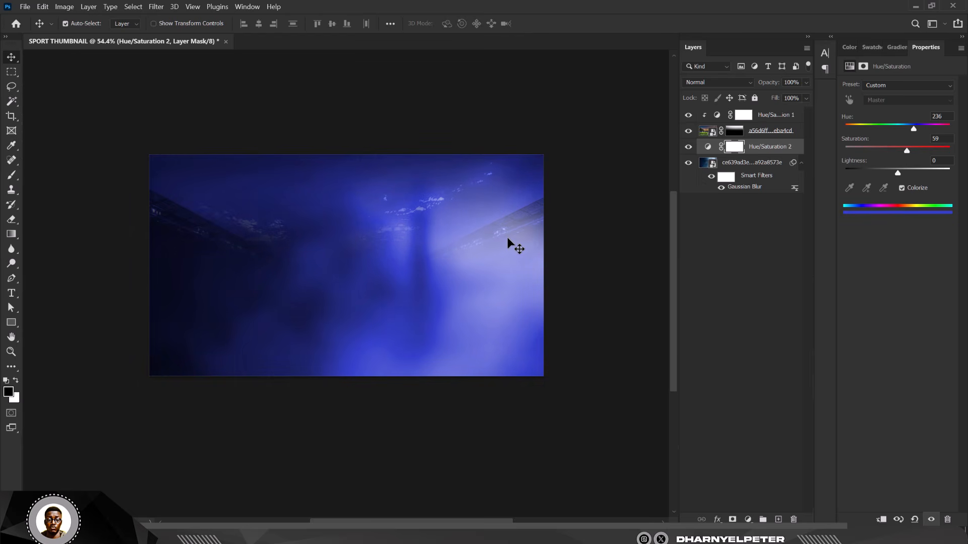
click(502, 254)
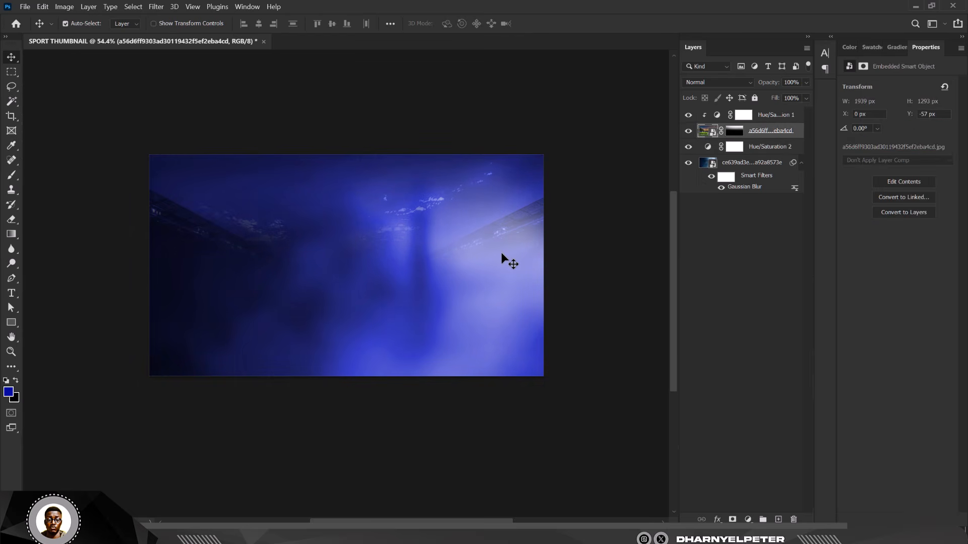
Step: Raise the bottom layer's Gaussian Blur to 92.7 px, then enlarge and reposition it
click(429, 288)
double_click(739, 188)
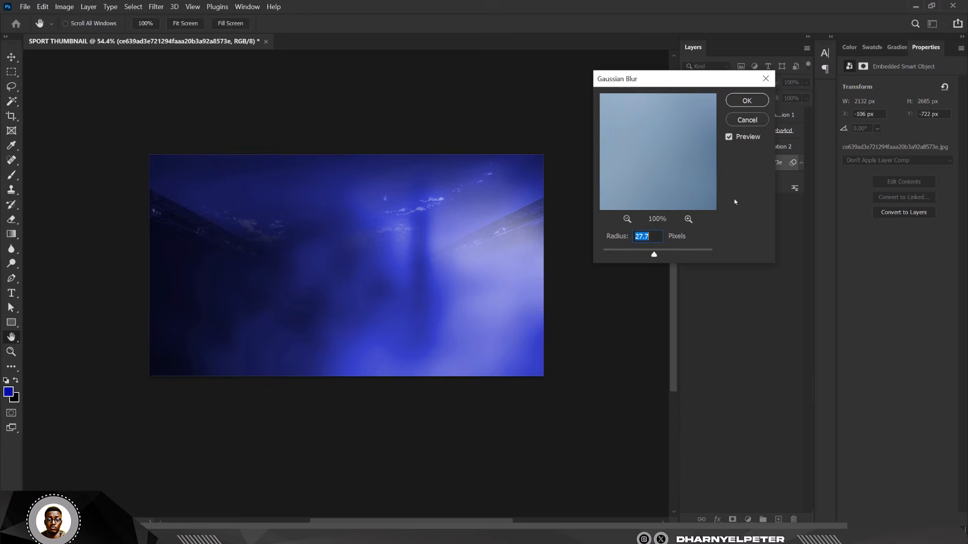
drag(659, 257, 673, 257)
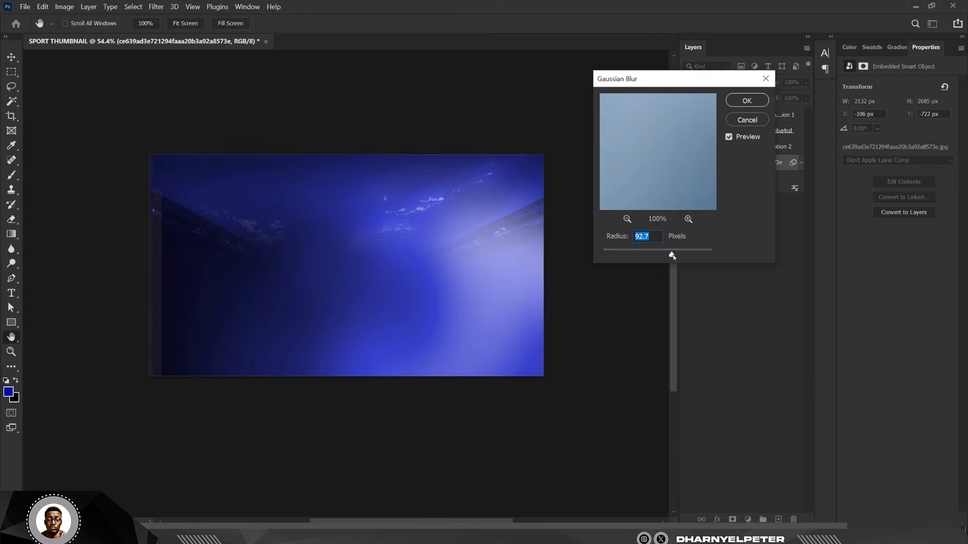
click(747, 101)
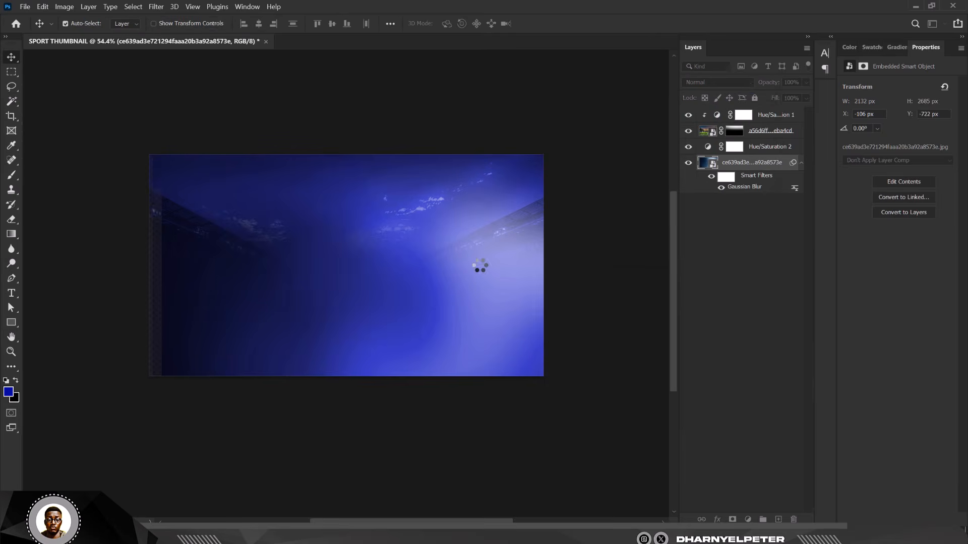
key(ctrl+t)
scroll(395, 250, down, 2)
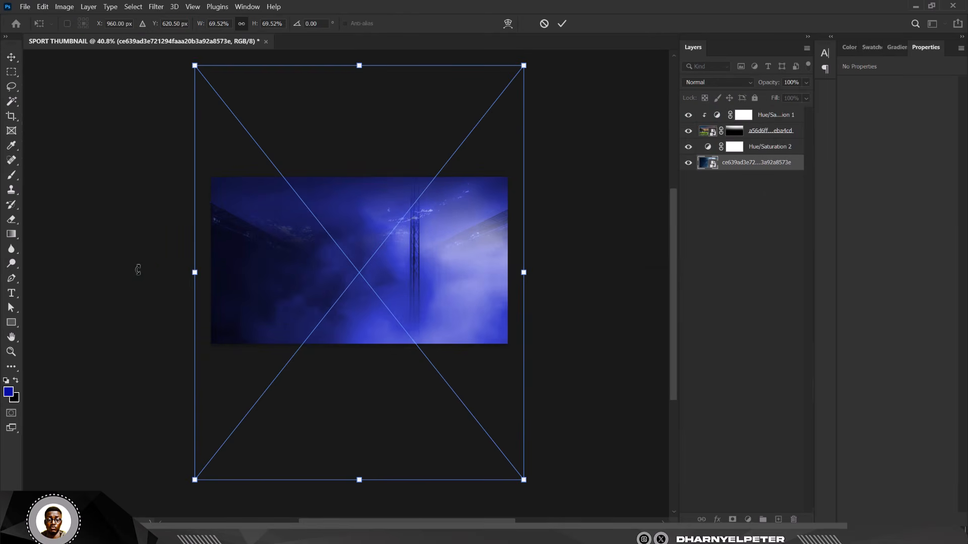
drag(195, 272, 119, 272)
drag(451, 332, 483, 310)
key(Return)
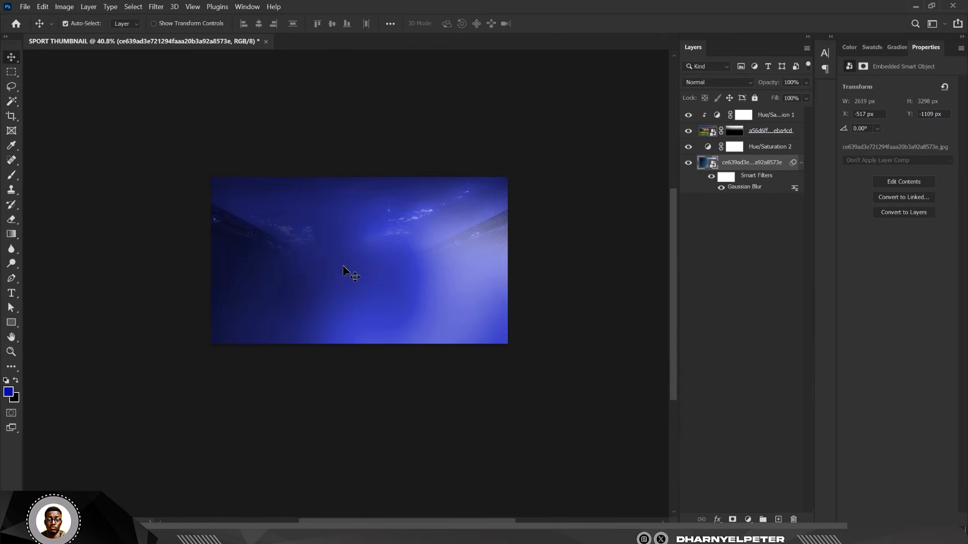
scroll(400, 275, up, 2)
scroll(408, 282, up, 1)
drag(413, 286, 414, 297)
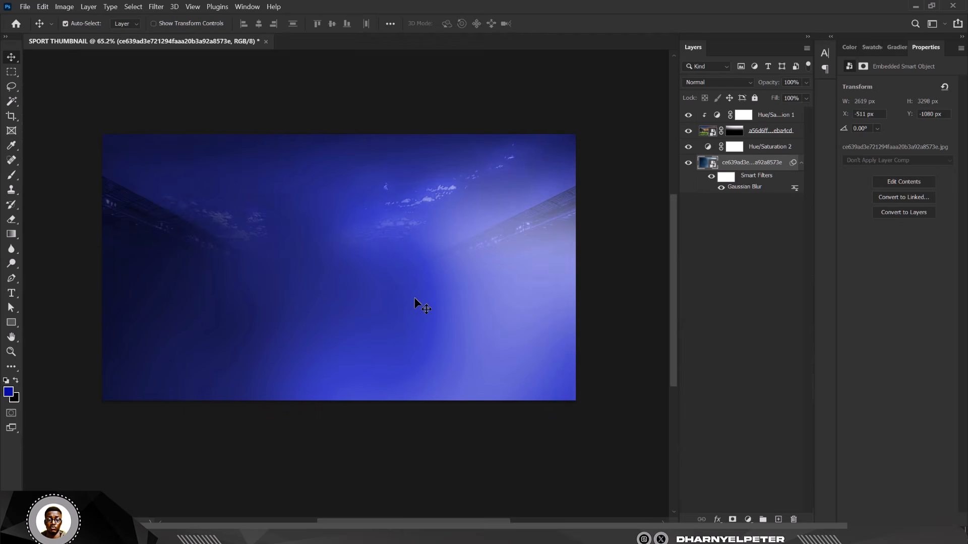
Step: Move the stadium image higher in the frame
click(751, 132)
scroll(368, 212, down, 1)
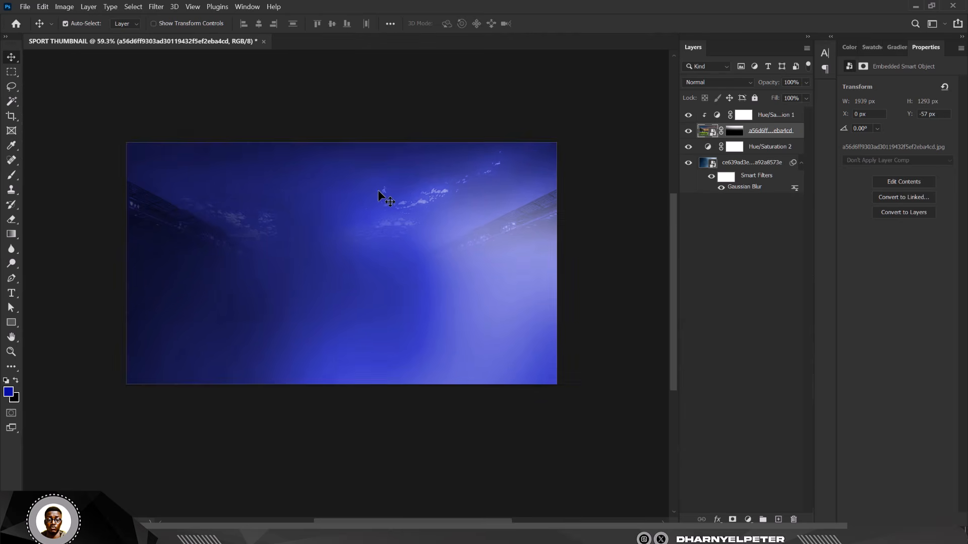
scroll(383, 189, up, 3)
scroll(384, 188, down, 1)
drag(428, 187, 446, 182)
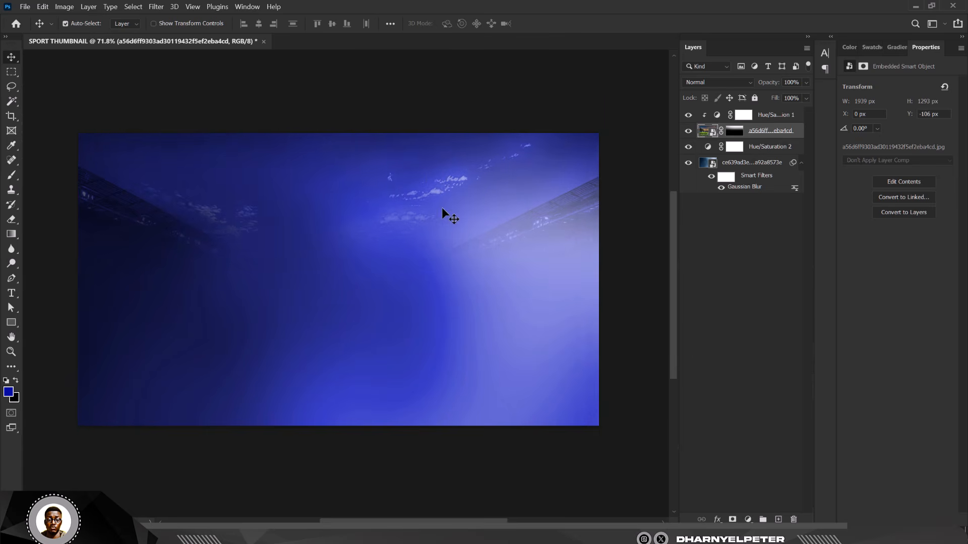
scroll(467, 233, down, 1)
scroll(394, 232, up, 2)
scroll(473, 235, down, 2)
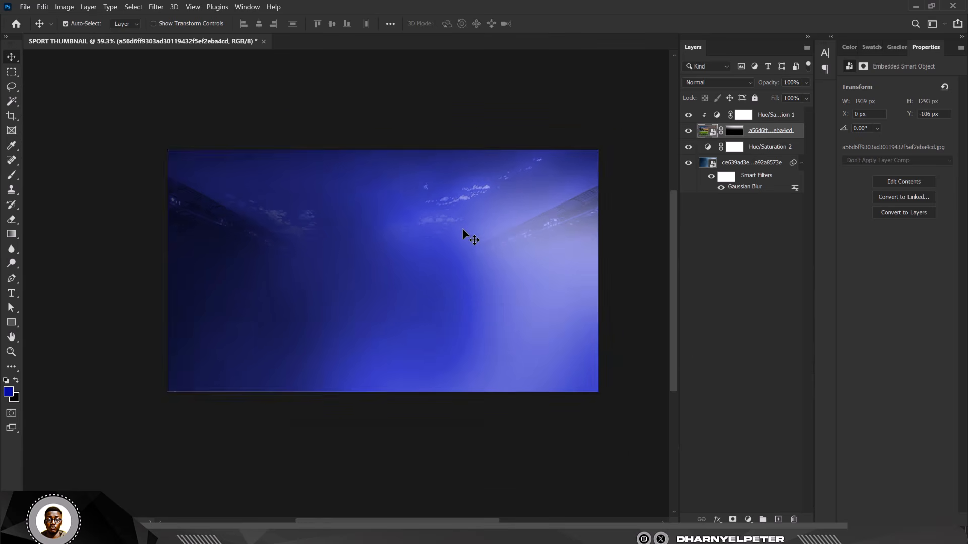
scroll(463, 232, up, 1)
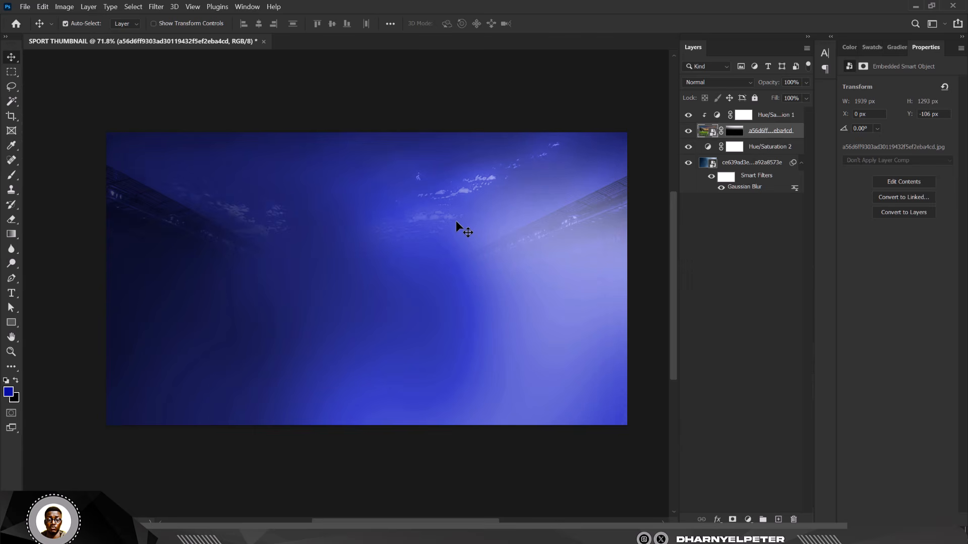
scroll(455, 221, down, 1)
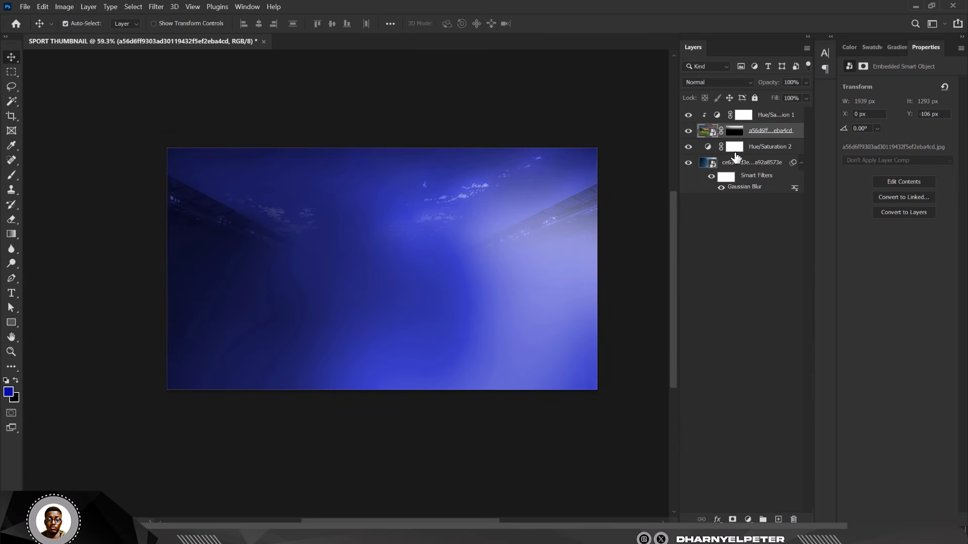
Step: Fit the canvas in the window and group all four background layers
click(769, 116)
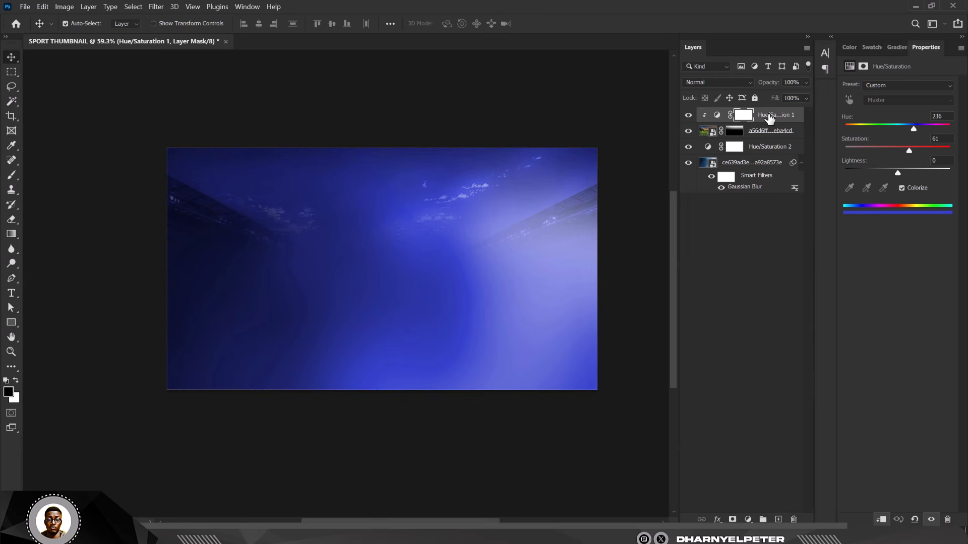
click(392, 105)
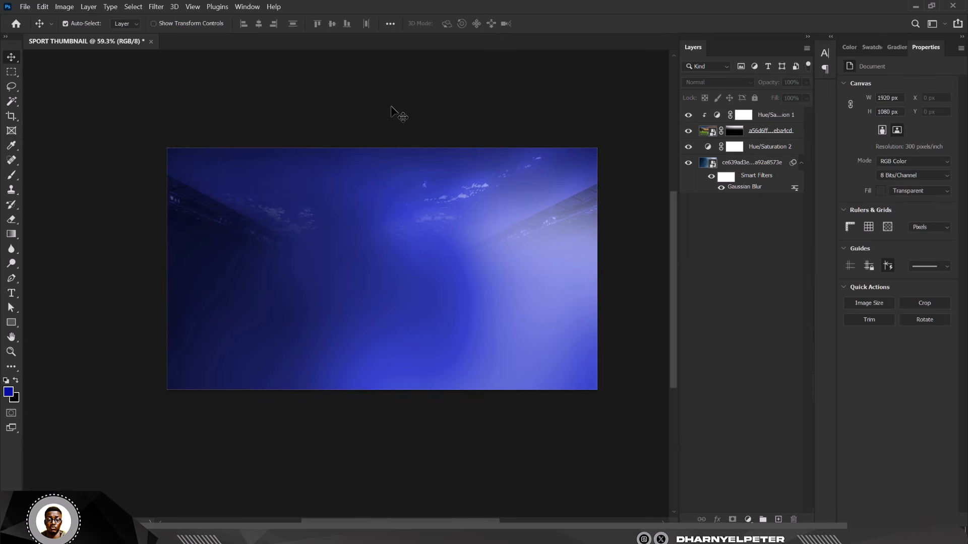
key(ctrl+0)
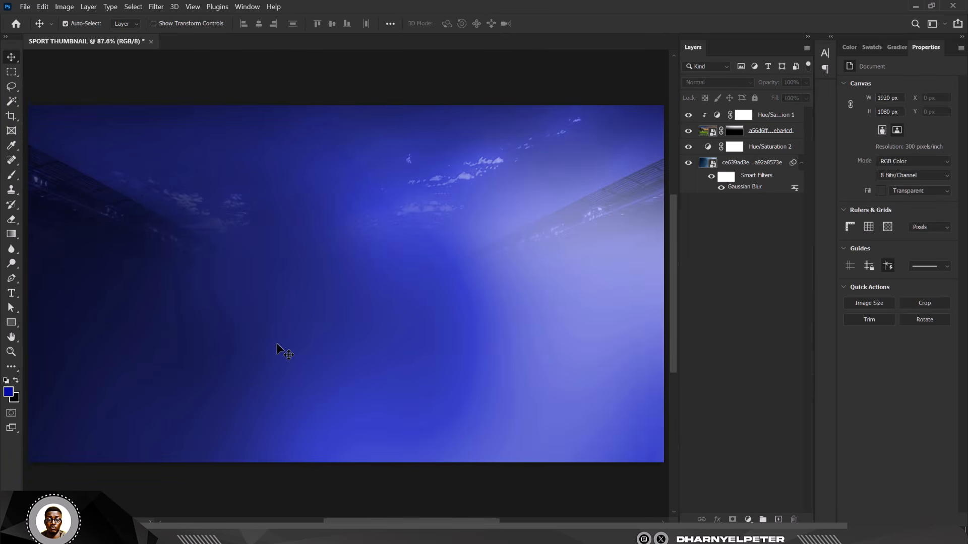
click(781, 116)
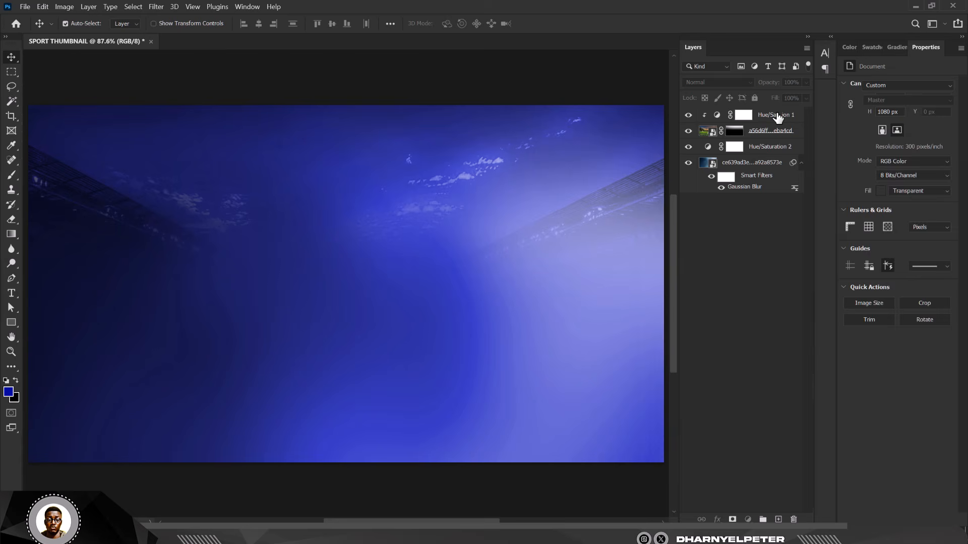
shift+click(763, 166)
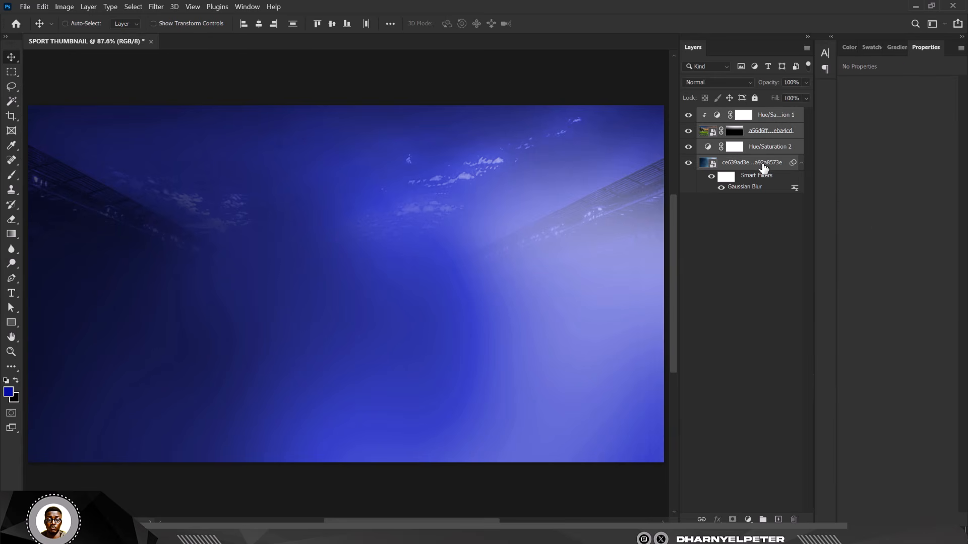
key(ctrl+g)
Step: Name the new layer group BG
double_click(727, 115)
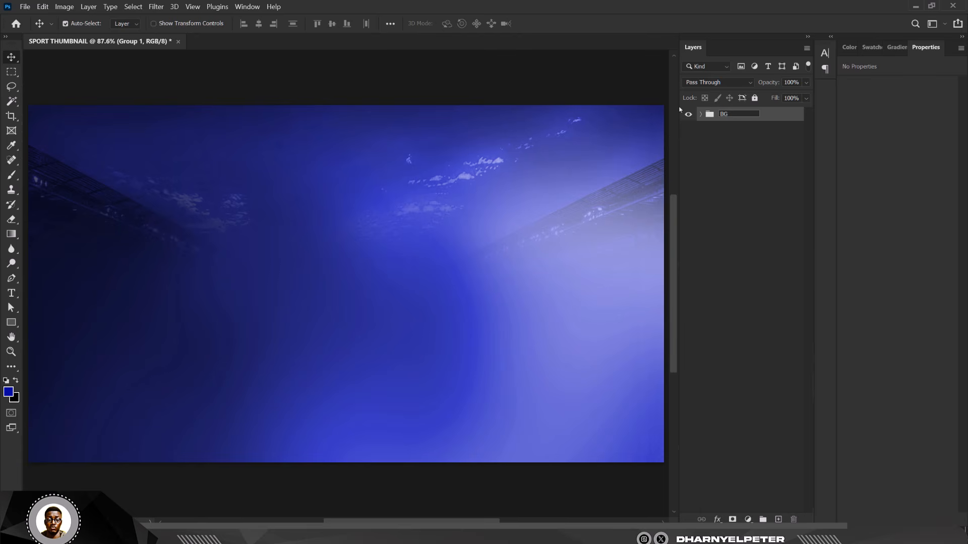
text(BG)
key(Return)
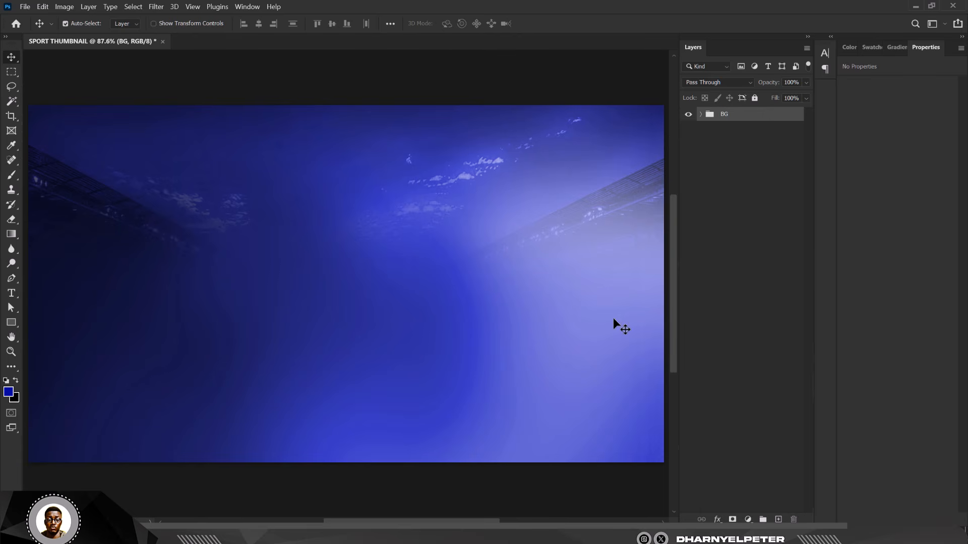
Step: Add a Curves 1 adjustment layer and clip it to the BG group
click(748, 519)
click(756, 369)
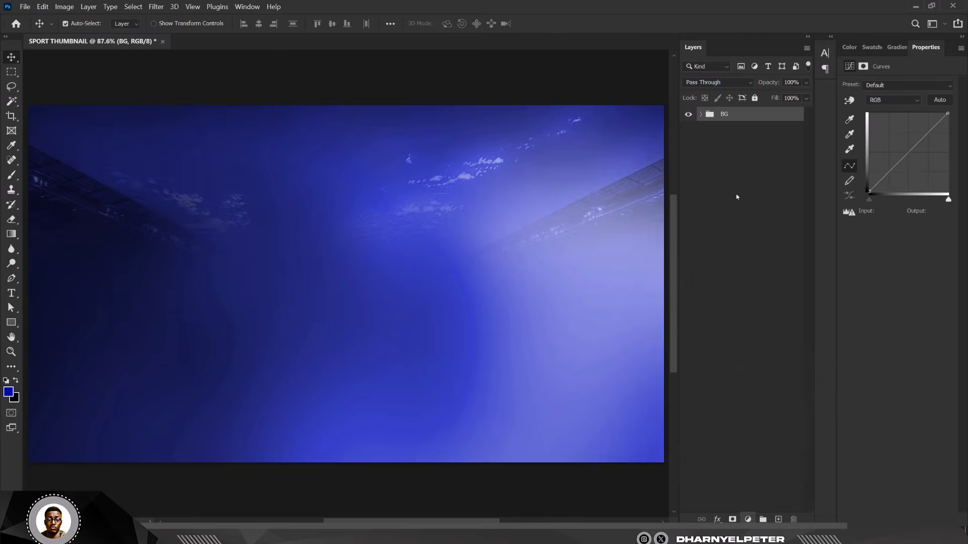
right_click(775, 117)
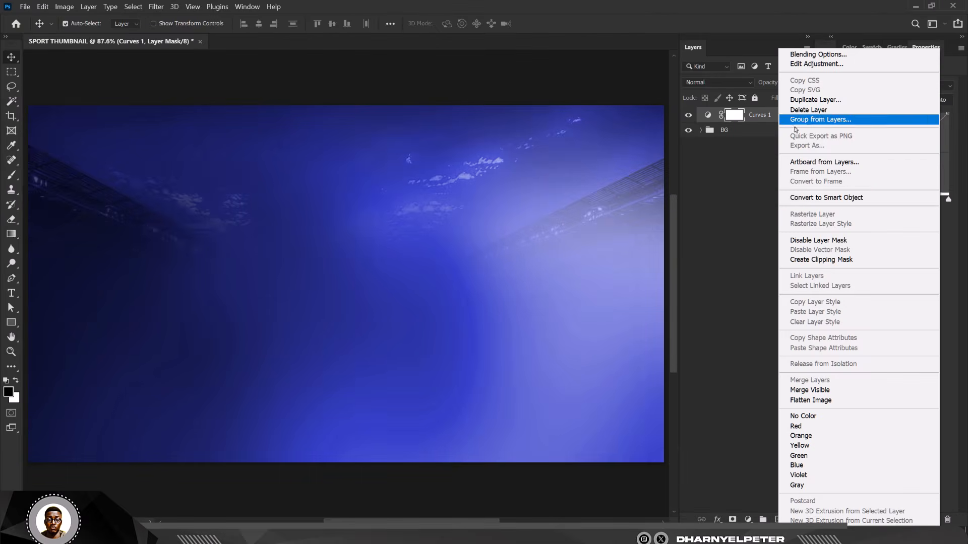
click(841, 197)
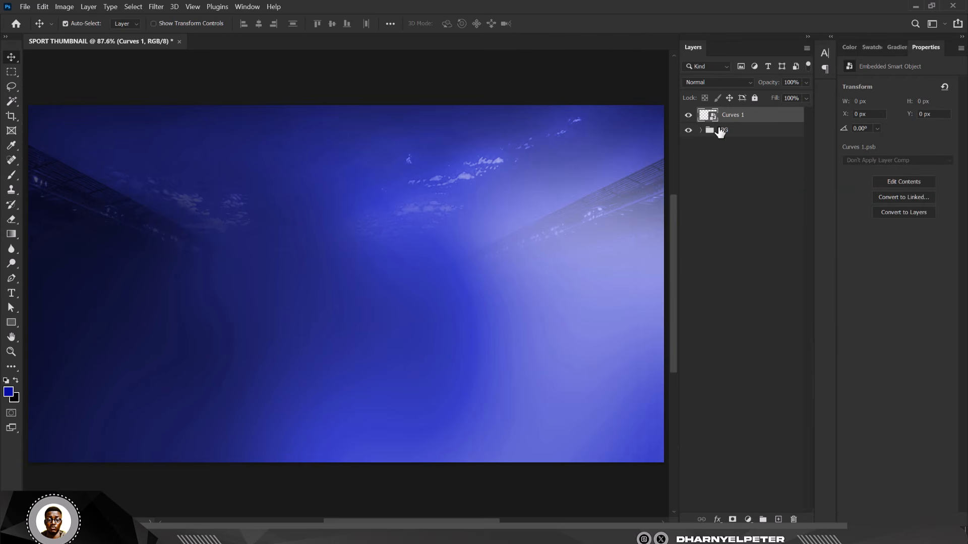
key(ctrl+z)
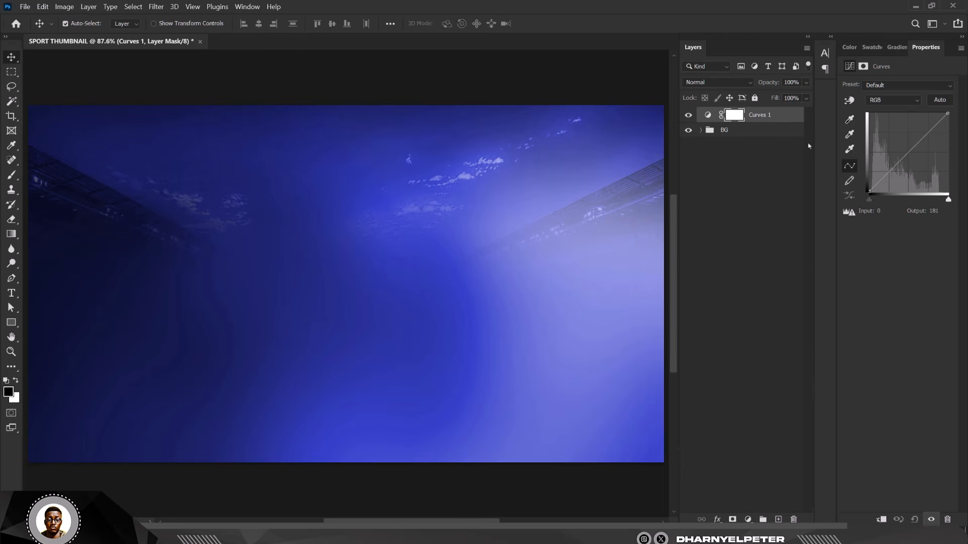
right_click(785, 122)
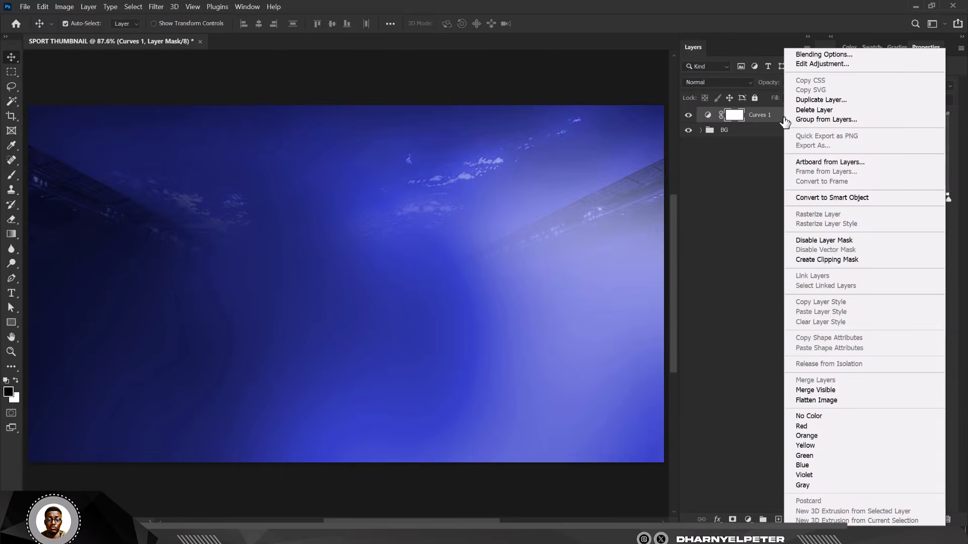
click(837, 260)
Step: Raise the Curves midpoint to brighten the backdrop, then invert the Curves 1 mask
drag(904, 153, 901, 146)
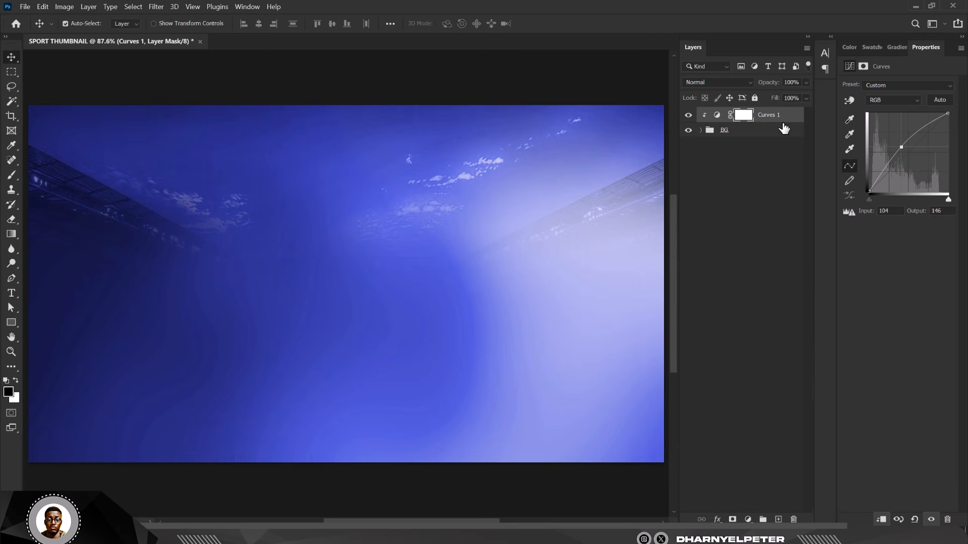
click(742, 117)
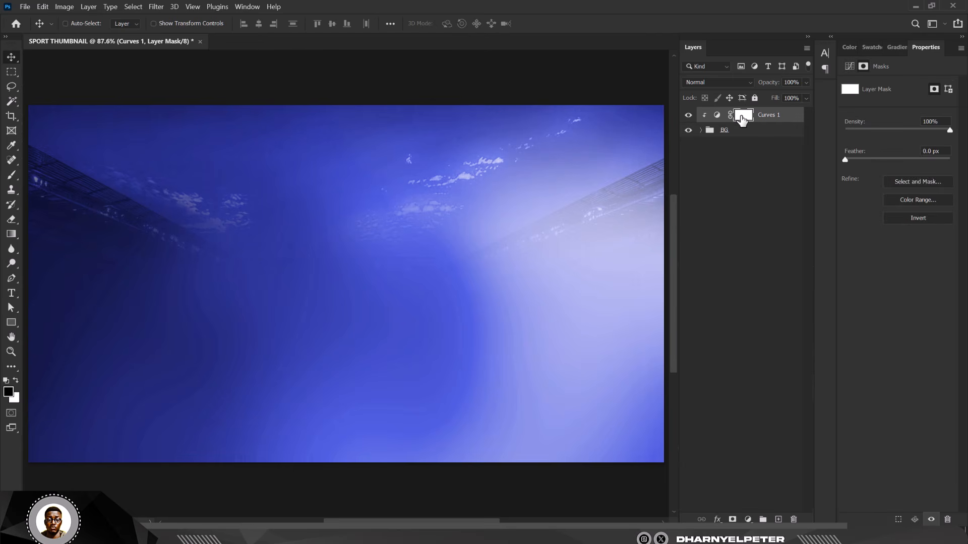
key(ctrl+i)
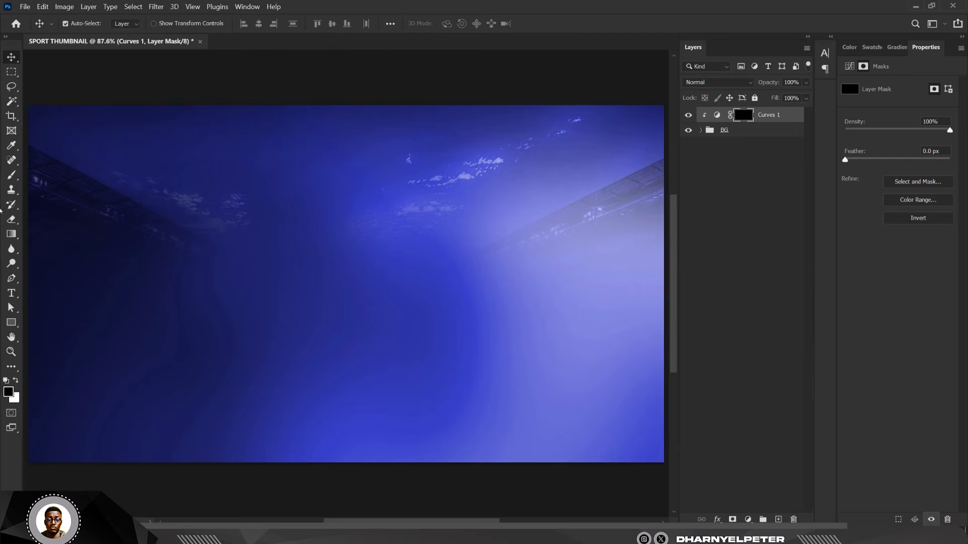
Step: Paint white on the right side of the Curves 1 mask to restore the glow there
click(12, 175)
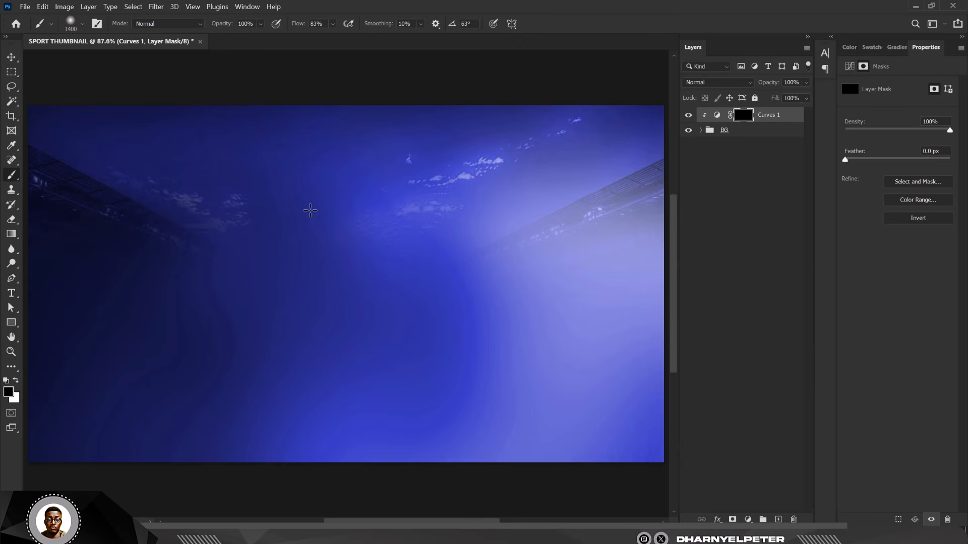
scroll(487, 226, down, 3)
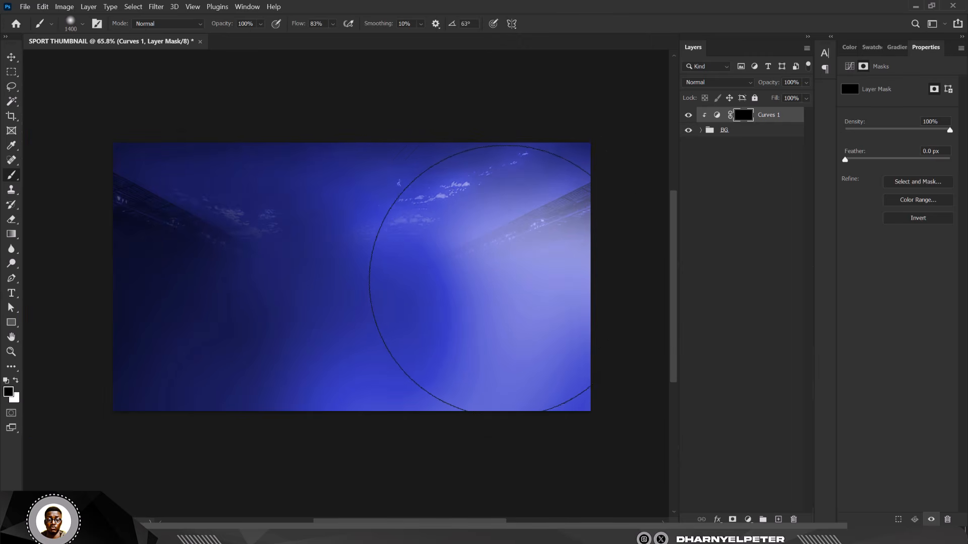
key(x)
click(491, 272)
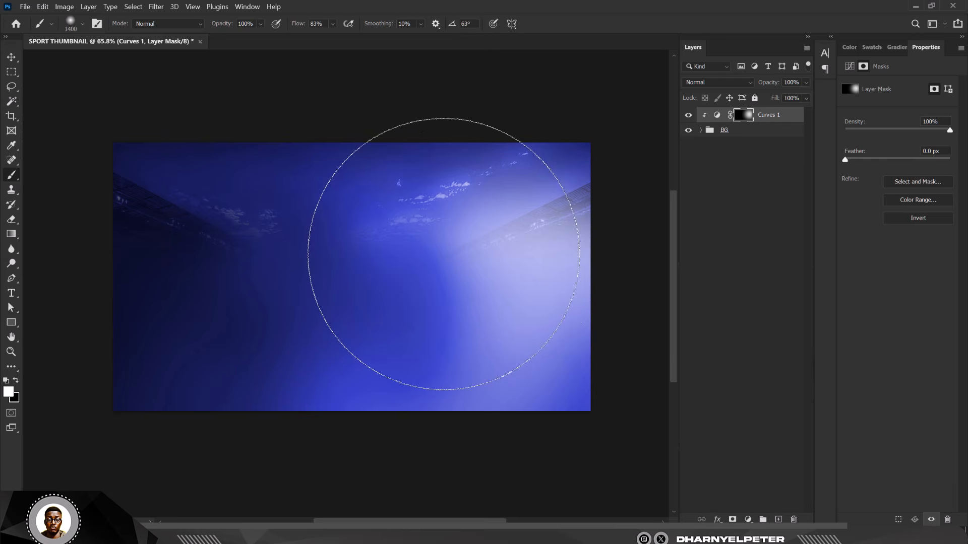
click(449, 272)
click(522, 312)
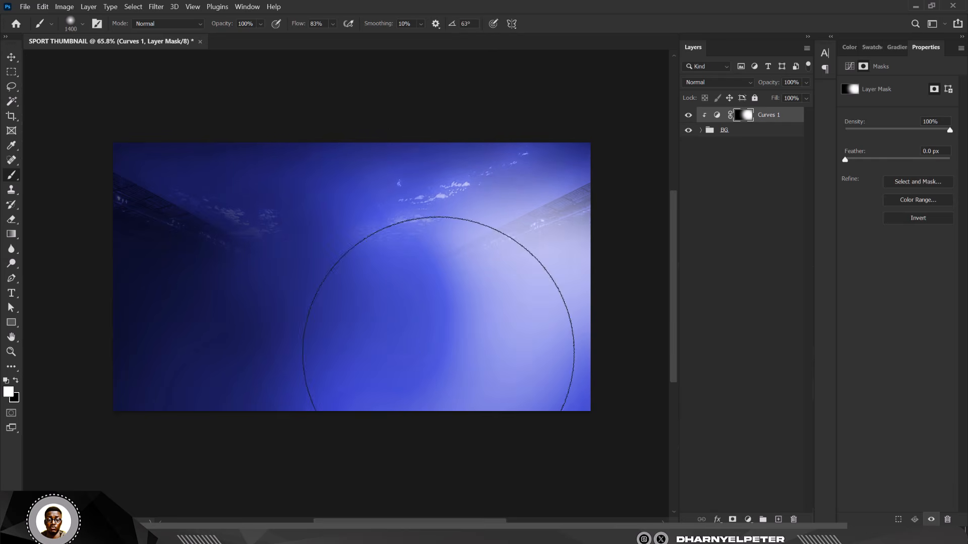
key(v)
click(353, 209)
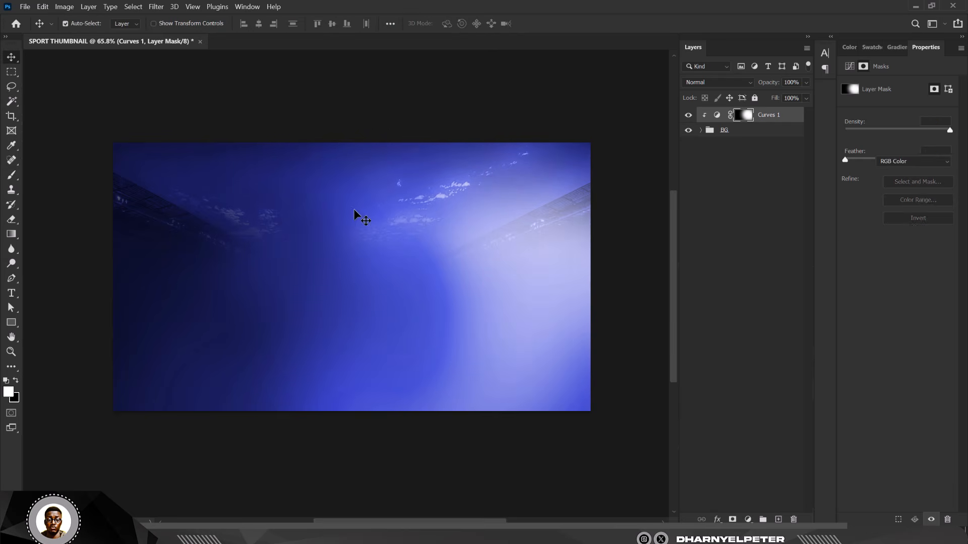
scroll(362, 180, up, 2)
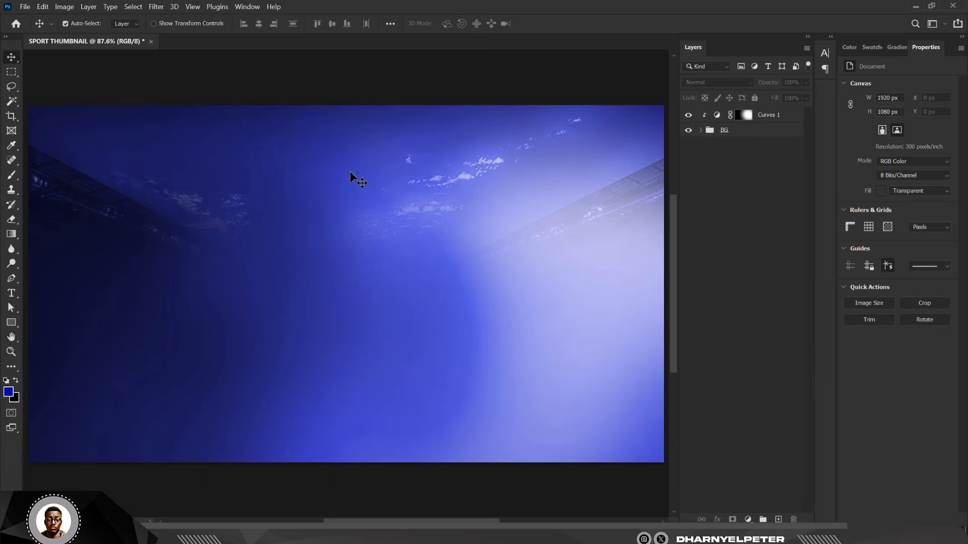
click(788, 120)
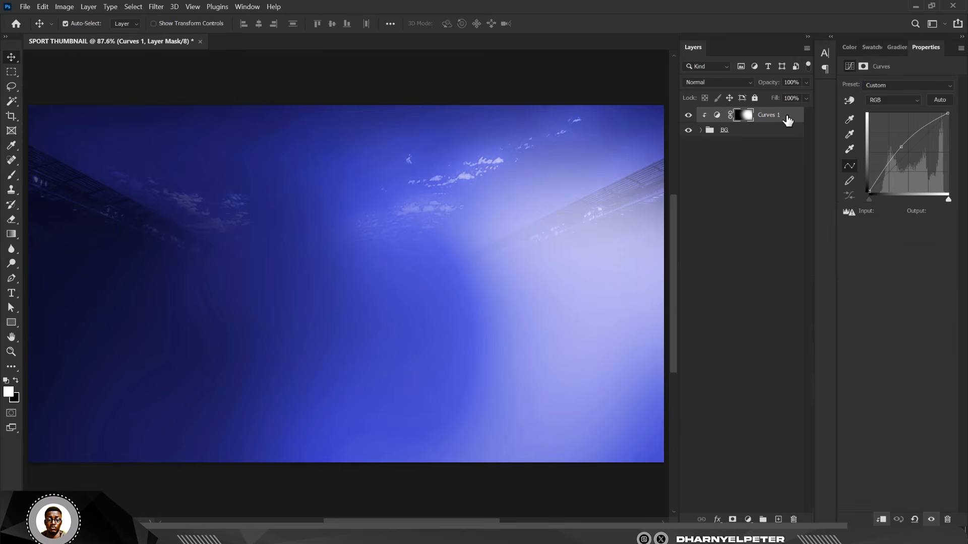
Step: Drag the player image q from the CHELSEA THUMBNAIL folder over to Photoshop
mouse_move(230, 508)
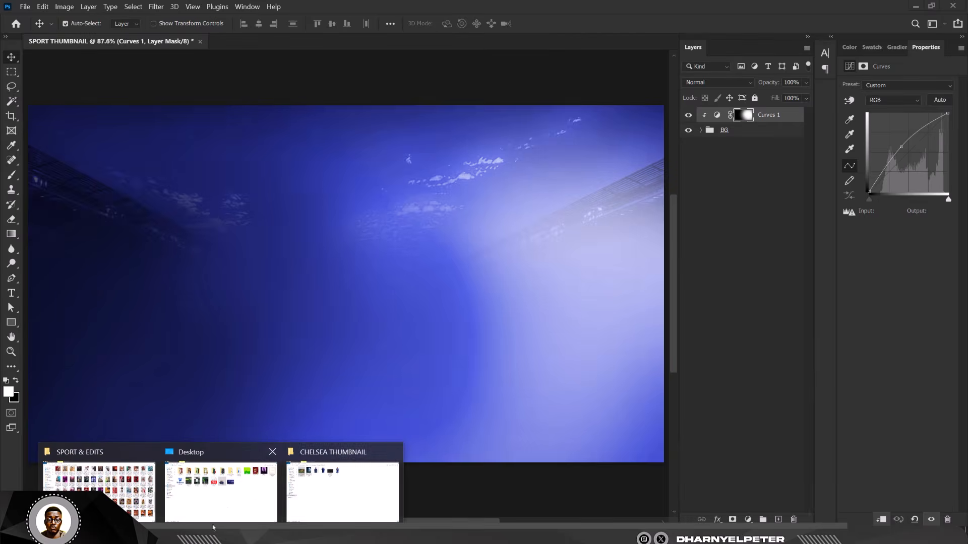
click(297, 484)
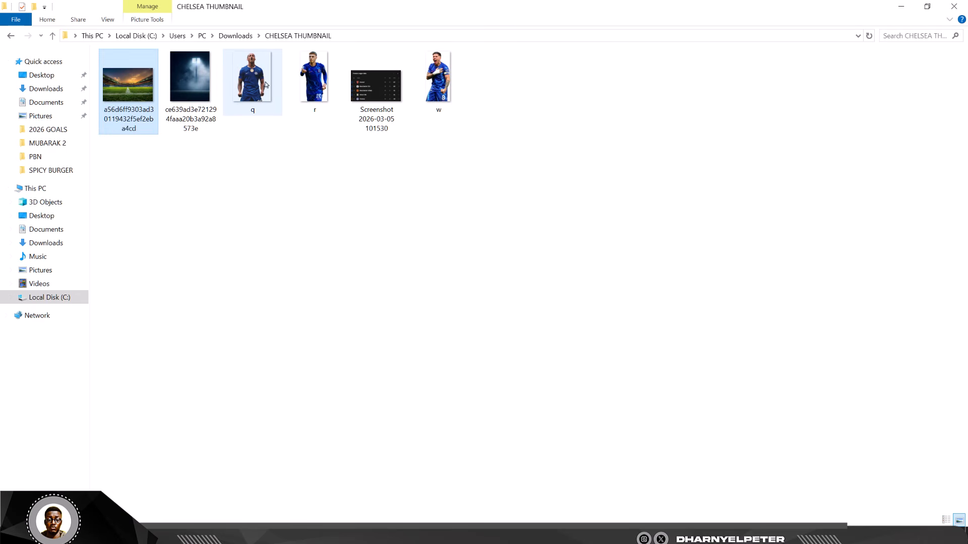
click(243, 86)
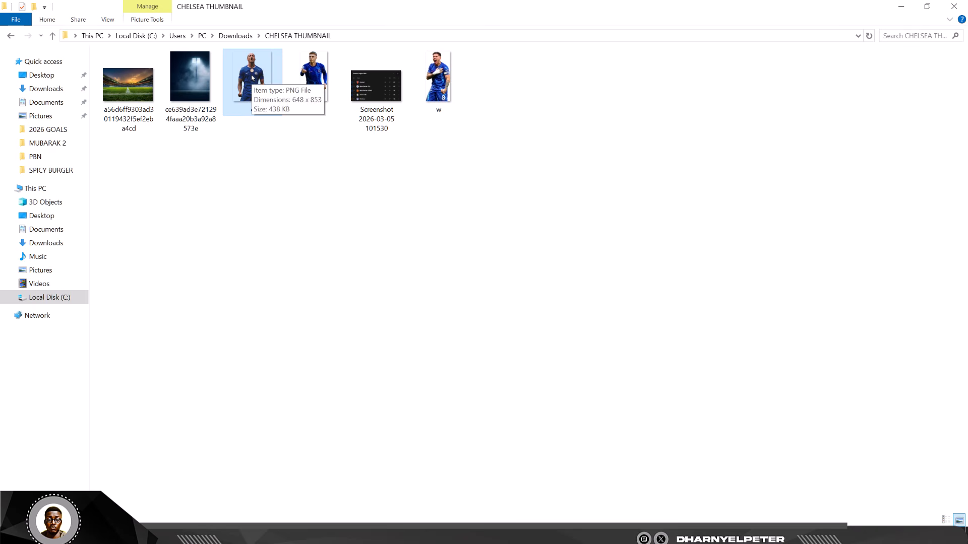
drag(254, 74, 325, 283)
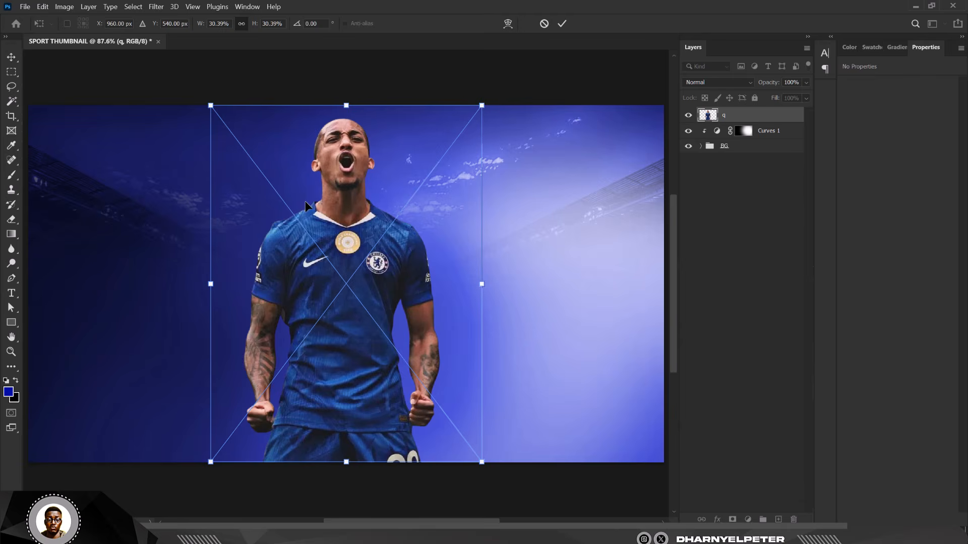
Step: Lower and enlarge player q to about 875 × 1533 px, centred over the stadium backdrop
scroll(304, 201, down, 2)
drag(333, 206, 313, 256)
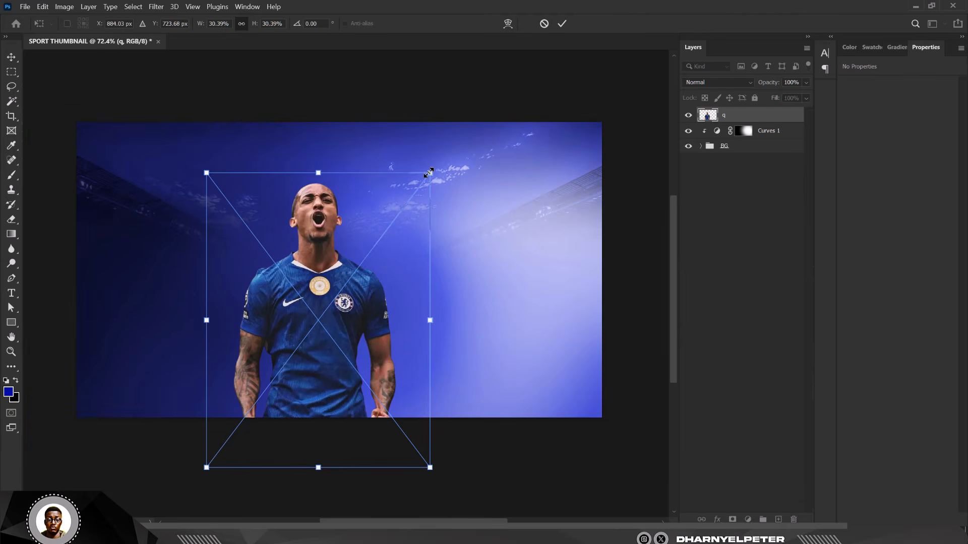
drag(429, 173, 454, 140)
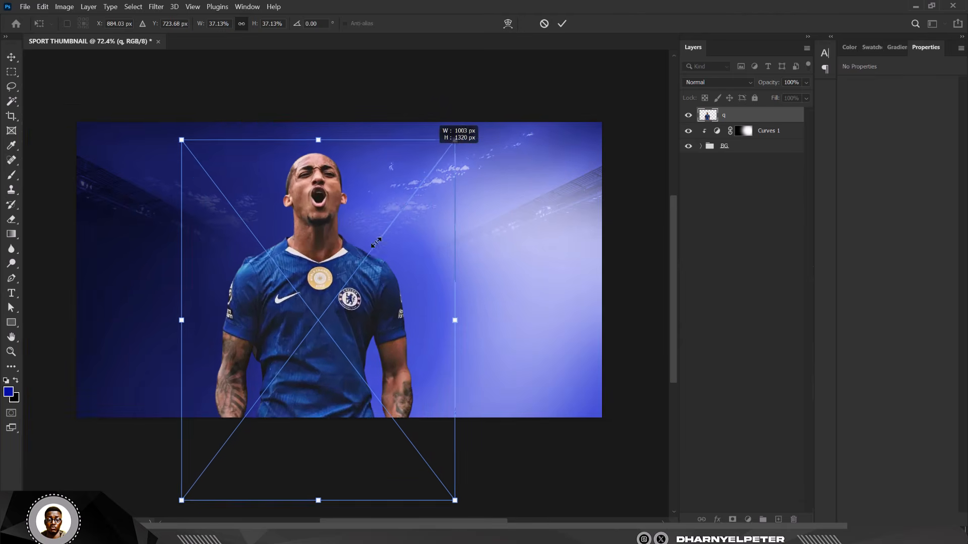
drag(336, 266, 334, 297)
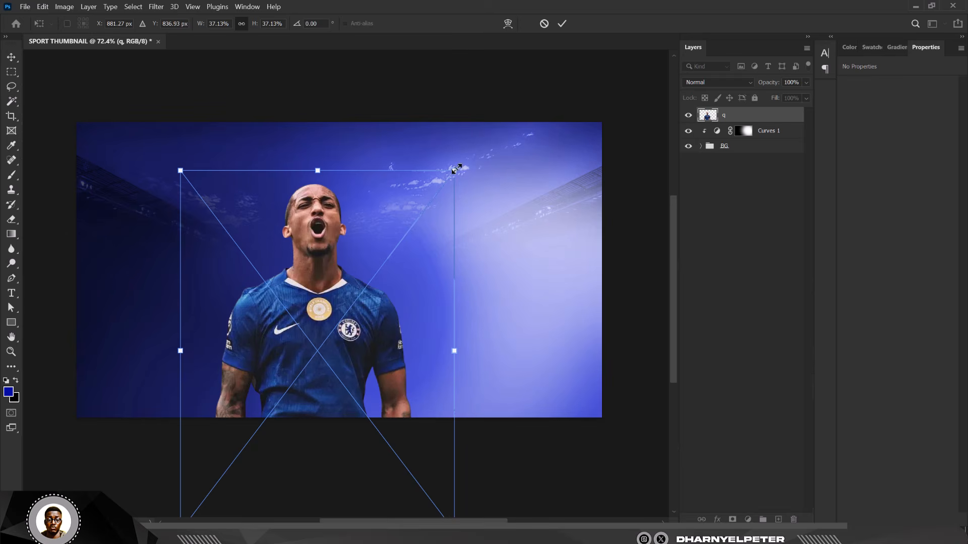
drag(455, 169, 461, 146)
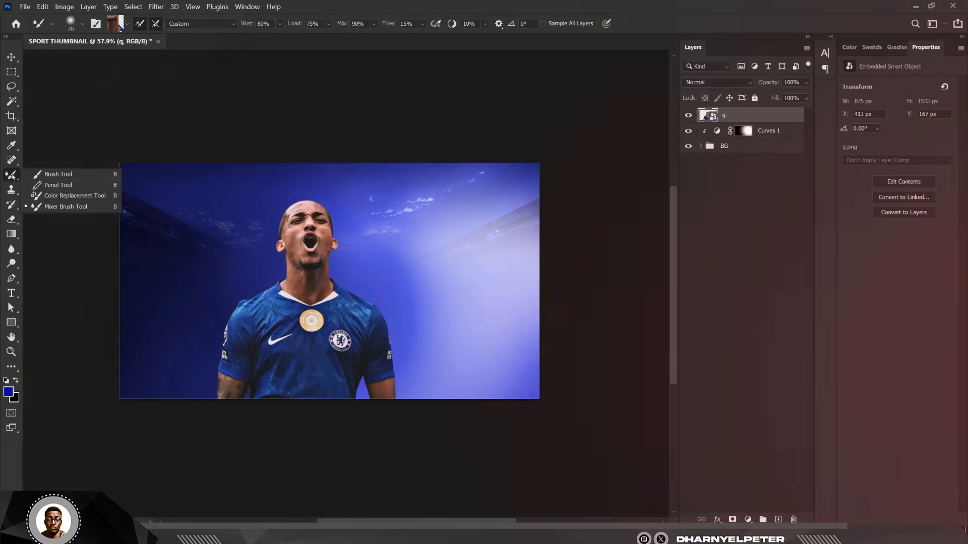
click(58, 174)
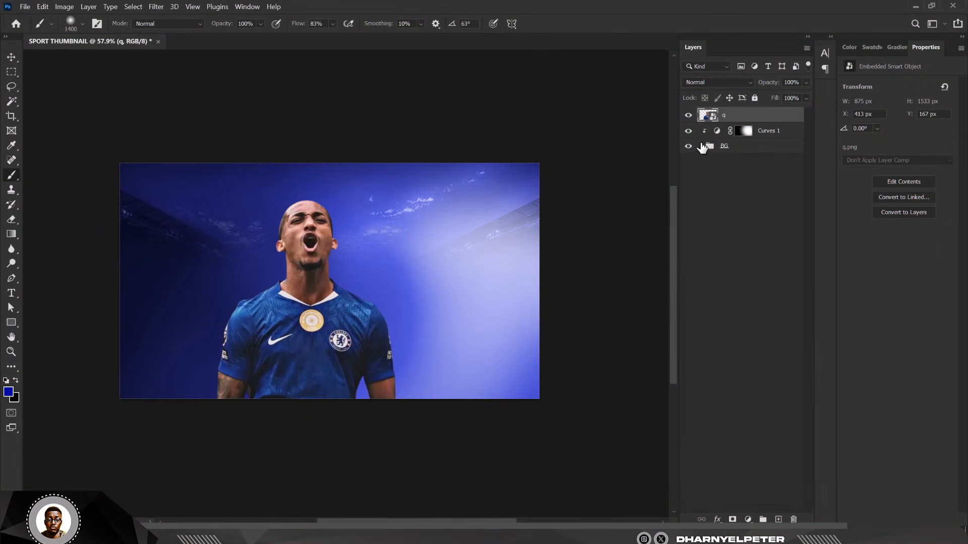
click(11, 57)
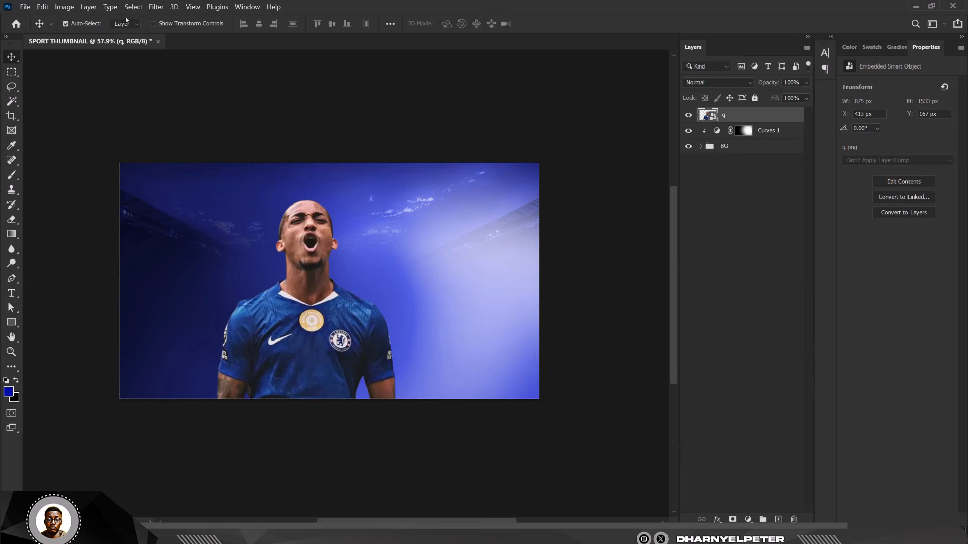
click(156, 6)
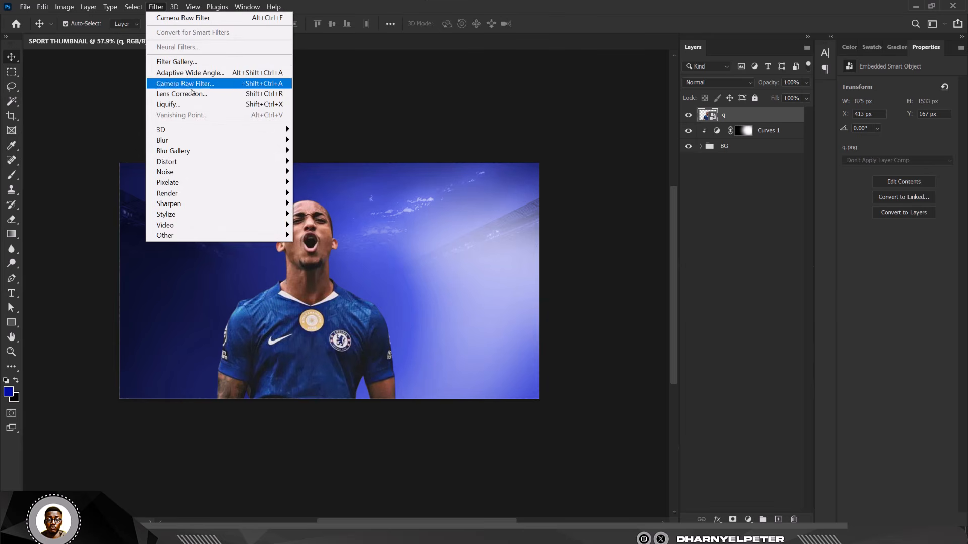
Step: Apply Camera Raw to q: contrast +27, highlights -26, shadows +33, blacks -16, texture +21
click(186, 86)
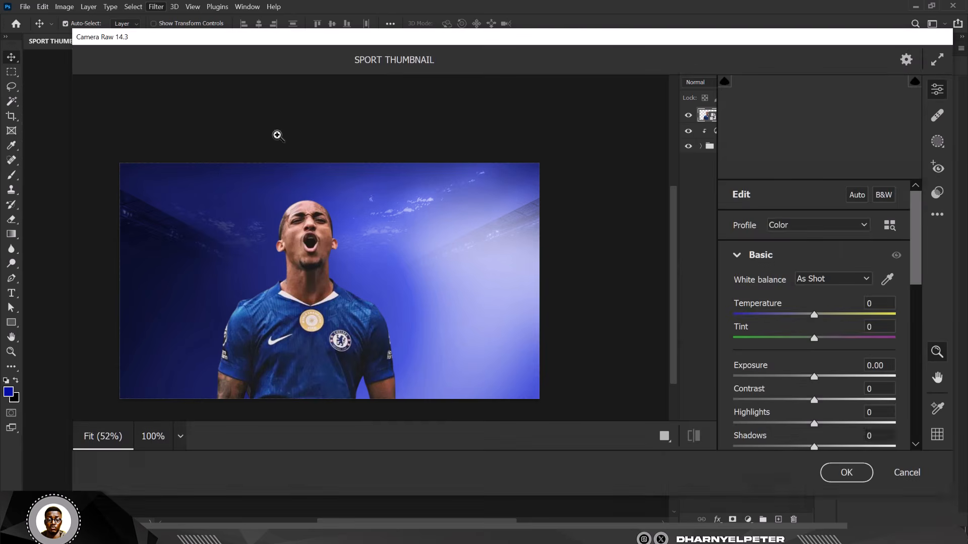
drag(815, 316, 823, 316)
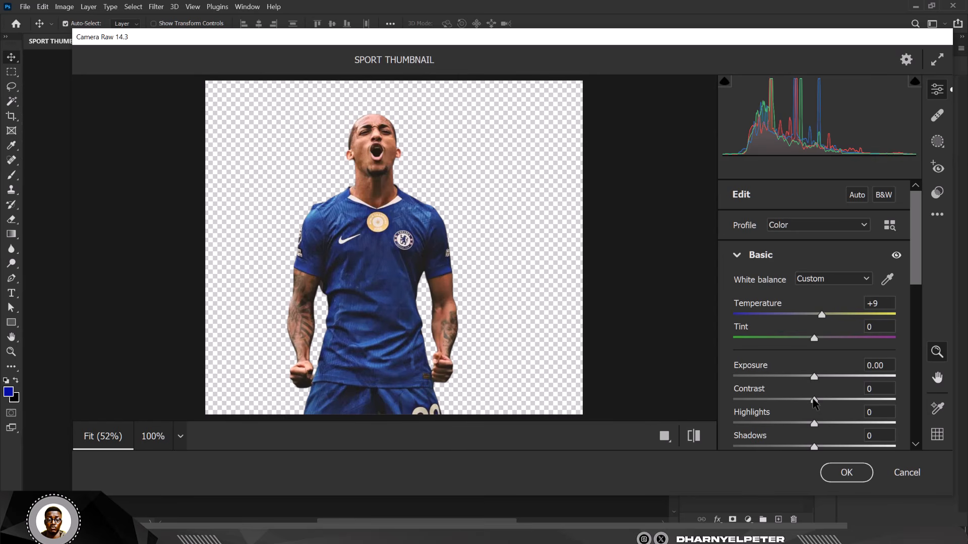
drag(814, 400, 835, 401)
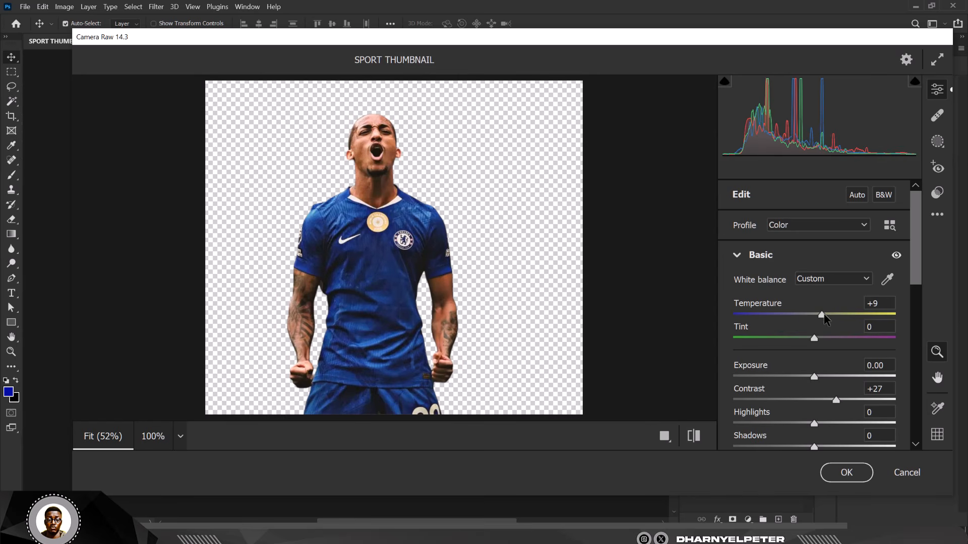
drag(823, 316, 821, 318)
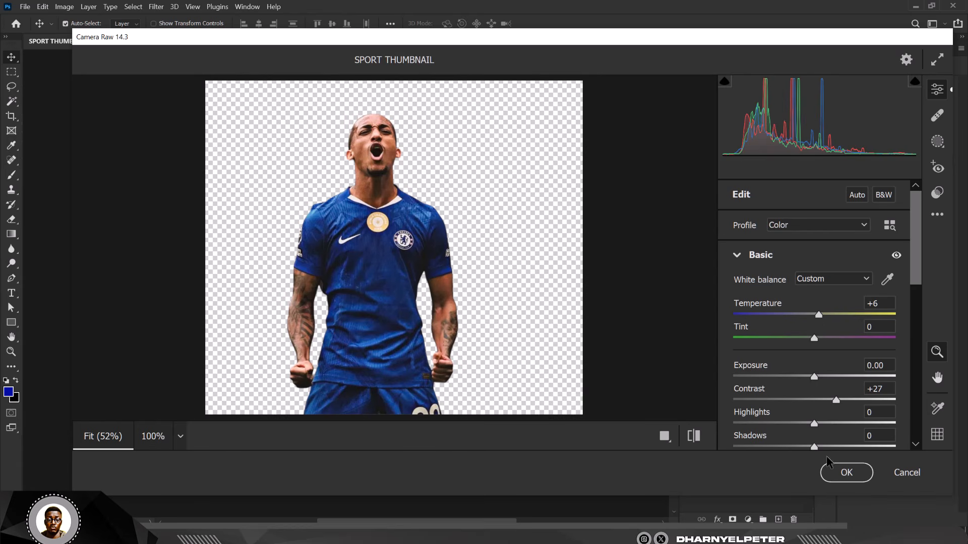
drag(813, 423, 839, 446)
scroll(834, 441, down, 3)
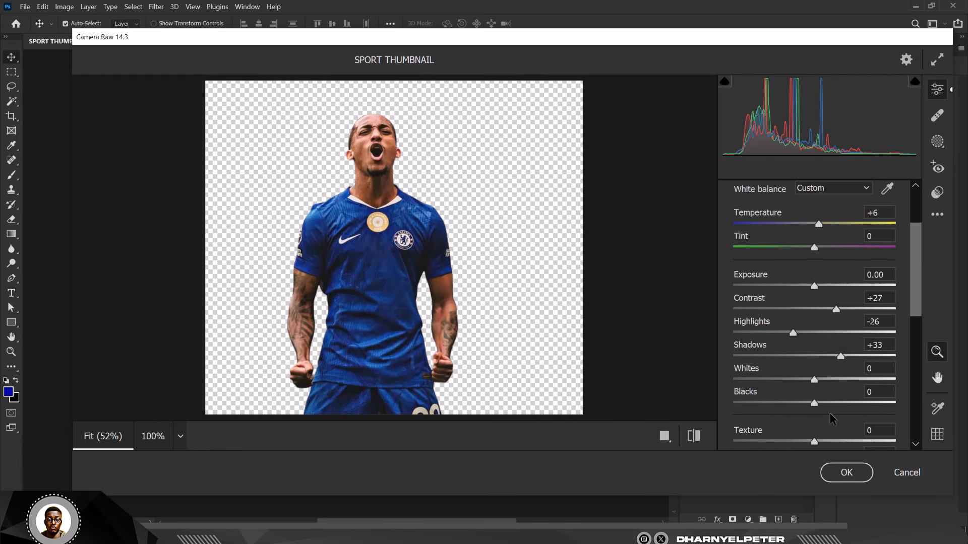
mouse_move(814, 404)
mouse_down()
mouse_move(832, 407)
mouse_move(800, 410)
mouse_up()
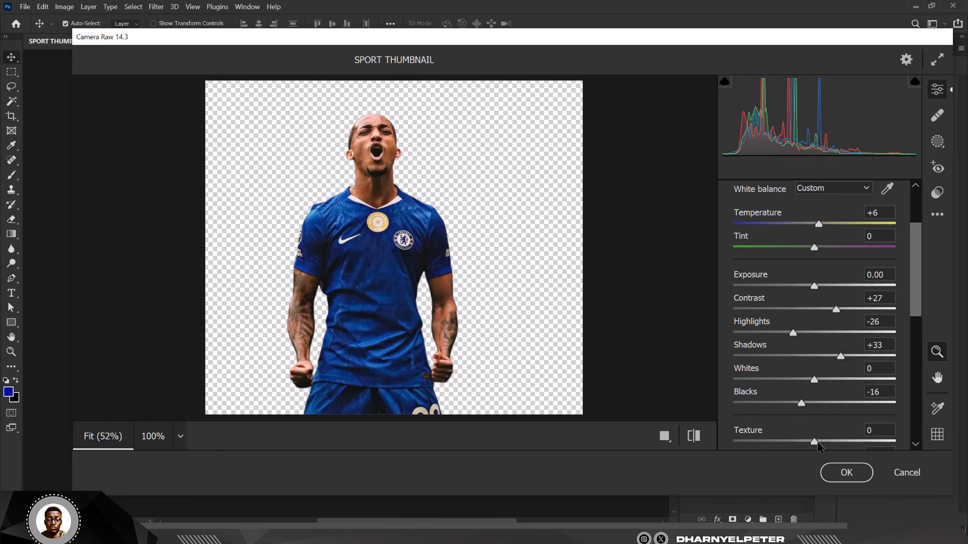
drag(815, 443, 832, 443)
click(845, 472)
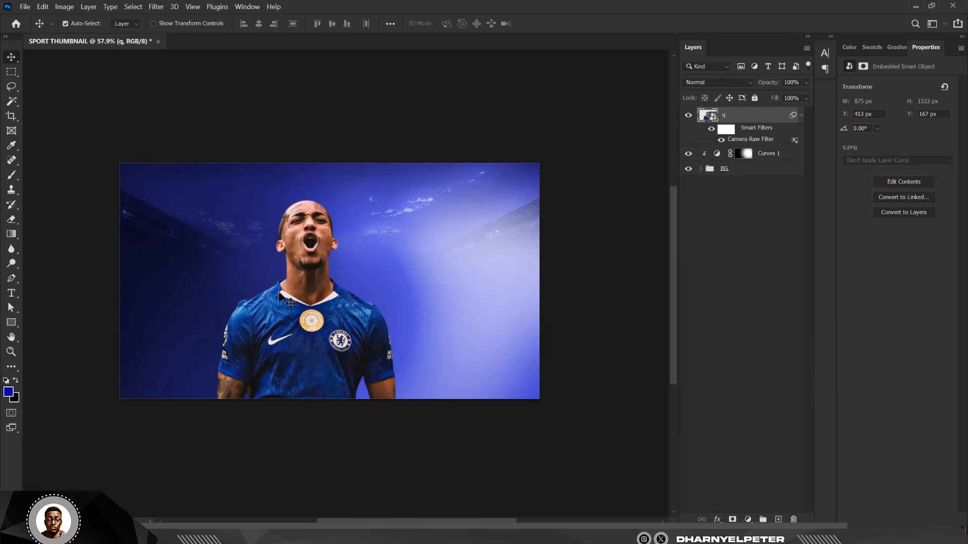
scroll(298, 250, down, 3)
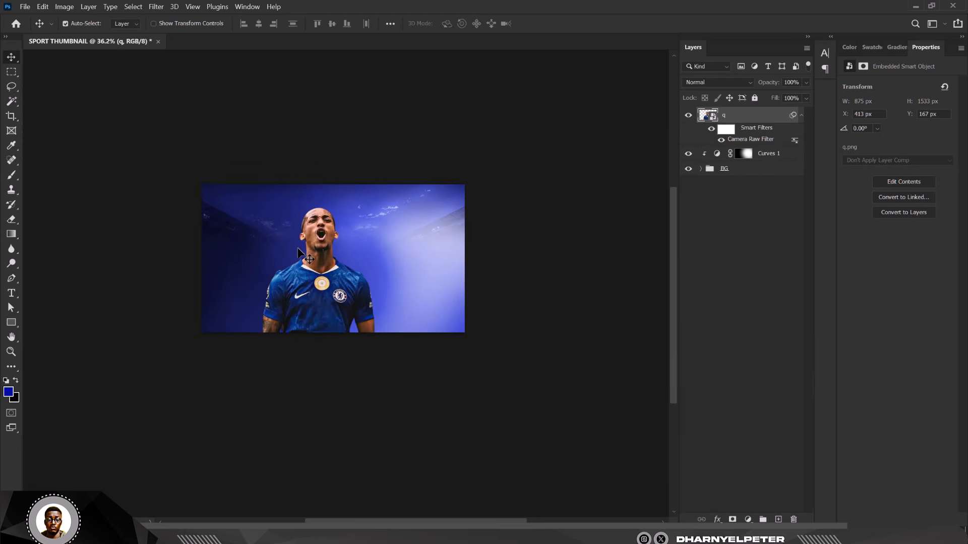
scroll(298, 249, up, 5)
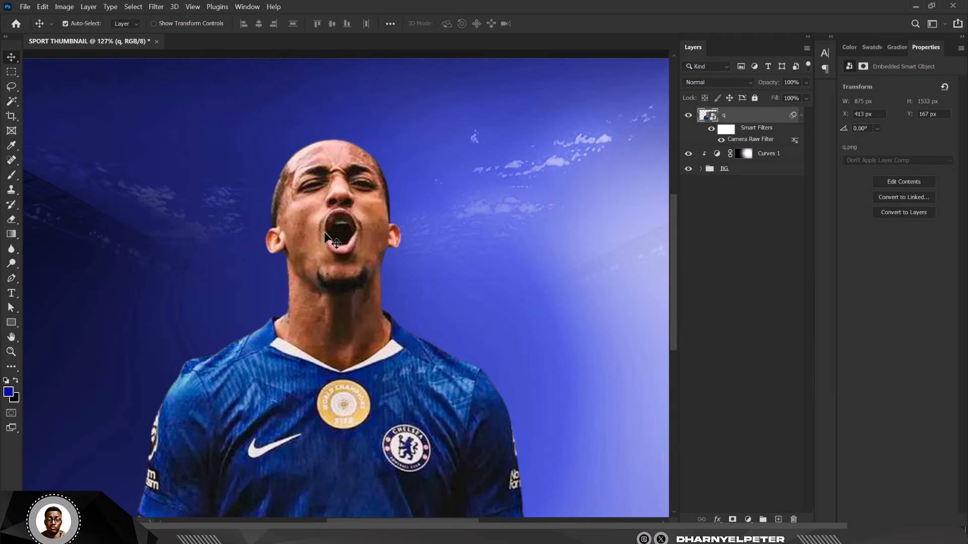
Step: Duplicate layer q as 'q copy' and convert the copy into a smart object
key(ctrl+j)
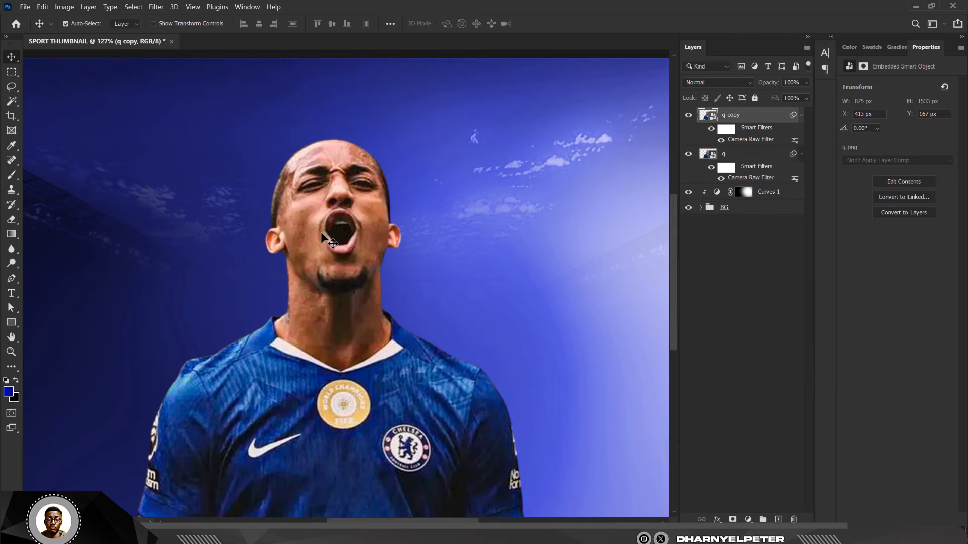
right_click(765, 121)
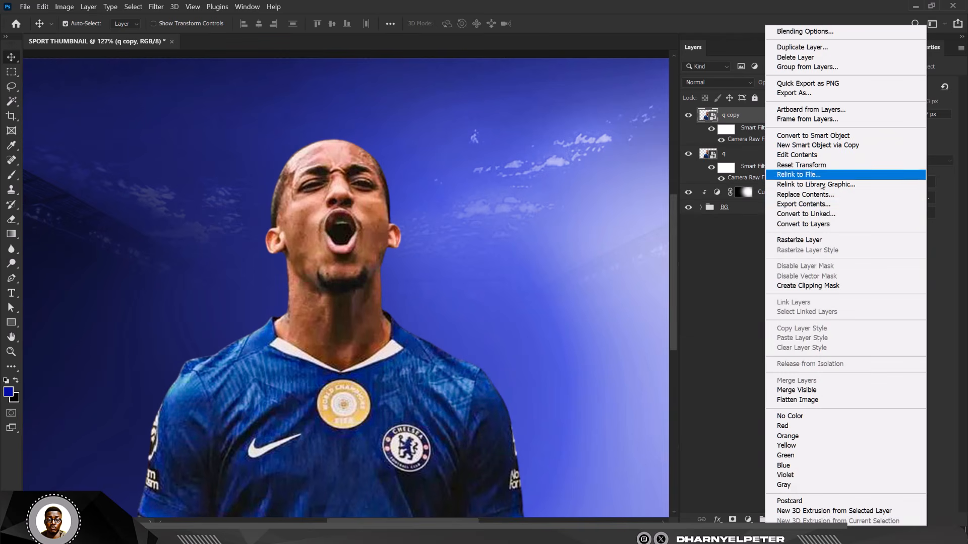
click(840, 137)
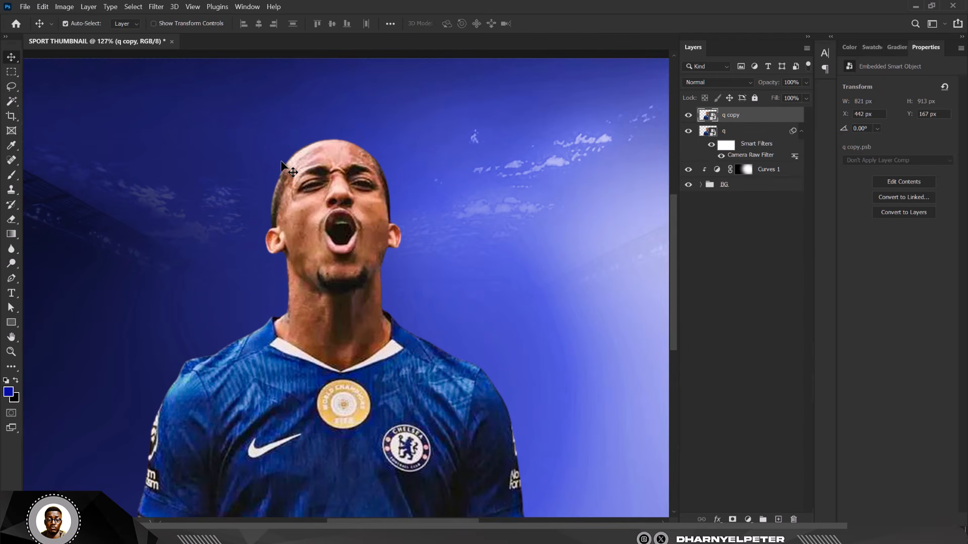
Step: Give q copy a Camera Raw Filter with noise reduction 59 and sharpening 12
click(158, 7)
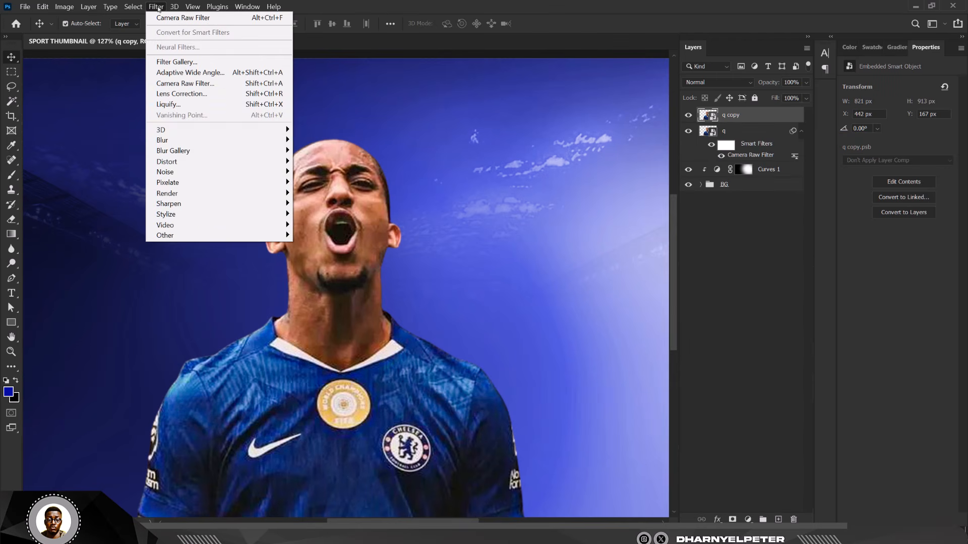
click(185, 83)
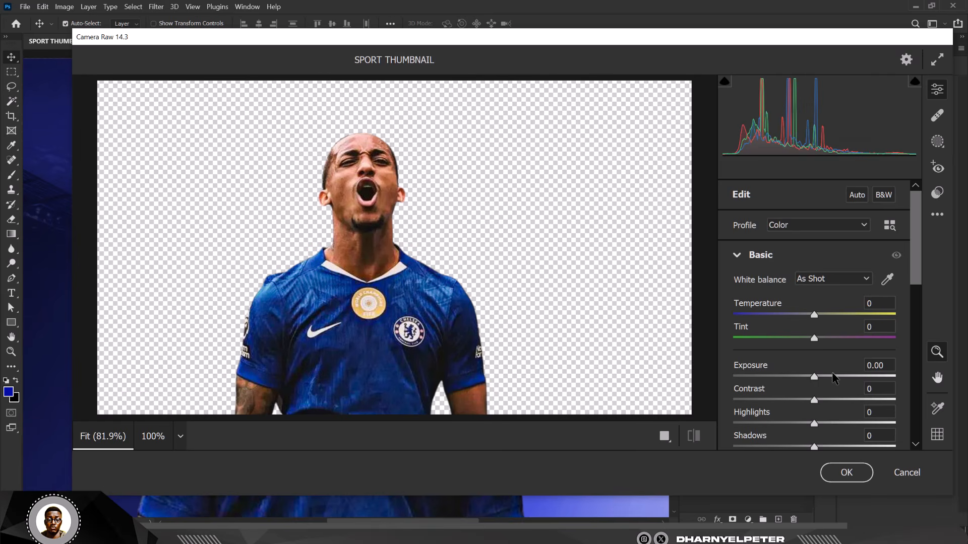
scroll(832, 379, down, 3)
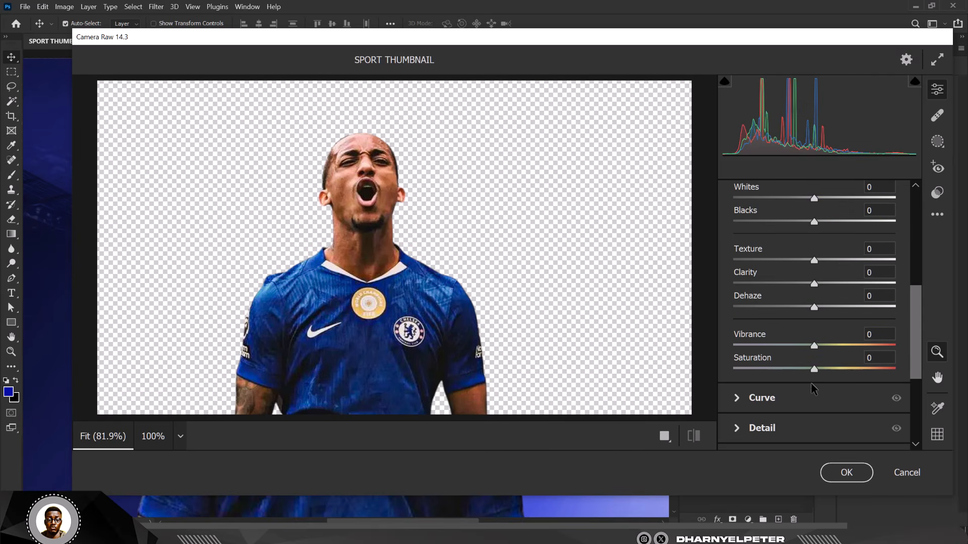
scroll(811, 388, down, 2)
click(736, 339)
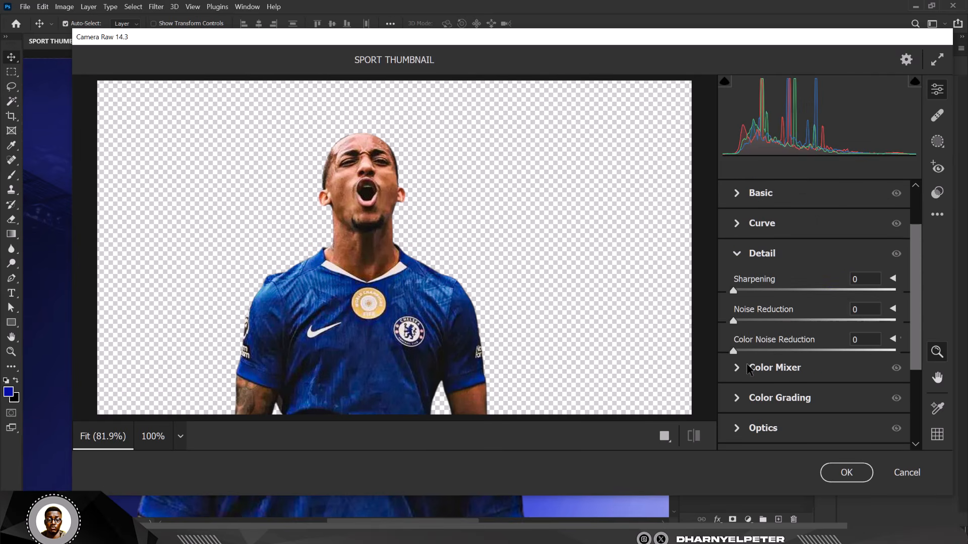
drag(733, 323, 890, 339)
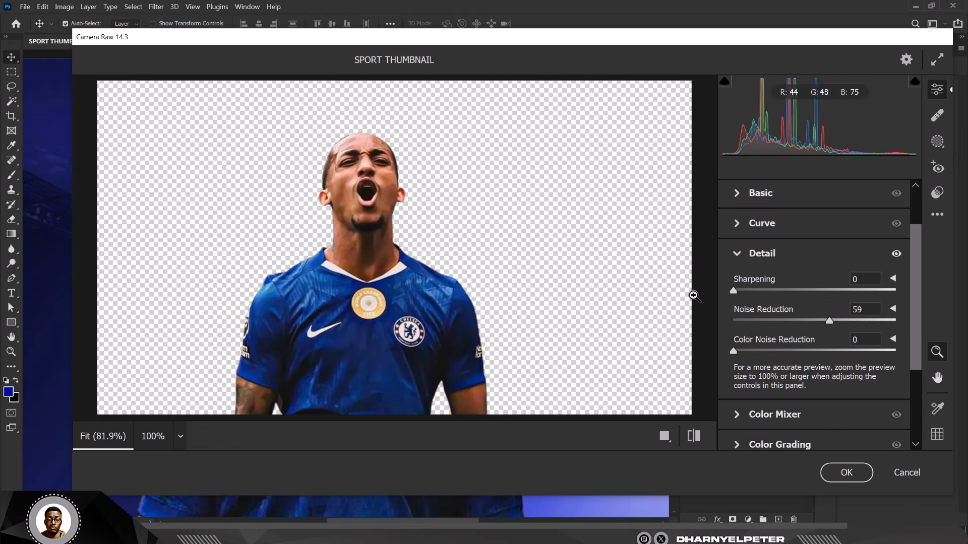
drag(733, 291, 746, 291)
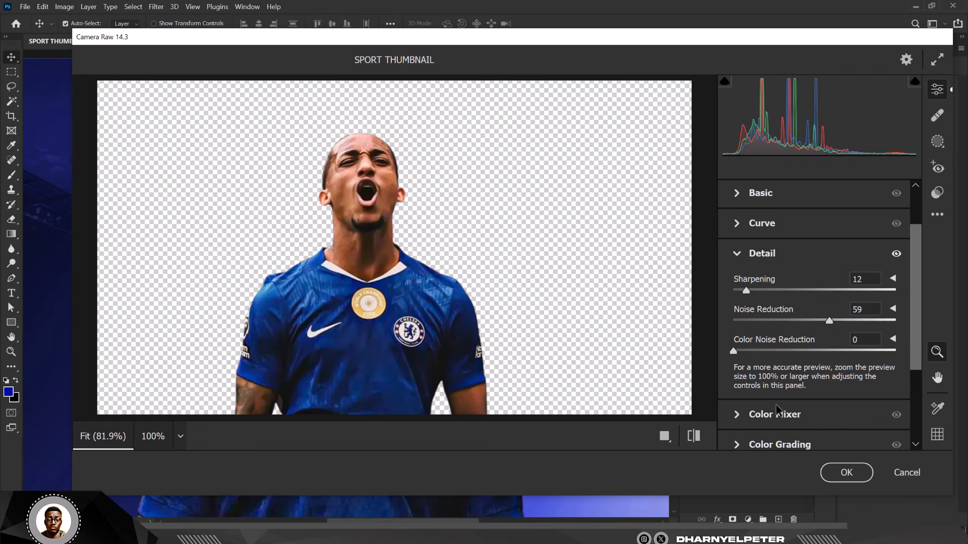
click(845, 472)
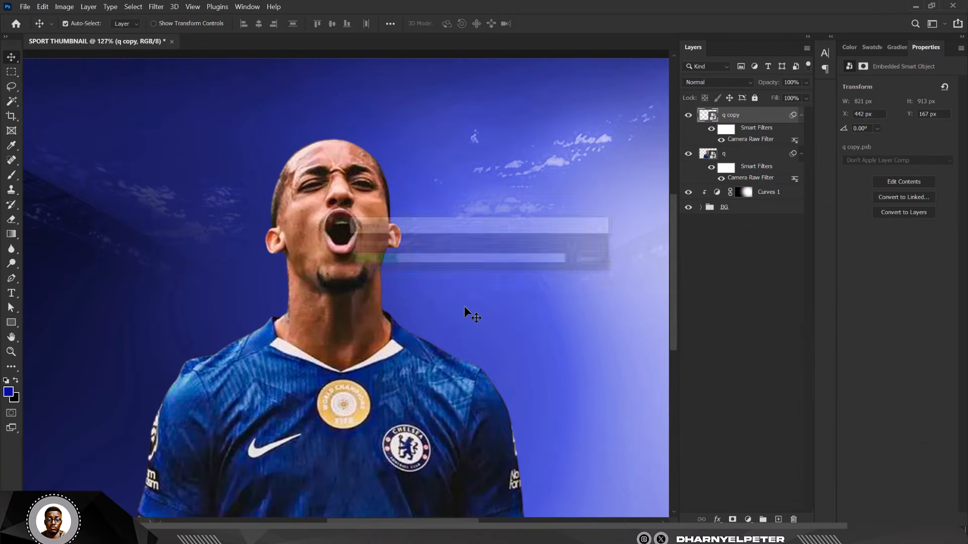
Step: Add an inverted black layer mask to q copy and pick a 60 px brush
scroll(318, 205, down, 5)
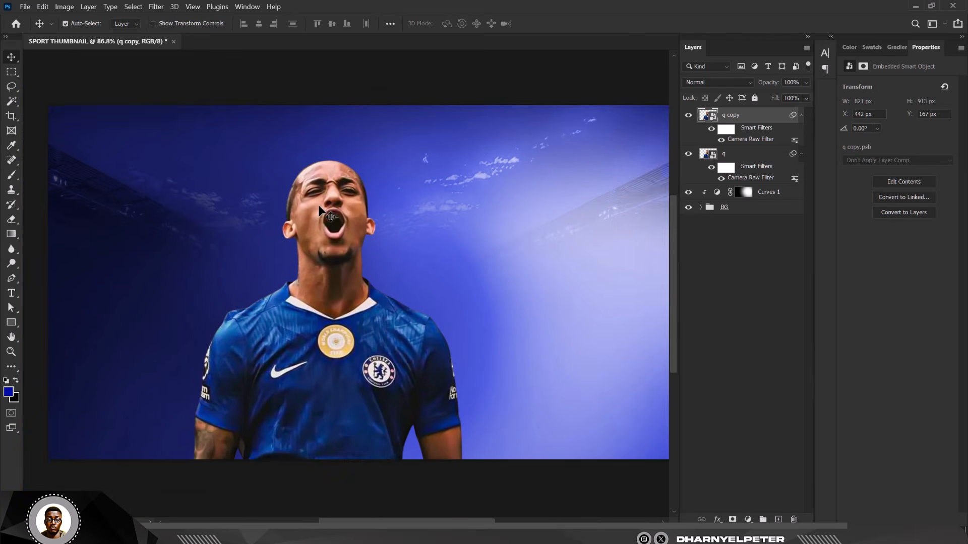
scroll(316, 230, up, 2)
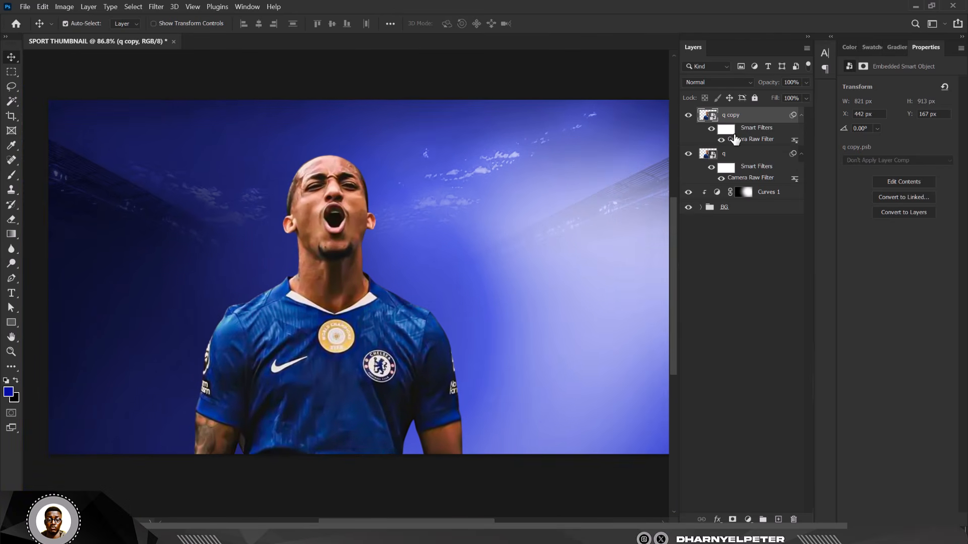
click(732, 520)
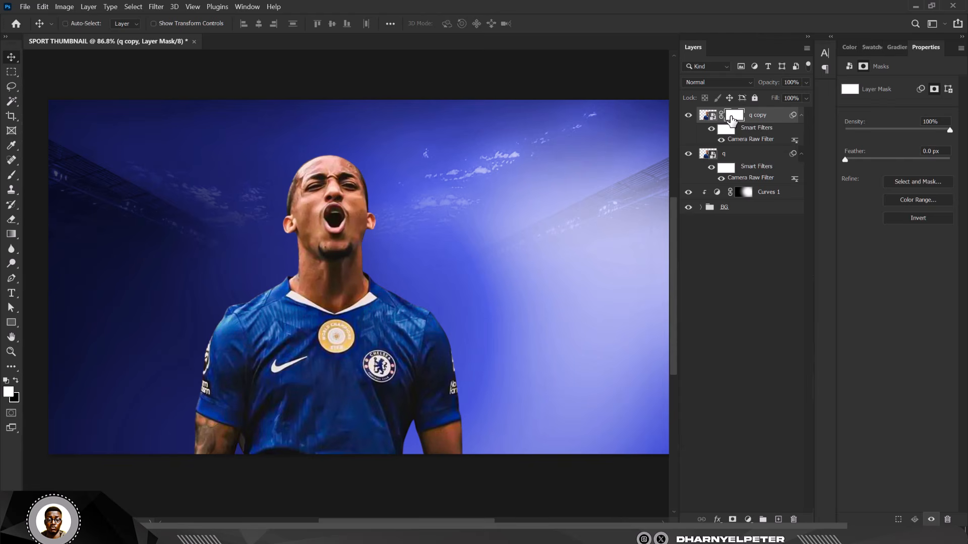
key(ctrl+i)
scroll(222, 221, up, 3)
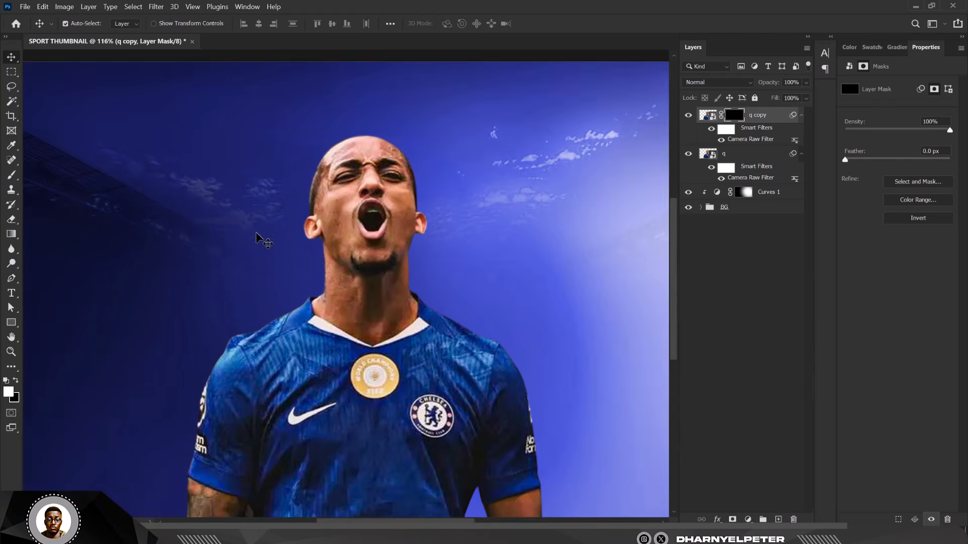
scroll(307, 219, up, 4)
click(12, 175)
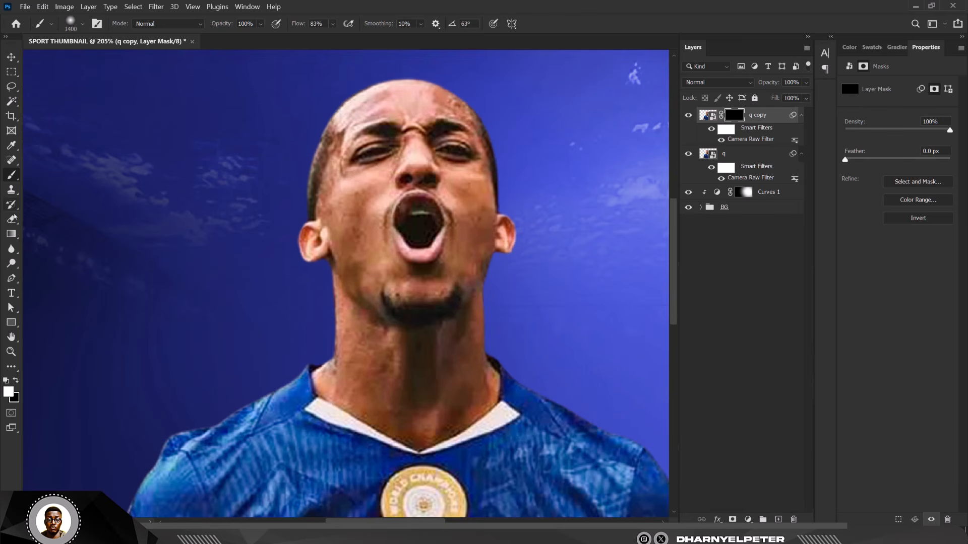
key(bracketleft)
key(bracketleft)
key(bracketleft)
key(bracketleft)
key(bracketleft)
key(bracketleft)
key(bracketleft)
key(bracketleft)
key(bracketleft)
key(bracketleft)
key(bracketleft)
key(bracketleft)
key(bracketleft)
key(bracketleft)
key(bracketleft)
key(bracketleft)
key(bracketleft)
key(bracketleft)
key(bracketleft)
scroll(363, 200, up, 1)
scroll(363, 200, up, 1)
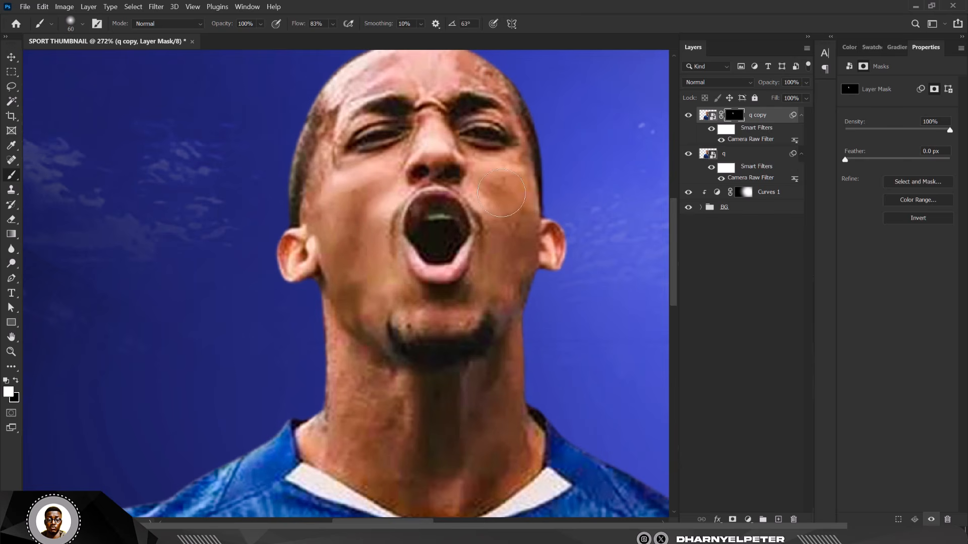
Step: Paint white over the player's cheek, face and neck to reveal the smoothed skin
mouse_move(507, 201)
mouse_down()
mouse_move(496, 286)
mouse_move(459, 313)
mouse_move(416, 311)
mouse_move(474, 305)
mouse_move(466, 307)
mouse_move(481, 175)
mouse_move(418, 80)
mouse_move(449, 77)
mouse_move(344, 92)
mouse_move(408, 73)
mouse_move(492, 78)
mouse_move(444, 74)
mouse_move(429, 142)
mouse_move(395, 203)
mouse_move(427, 115)
mouse_up()
drag(501, 258, 492, 231)
scroll(493, 231, down, 1)
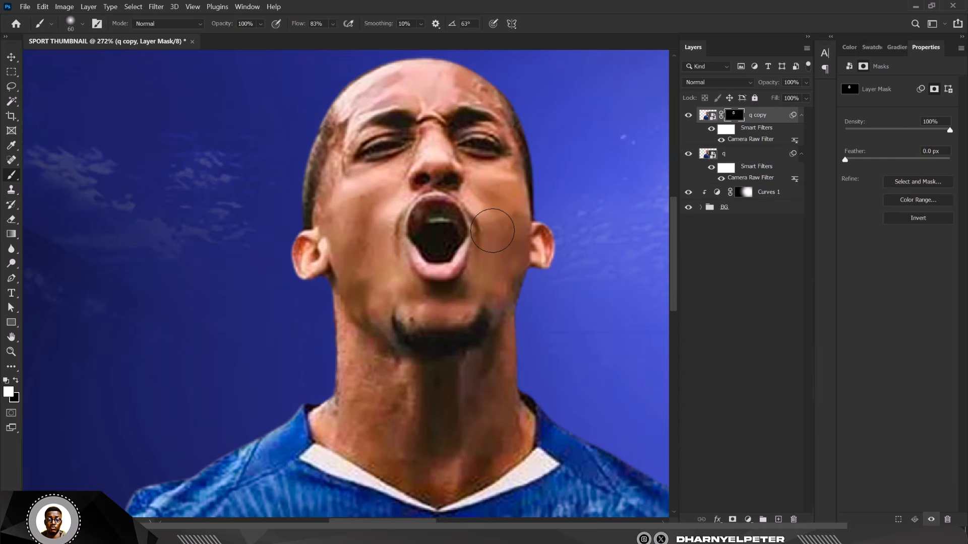
scroll(492, 230, down, 1)
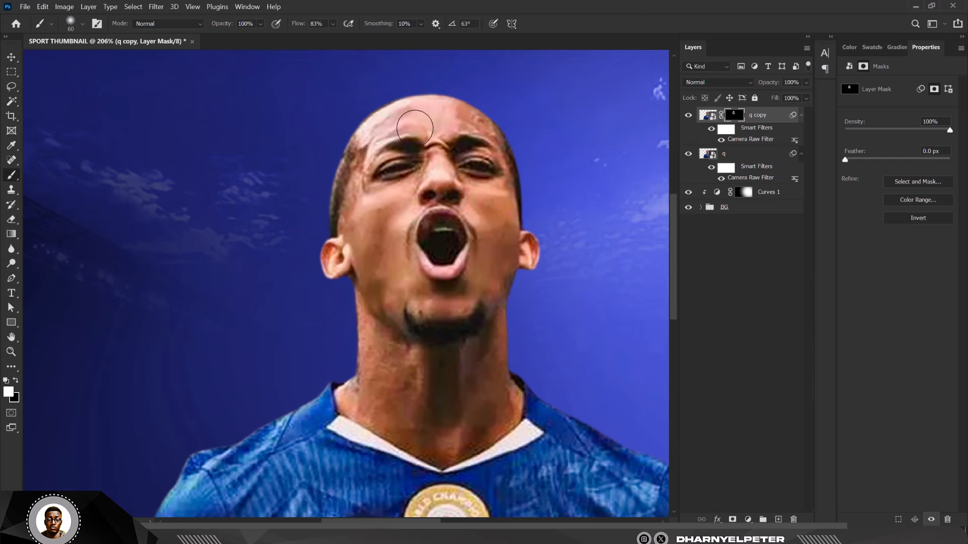
scroll(437, 115, down, 3)
scroll(409, 291, up, 2)
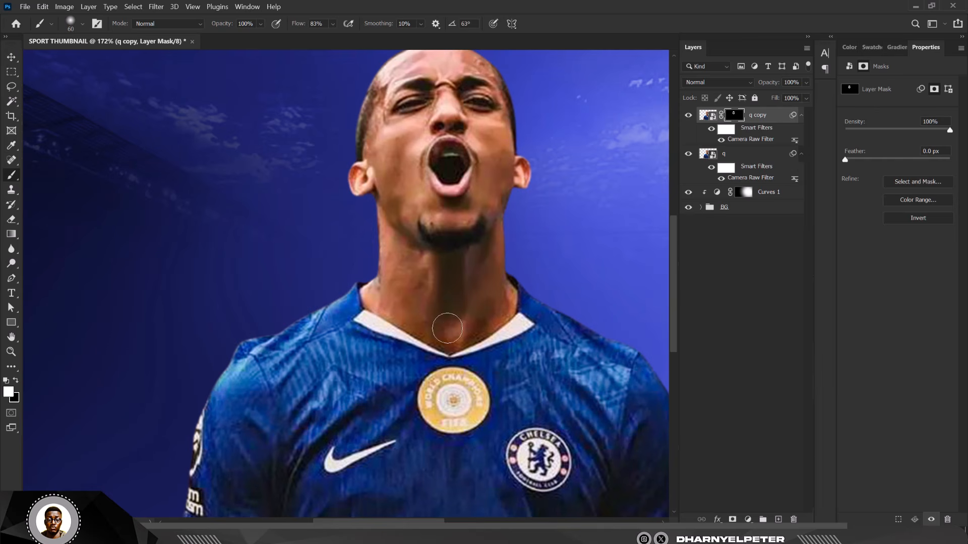
mouse_move(461, 341)
mouse_down()
mouse_move(498, 312)
mouse_move(414, 248)
mouse_move(421, 230)
mouse_up()
scroll(431, 176, down, 5)
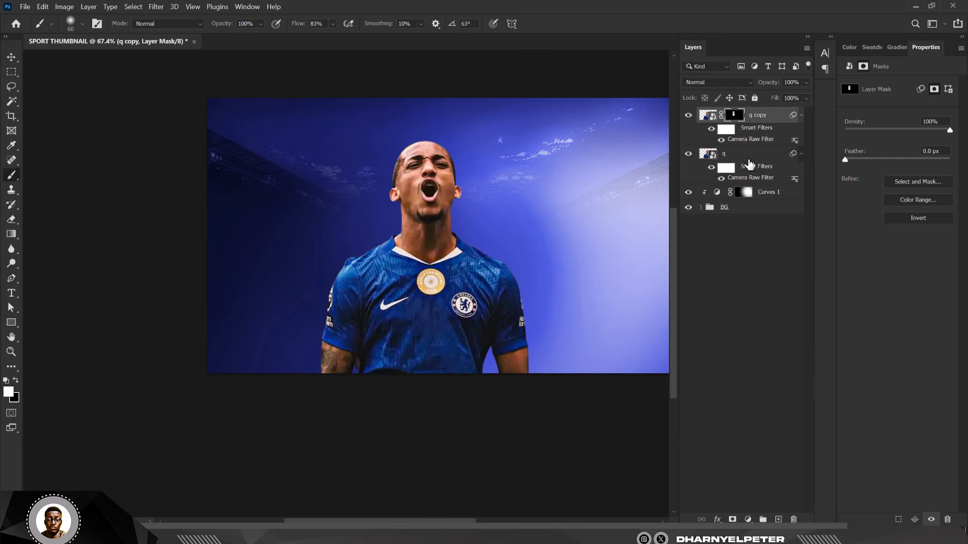
click(752, 180)
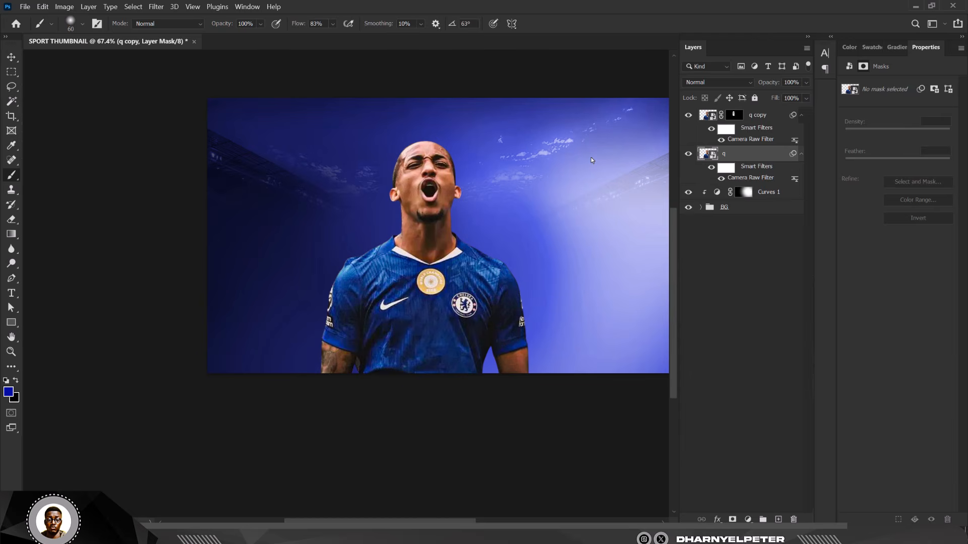
Step: Reopen layer q's Camera Raw filter, raise sharpening to 65 and Texture to +44, and apply
key(ctrl+shift+a)
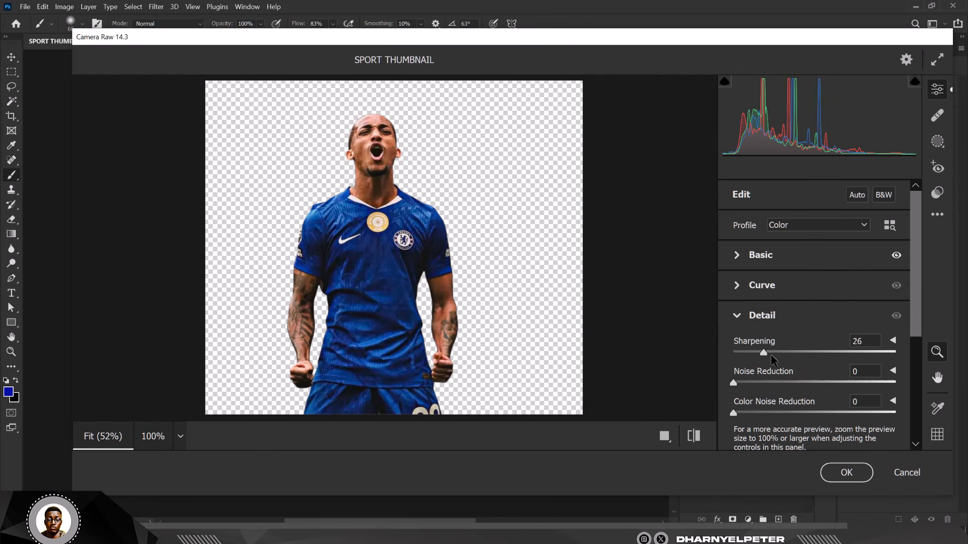
drag(786, 360, 807, 360)
click(737, 256)
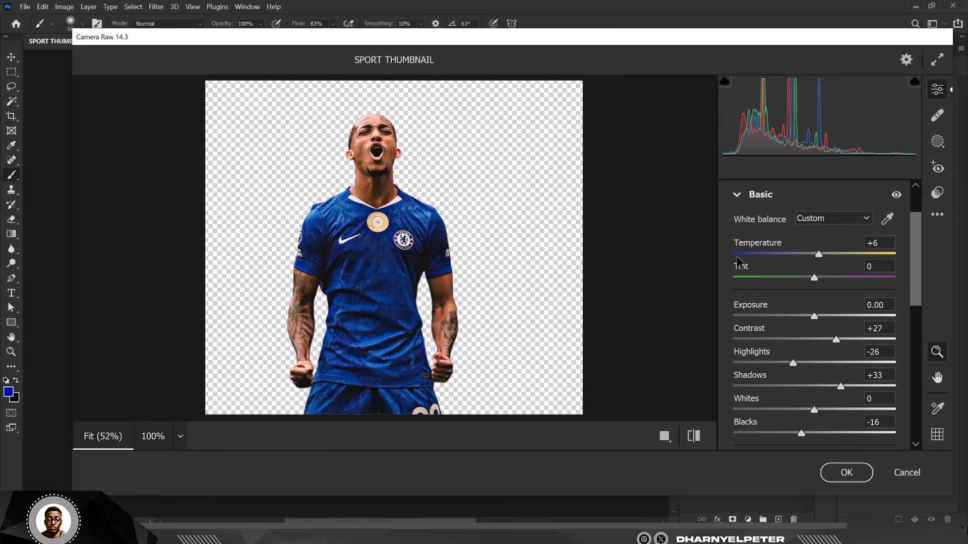
scroll(833, 315, down, 4)
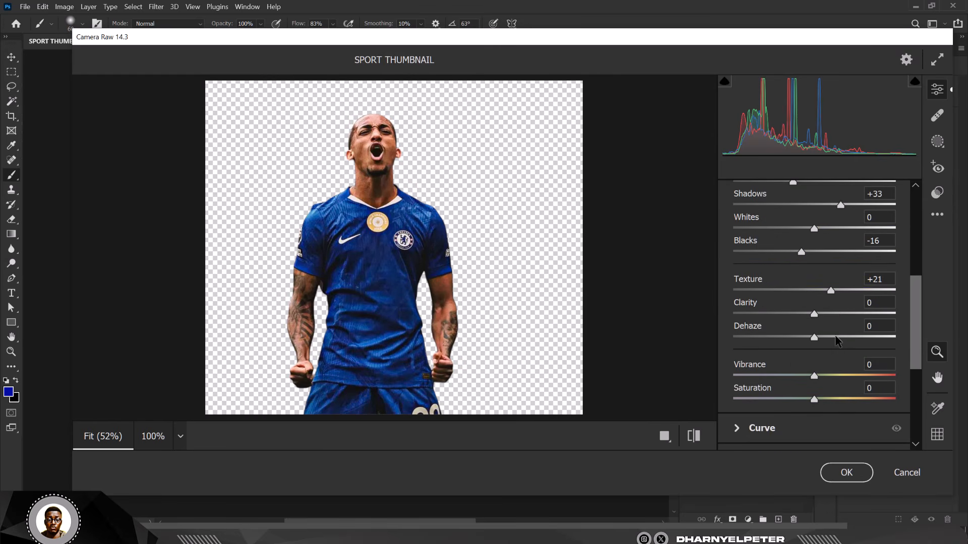
drag(832, 294, 853, 303)
click(850, 473)
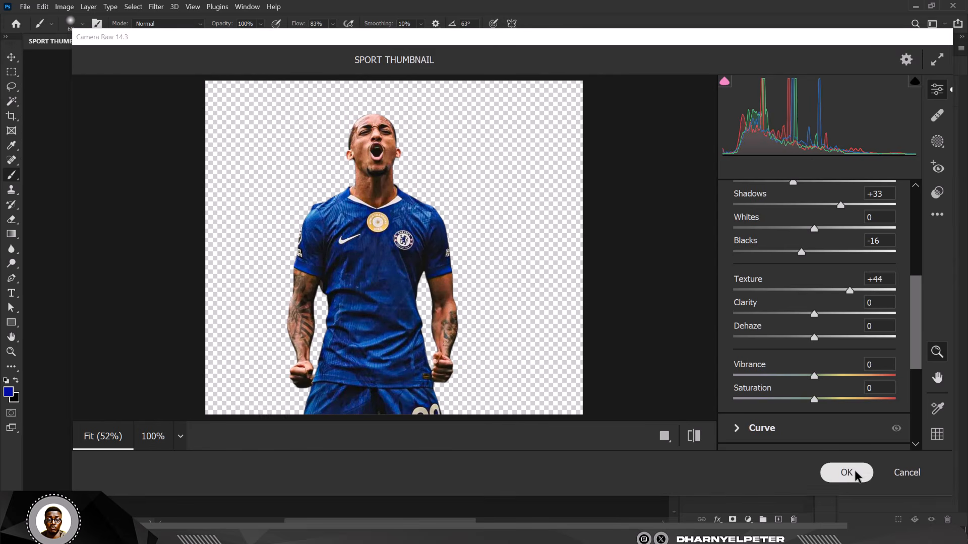
Step: Paint q copy's mask over the left forearm to hide the sharpening there
scroll(430, 212, up, 4)
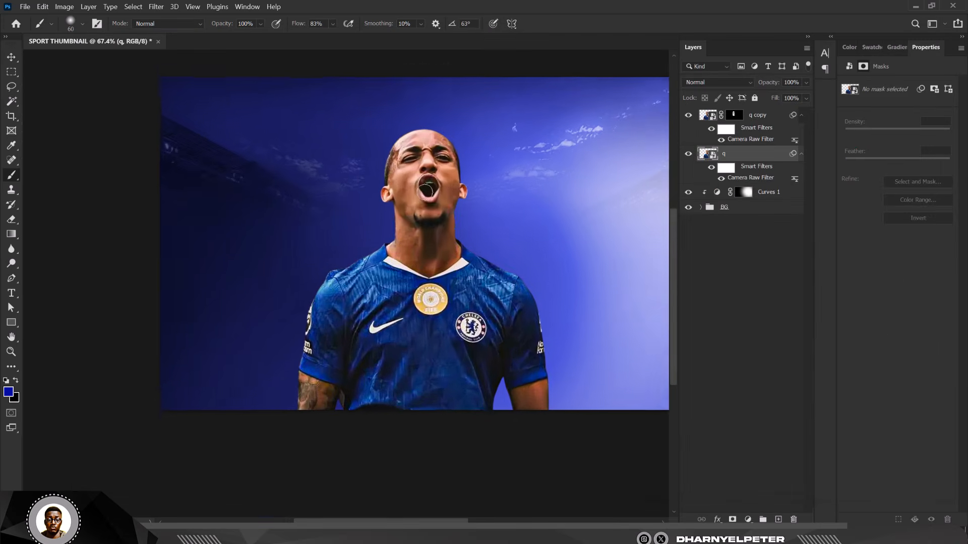
scroll(414, 108, down, 3)
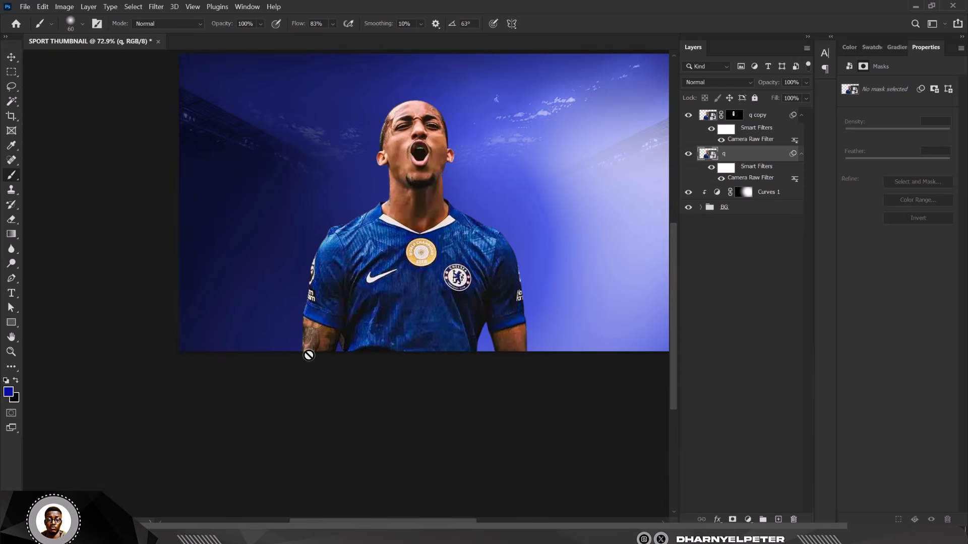
click(735, 116)
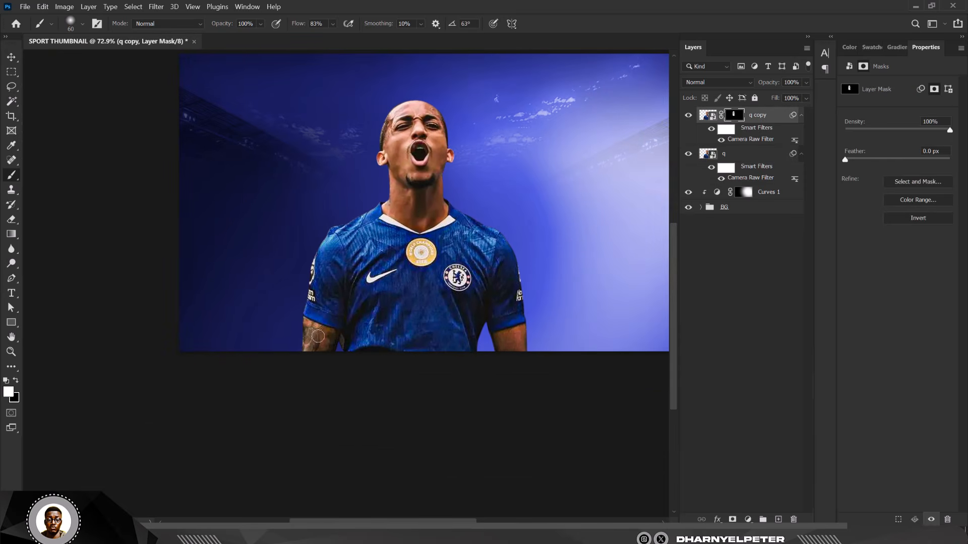
scroll(302, 327, up, 6)
mouse_move(299, 317)
mouse_down()
mouse_move(295, 373)
mouse_move(331, 347)
mouse_up()
scroll(283, 302, down, 5)
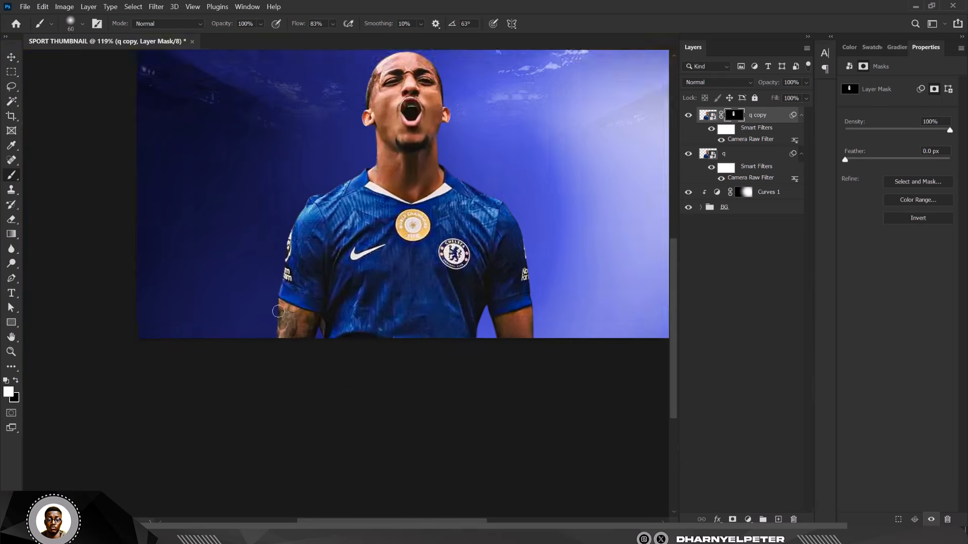
scroll(464, 322, up, 5)
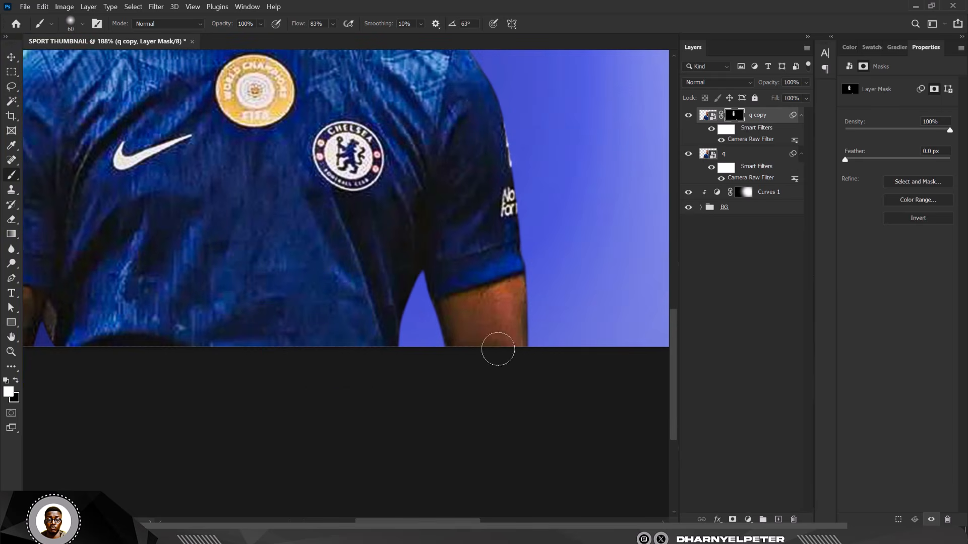
Step: Mask the sharpening off the upper right forearm as well
mouse_move(490, 331)
mouse_down()
mouse_move(468, 306)
mouse_move(505, 295)
mouse_move(454, 320)
mouse_move(464, 311)
mouse_move(452, 309)
mouse_move(483, 364)
mouse_move(510, 292)
mouse_up()
scroll(458, 263, down, 5)
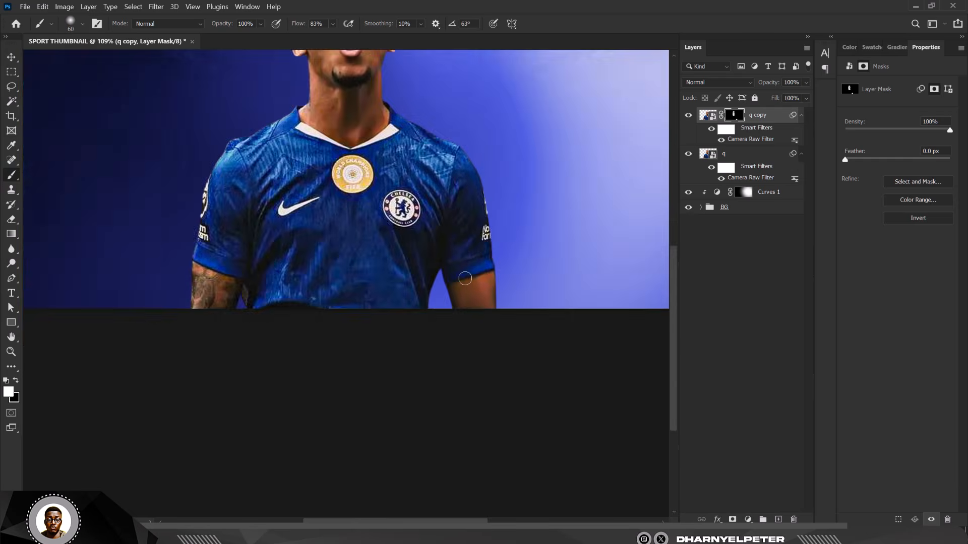
scroll(364, 135, up, 3)
scroll(364, 135, up, 3)
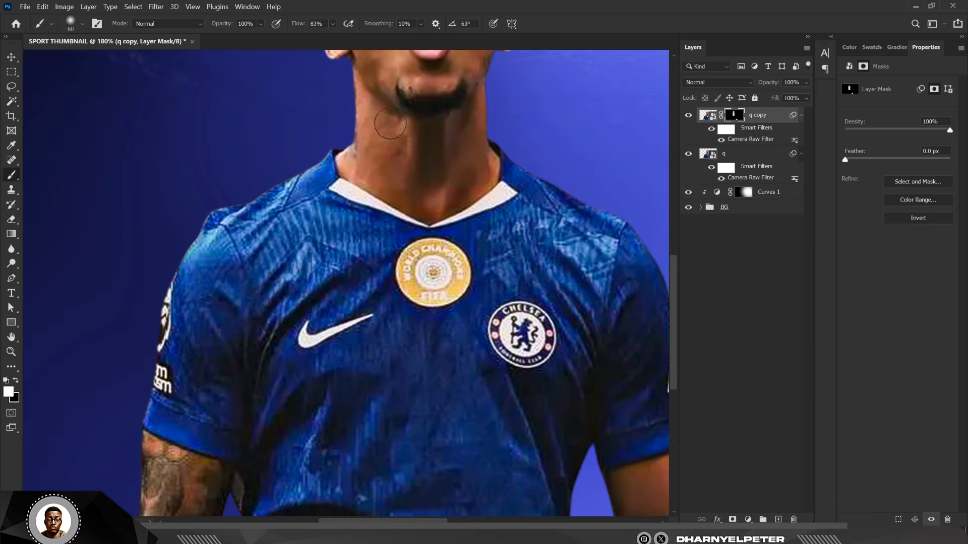
scroll(363, 176, down, 5)
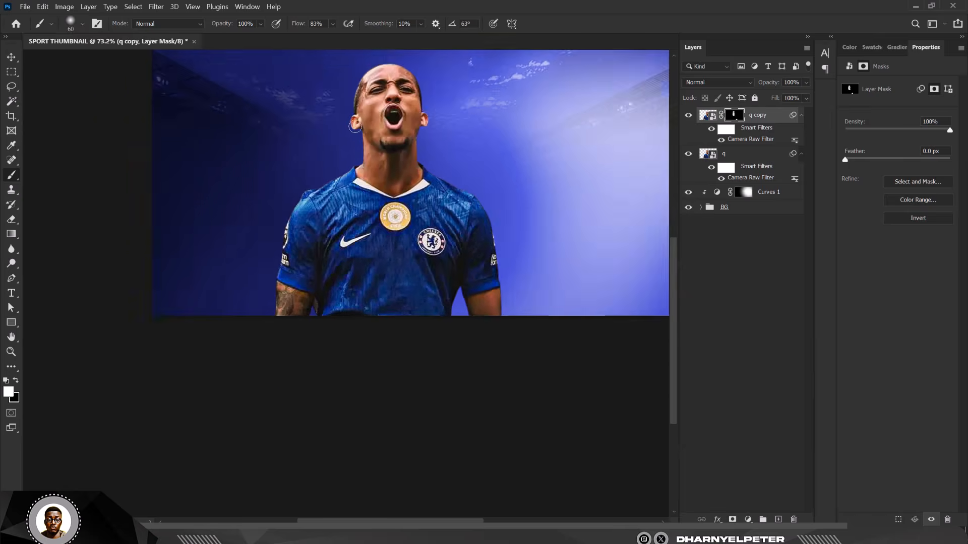
scroll(374, 109, up, 3)
scroll(375, 109, up, 3)
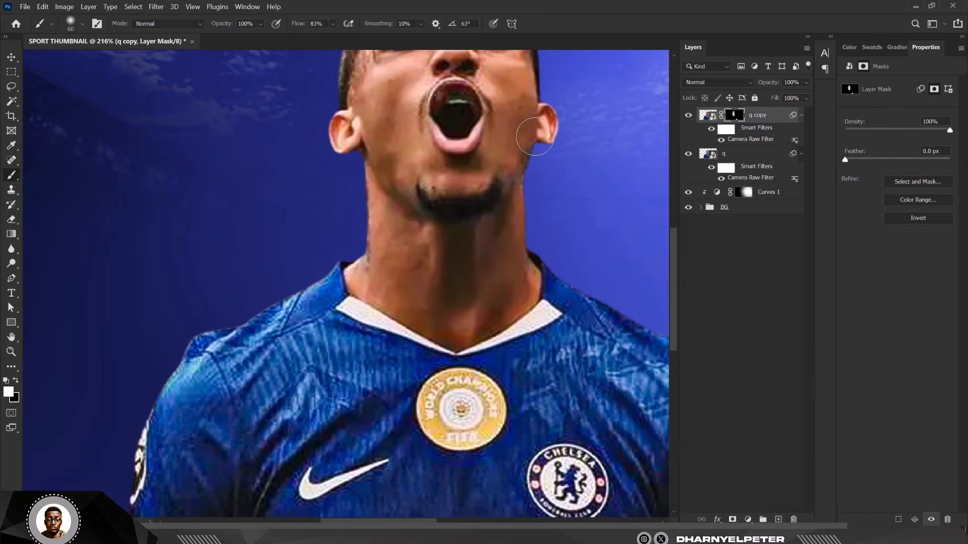
scroll(342, 272, down, 3)
scroll(342, 273, down, 2)
scroll(330, 201, up, 1)
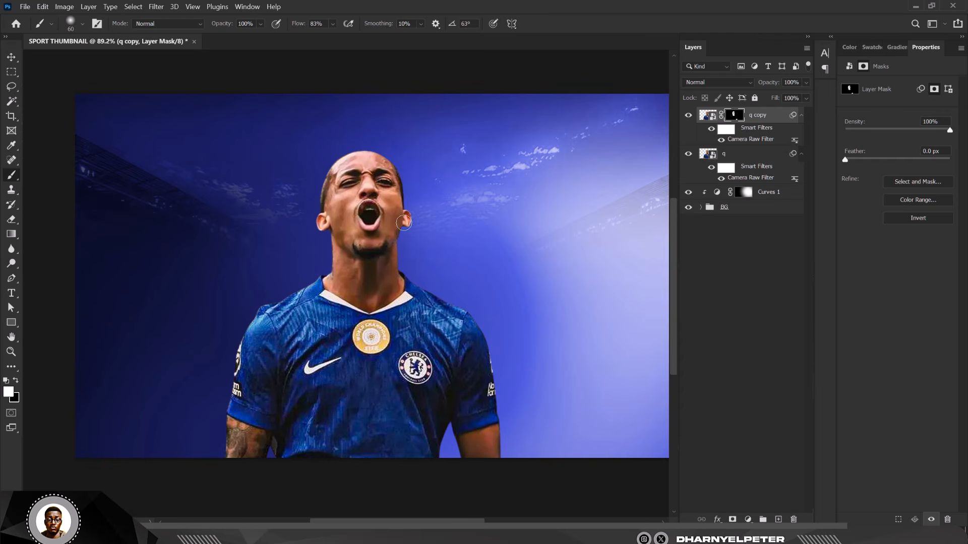
scroll(336, 211, down, 2)
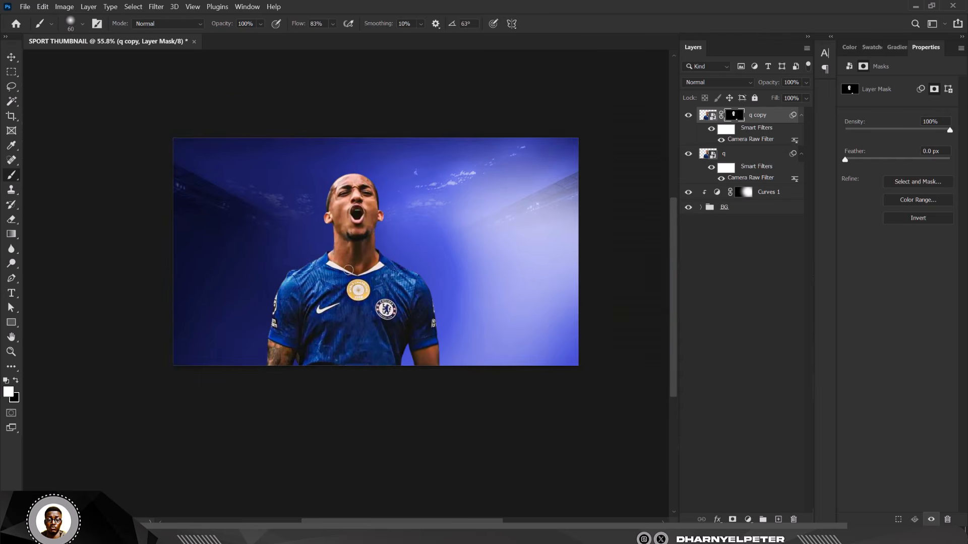
click(11, 56)
scroll(285, 227, down, 2)
scroll(403, 267, up, 1)
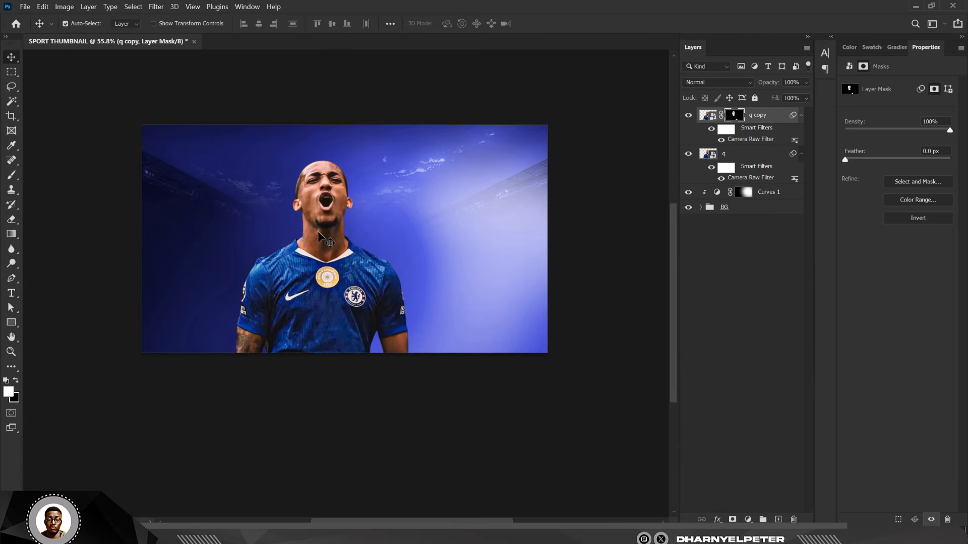
scroll(322, 237, up, 1)
Step: Group q and q copy into Group 1 and convert it to a smart object
click(747, 160)
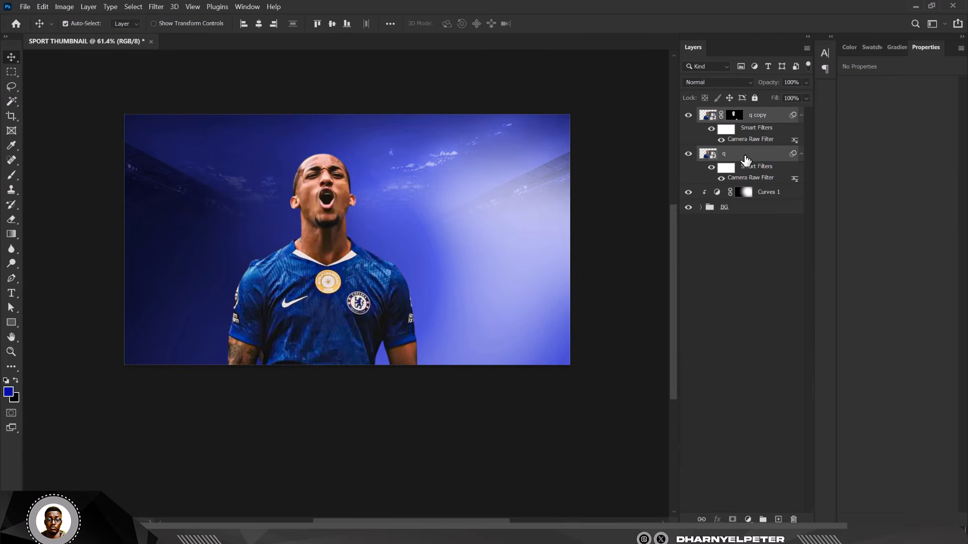
key(ctrl+g)
right_click(759, 118)
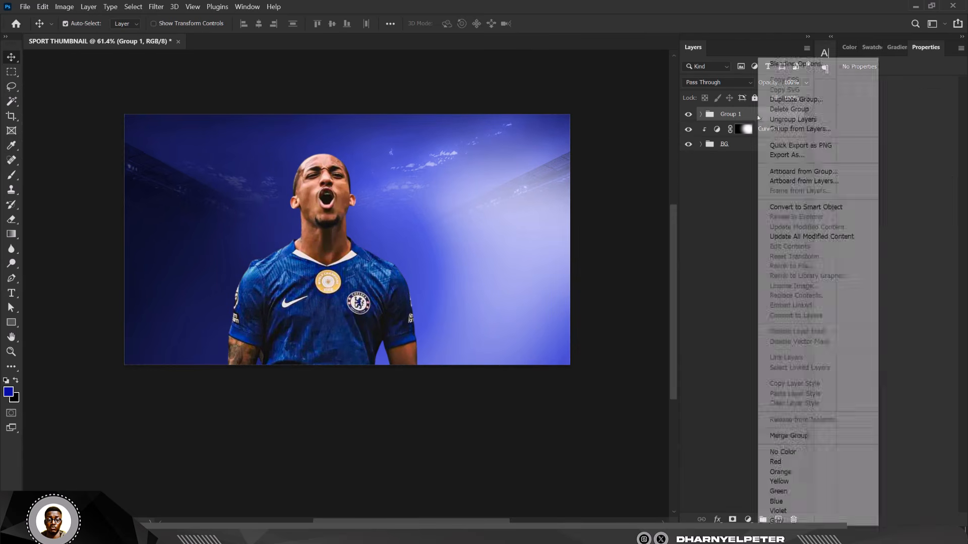
click(807, 210)
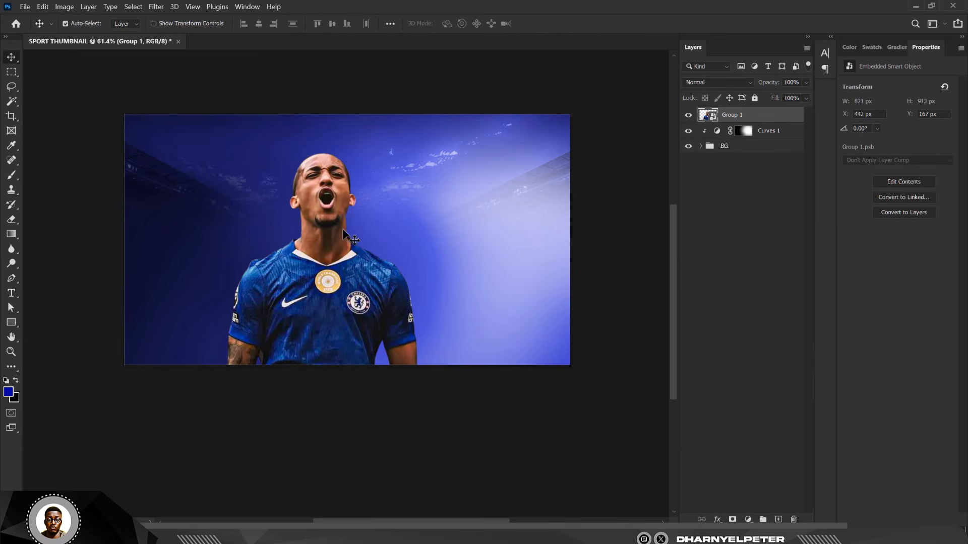
Step: Drag image r from the CHELSEA THUMBNAIL folder onto the canvas
mouse_move(226, 537)
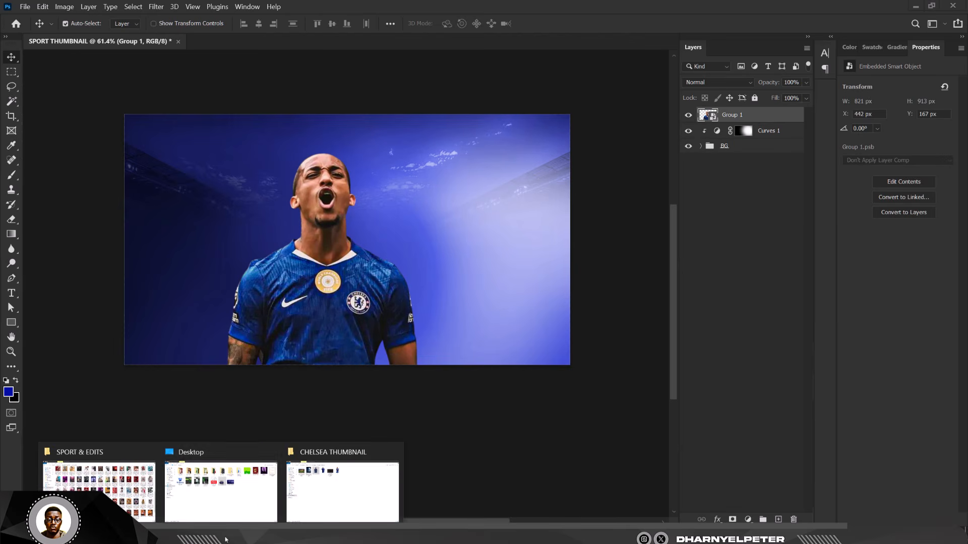
click(339, 492)
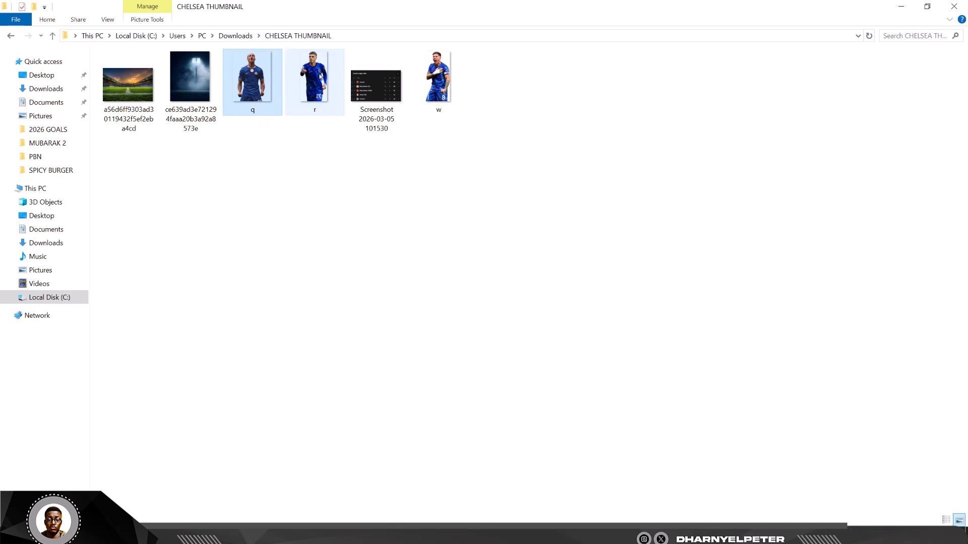
drag(313, 76, 206, 296)
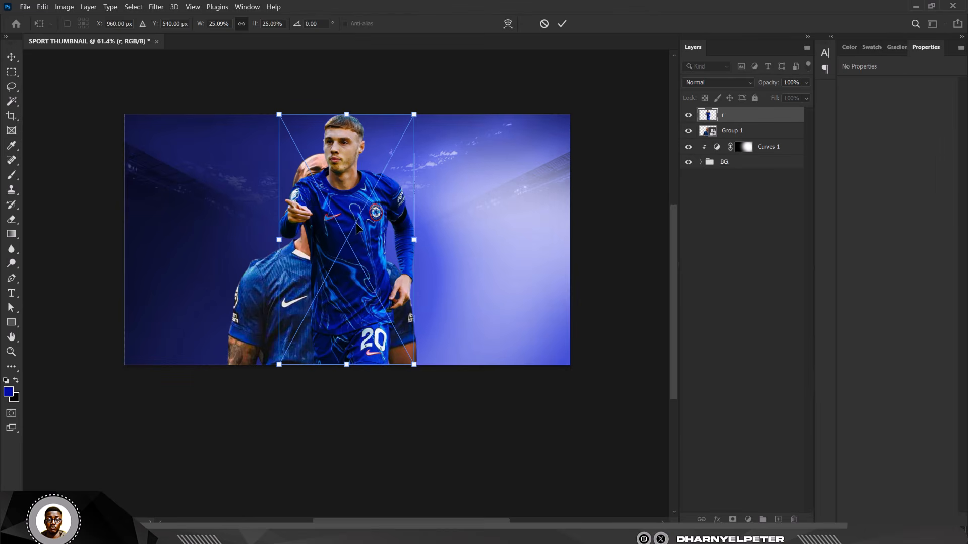
Step: Move player r to the left and scale it to about 34%, then commit
drag(358, 226, 246, 300)
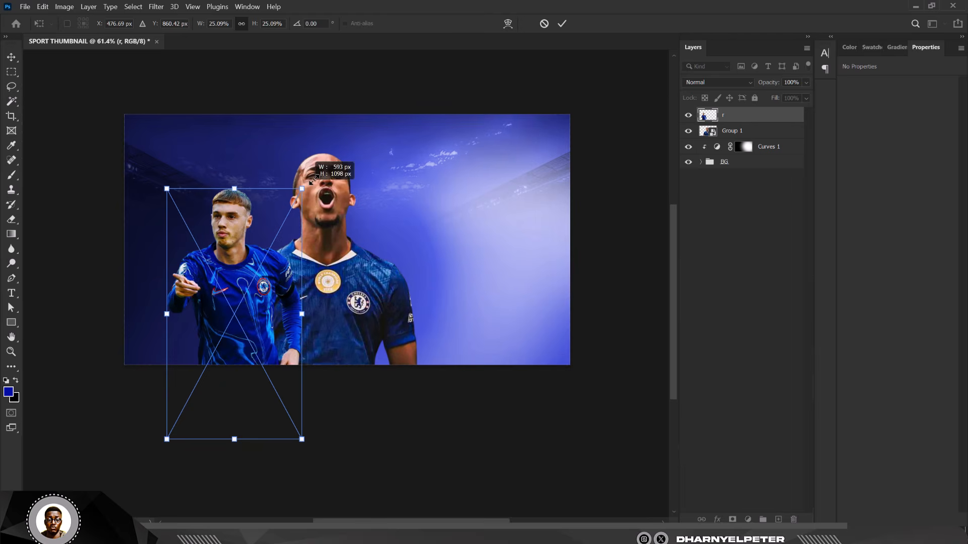
drag(301, 188, 333, 133)
drag(280, 264, 286, 274)
drag(337, 140, 326, 167)
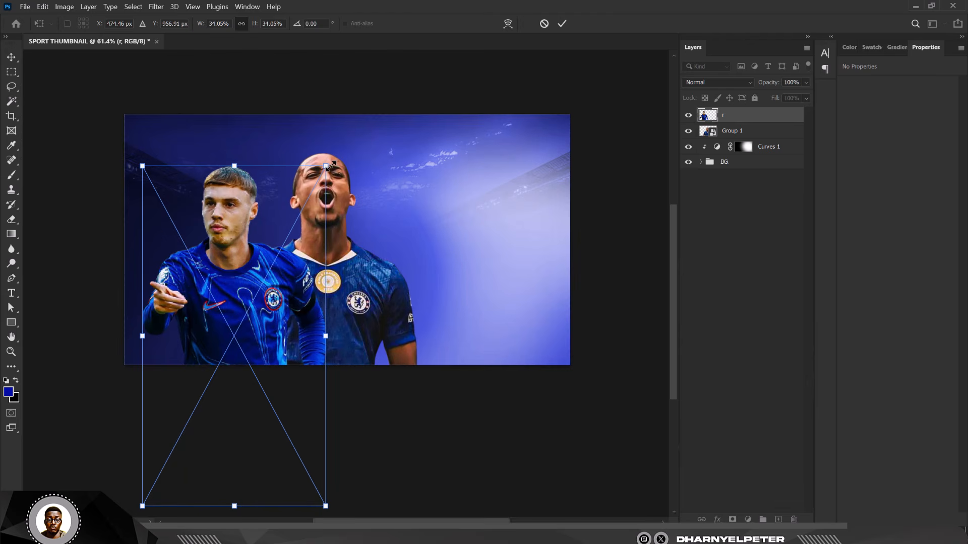
key(Return)
Step: Move layer r below Group 1 so it stands behind the cheering player
drag(764, 122, 764, 140)
scroll(256, 245, up, 4)
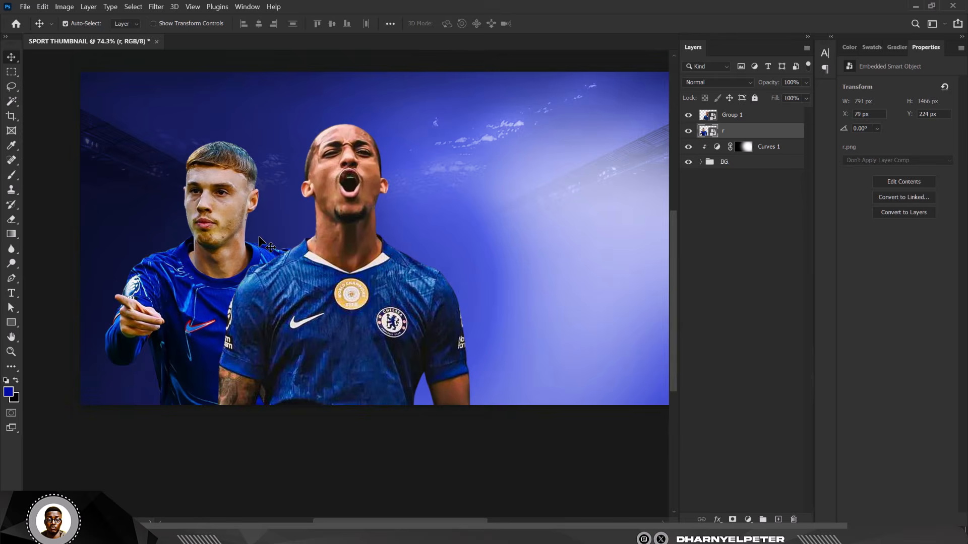
scroll(256, 234, down, 2)
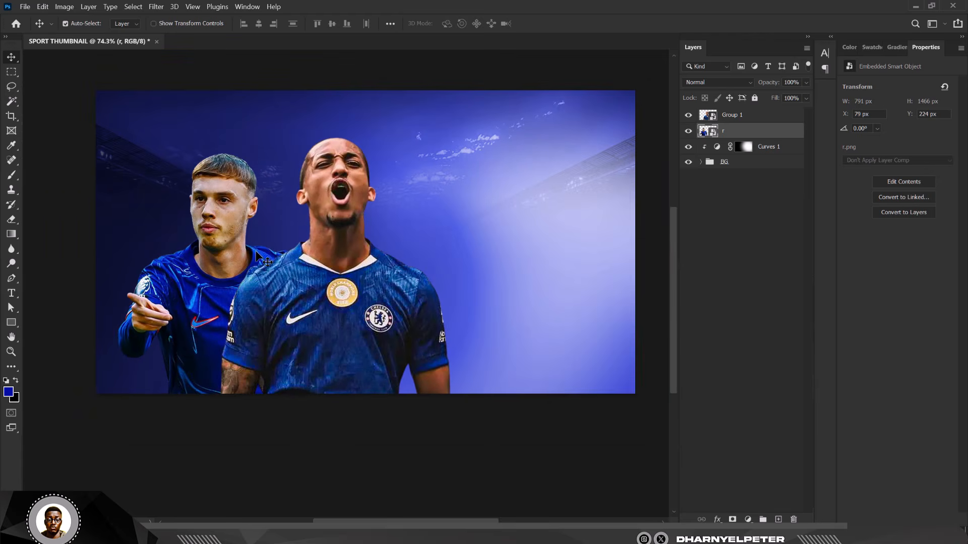
scroll(218, 230, up, 1)
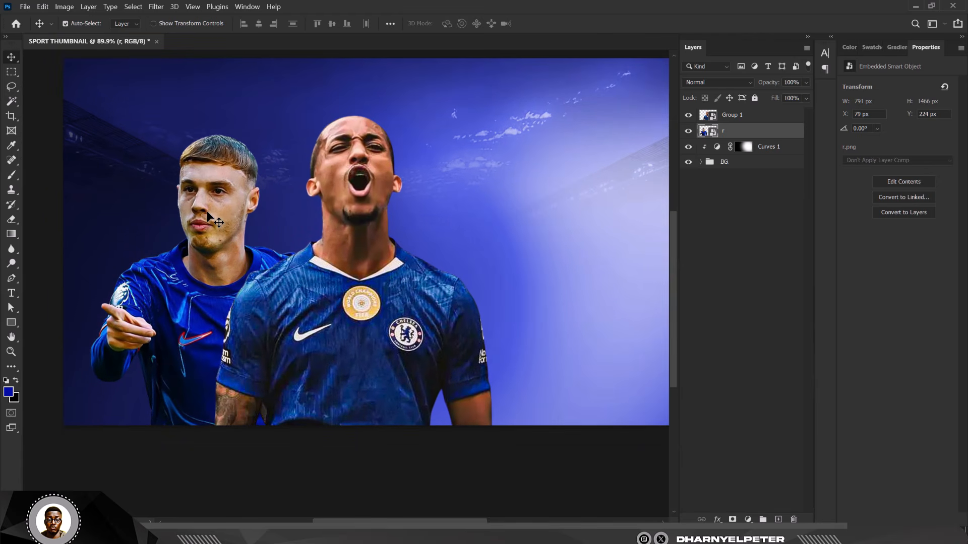
scroll(259, 163, down, 3)
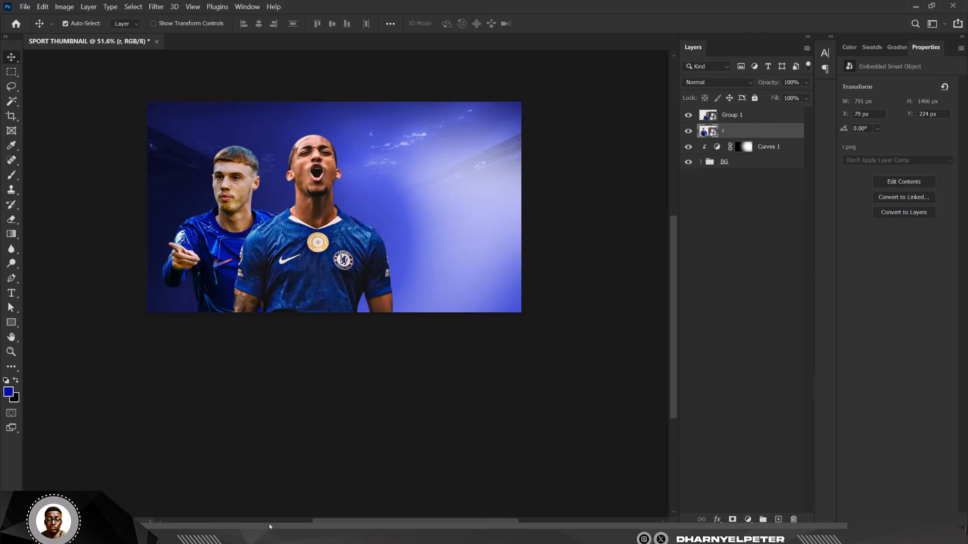
Step: Drag image w from the CHELSEA THUMBNAIL folder onto the canvas, right of centre
mouse_move(225, 539)
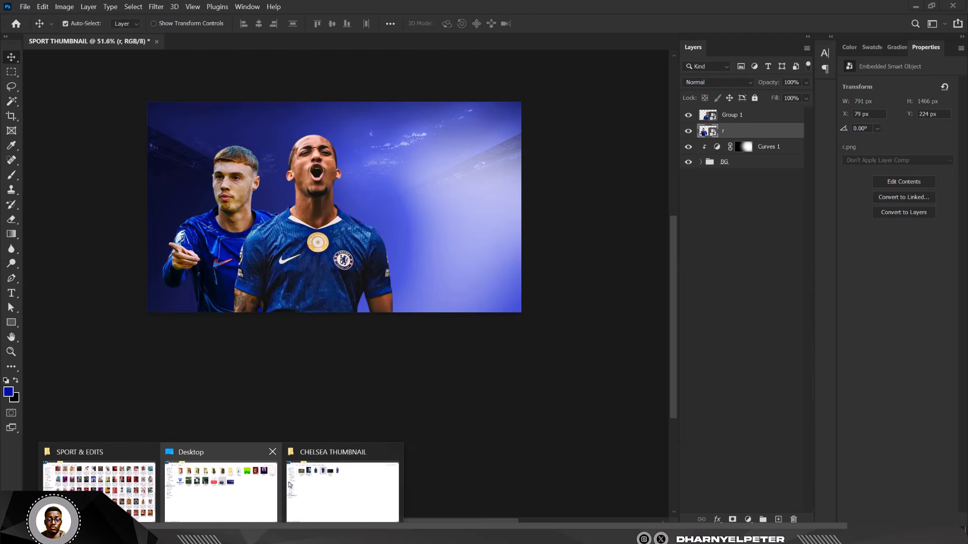
click(328, 479)
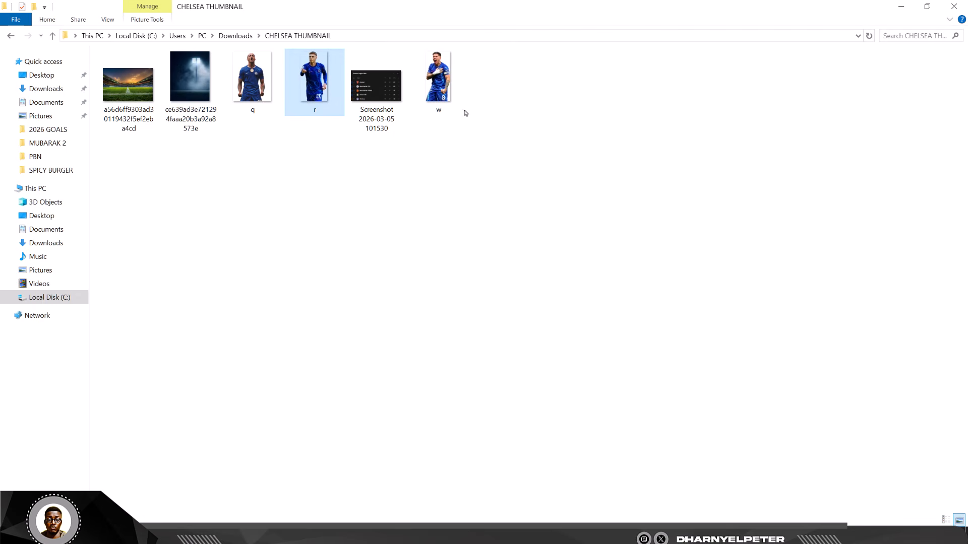
drag(437, 83, 394, 245)
drag(344, 150, 409, 172)
Step: Flip the w player horizontally and move it into place on the right
right_click(411, 188)
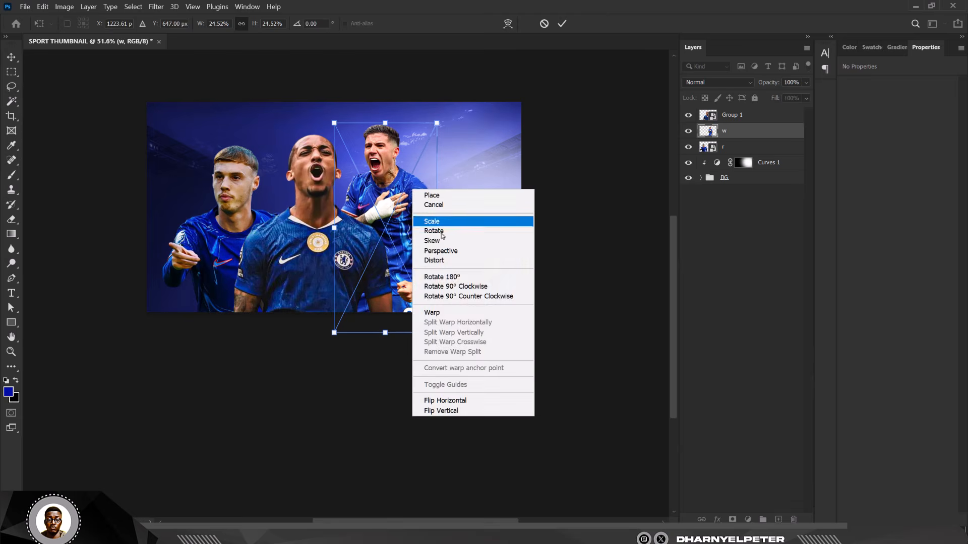
click(445, 400)
drag(364, 207, 323, 265)
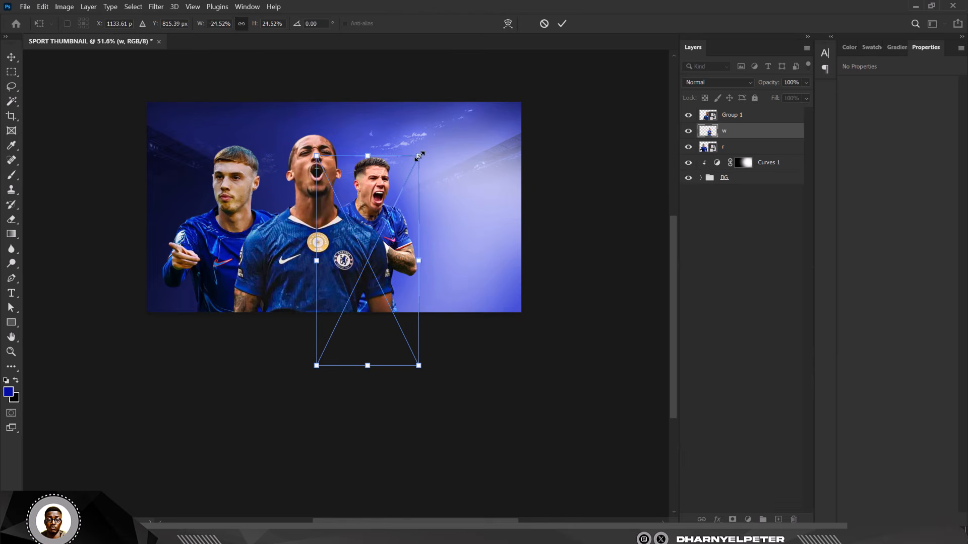
Step: Enlarge the mirrored player to about 32% and shift it down-right behind the centre player
drag(419, 156, 443, 124)
drag(388, 214, 401, 229)
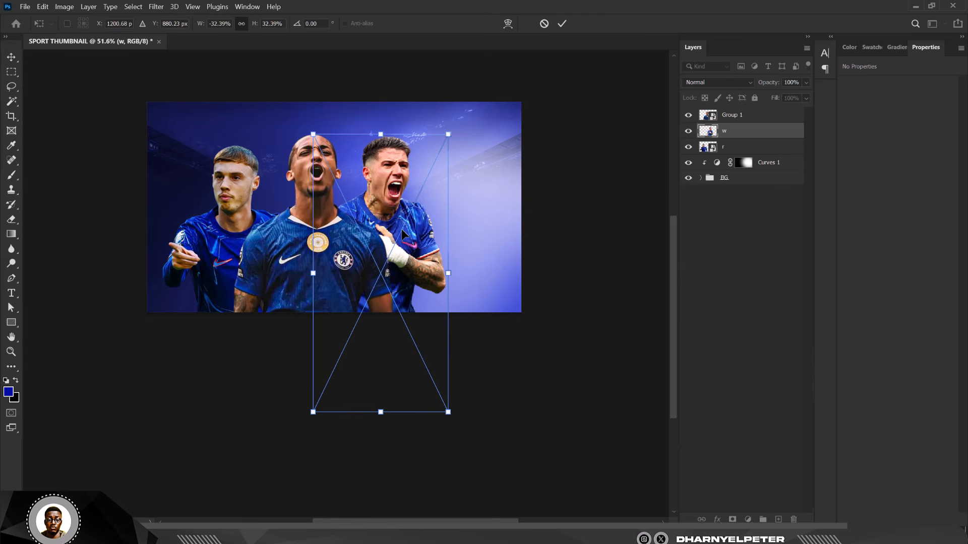
key(Return)
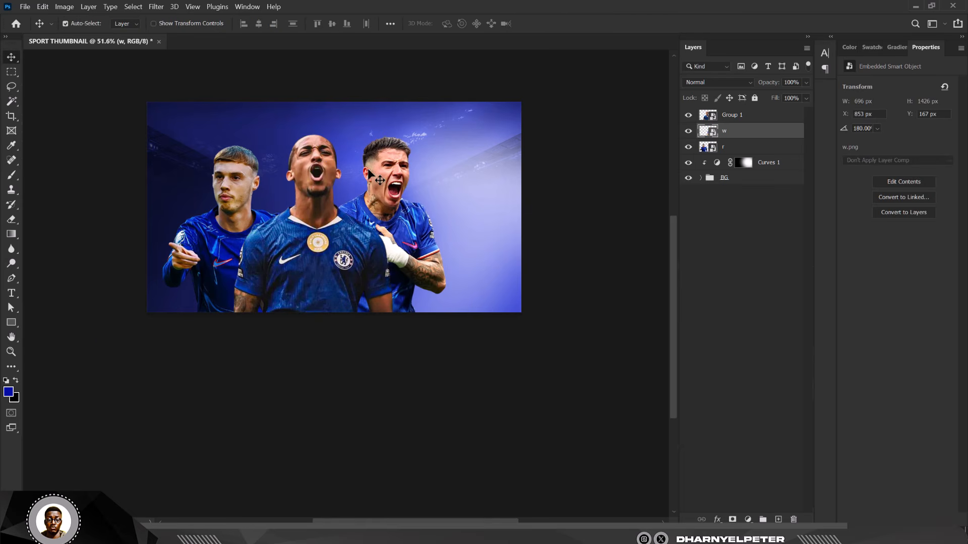
scroll(368, 170, up, 1)
scroll(338, 204, up, 1)
Step: Nudge the centre player slightly left and lower both flanking players by about 30 px
click(752, 120)
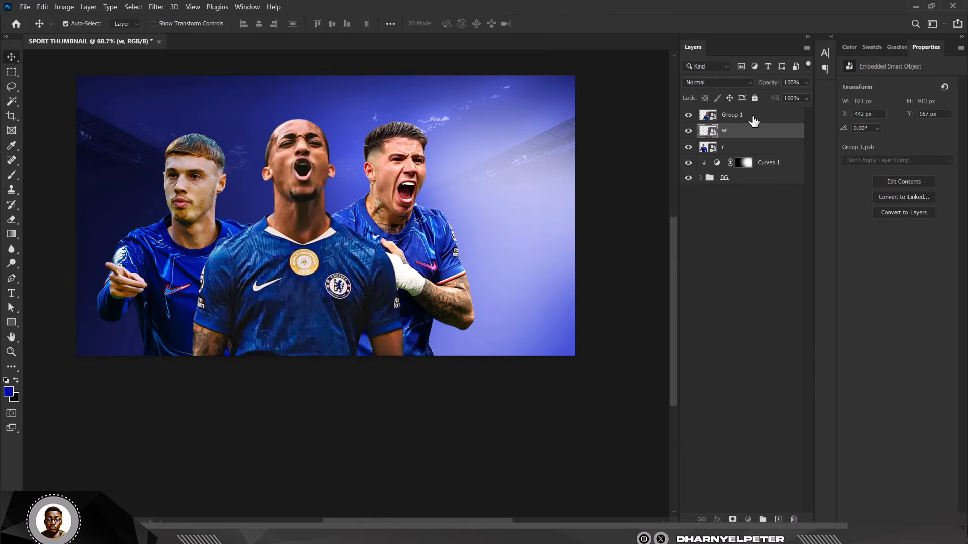
key(shift+Left)
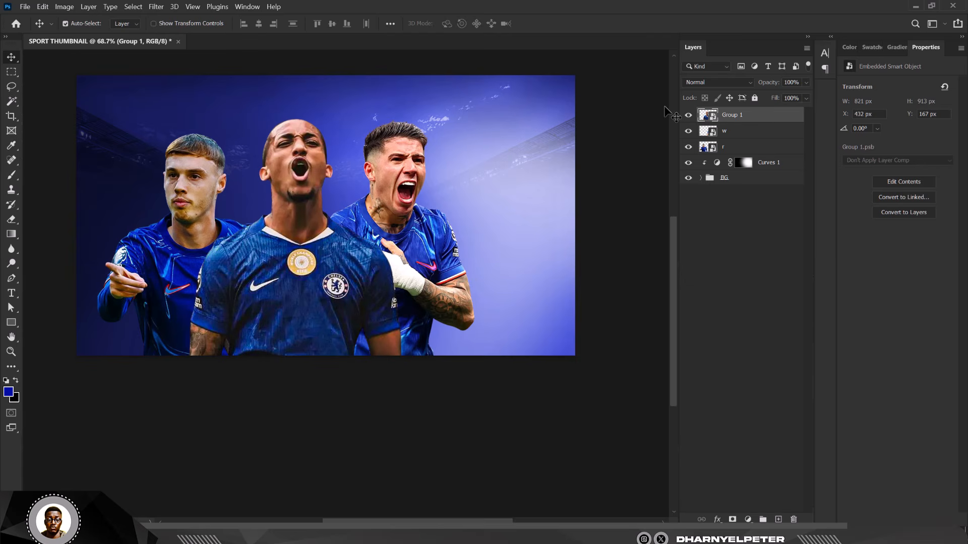
drag(408, 171, 406, 182)
shift+click(741, 147)
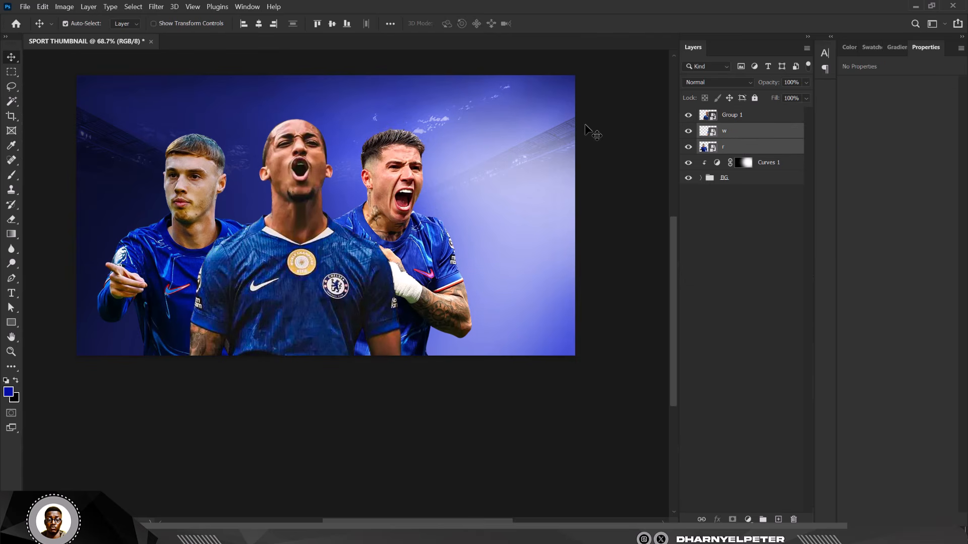
key(shift+Down)
key(shift+Down)
key(shift+Down)
key(shift+Down)
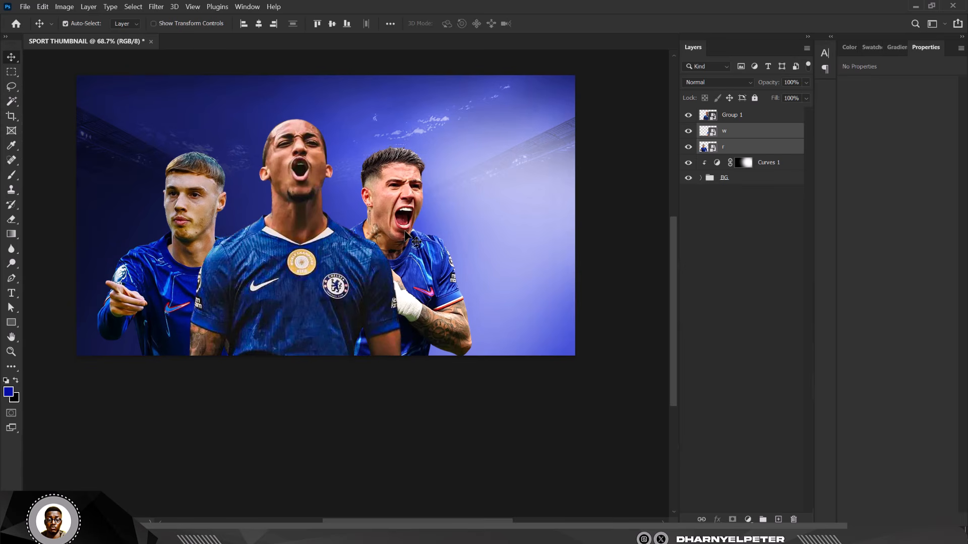
Step: Use a temporary head-height guide to nudge the right-hand player w down to Y 282 px
key(ctrl+r)
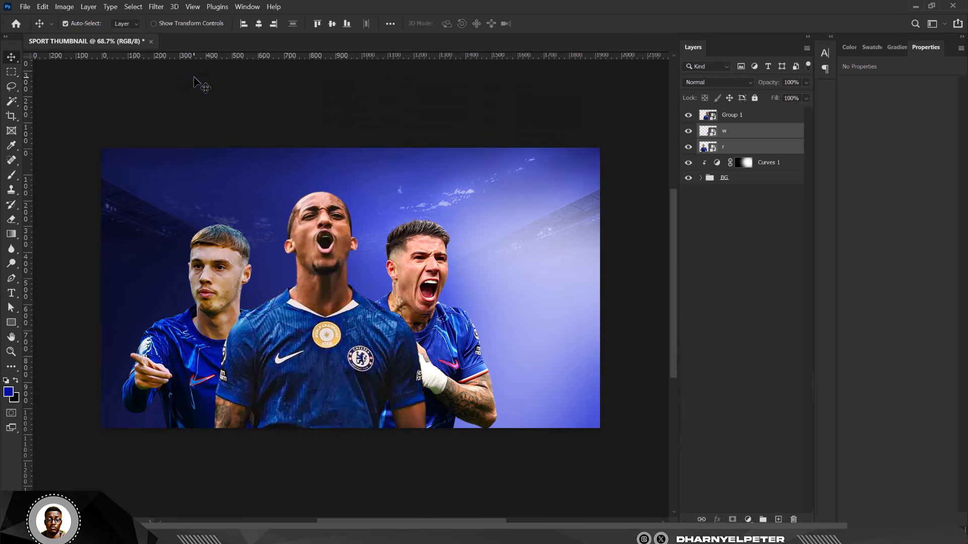
drag(366, 56, 382, 224)
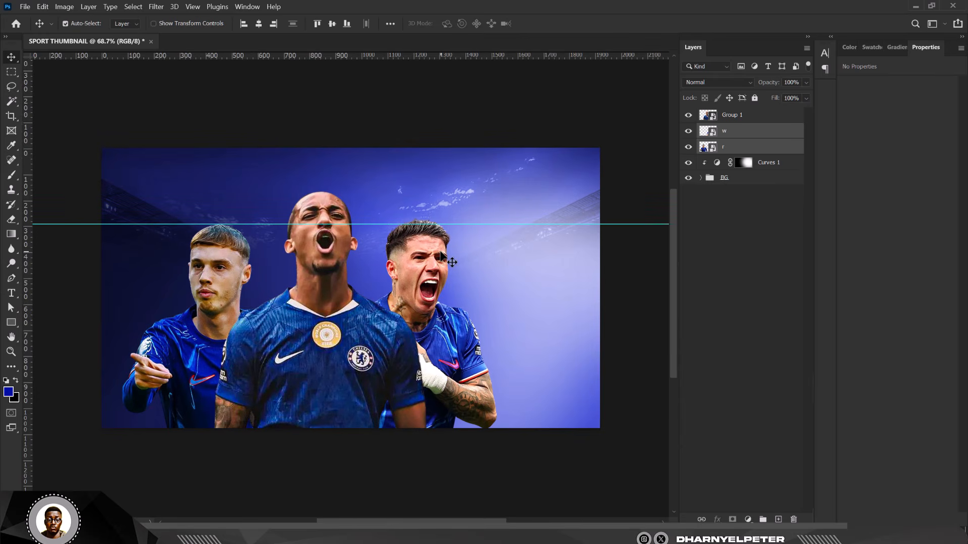
click(496, 174)
click(419, 265)
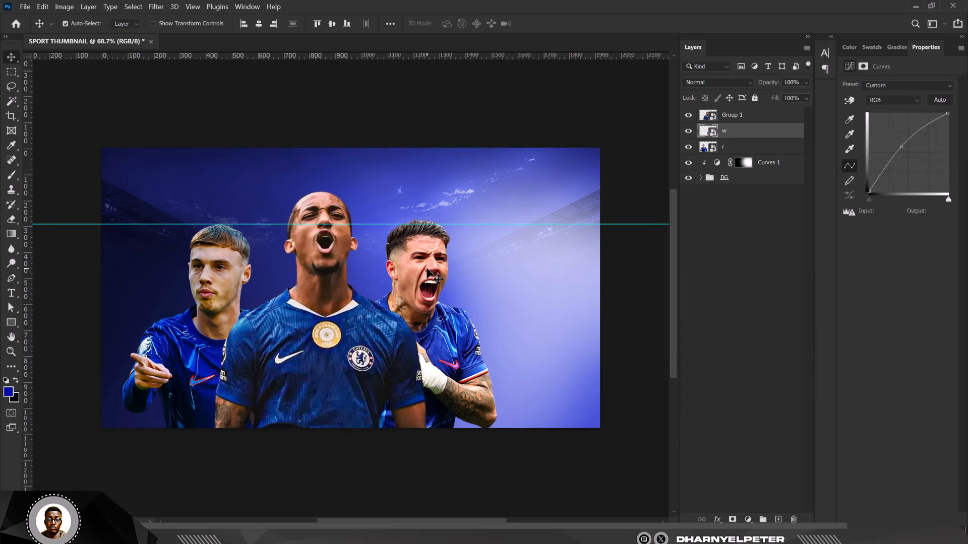
key(Down)
key(Down)
key(Down)
key(Down)
key(Down)
key(Down)
key(Down)
key(Down)
key(Down)
key(Down)
key(Down)
key(Down)
key(Down)
key(Down)
key(Down)
key(Down)
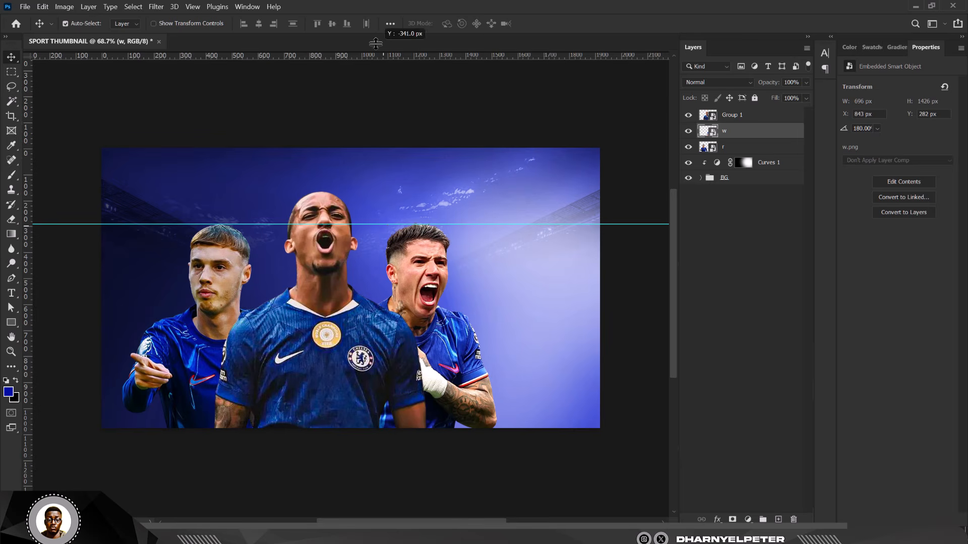
drag(384, 223, 385, 56)
key(ctrl+r)
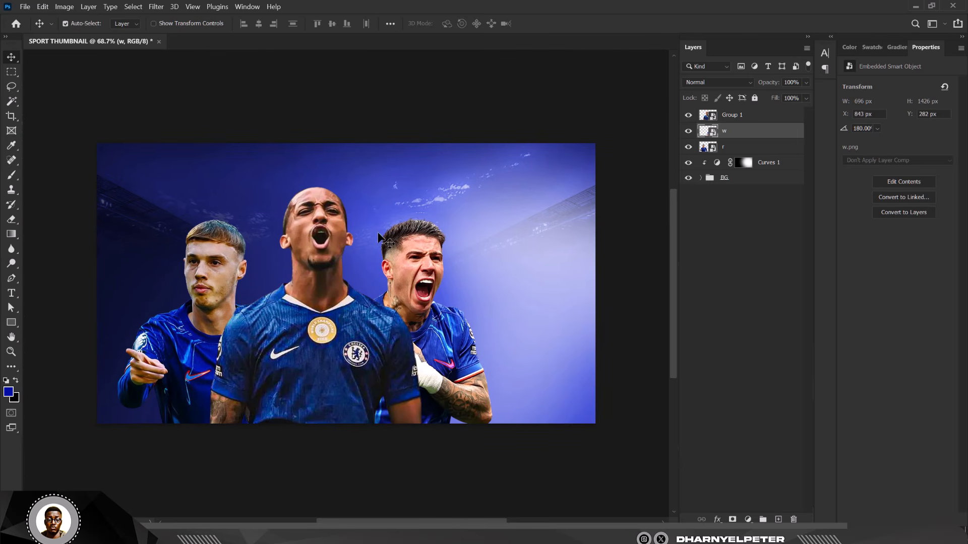
Step: Select the left player layer, then all three player layers together
click(724, 148)
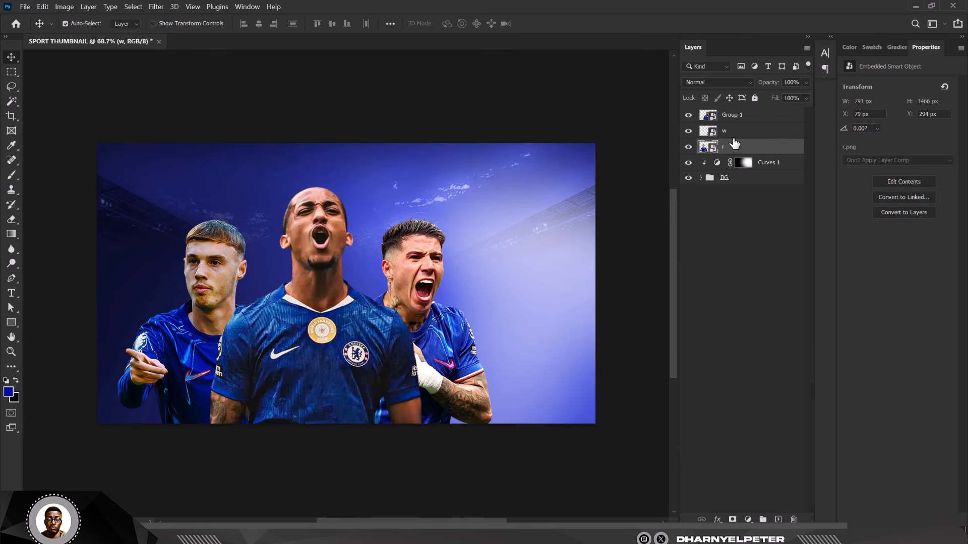
click(754, 98)
click(754, 97)
shift+click(751, 119)
Step: Scale Group 1, w and r together to about 93% and shift them slightly left and down
key(ctrl+t)
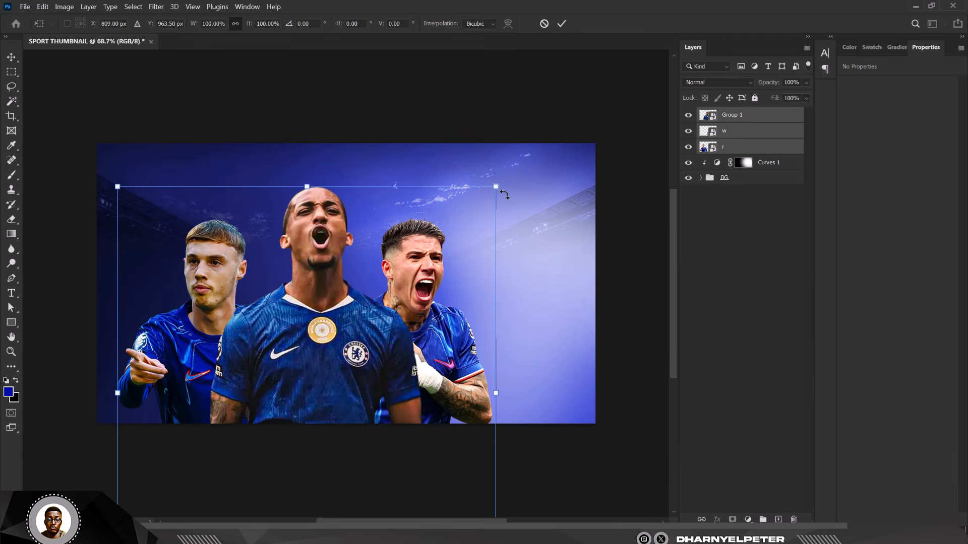
drag(497, 188, 479, 216)
drag(415, 326, 400, 349)
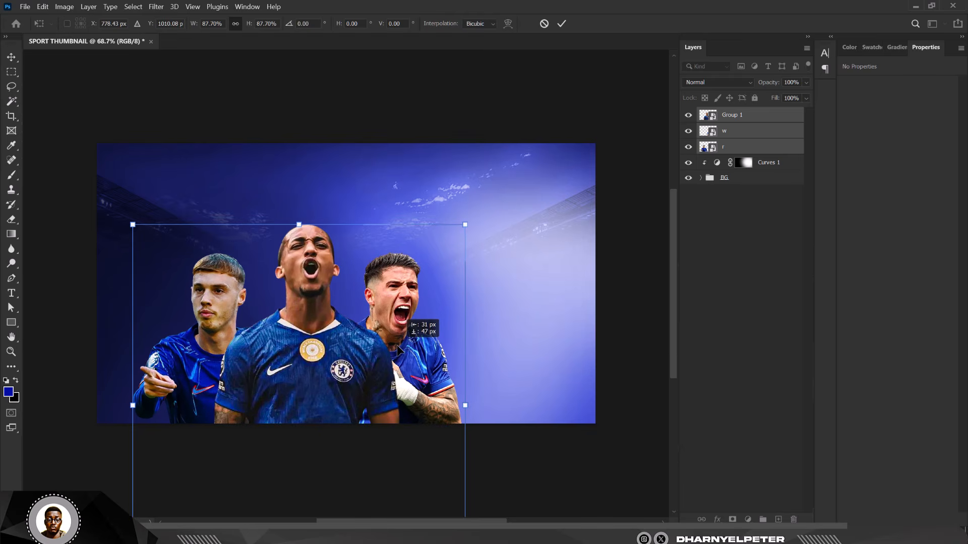
drag(466, 223, 475, 213)
drag(390, 345, 387, 340)
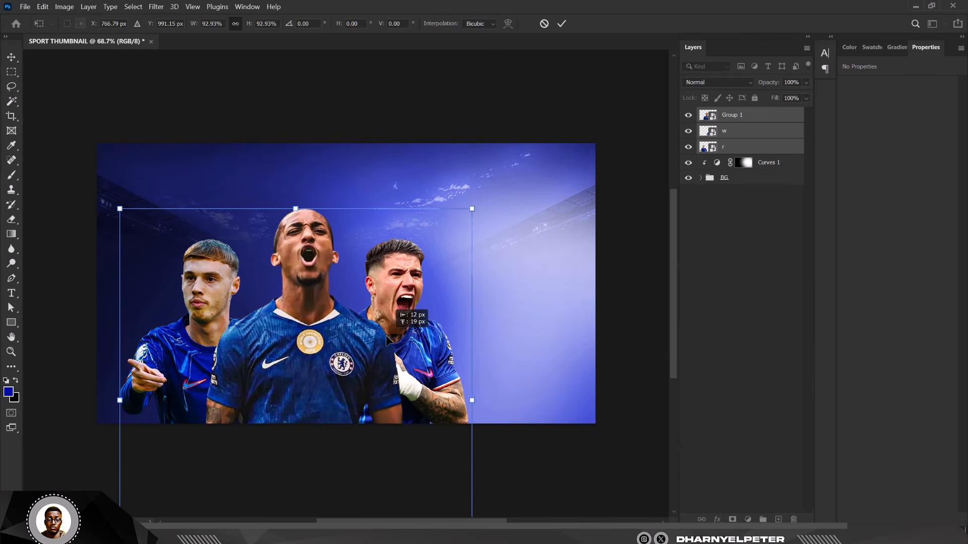
key(Return)
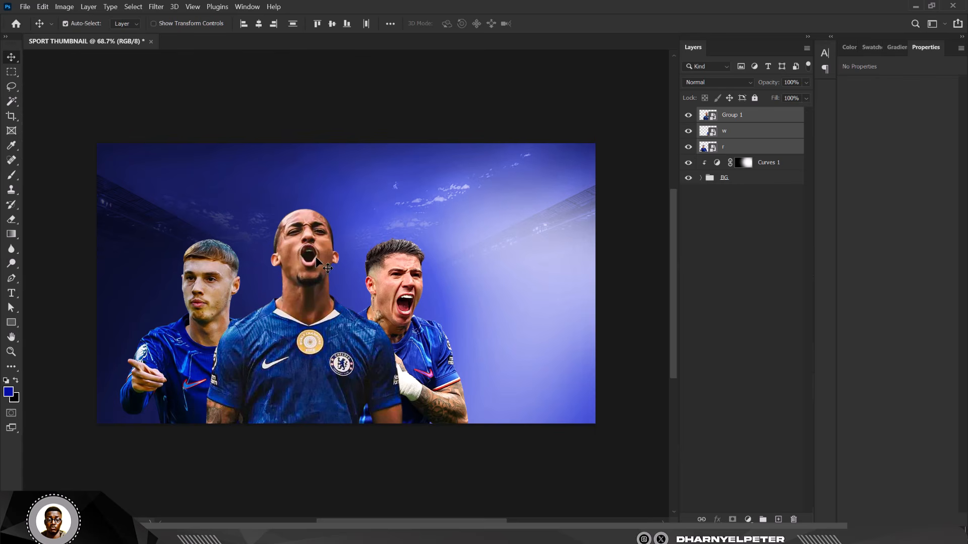
Step: Expand the BG group and select the stadium background image layer
click(448, 113)
click(743, 162)
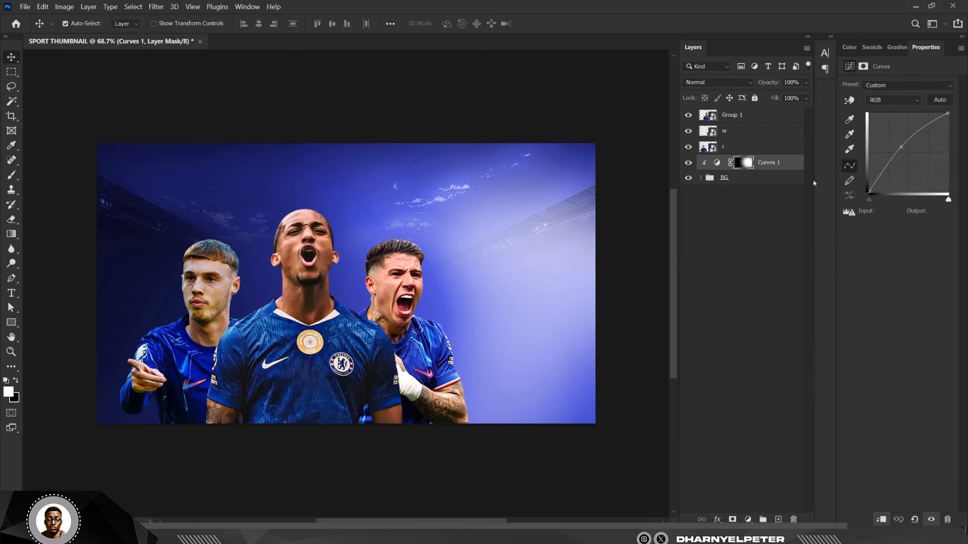
click(701, 178)
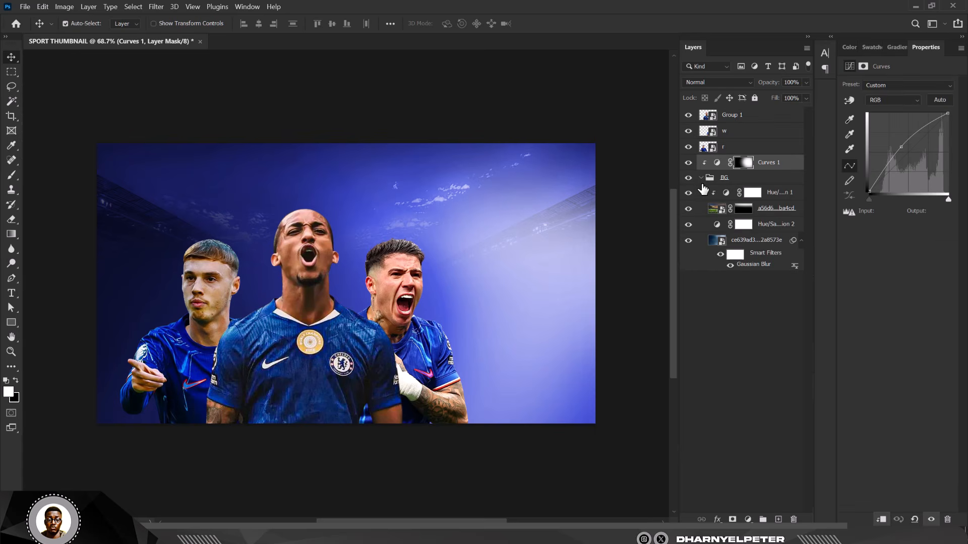
click(725, 209)
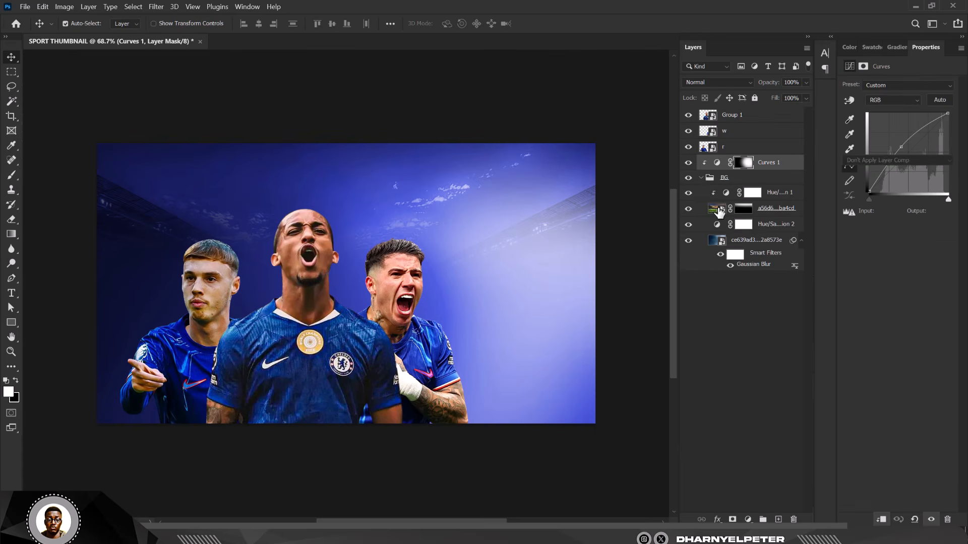
Step: Apply a Gaussian Blur with a 5.8-pixel radius to the stadium image
click(156, 6)
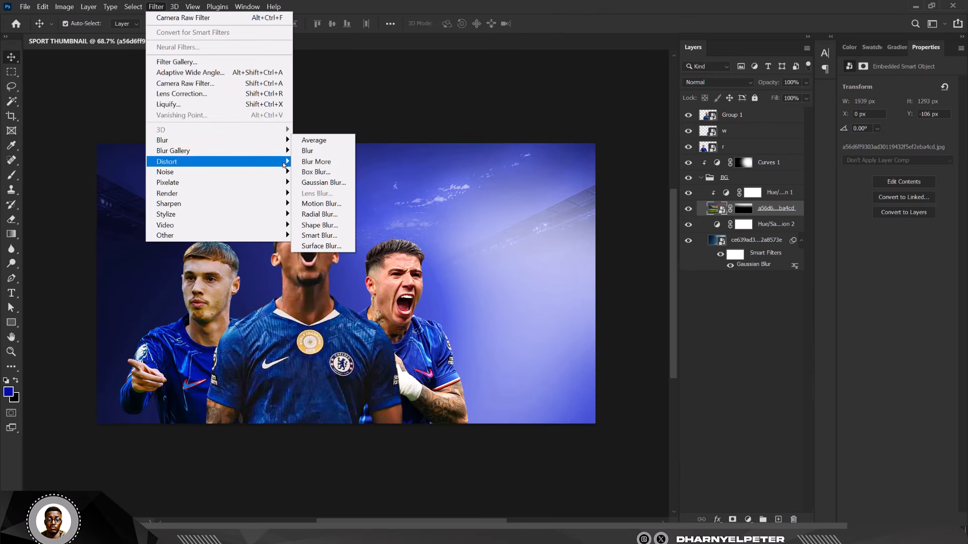
click(322, 182)
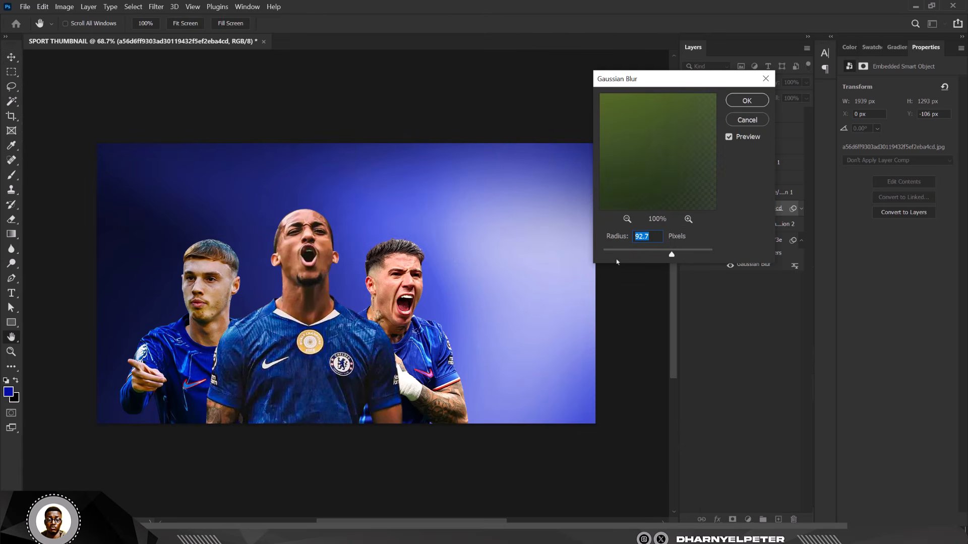
click(623, 255)
drag(634, 255, 635, 255)
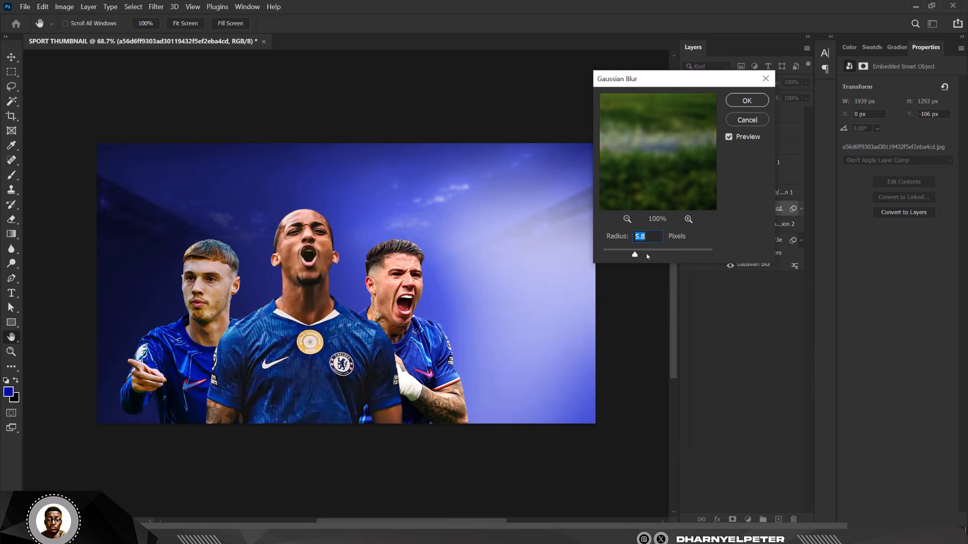
click(746, 100)
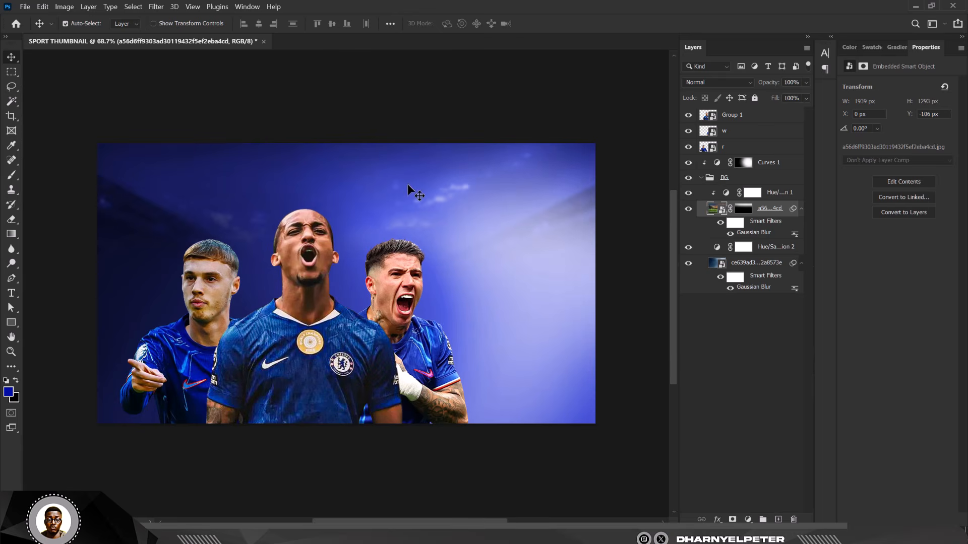
scroll(405, 184, down, 2)
scroll(403, 254, up, 4)
scroll(403, 248, up, 1)
Step: Select the left player's layer r
click(397, 197)
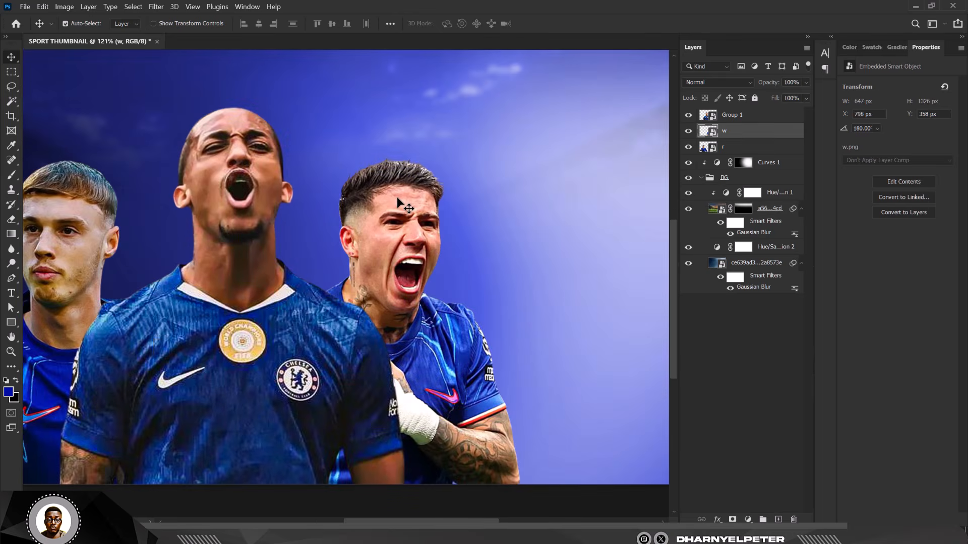
scroll(398, 196, down, 2)
click(150, 222)
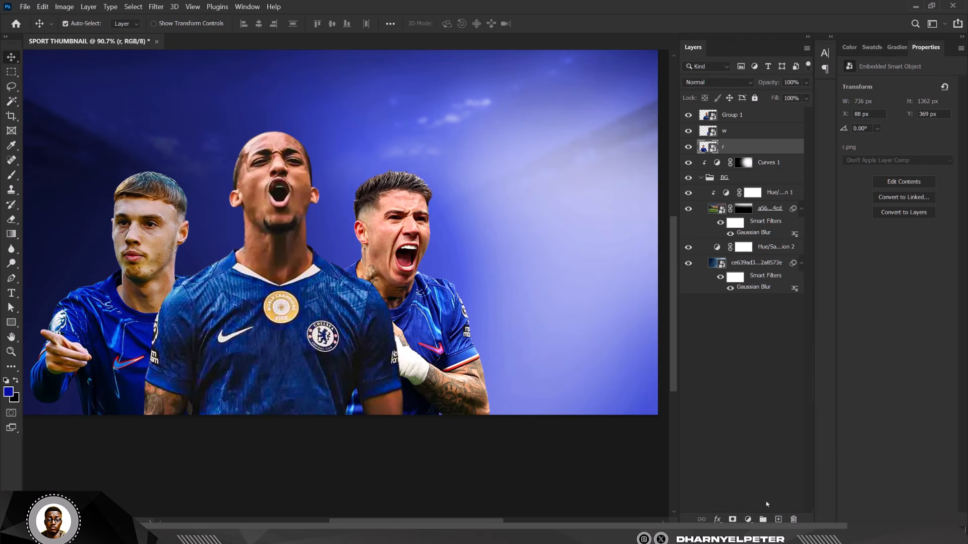
Step: Grade layer r in Camera Raw: tint +14, contrast +25, highlights -50, shadows +36, blacks -22, more texture
click(156, 7)
click(179, 84)
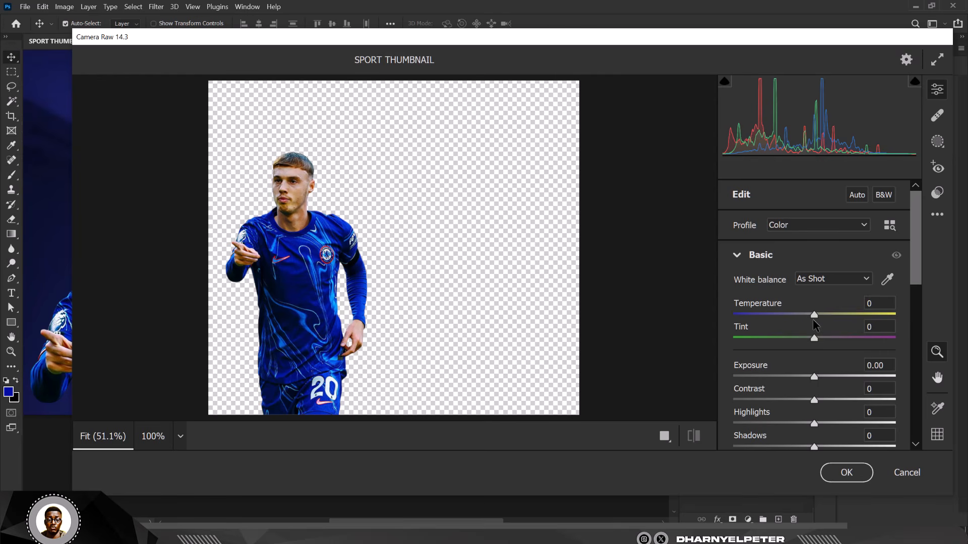
mouse_move(814, 342)
mouse_down()
mouse_move(845, 342)
mouse_move(826, 343)
mouse_up()
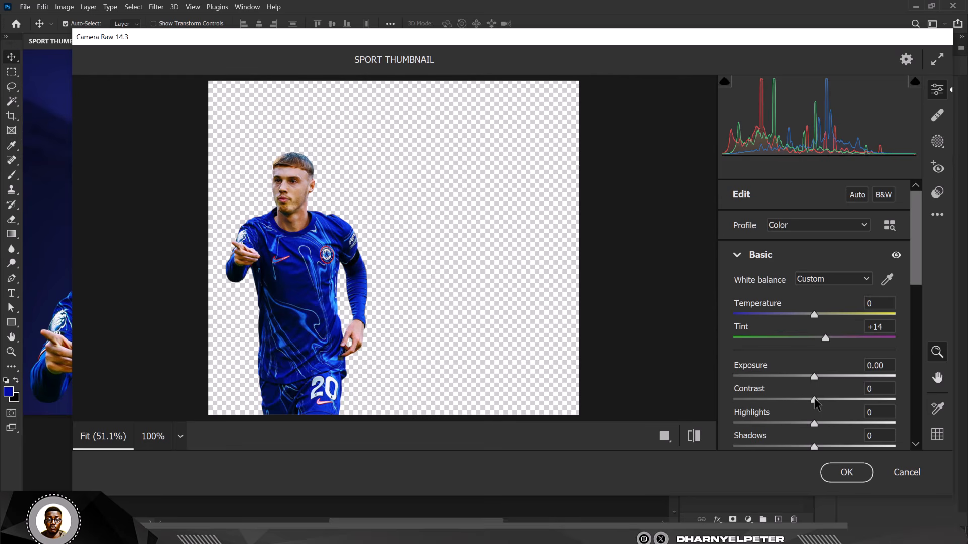
drag(815, 401, 835, 403)
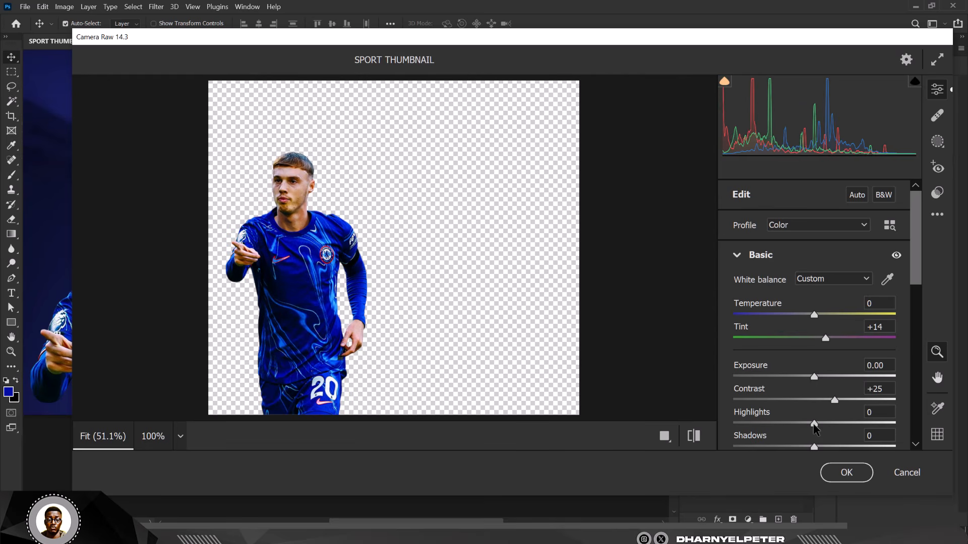
drag(814, 423, 843, 447)
scroll(843, 403, down, 3)
drag(814, 314, 795, 315)
drag(814, 350, 822, 374)
click(845, 474)
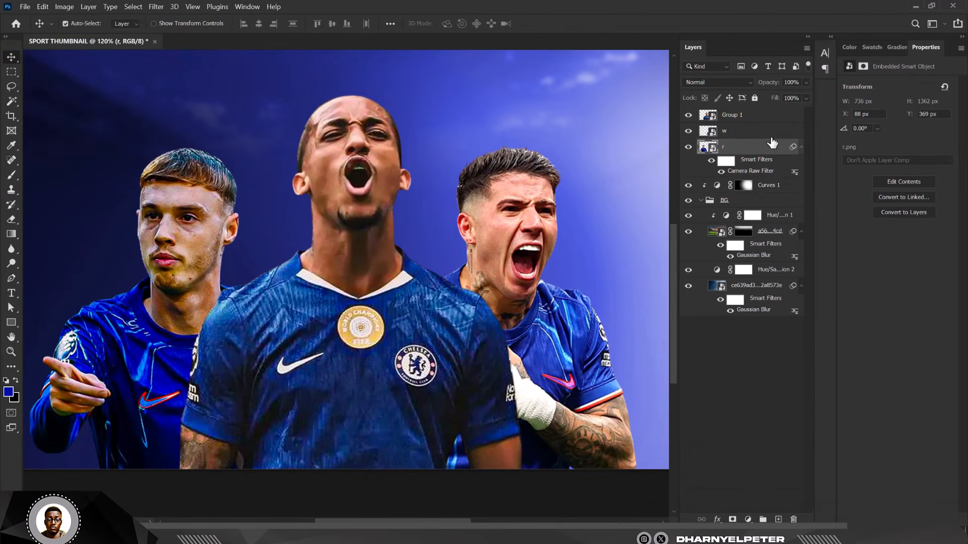
Step: Duplicate layer r and convert the r copy into a smart object
key(ctrl+j)
right_click(748, 146)
click(771, 136)
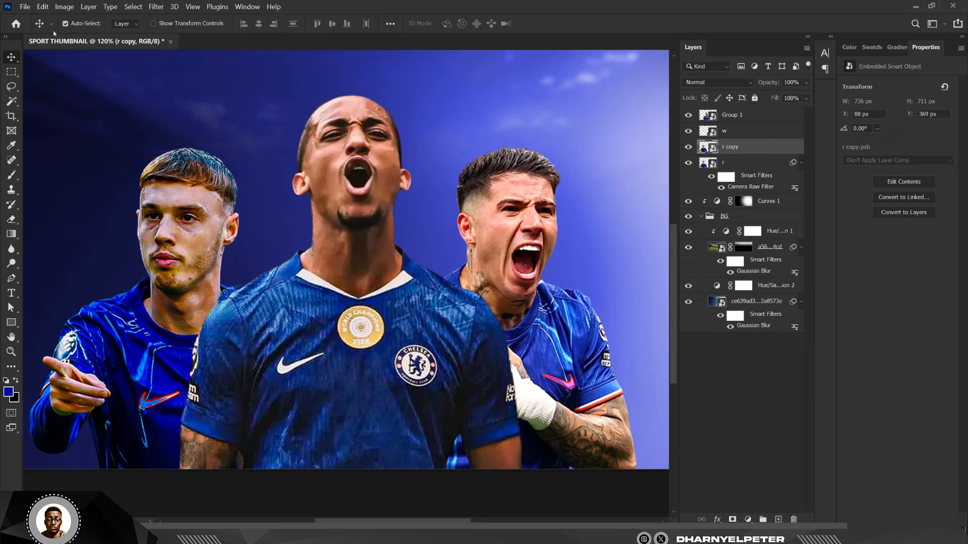
Step: Apply Camera Raw to r copy with lower texture and more sharpening and noise reduction
click(156, 6)
click(189, 86)
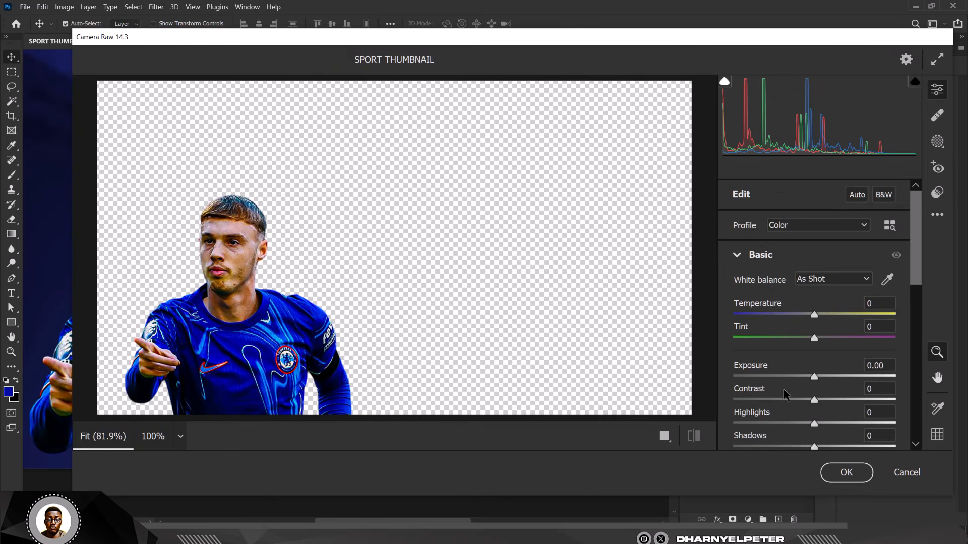
scroll(782, 370, down, 2)
drag(813, 352, 751, 349)
scroll(795, 372, down, 2)
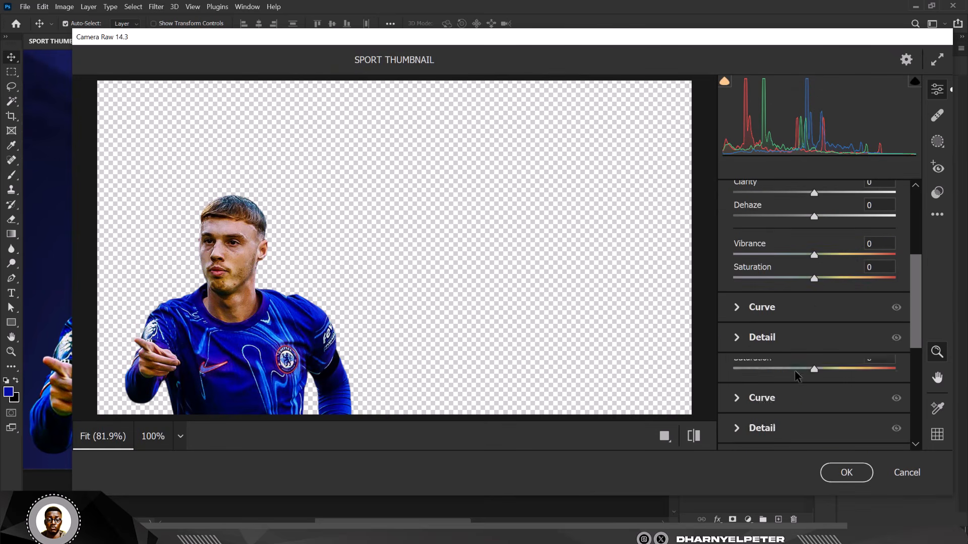
click(771, 338)
drag(734, 291, 844, 329)
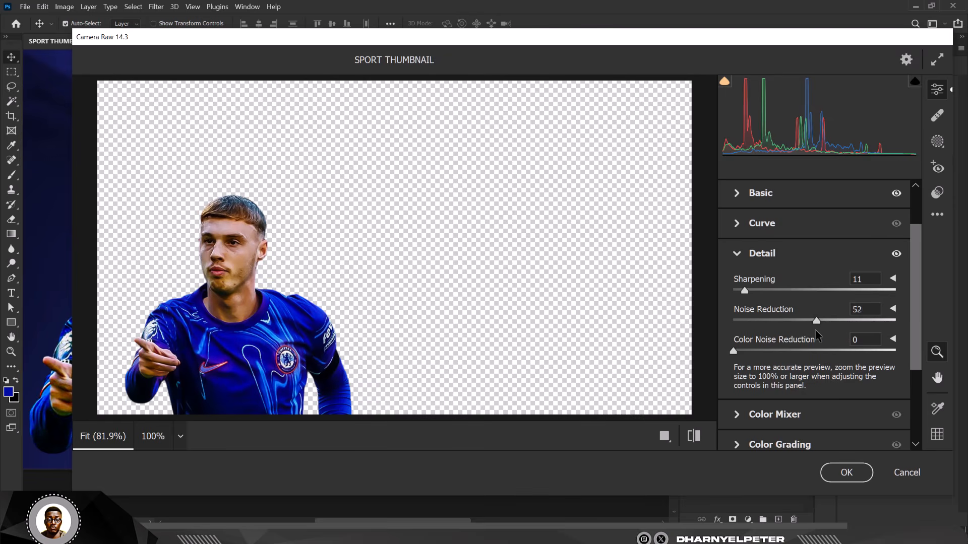
key(Return)
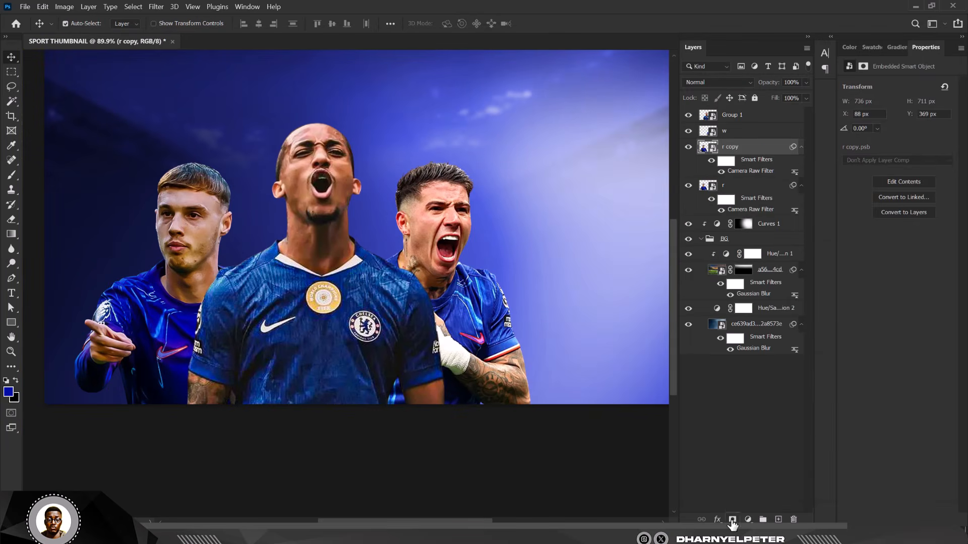
Step: Mask r copy and paint black over the eyes, hair, ear, lips, nose, chin and neck
click(732, 520)
key(ctrl+plus)
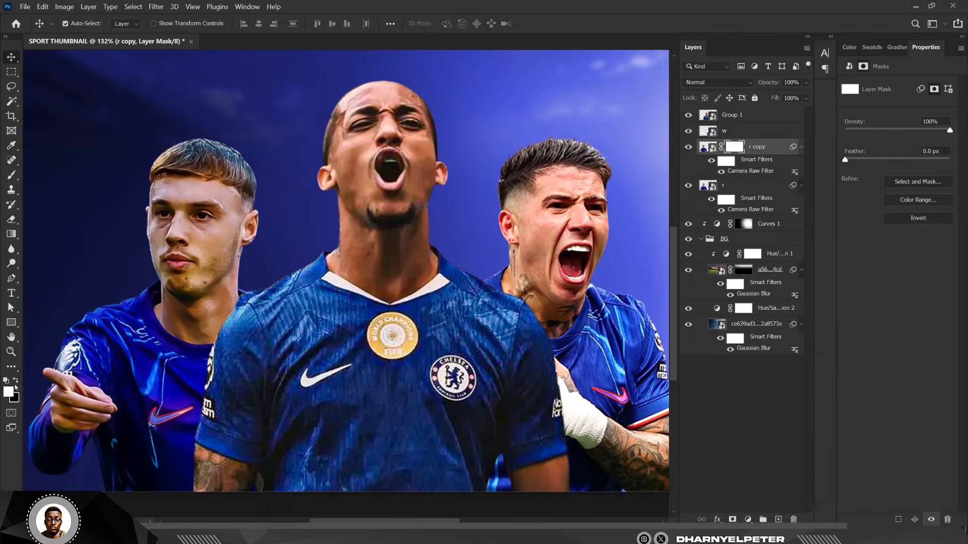
key(b)
scroll(178, 193, up, 6)
click(150, 237)
click(228, 234)
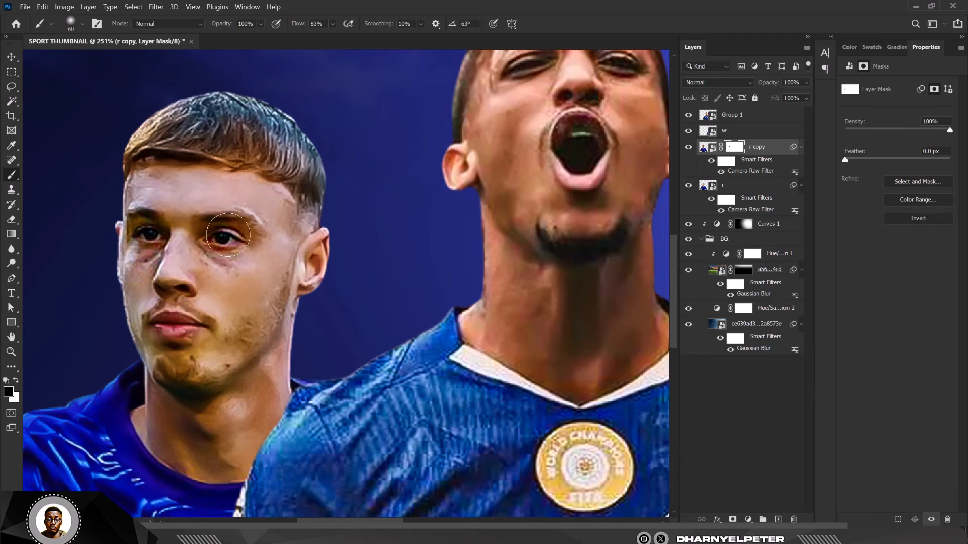
mouse_move(185, 130)
mouse_down()
mouse_move(192, 136)
mouse_move(244, 112)
mouse_up()
drag(316, 245, 315, 283)
mouse_move(160, 325)
mouse_down()
mouse_move(183, 293)
mouse_move(180, 337)
mouse_move(208, 422)
mouse_up()
scroll(110, 377, down, 8)
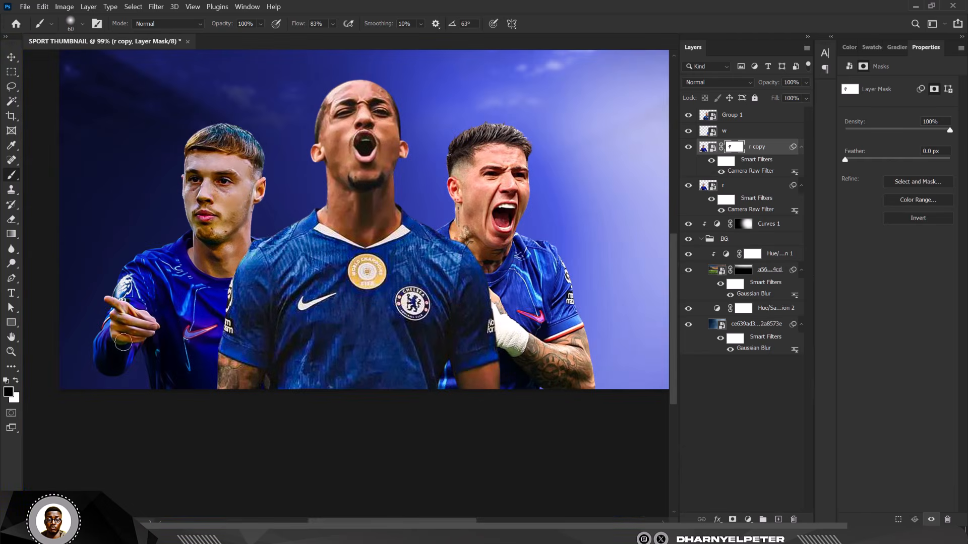
scroll(123, 343, down, 2)
scroll(262, 145, down, 3)
scroll(383, 180, up, 6)
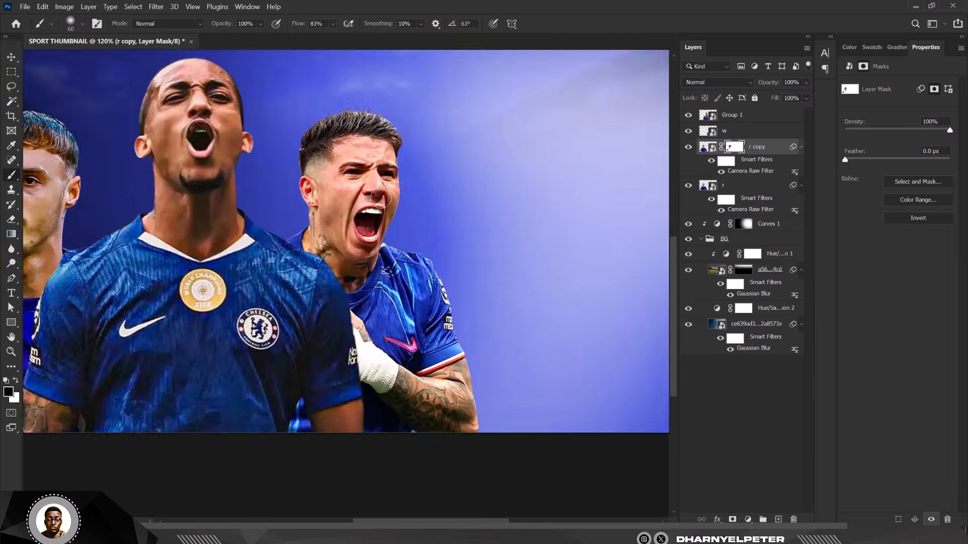
scroll(383, 179, down, 4)
scroll(208, 169, up, 2)
scroll(208, 168, down, 3)
scroll(352, 181, up, 2)
scroll(303, 191, down, 2)
scroll(302, 192, up, 3)
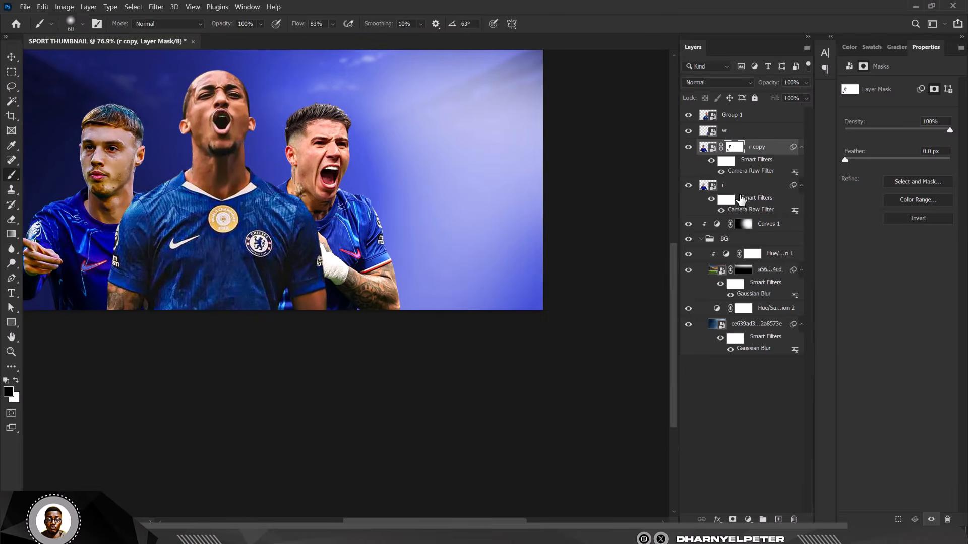
Step: Merge r and r copy into a single smart object
click(728, 187)
right_click(741, 189)
click(814, 135)
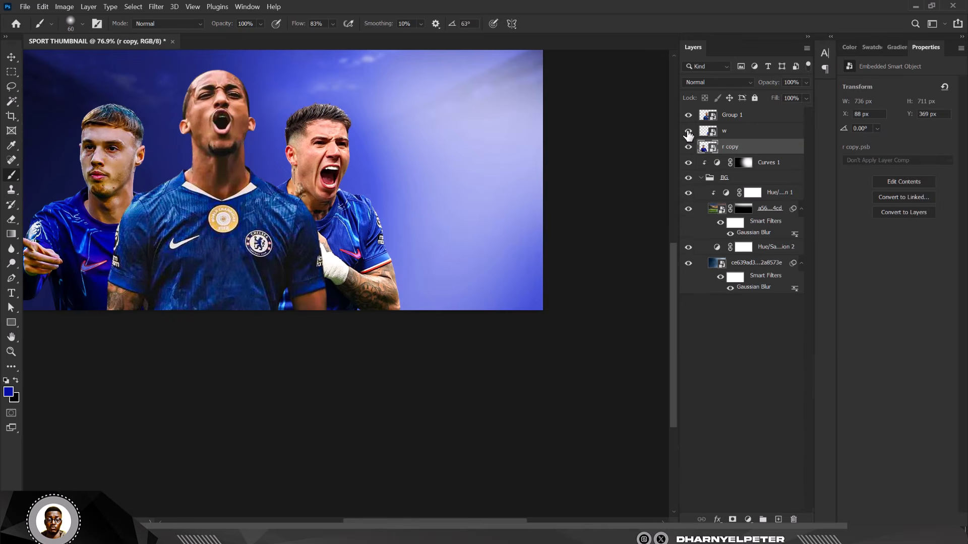
Step: Select the right-hand player's layer w
click(688, 131)
click(688, 131)
click(736, 132)
scroll(282, 202, down, 3)
scroll(220, 140, up, 2)
Step: Apply Camera Raw to w: sharpening 13, contrast +16, highlights -61, blacks -42, texture +42
click(157, 7)
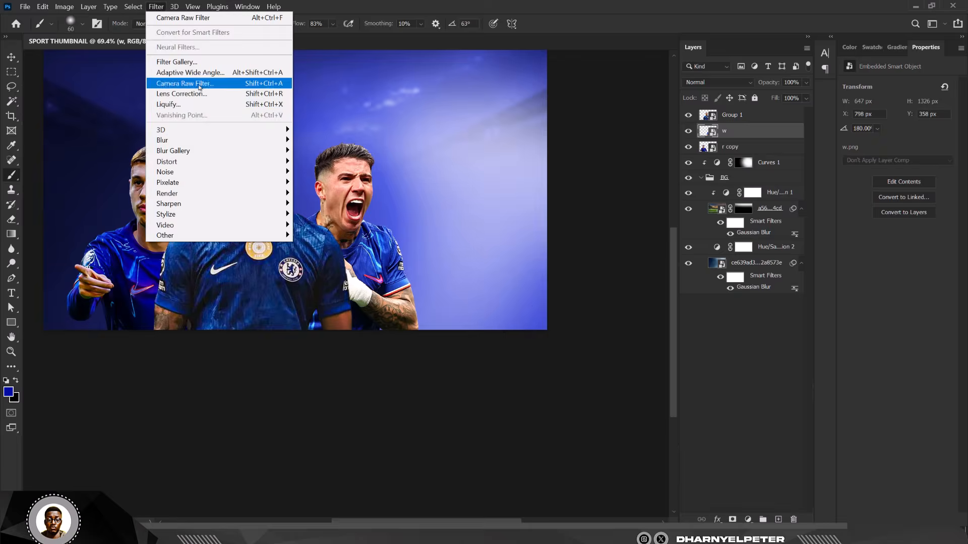
click(201, 84)
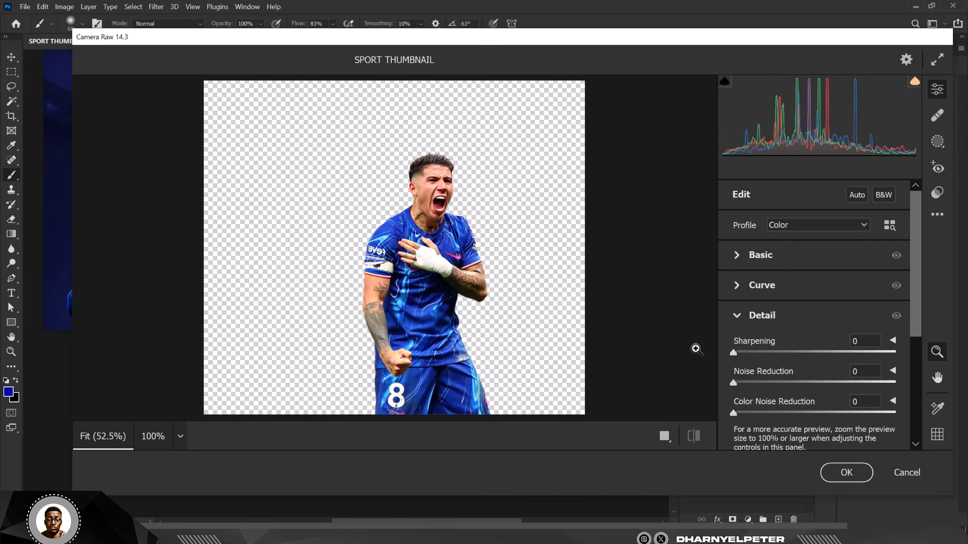
drag(733, 354, 747, 353)
click(737, 255)
drag(815, 339, 822, 387)
drag(780, 363, 765, 363)
scroll(807, 352, down, 3)
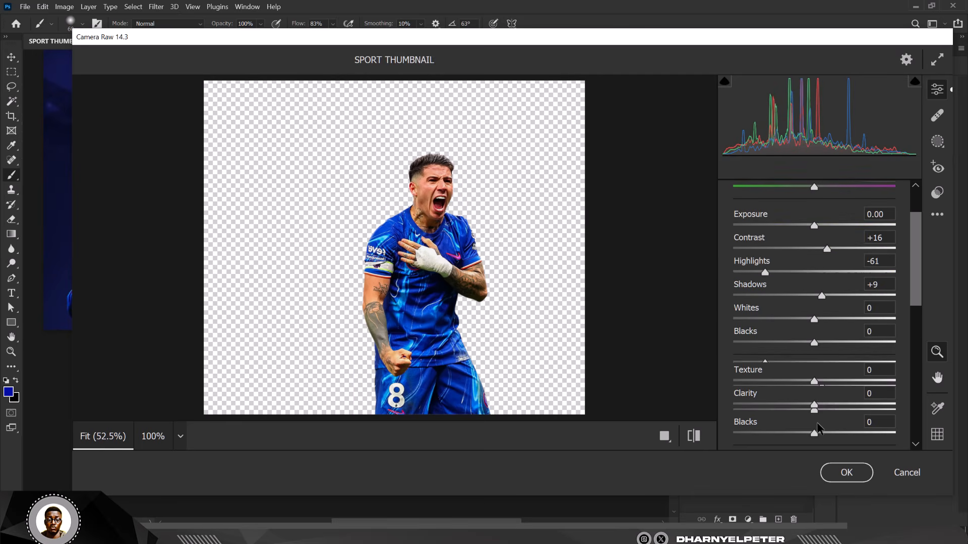
drag(814, 343, 780, 343)
drag(814, 381, 848, 381)
click(847, 473)
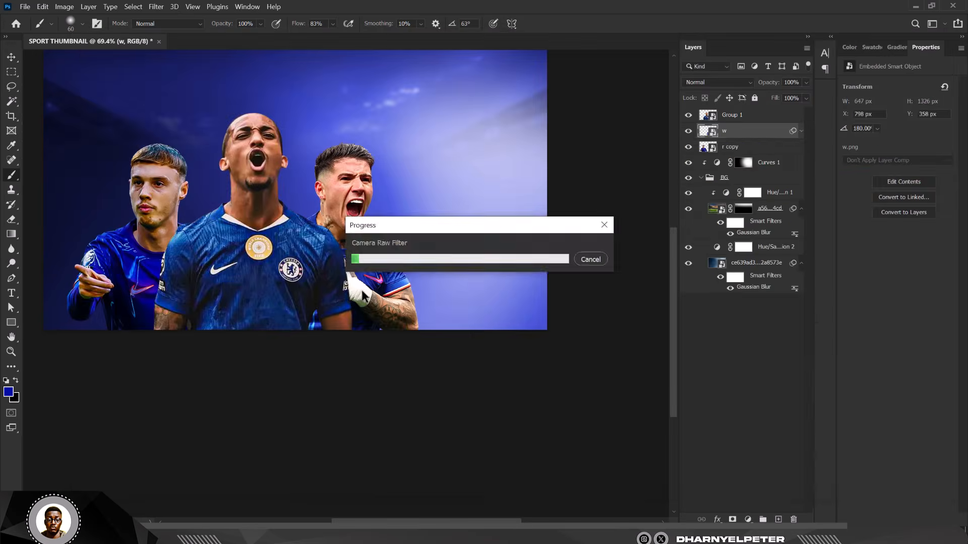
Step: Warm the temperature and raise the tint on w to +22
key(v)
scroll(370, 174, up, 3)
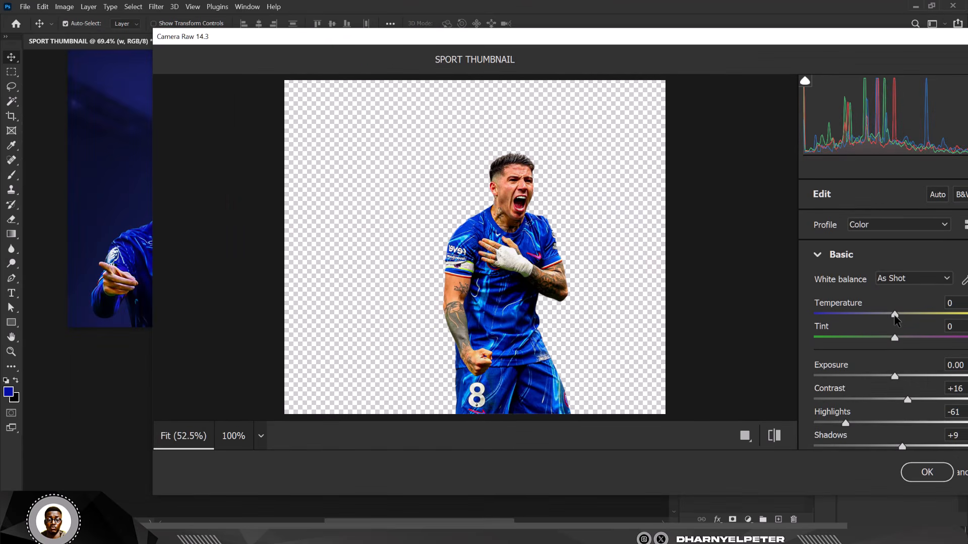
mouse_move(895, 316)
mouse_down()
mouse_move(879, 316)
mouse_move(898, 316)
mouse_move(916, 342)
mouse_move(901, 316)
mouse_up()
click(927, 472)
scroll(419, 182, down, 4)
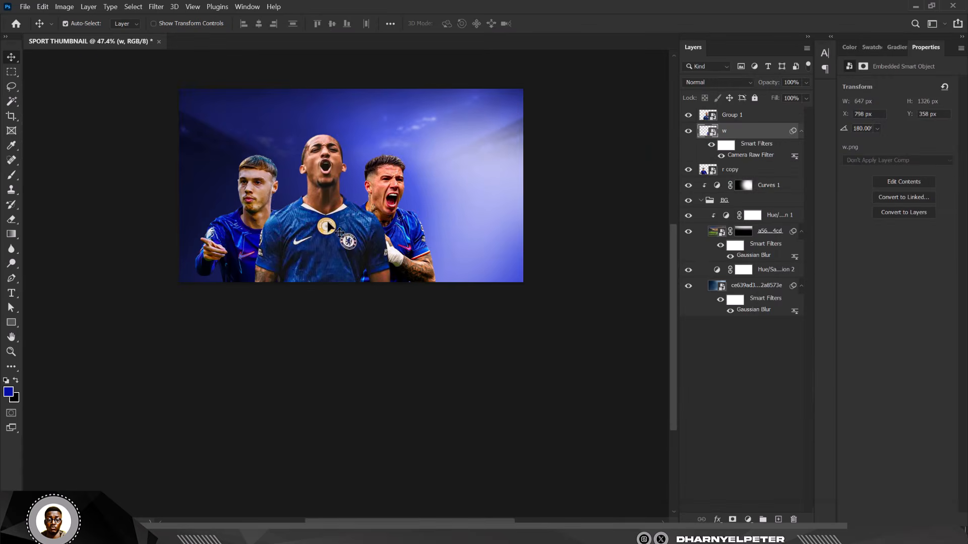
scroll(328, 222, down, 4)
scroll(429, 144, up, 15)
scroll(431, 146, down, 6)
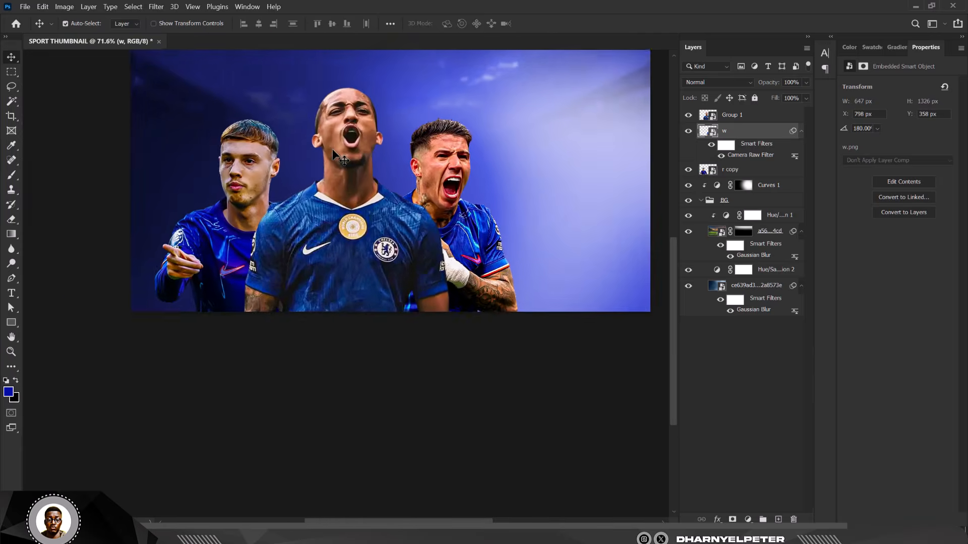
scroll(331, 149, up, 3)
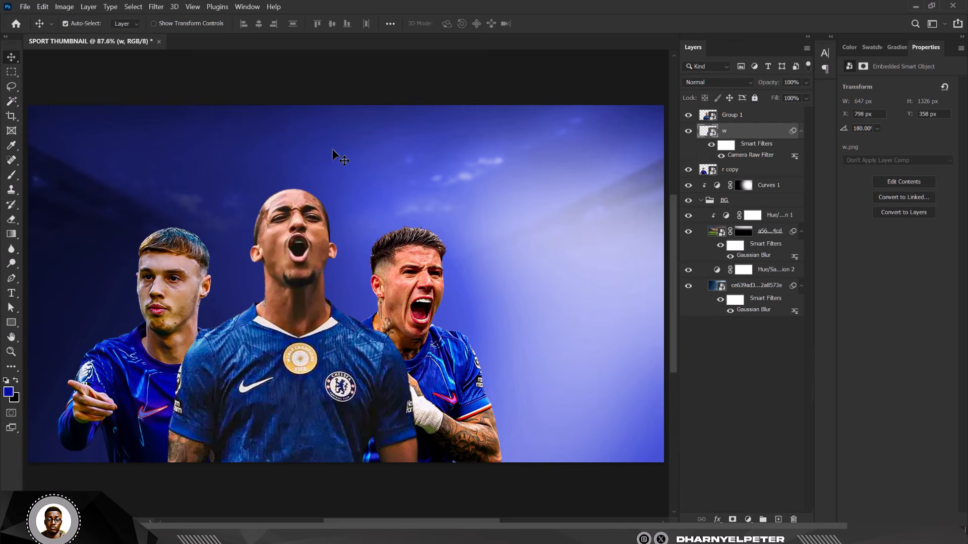
scroll(434, 210, down, 2)
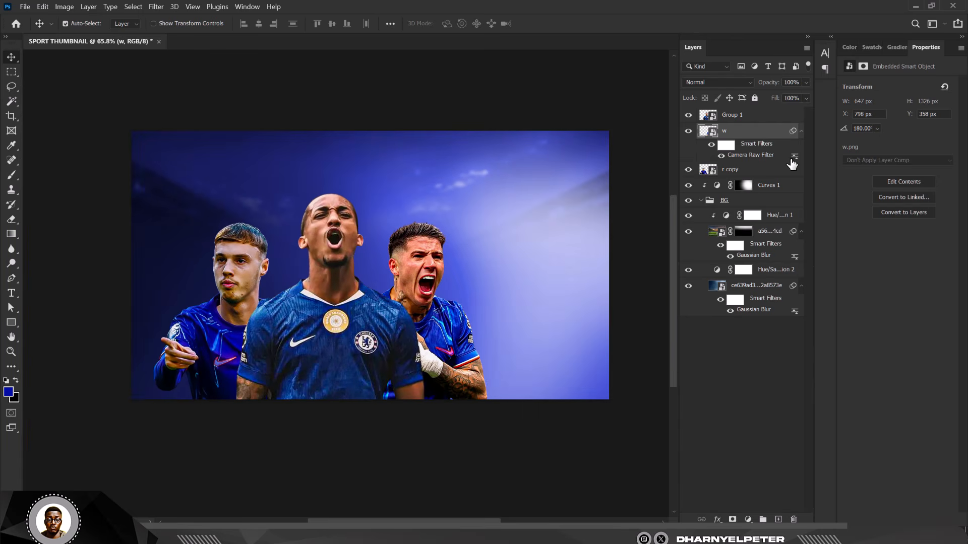
Step: Convert layer w into a smart object
click(749, 116)
shift+click(749, 172)
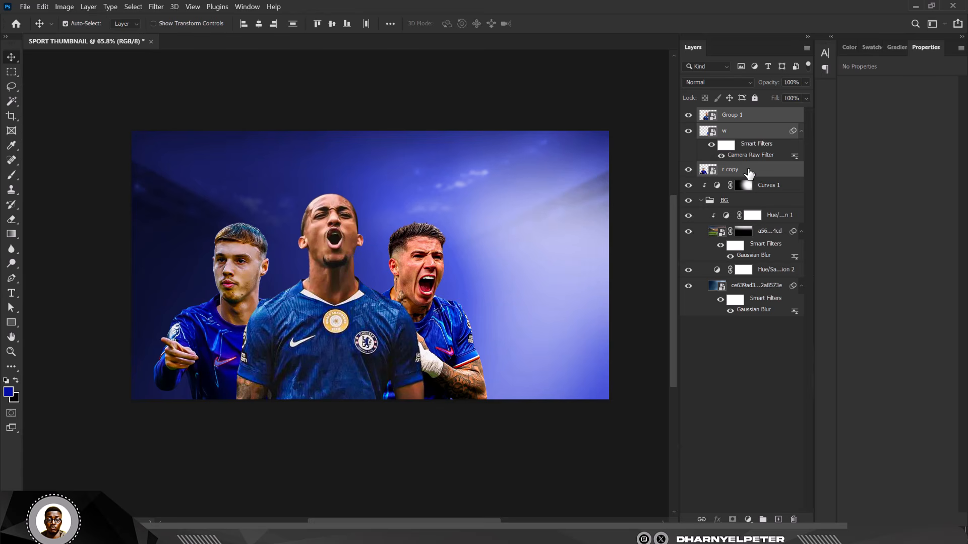
click(755, 134)
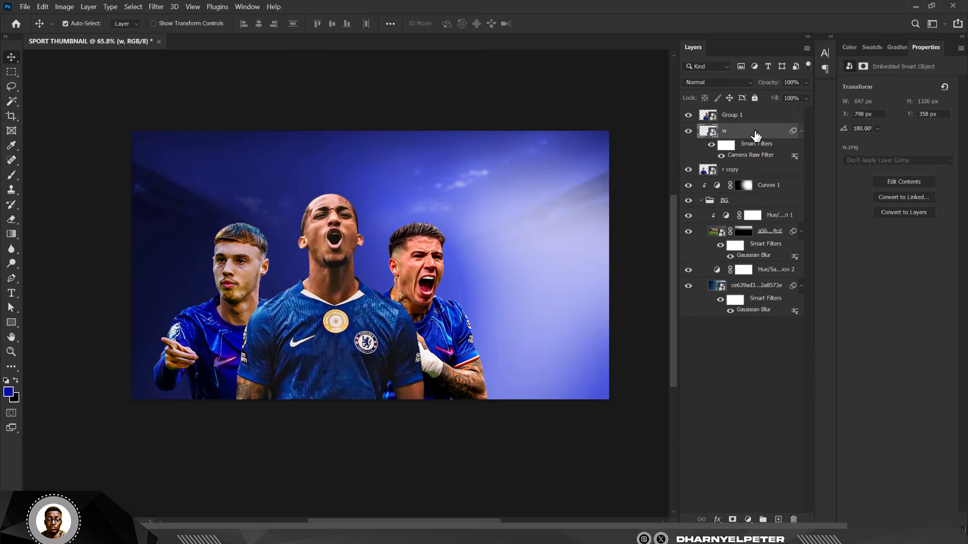
right_click(756, 134)
click(803, 136)
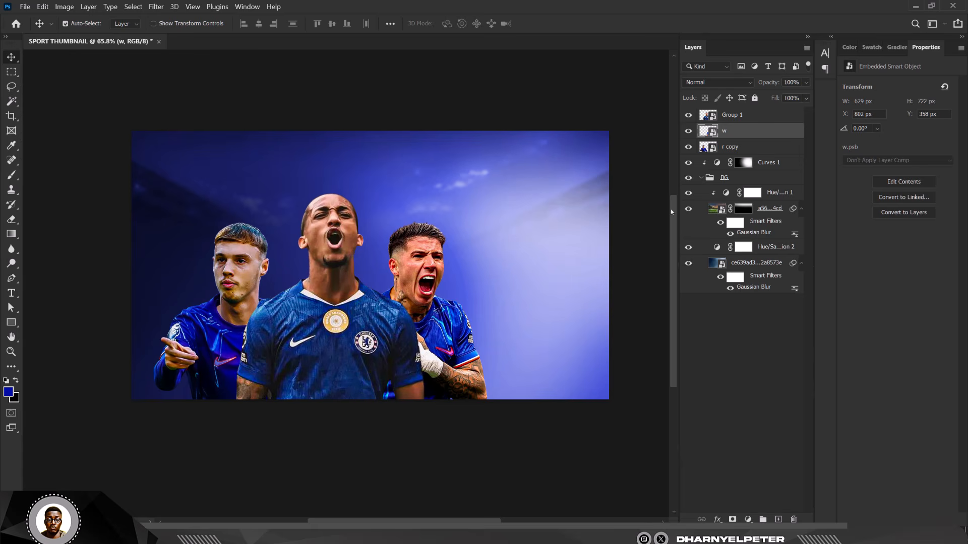
Step: Group Group 1, w and r copy together and name the group IMAGES
click(749, 146)
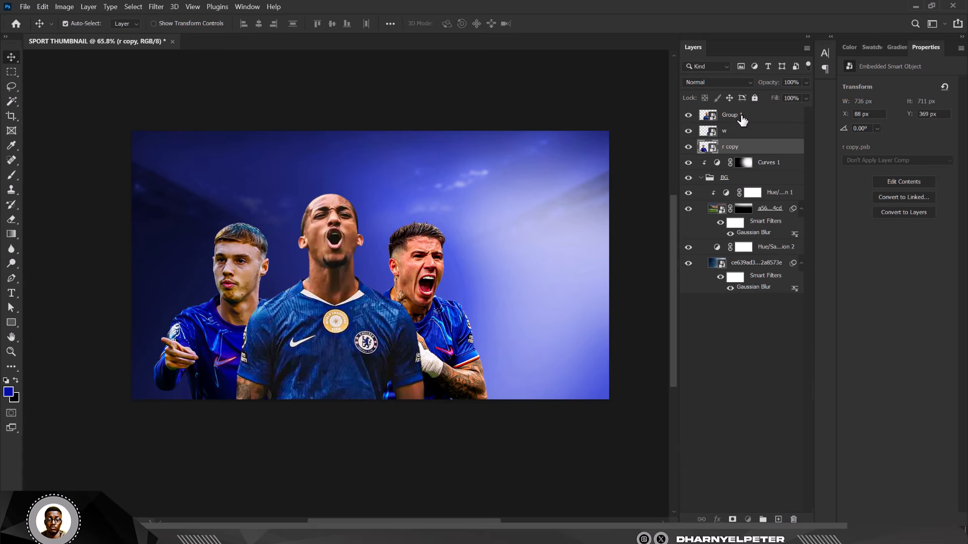
shift+click(741, 115)
key(ctrl+g)
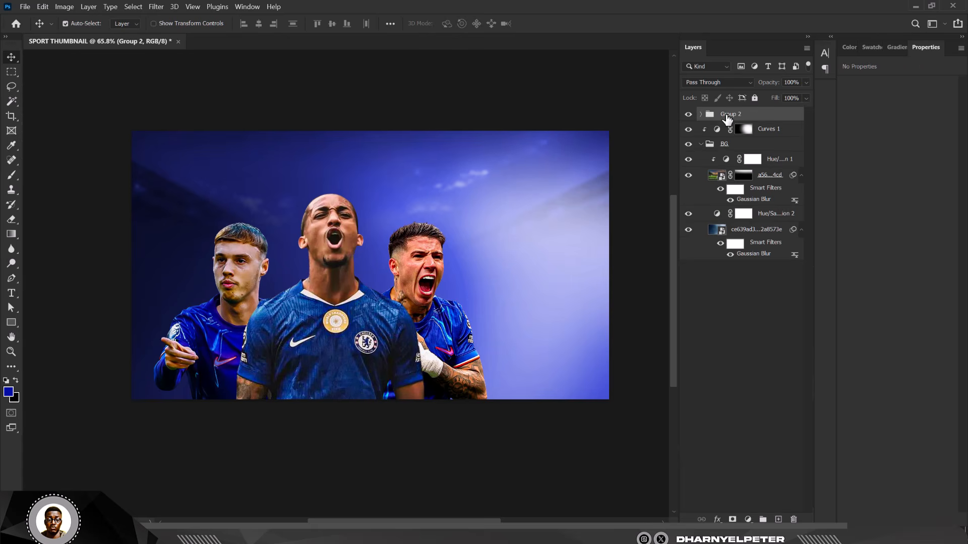
double_click(727, 115)
text(im)
key(Return)
double_click(727, 115)
text(IMAGES)
key(Return)
Step: Add a new empty layer and set the foreground colour to a deep navy sampled from the image
click(777, 520)
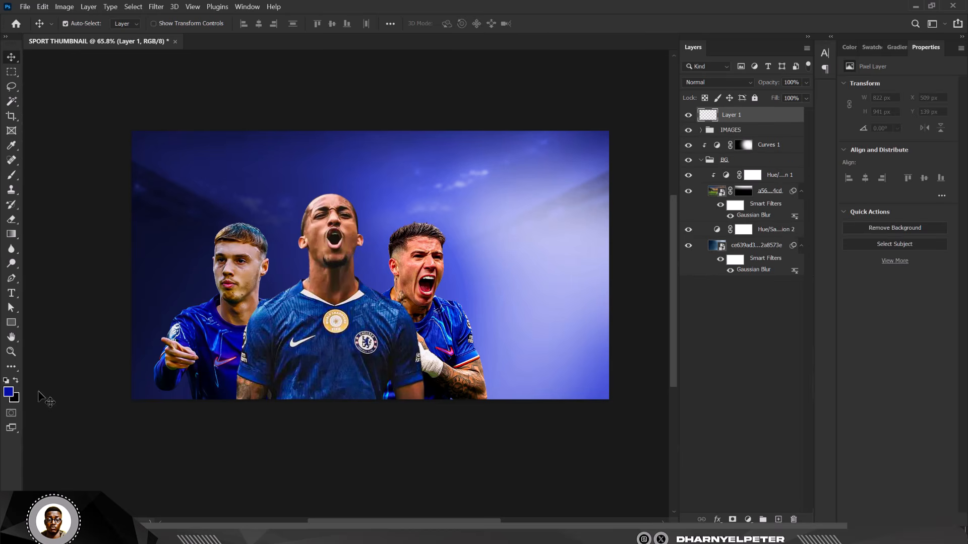
click(9, 392)
click(145, 349)
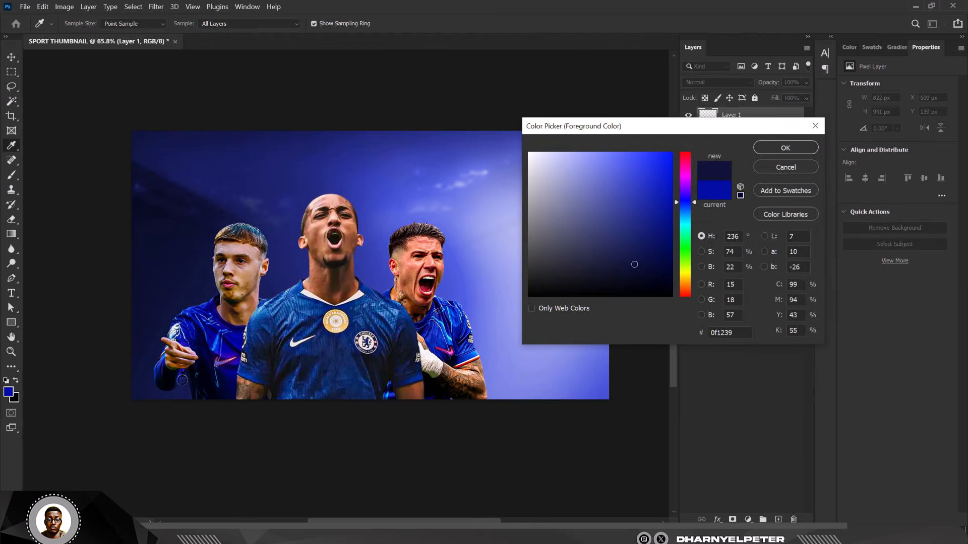
click(161, 382)
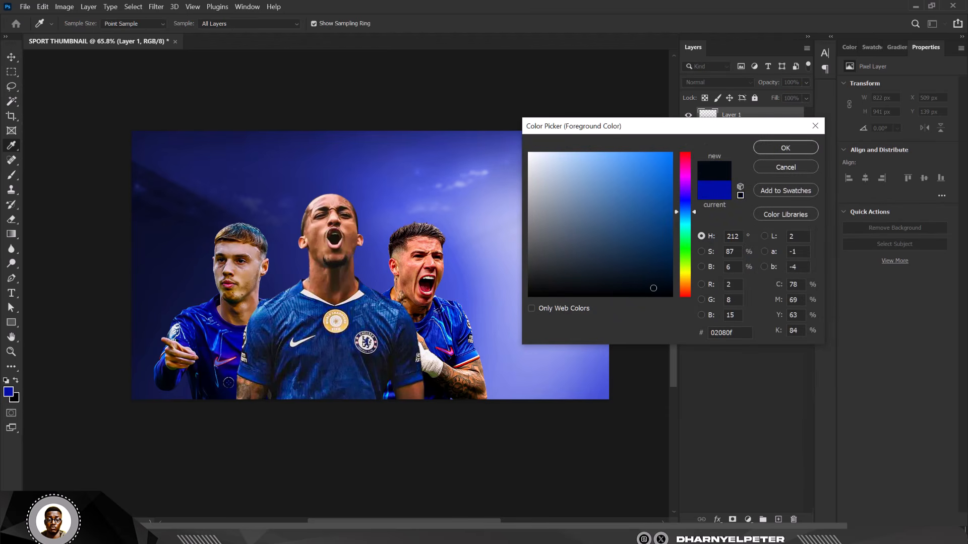
click(207, 370)
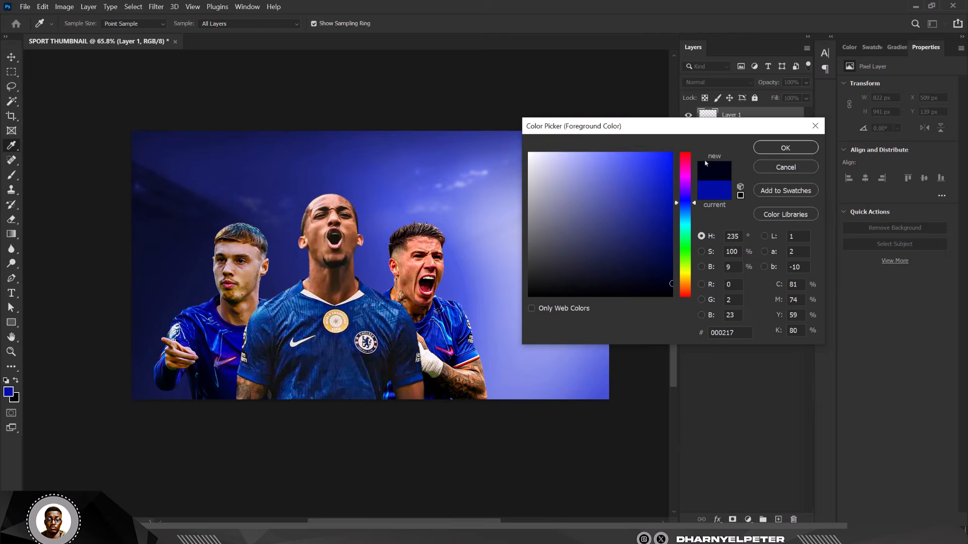
click(785, 147)
Step: Paint a dark navy fade along the bottom of the canvas with a huge soft brush
key(b)
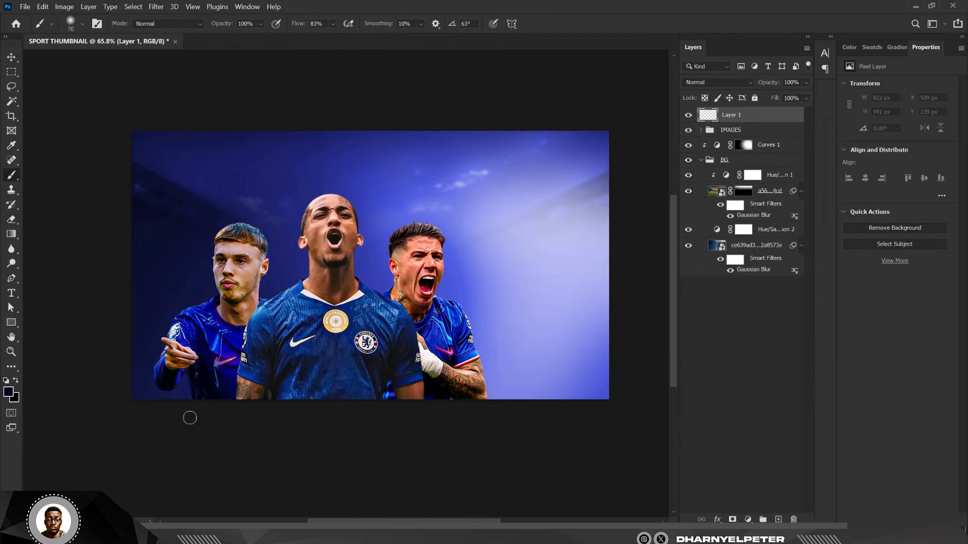
key(bracketright)
key(bracketright)
key(bracketright)
key(bracketright)
key(bracketright)
key(bracketright)
key(bracketright)
key(bracketright)
key(bracketright)
key(bracketright)
key(bracketright)
key(bracketright)
key(bracketright)
key(bracketright)
key(bracketright)
key(bracketright)
mouse_move(174, 416)
mouse_down()
mouse_move(736, 425)
mouse_move(325, 460)
mouse_up()
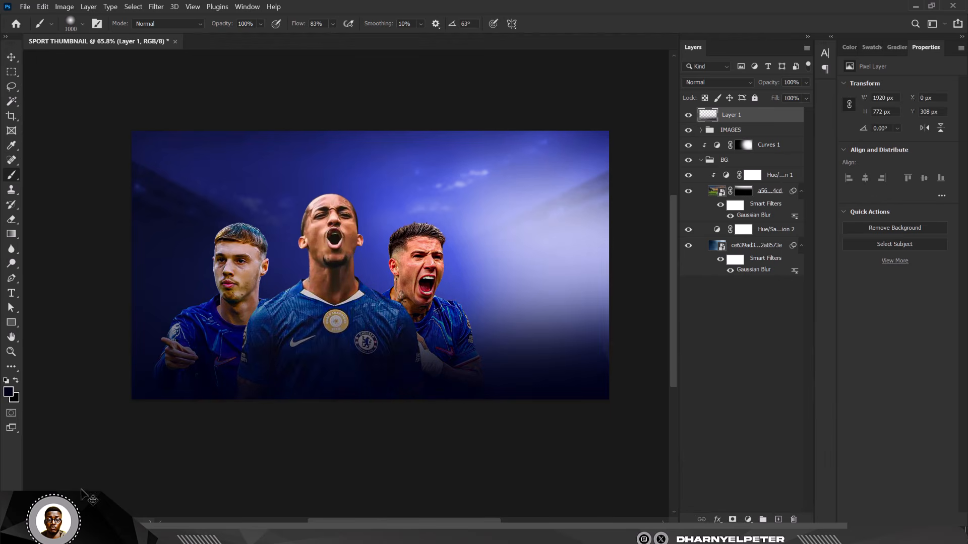
key(ctrl+z)
mouse_move(86, 358)
mouse_down()
mouse_move(218, 432)
mouse_move(499, 434)
mouse_move(729, 414)
mouse_move(422, 470)
mouse_move(48, 474)
mouse_up()
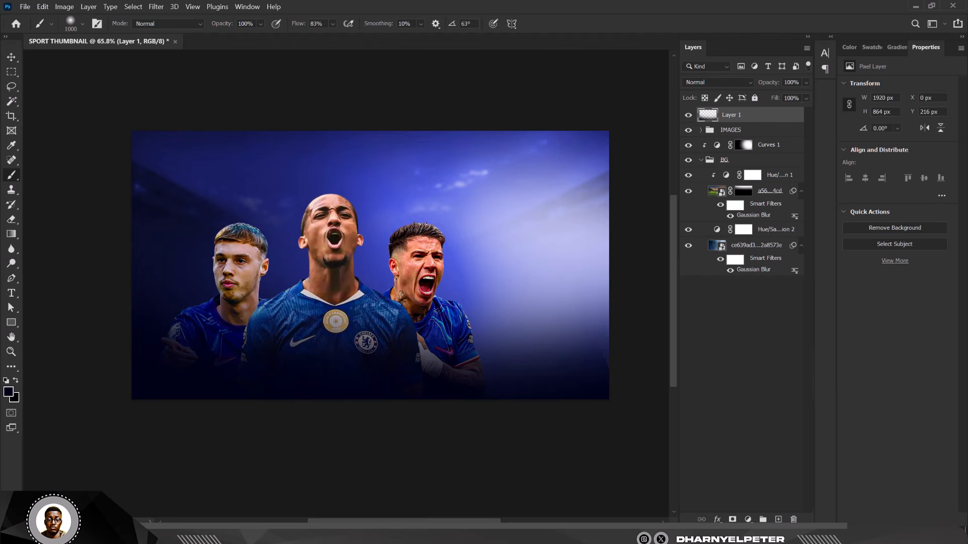
mouse_move(109, 421)
mouse_down()
mouse_move(190, 465)
mouse_move(484, 423)
mouse_move(614, 432)
mouse_move(553, 503)
mouse_up()
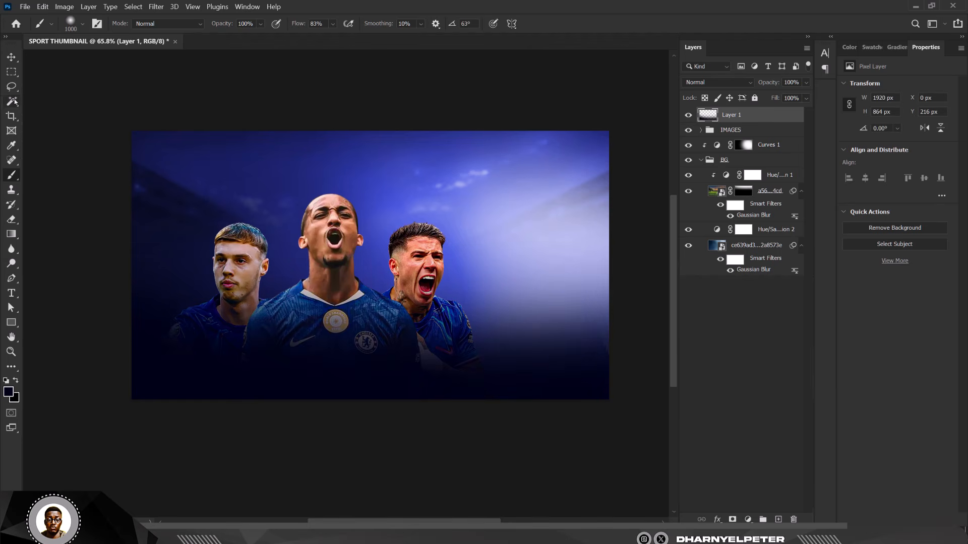
Step: Nudge the IMAGES players group upward three large steps
key(v)
click(745, 134)
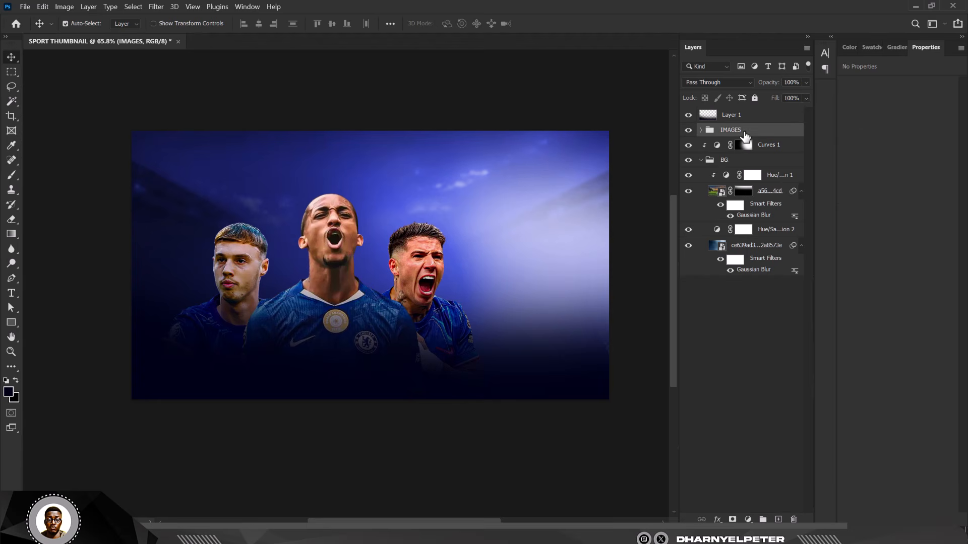
key(shift+Up)
key(shift+Up)
key(shift+Up)
key(shift+Up)
key(shift+Up)
key(shift+Up)
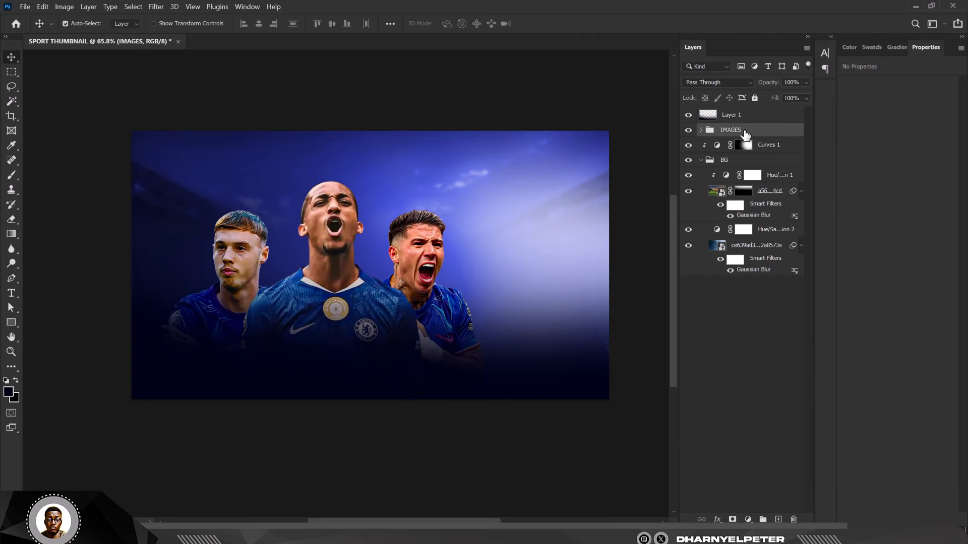
key(shift+Up)
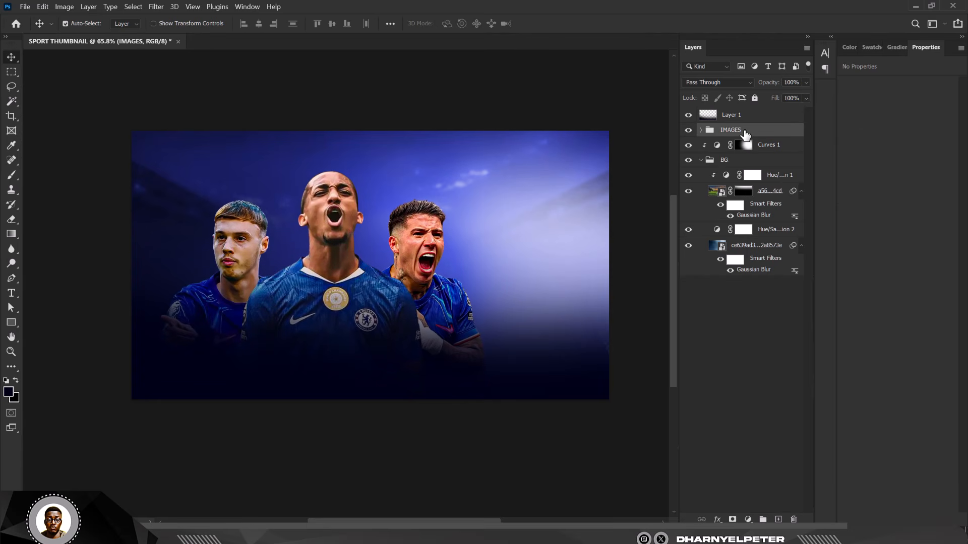
key(shift+Up)
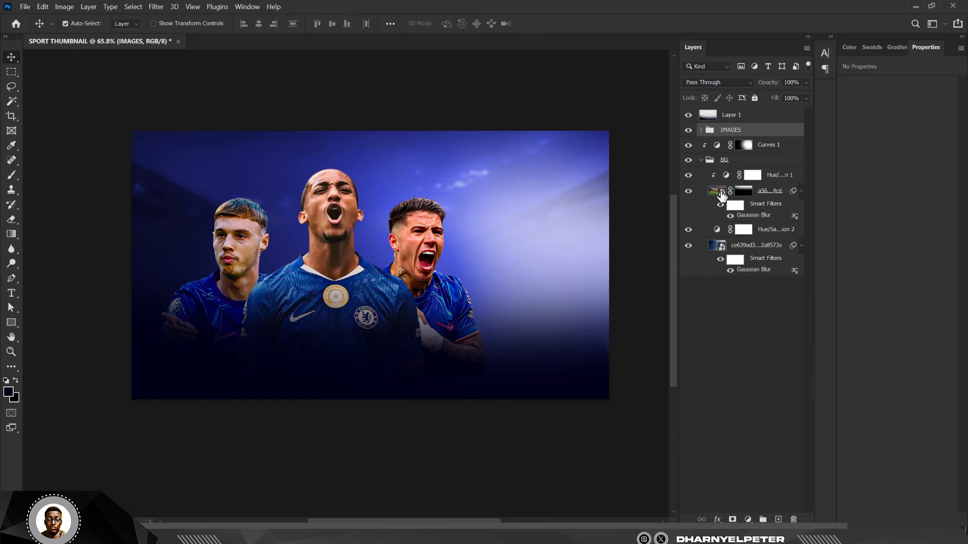
Step: On the stadium layer's mask, paint white to reveal more stands on the left and top
click(186, 167)
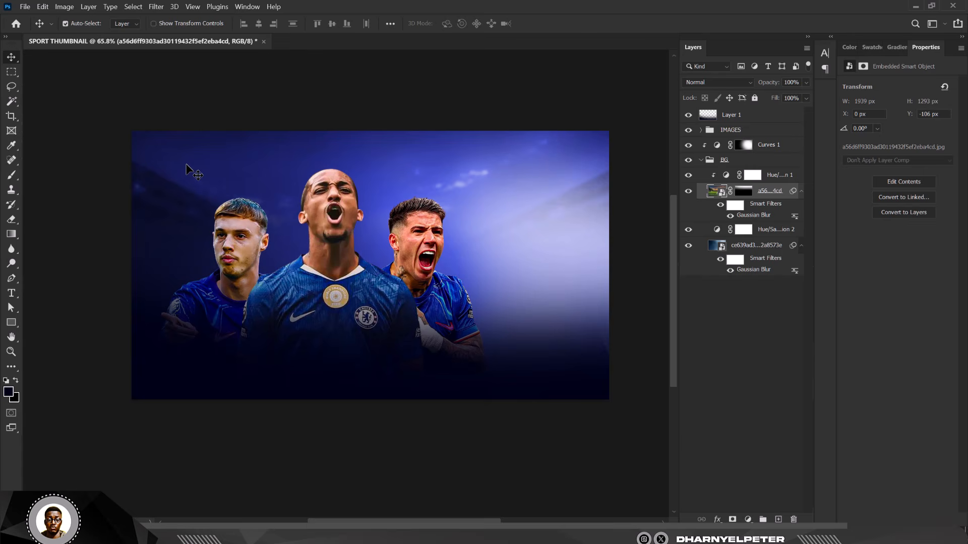
mouse_move(187, 166)
mouse_down()
mouse_move(205, 165)
mouse_move(186, 162)
mouse_up()
click(742, 192)
key(b)
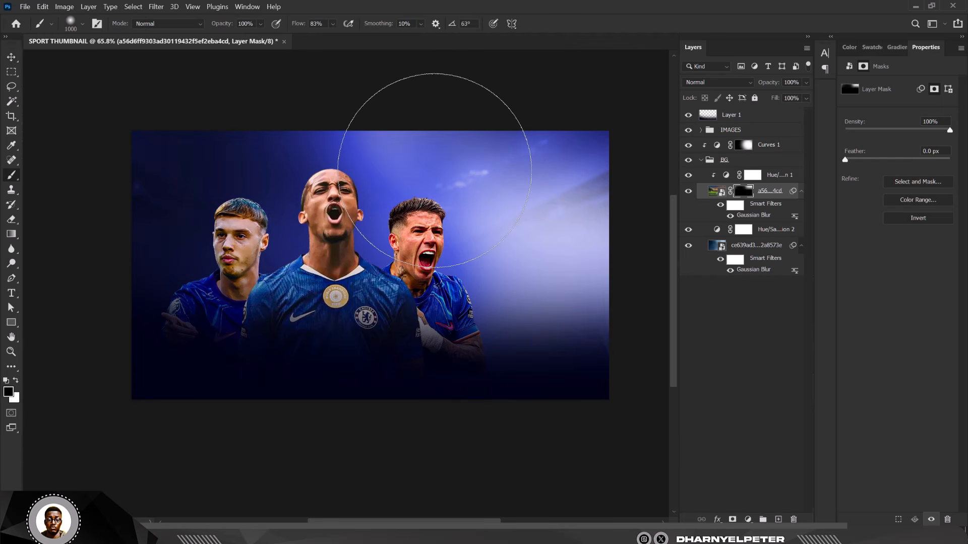
key(x)
mouse_move(233, 237)
mouse_down()
mouse_move(422, 188)
mouse_move(648, 188)
mouse_move(473, 173)
mouse_move(400, 130)
mouse_move(577, 237)
mouse_move(613, 291)
mouse_up()
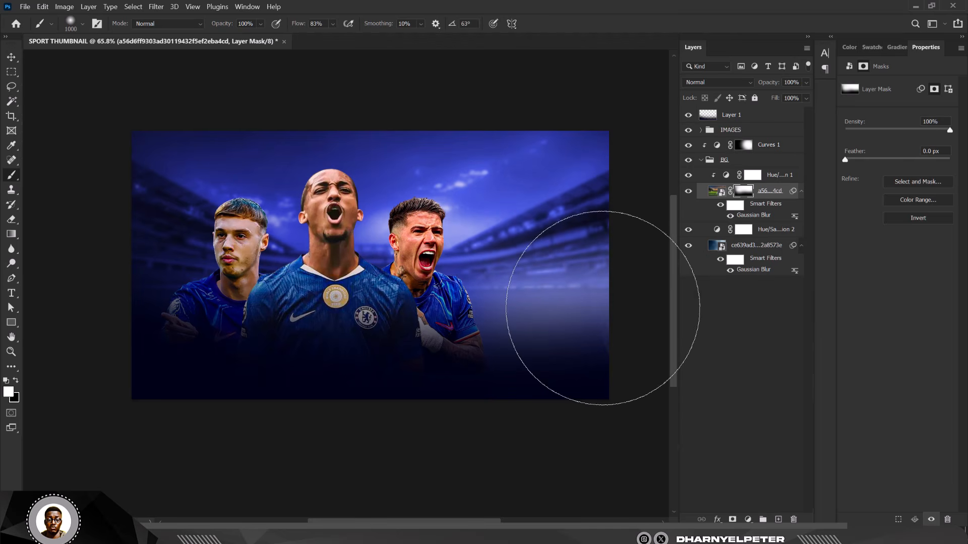
Step: Paint black on the mask to hide the right-side stands for a bright haze
key(x)
mouse_move(589, 329)
mouse_down()
mouse_move(388, 342)
mouse_move(519, 367)
mouse_move(587, 404)
mouse_move(517, 379)
mouse_up()
mouse_move(594, 320)
mouse_down()
mouse_move(612, 223)
mouse_move(620, 352)
mouse_move(551, 309)
mouse_up()
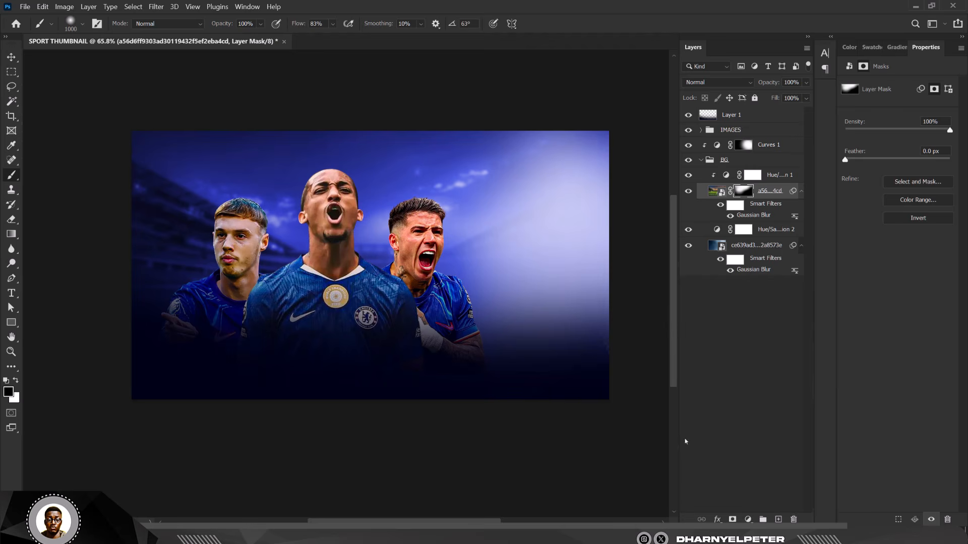
scroll(426, 204, up, 3)
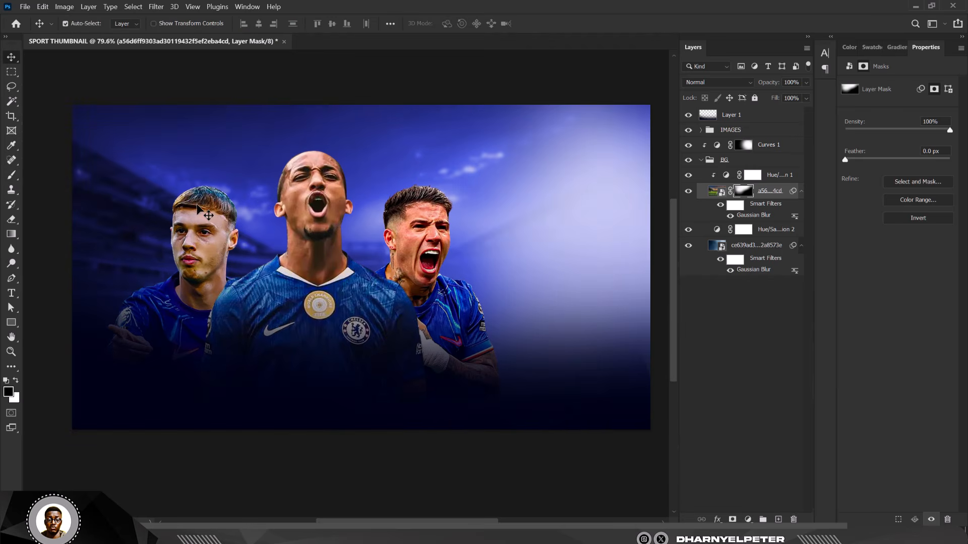
Step: Add a Color Balance adjustment above IMAGES and clip it to the players group
click(750, 131)
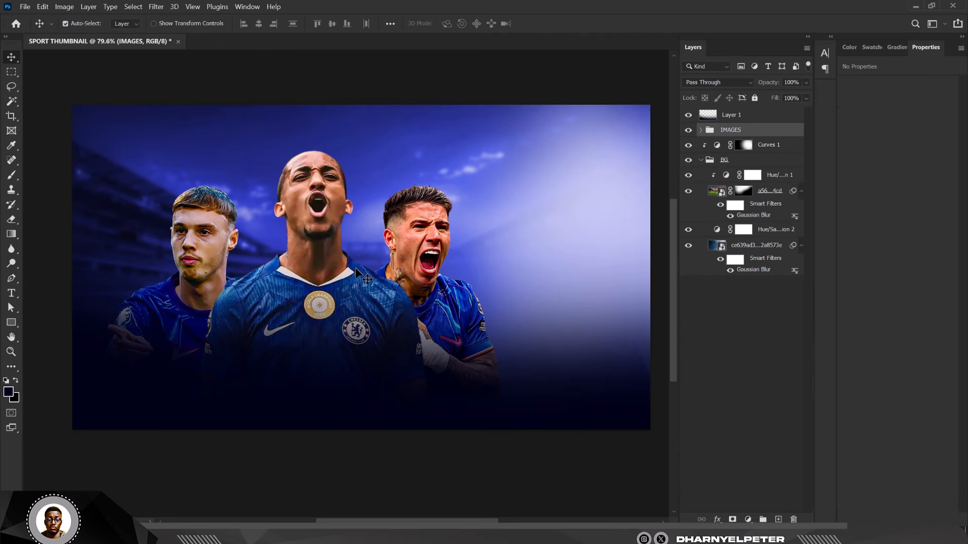
click(748, 519)
click(784, 424)
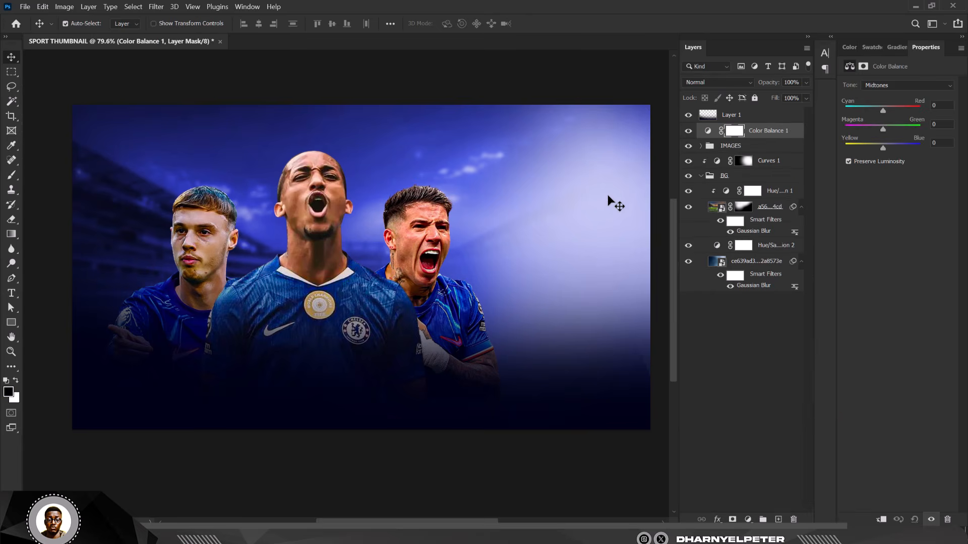
right_click(796, 135)
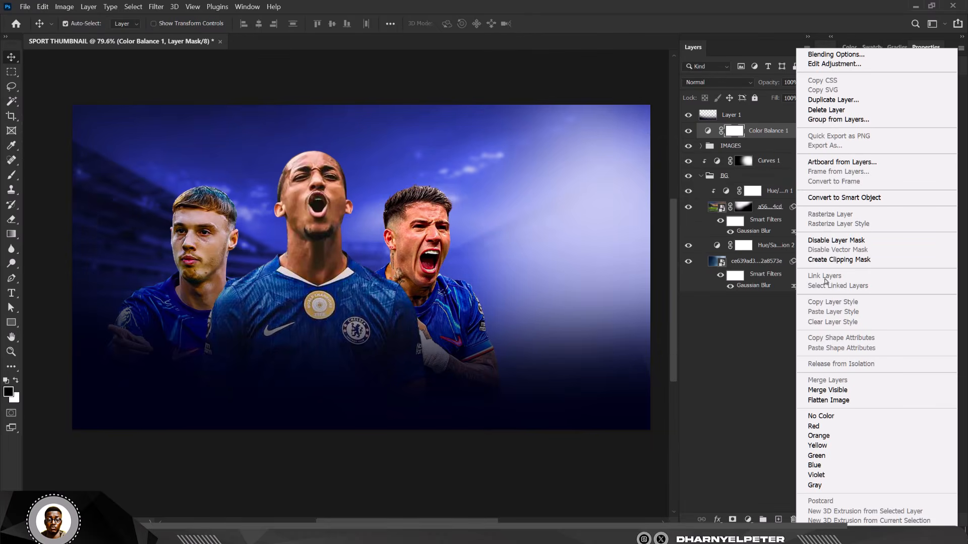
click(836, 260)
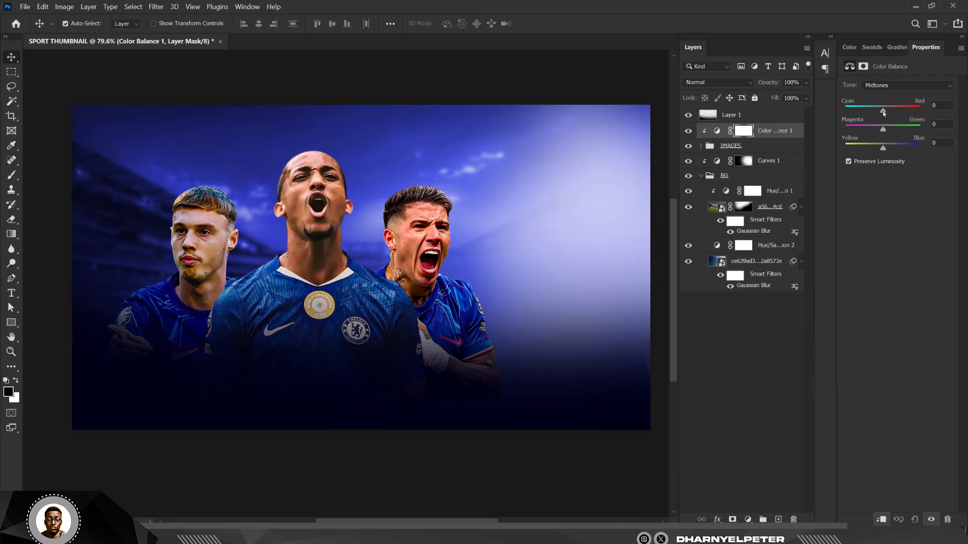
Step: Warm the midtones by pushing them toward red
drag(887, 113, 892, 114)
drag(884, 149, 888, 150)
scroll(390, 148, down, 5)
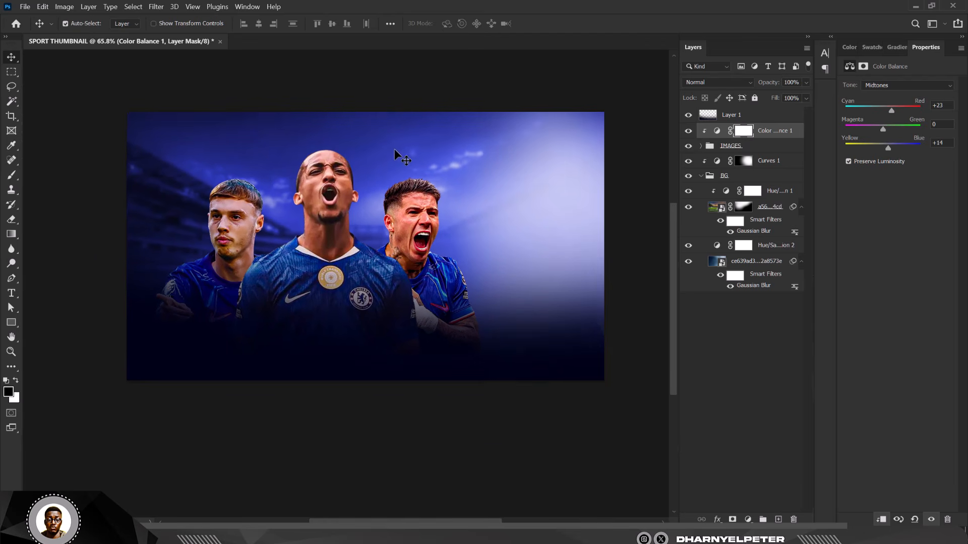
Step: Set the Highlights balance to -14/-20/+20, toward cyan and blue
click(910, 88)
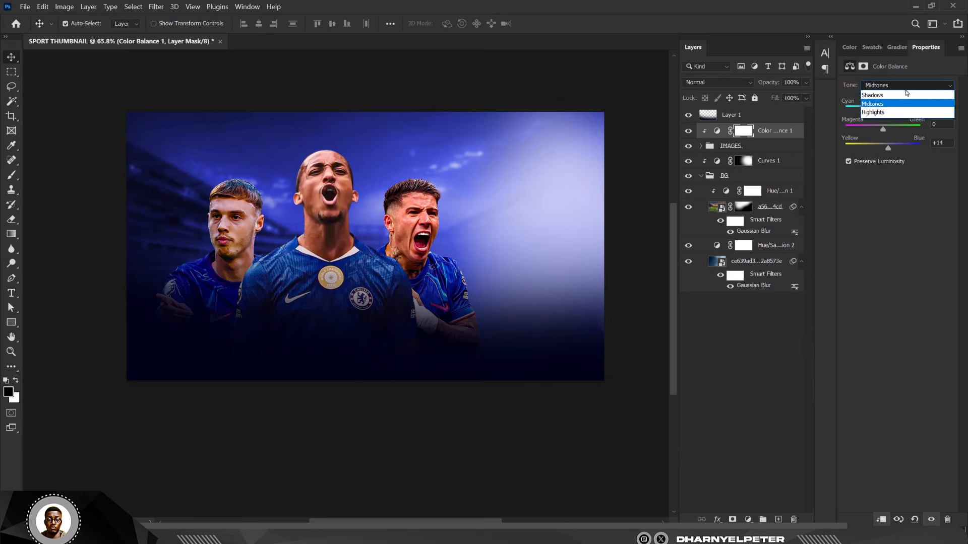
click(883, 116)
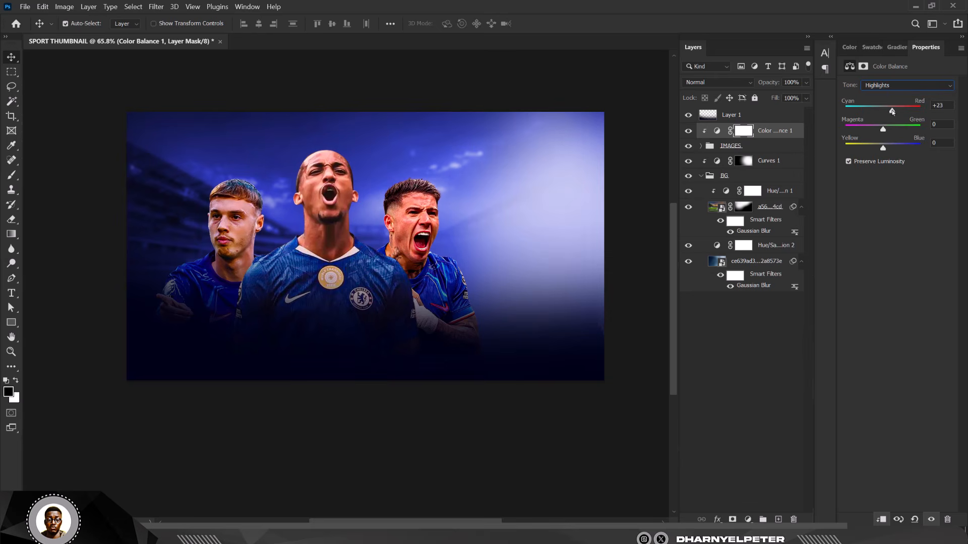
drag(888, 111, 879, 111)
drag(877, 149, 882, 149)
drag(880, 150, 893, 149)
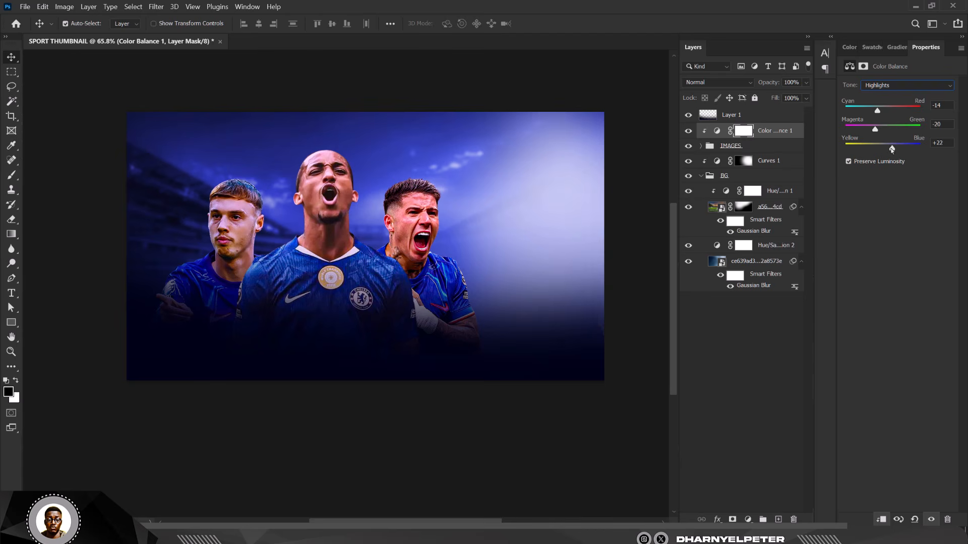
Step: Shift the Shadows +26 toward blue
click(925, 87)
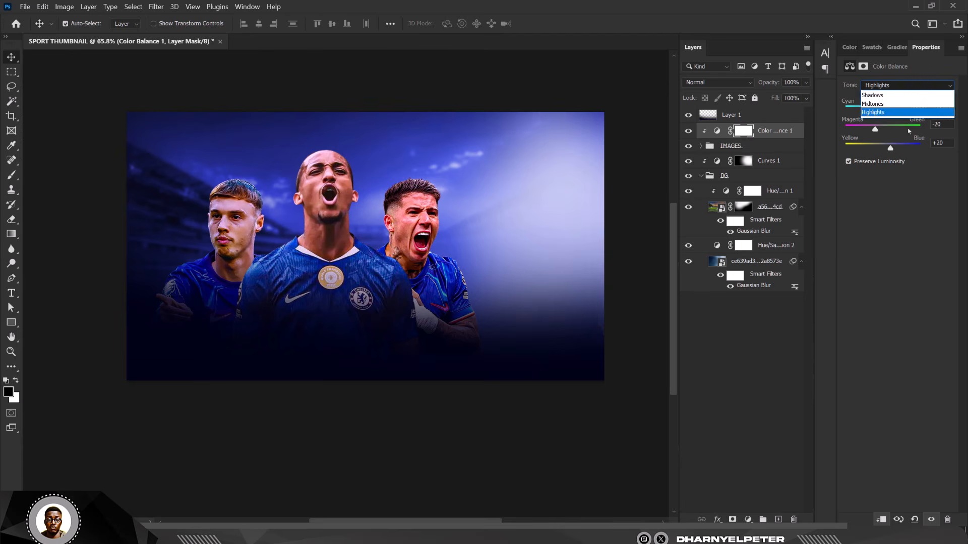
click(879, 97)
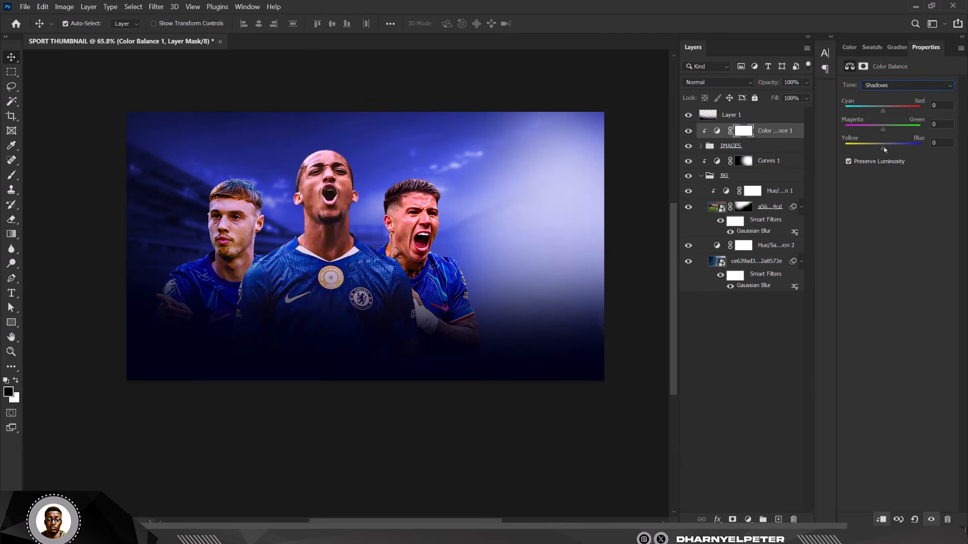
drag(883, 151, 898, 151)
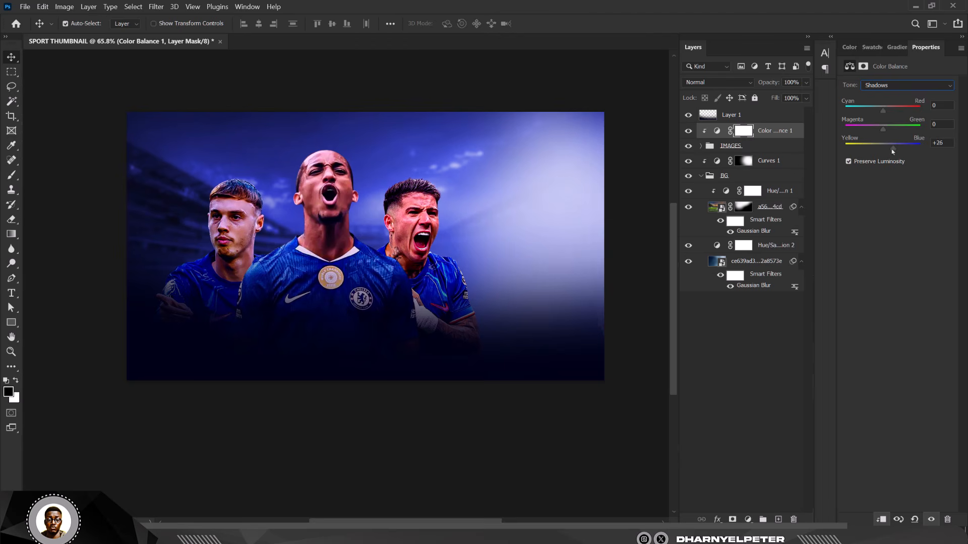
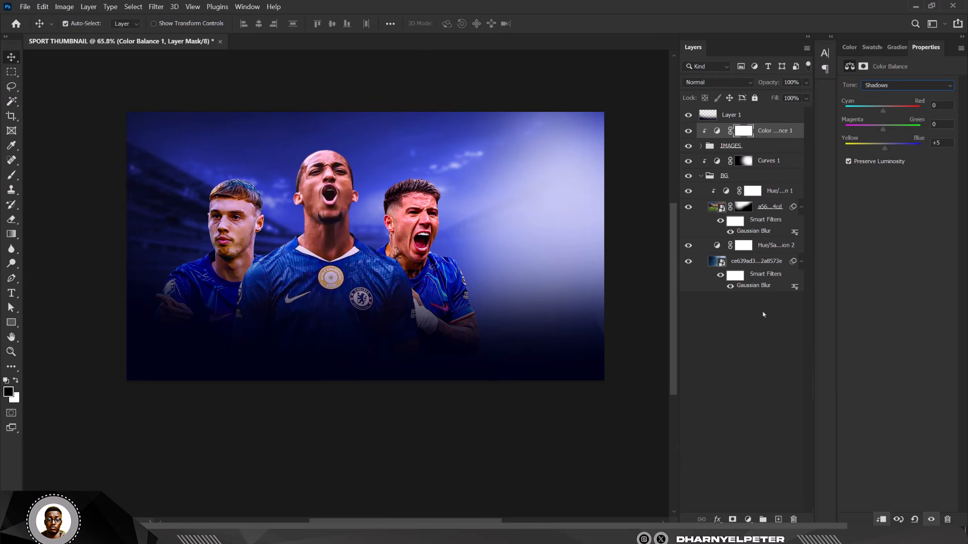
Step: Select the IMAGES group containing the three players in the Layers panel
click(763, 149)
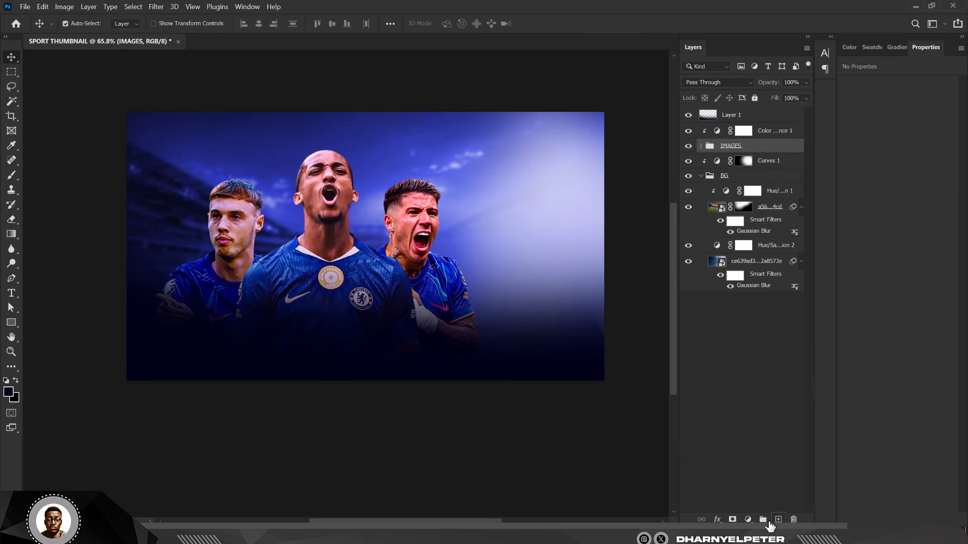
Step: Add a Hue/Saturation adjustment over the players and set Hue to +6
click(748, 519)
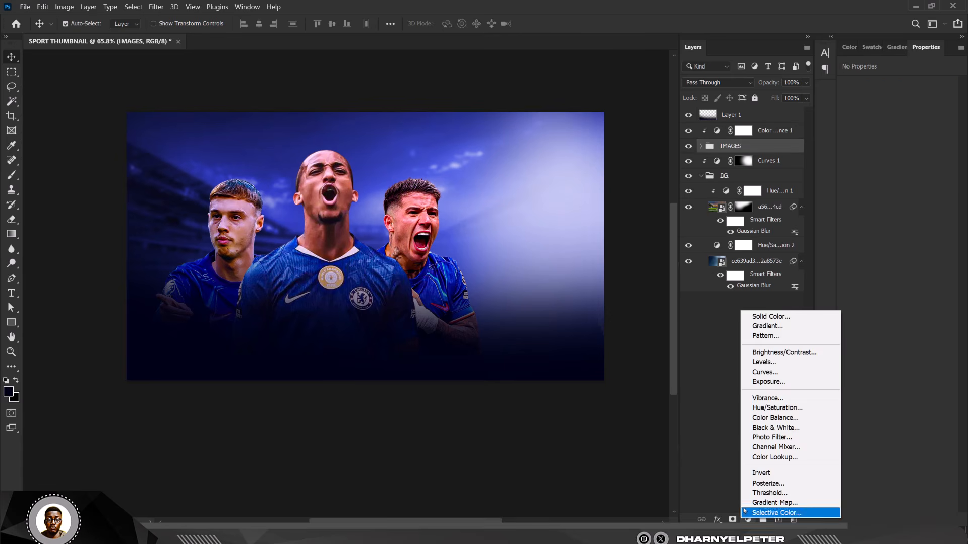
click(771, 408)
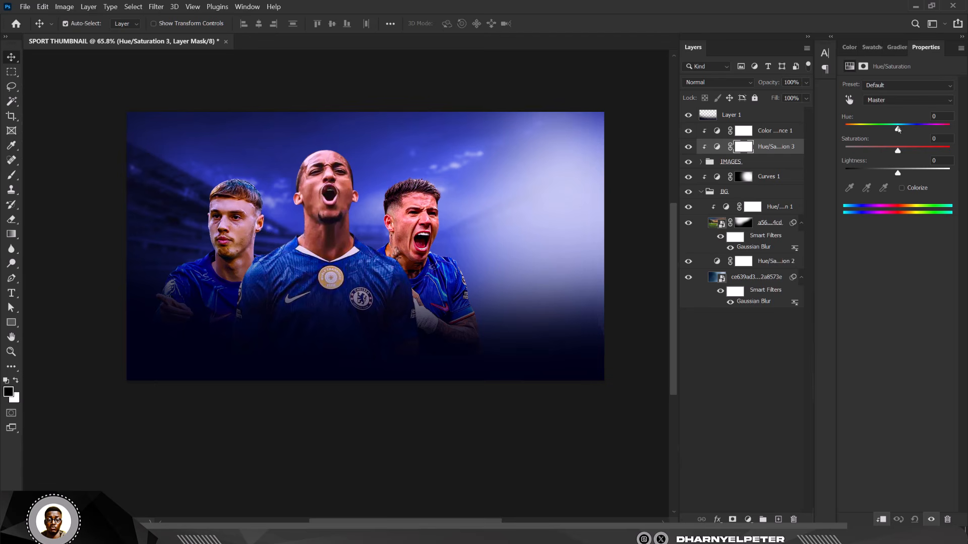
drag(898, 129, 900, 130)
click(748, 519)
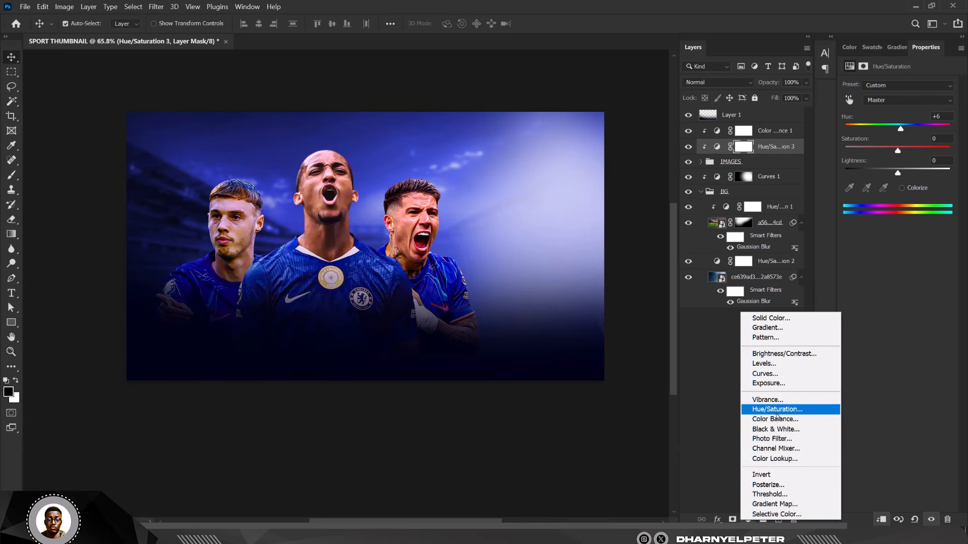
Step: Add a Photo Filter adjustment using the Cooling Filter (80) preset
click(779, 439)
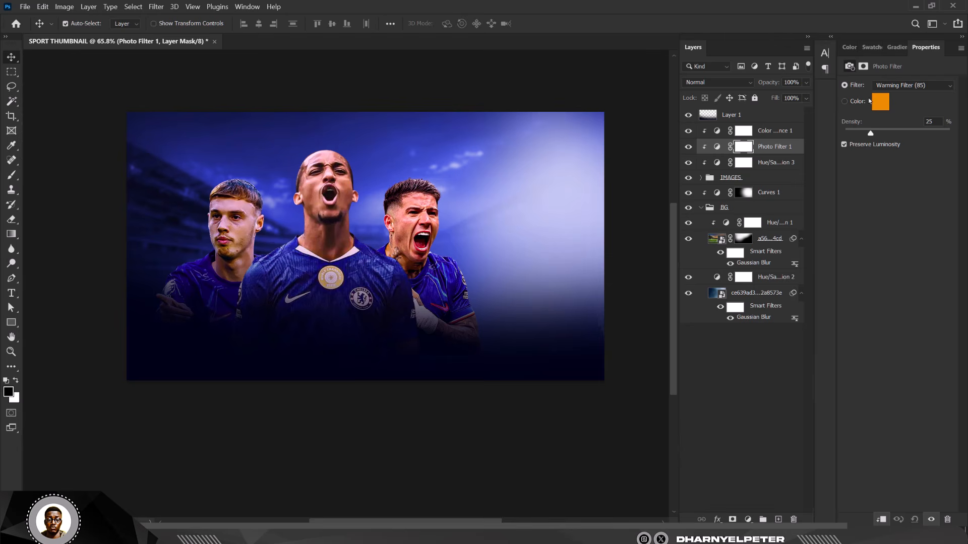
click(942, 88)
click(897, 96)
click(905, 86)
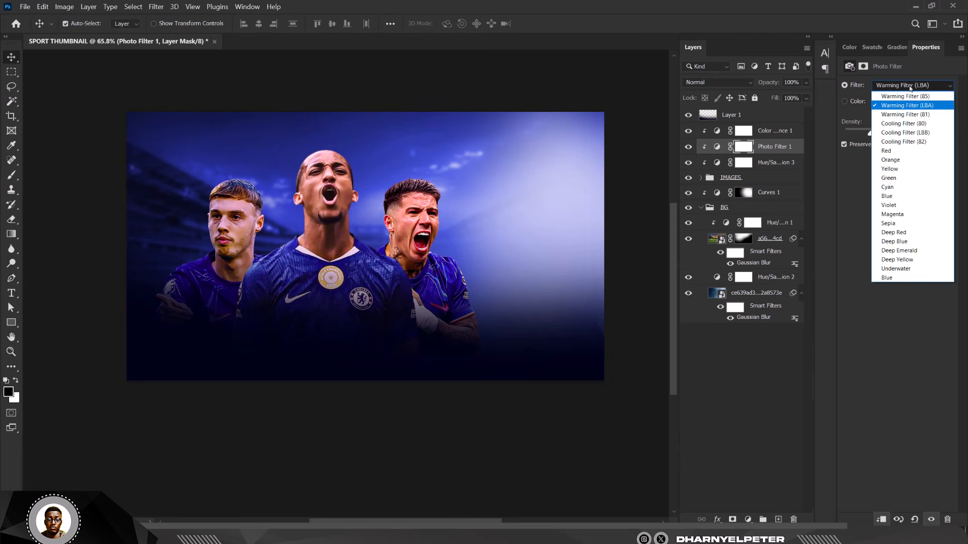
click(911, 124)
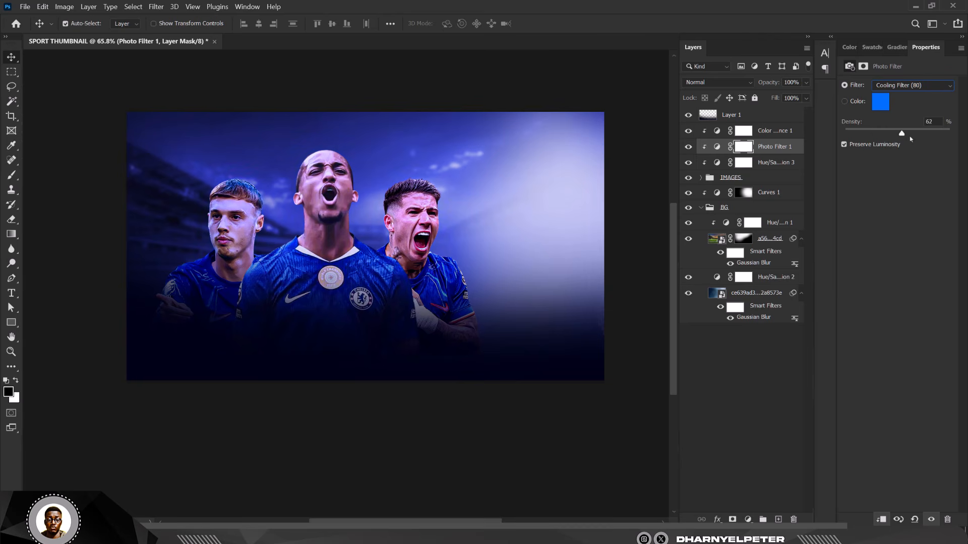
drag(870, 144, 884, 144)
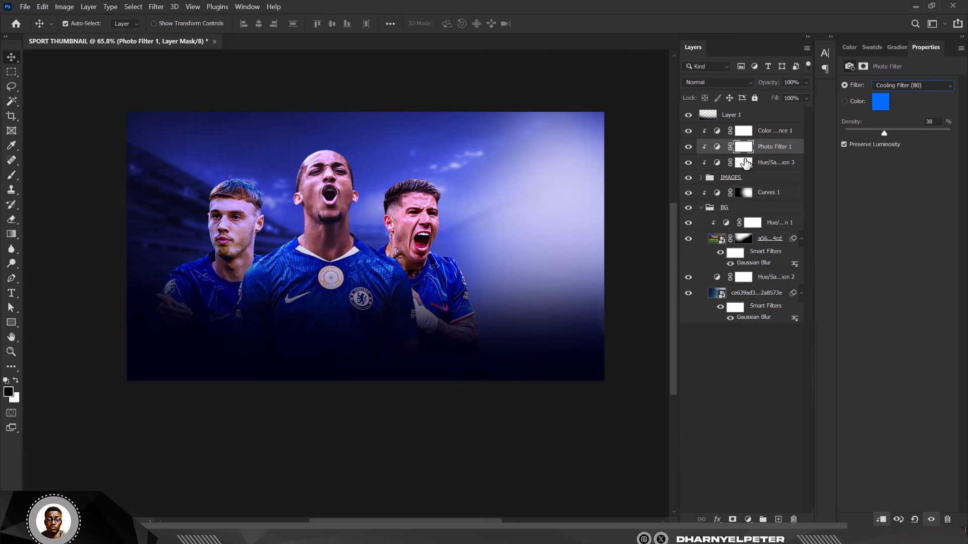
Step: Move the Photo Filter below Hue/Saturation 3 and settle its density at 28
drag(780, 150, 698, 170)
click(688, 164)
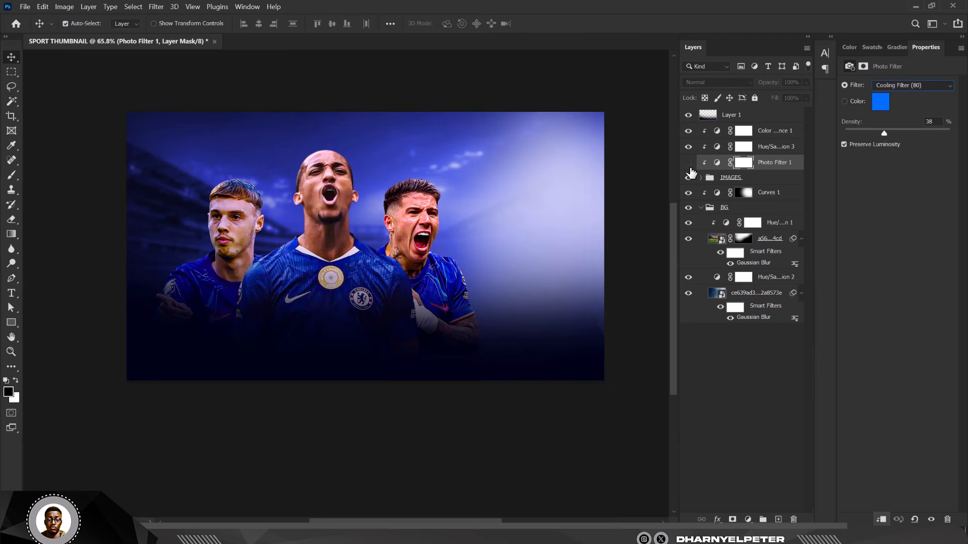
click(689, 163)
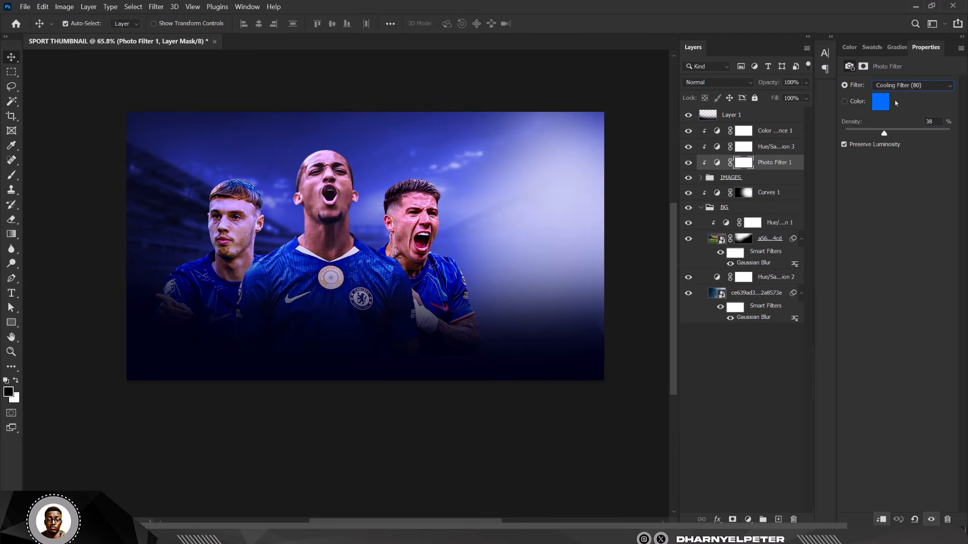
drag(871, 135, 865, 134)
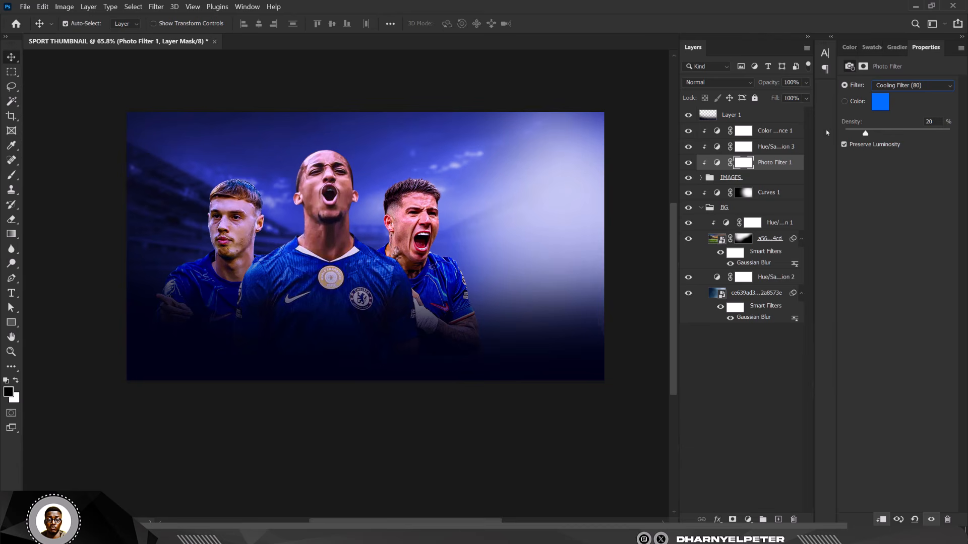
drag(865, 134, 870, 140)
click(441, 77)
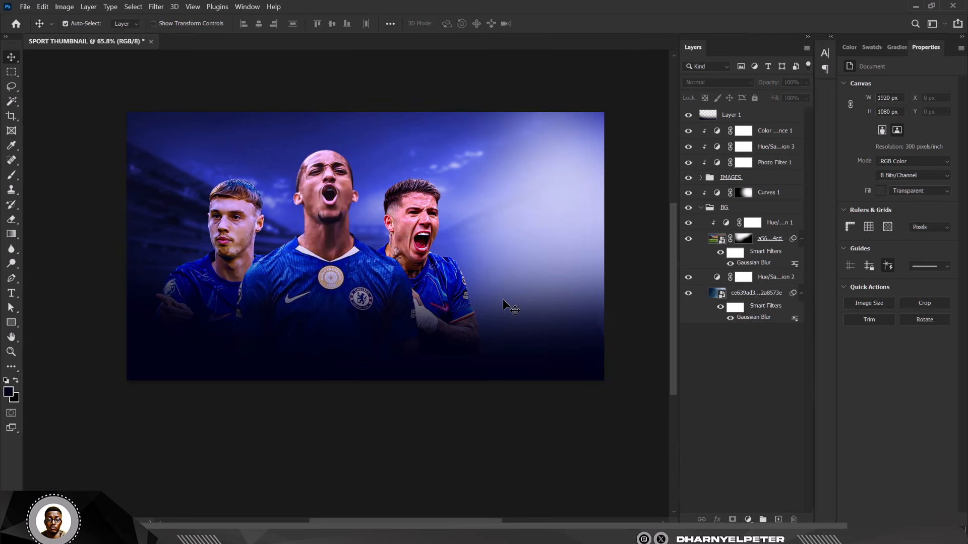
Step: Zoom into the canvas, select Color Balance 1 and bring up the adjustment-layer list
scroll(373, 145, up, 1)
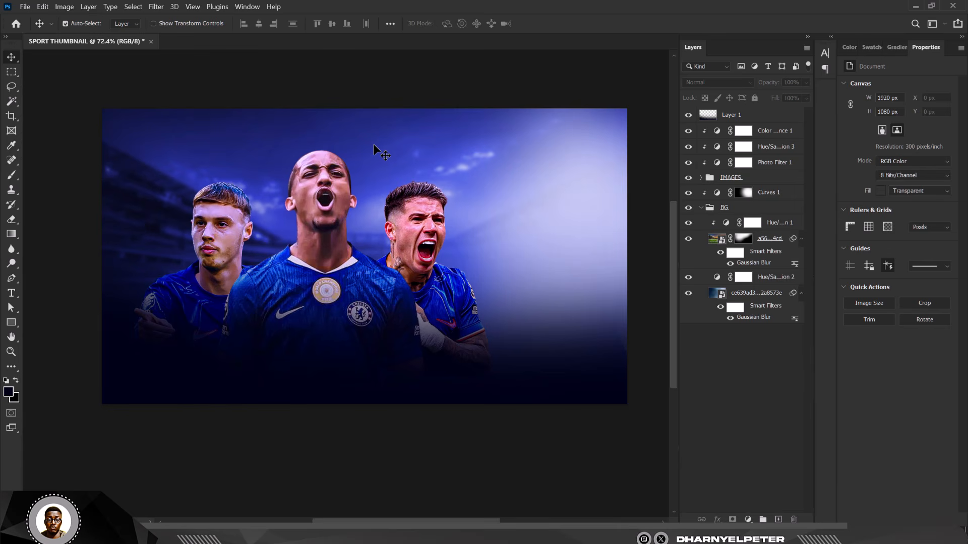
scroll(392, 161, down, 3)
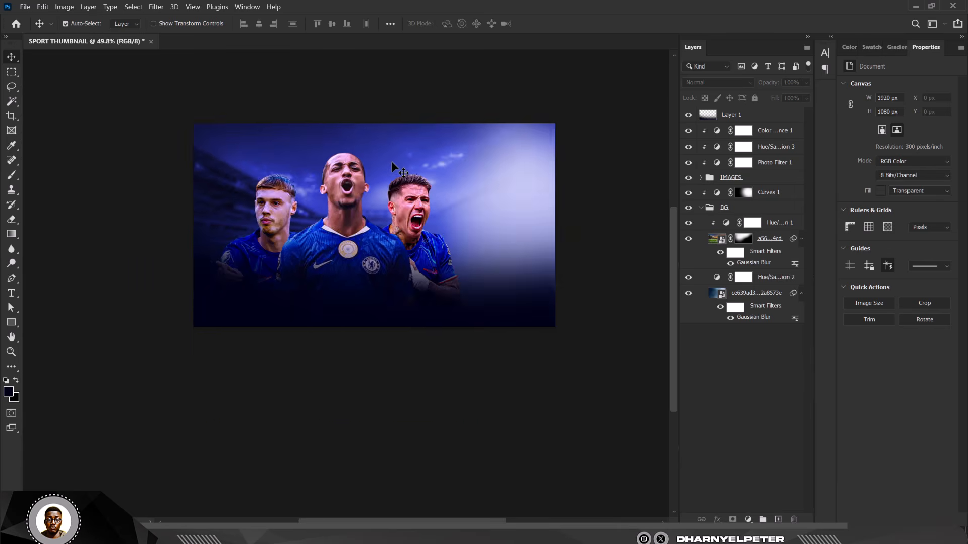
scroll(390, 163, up, 4)
scroll(301, 195, up, 1)
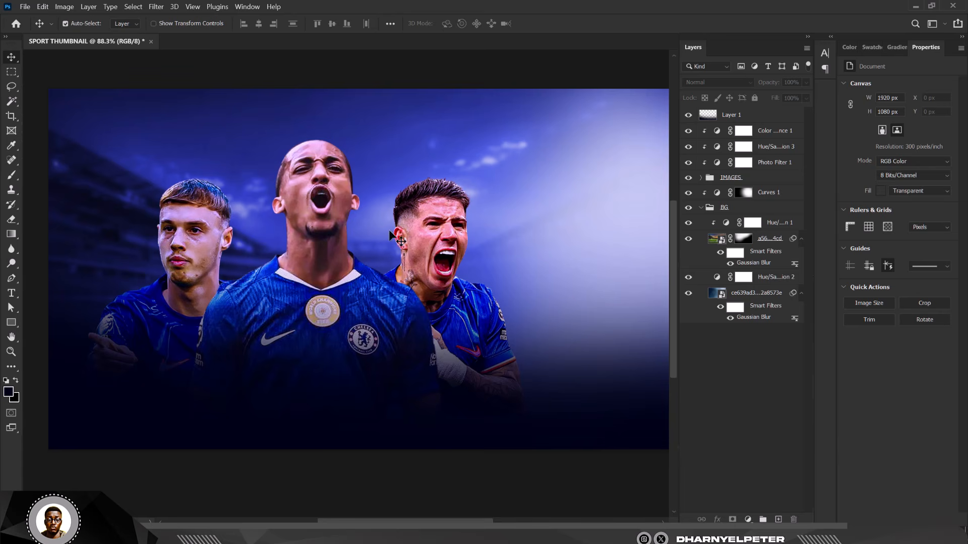
click(766, 132)
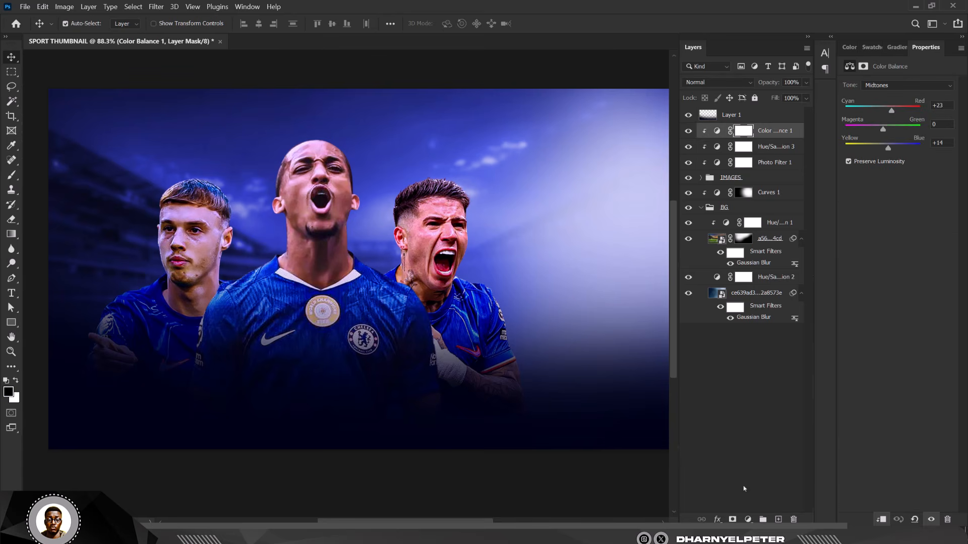
click(748, 520)
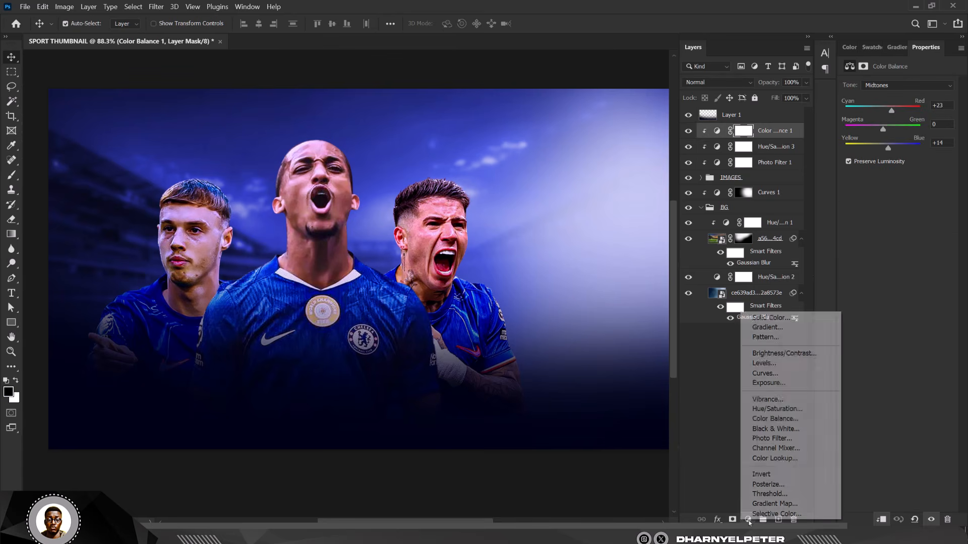
Step: Add a clipped Exposure layer at -1.84 and invert its mask to black
click(784, 384)
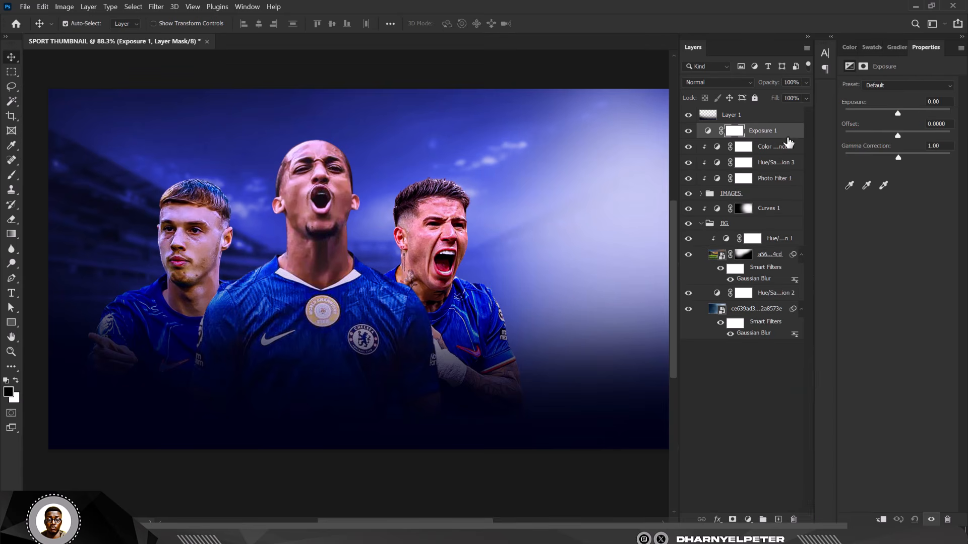
key(ctrl+alt+g)
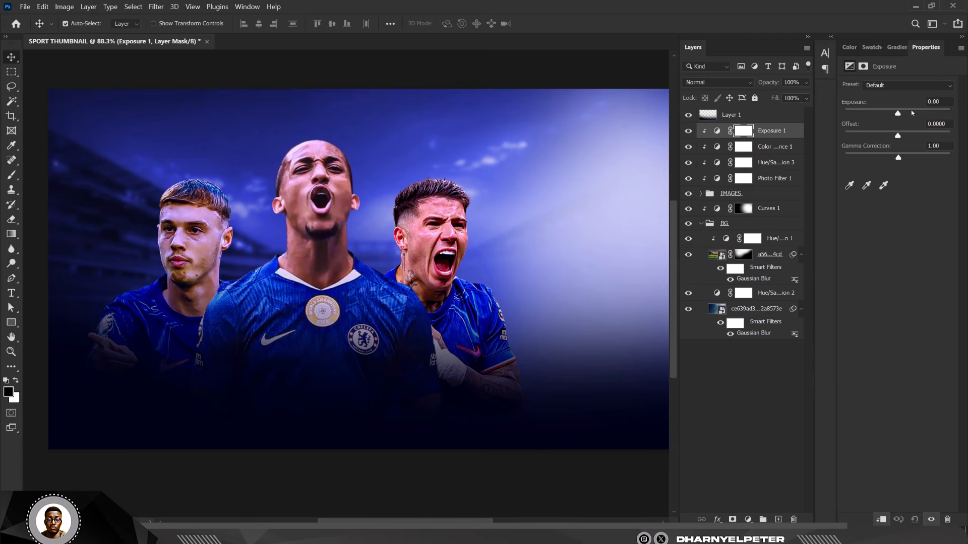
drag(898, 115, 883, 116)
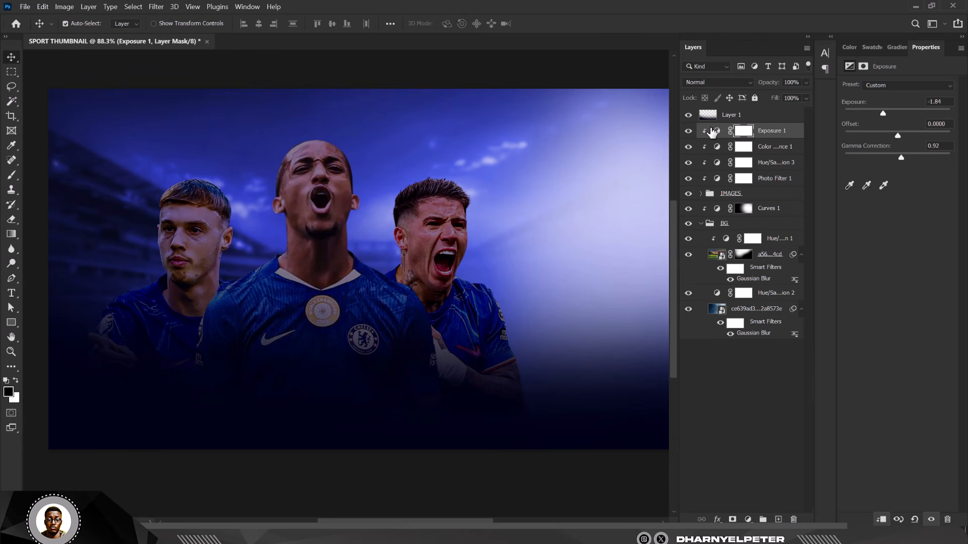
click(743, 132)
key(ctrl+i)
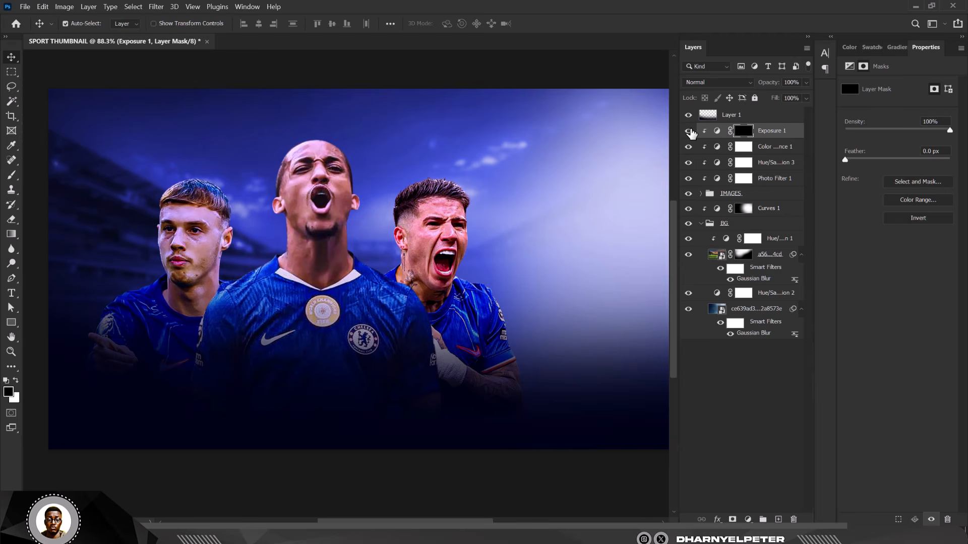
scroll(476, 204, down, 1)
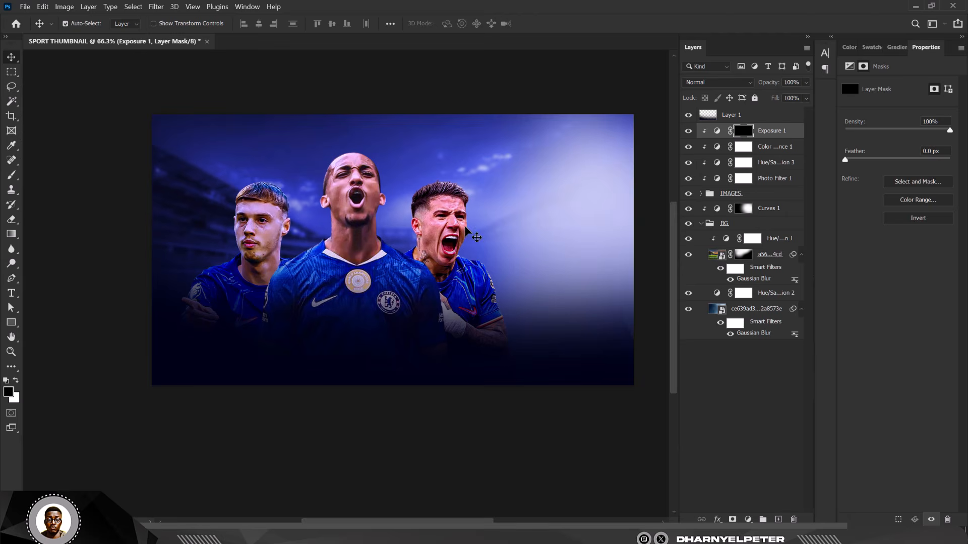
scroll(424, 220, up, 1)
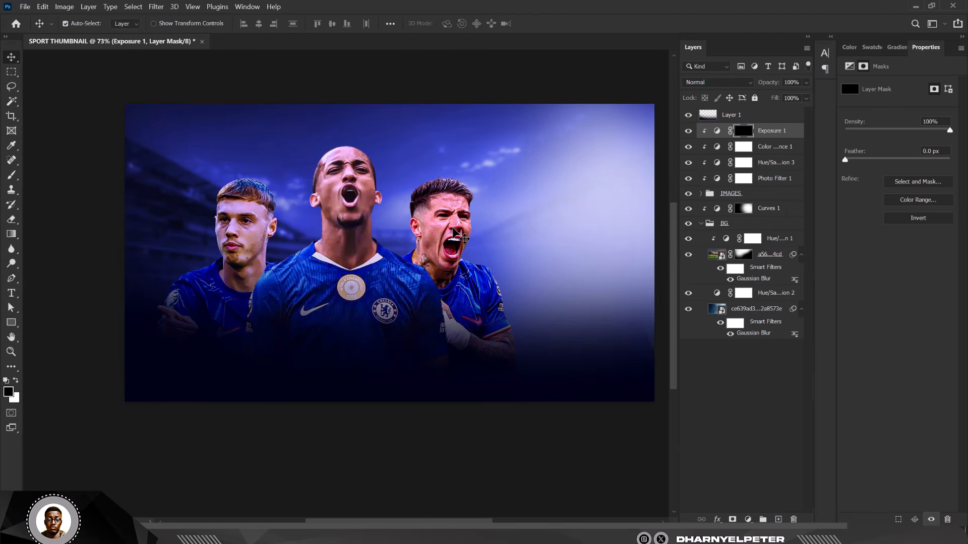
Step: Set up a white Brush at size 175 with 41% flow
key(b)
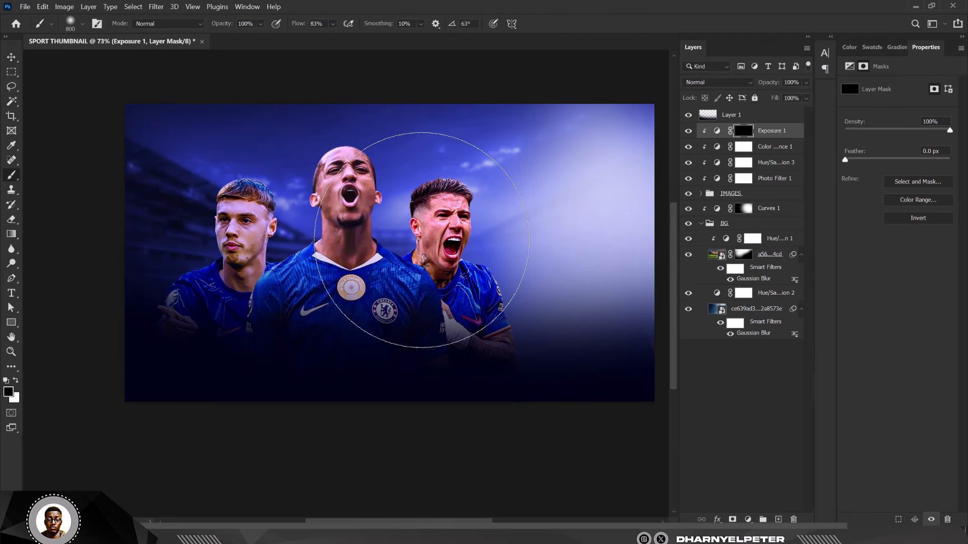
key(bracketleft)
key(bracketleft)
key(bracketleft)
key(bracketleft)
key(bracketleft)
key(bracketleft)
key(bracketleft)
key(bracketleft)
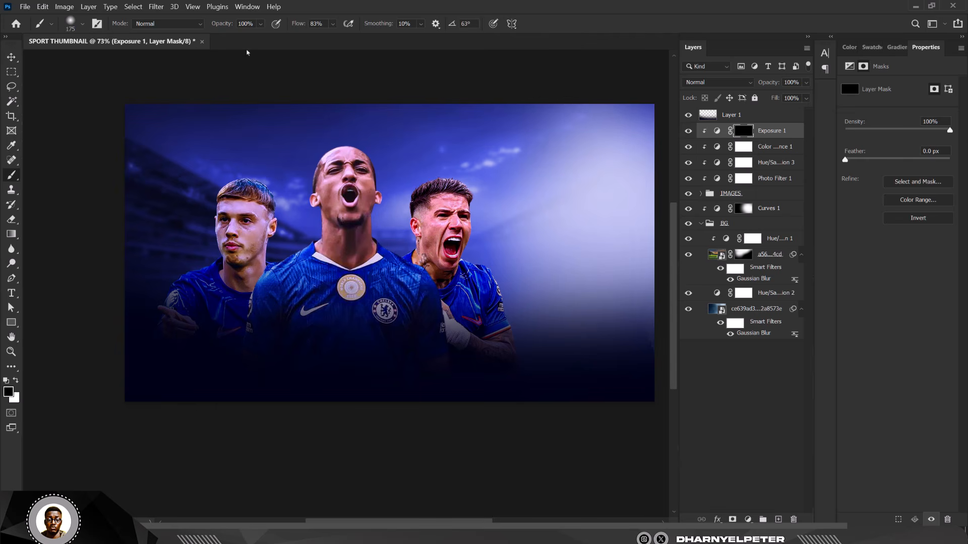
click(333, 28)
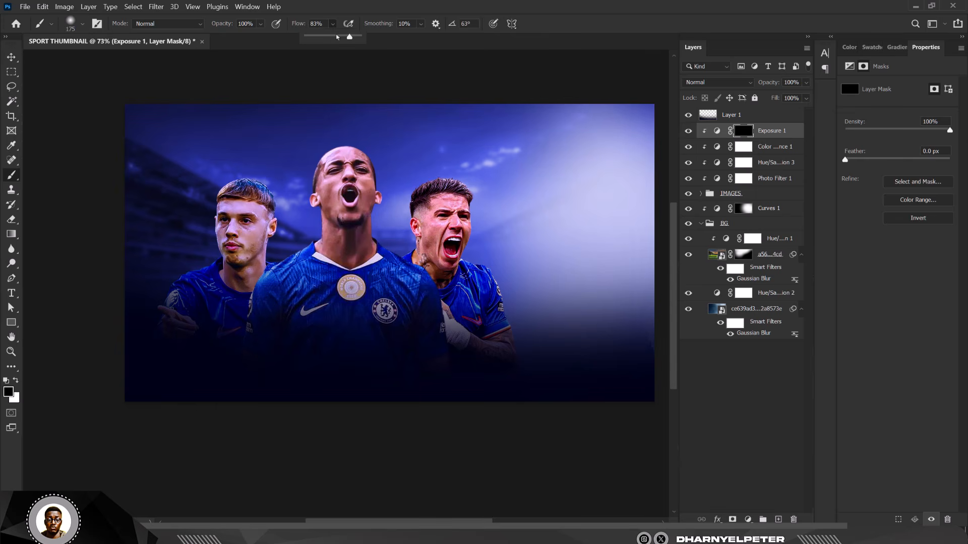
click(409, 215)
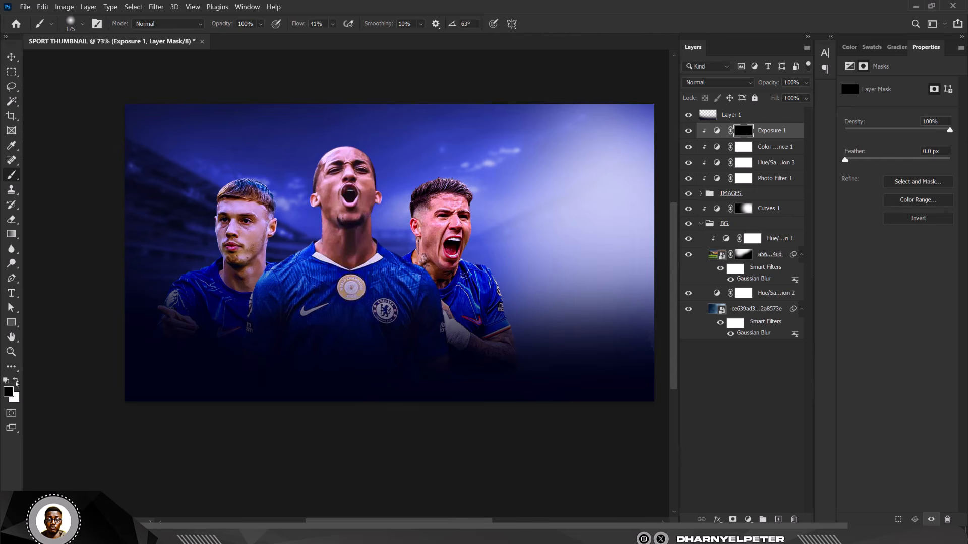
click(15, 380)
Step: Darken the players' ears, necks, left shoulder, hair edge and middle chest on the Exposure 1 mask
mouse_move(416, 250)
mouse_down()
mouse_move(415, 226)
mouse_move(420, 249)
mouse_up()
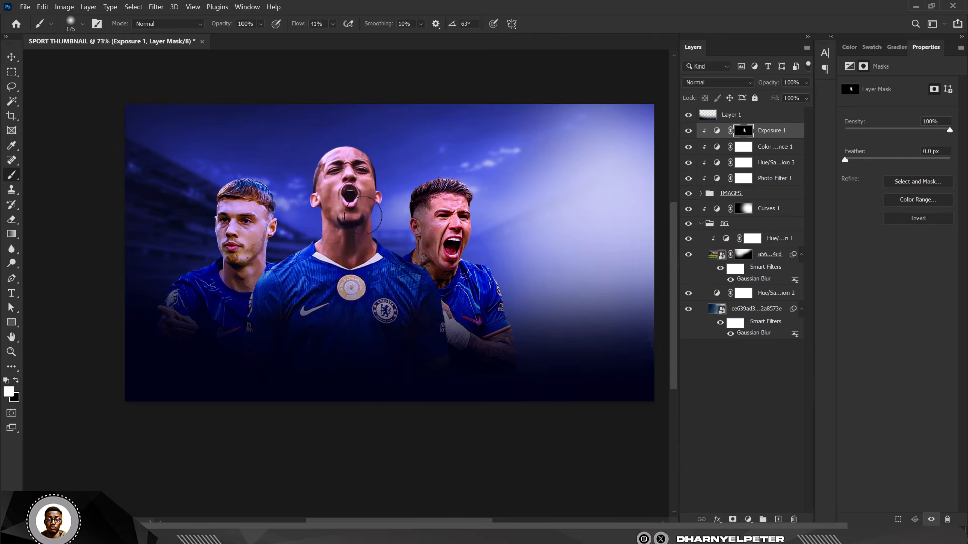
mouse_move(307, 207)
mouse_down()
mouse_move(318, 292)
mouse_move(289, 307)
mouse_up()
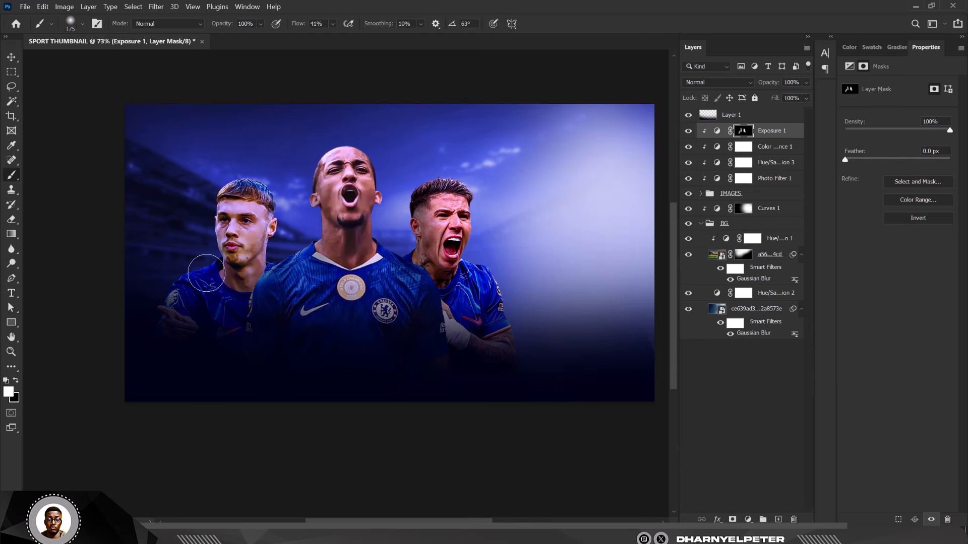
drag(210, 272, 171, 346)
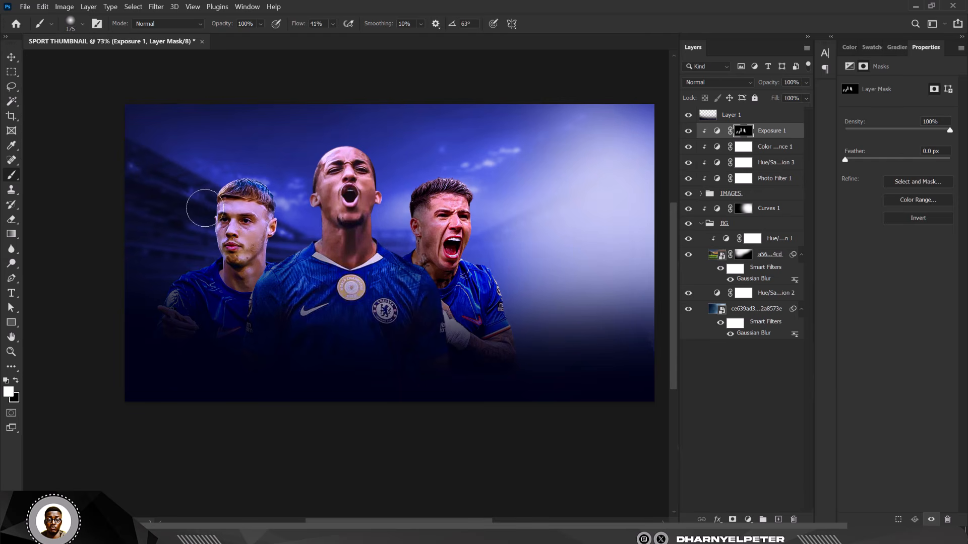
mouse_move(198, 206)
mouse_down()
mouse_move(227, 183)
mouse_move(209, 198)
mouse_up()
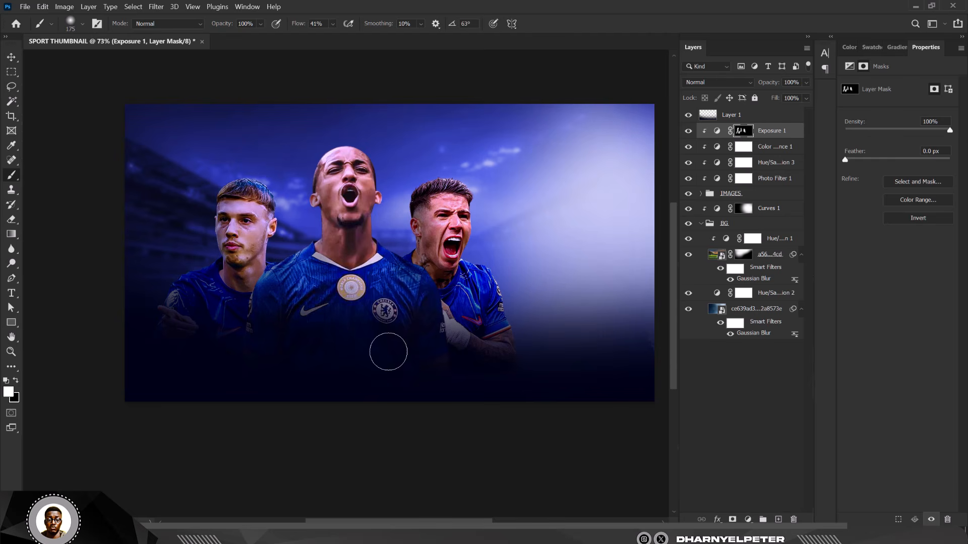
mouse_move(320, 292)
mouse_down()
mouse_move(270, 313)
mouse_move(321, 323)
mouse_move(325, 352)
mouse_up()
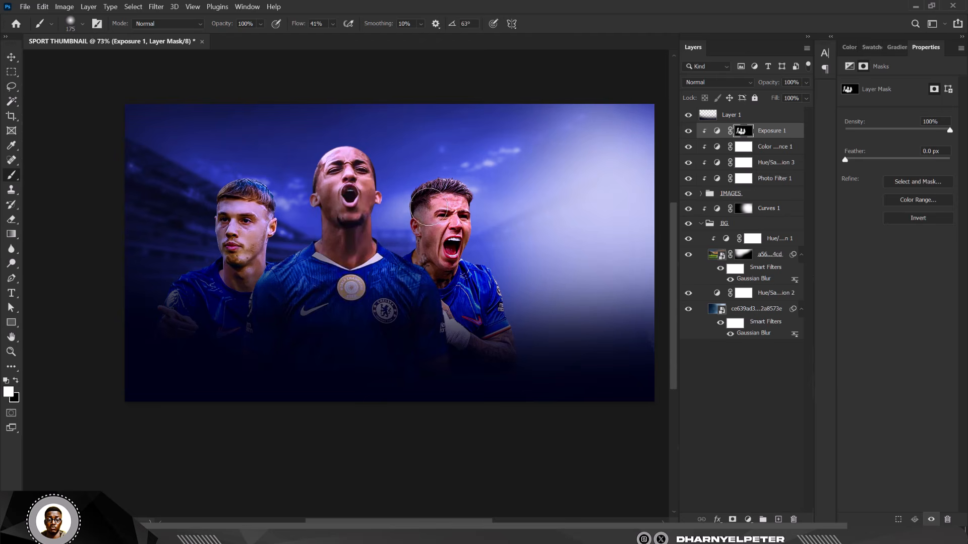
Step: With a 50-px brush, shade the centre player's chin, mouth side, temple and hairline
key(bracketleft)
scroll(345, 219, up, 3)
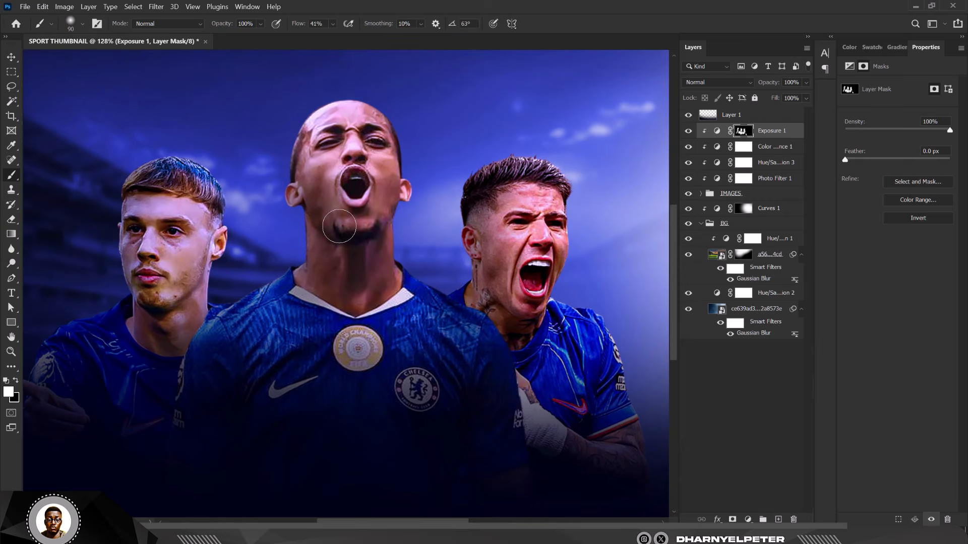
key(bracketleft)
key(bracketleft)
key(bracketleft)
key(bracketleft)
mouse_move(346, 225)
mouse_down()
mouse_move(339, 212)
mouse_move(344, 225)
mouse_up()
drag(346, 163, 340, 198)
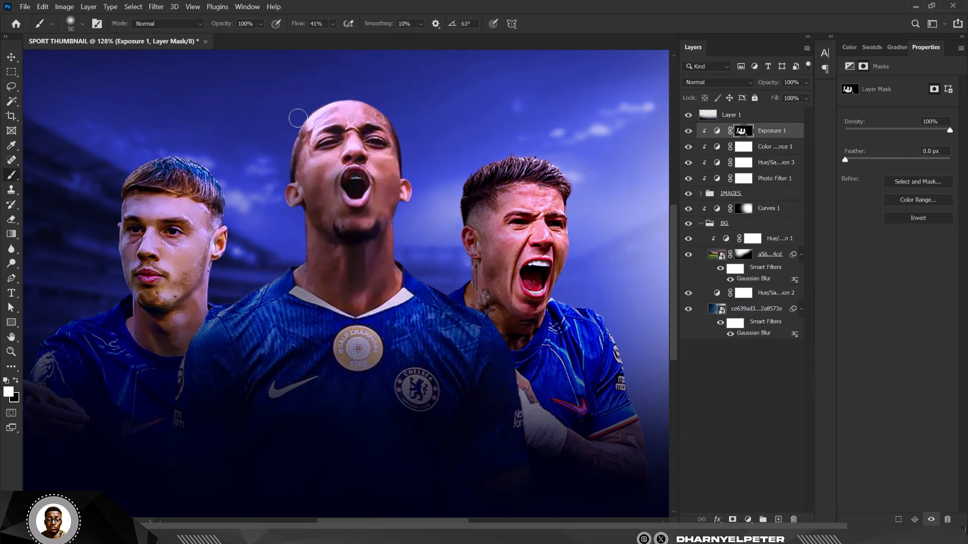
mouse_move(295, 140)
mouse_down()
mouse_move(302, 147)
mouse_move(299, 128)
mouse_up()
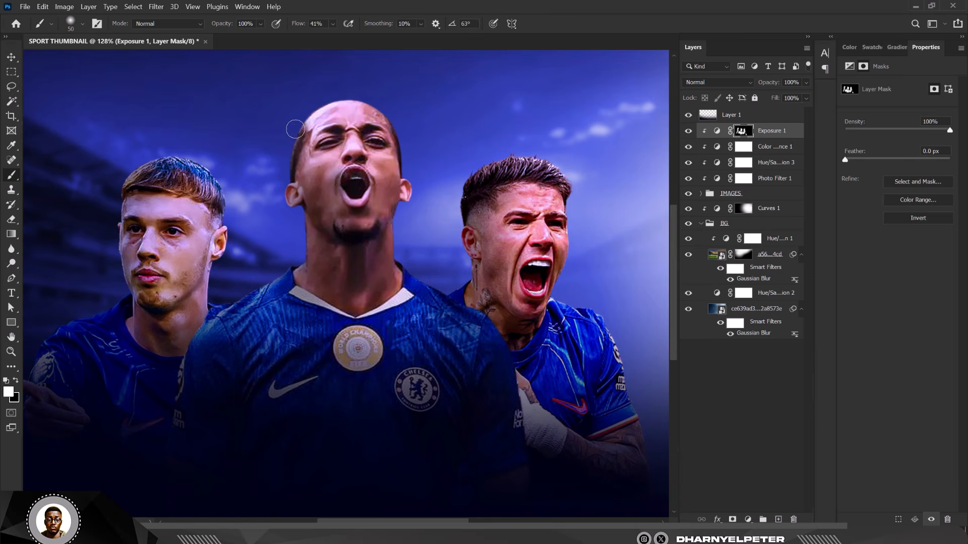
scroll(281, 126, down, 5)
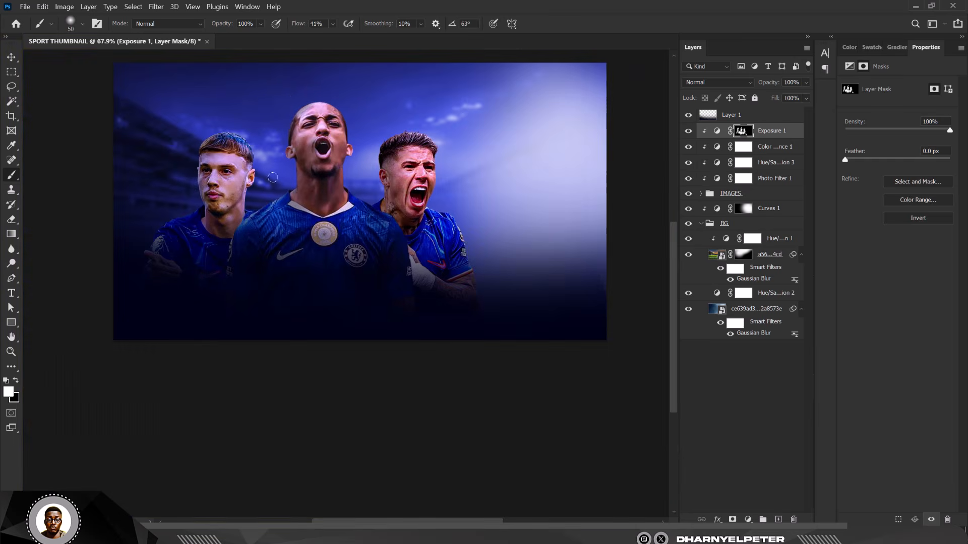
scroll(286, 97, up, 3)
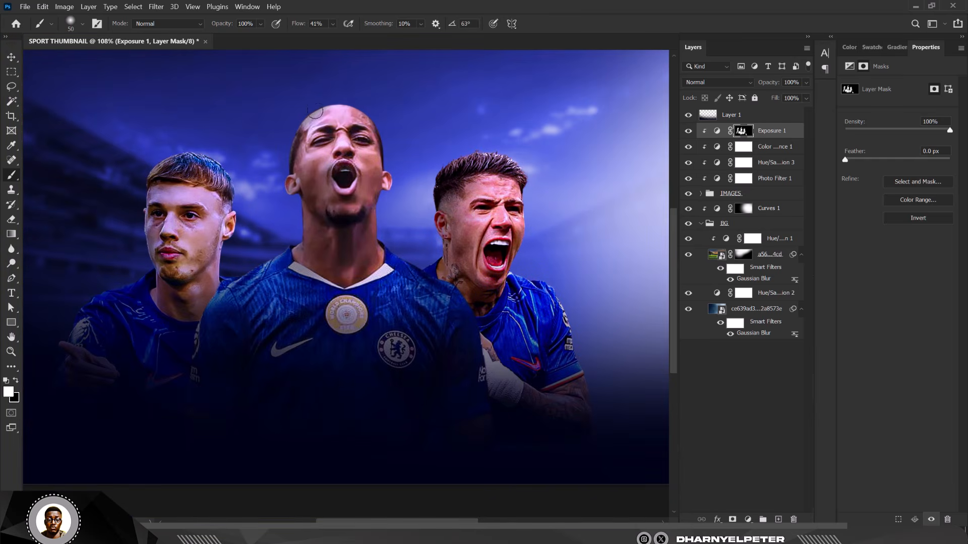
Step: Swap to black and back to white, zooming in and out to check the Exposure 1 shading
key(x)
scroll(281, 210, down, 3)
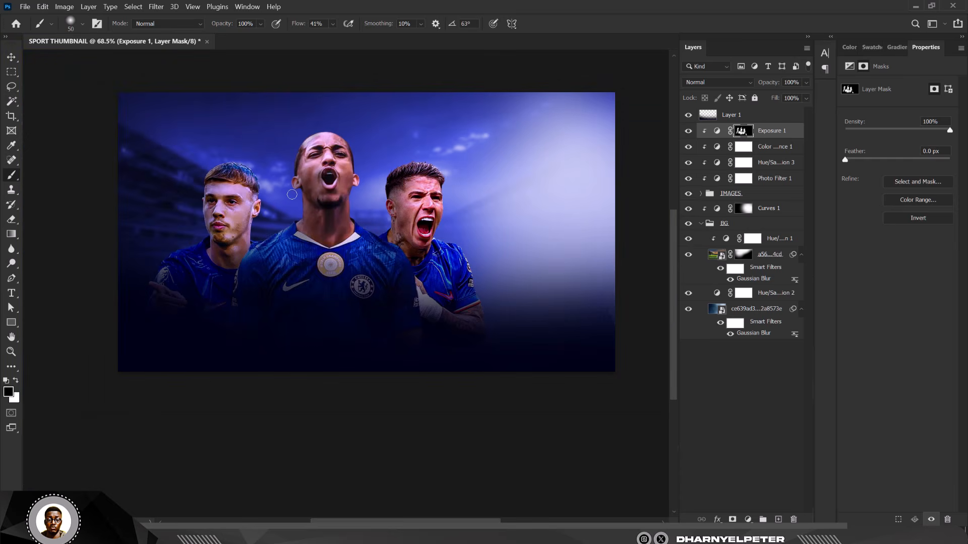
scroll(270, 233, up, 5)
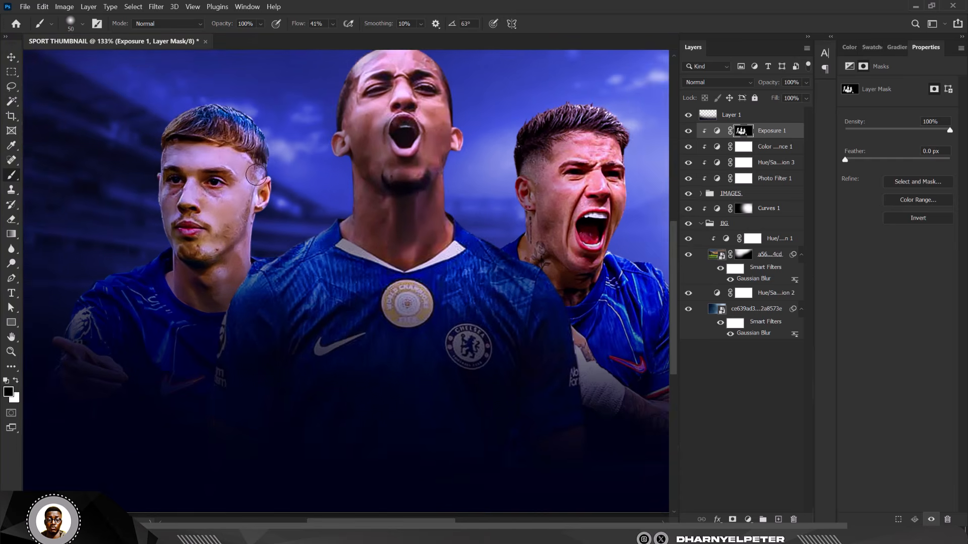
key(x)
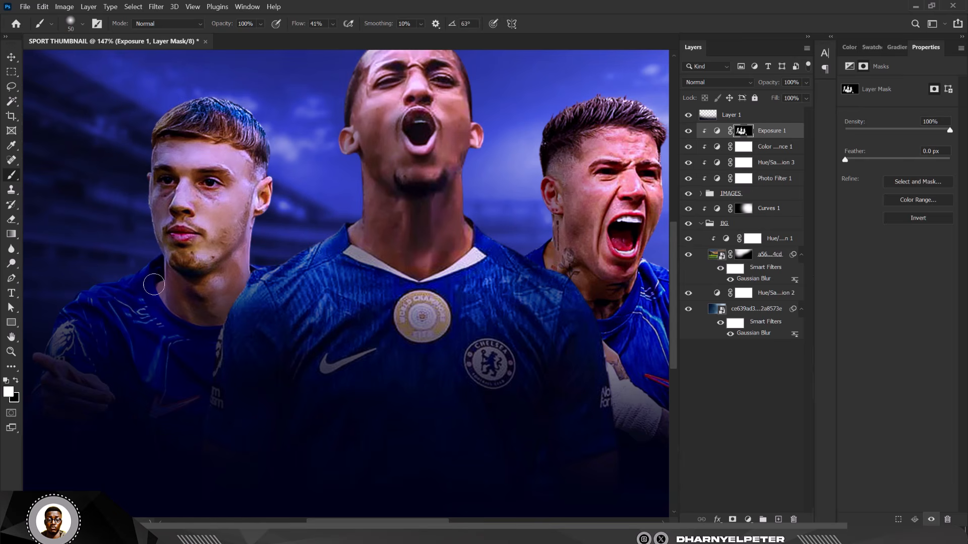
scroll(282, 185, down, 4)
scroll(308, 192, down, 3)
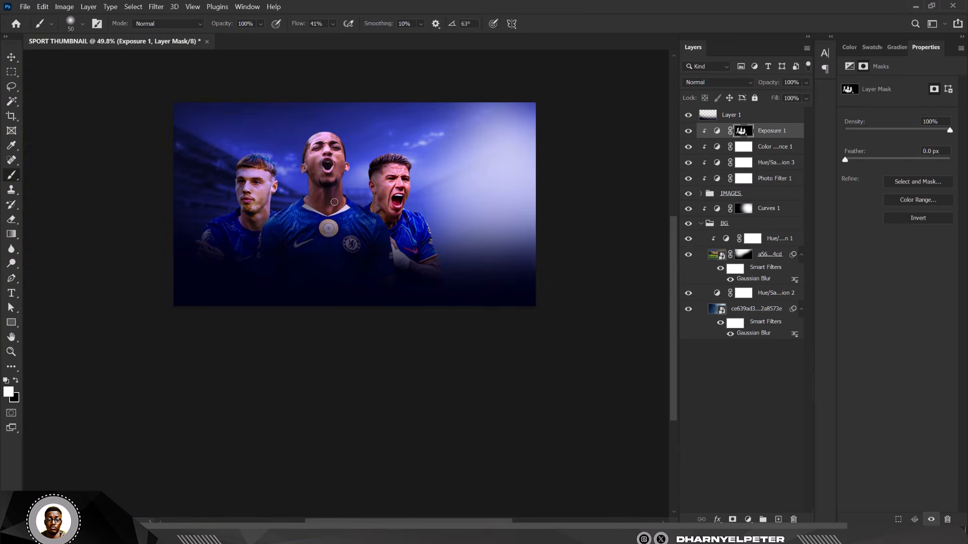
scroll(334, 202, up, 4)
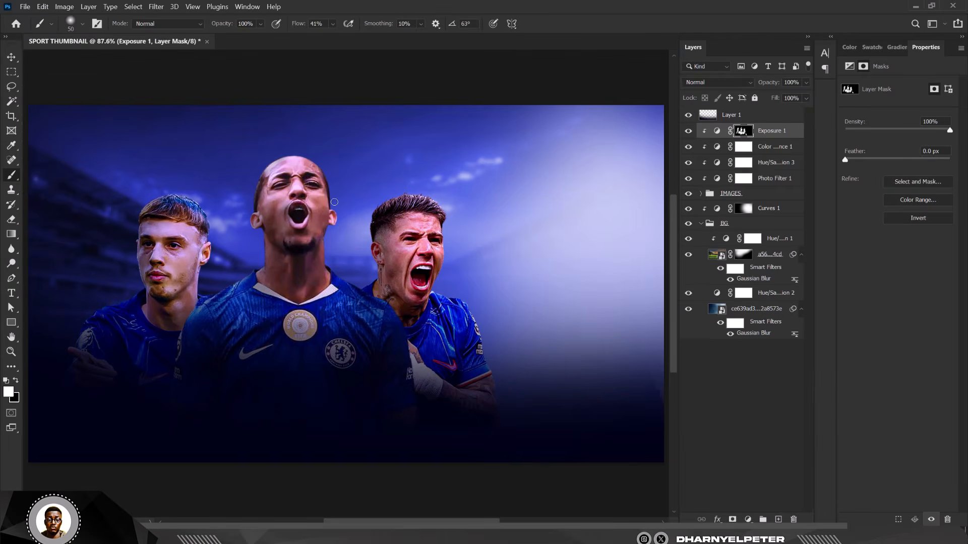
scroll(380, 254, up, 3)
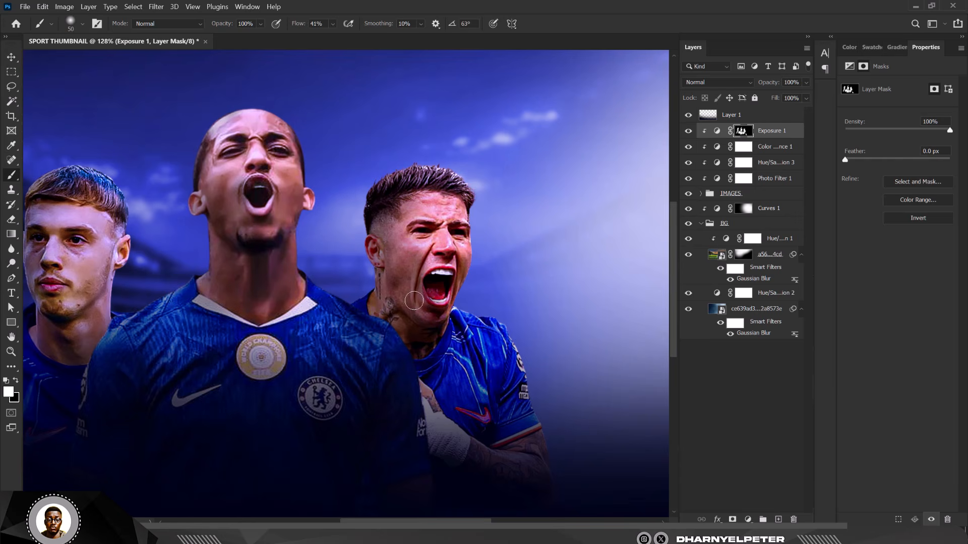
scroll(418, 271, down, 8)
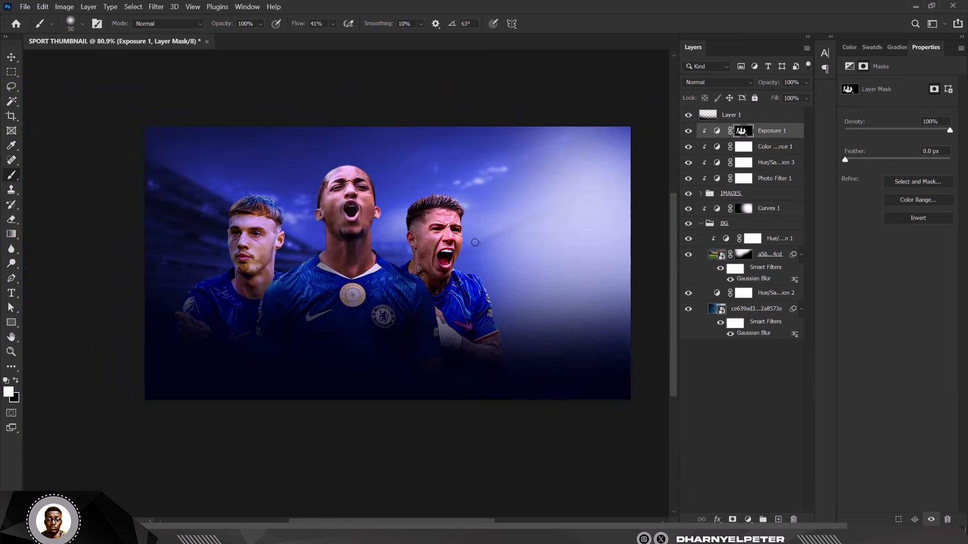
scroll(361, 245, up, 4)
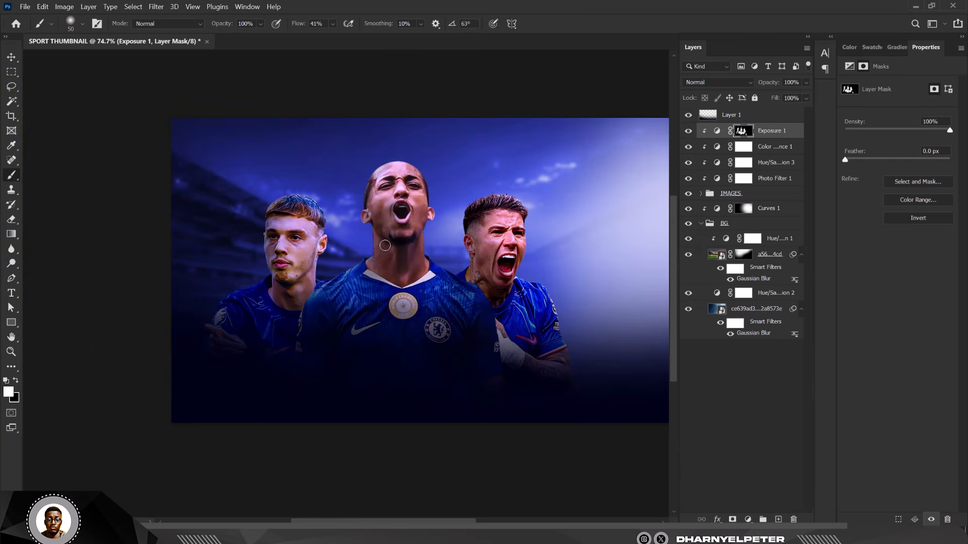
scroll(385, 245, up, 1)
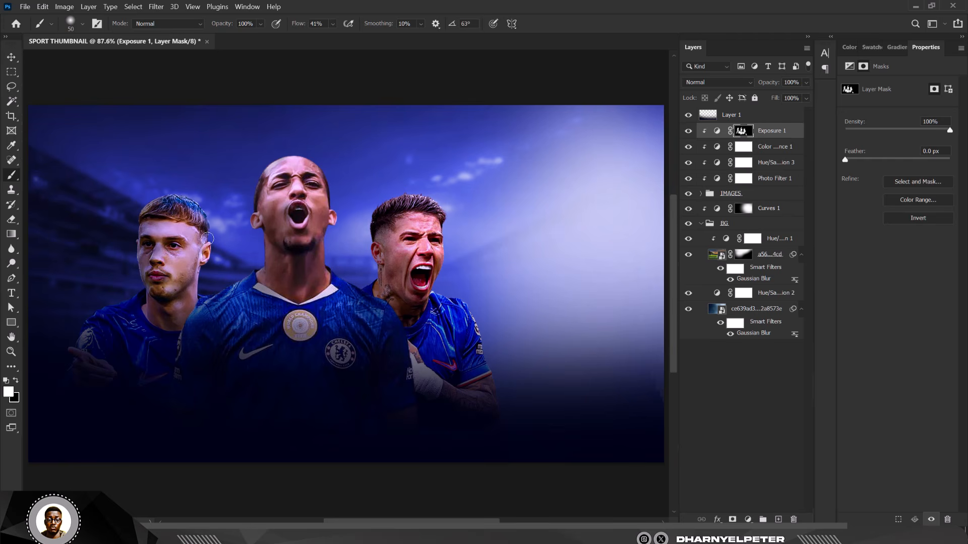
scroll(207, 238, down, 3)
scroll(231, 237, up, 3)
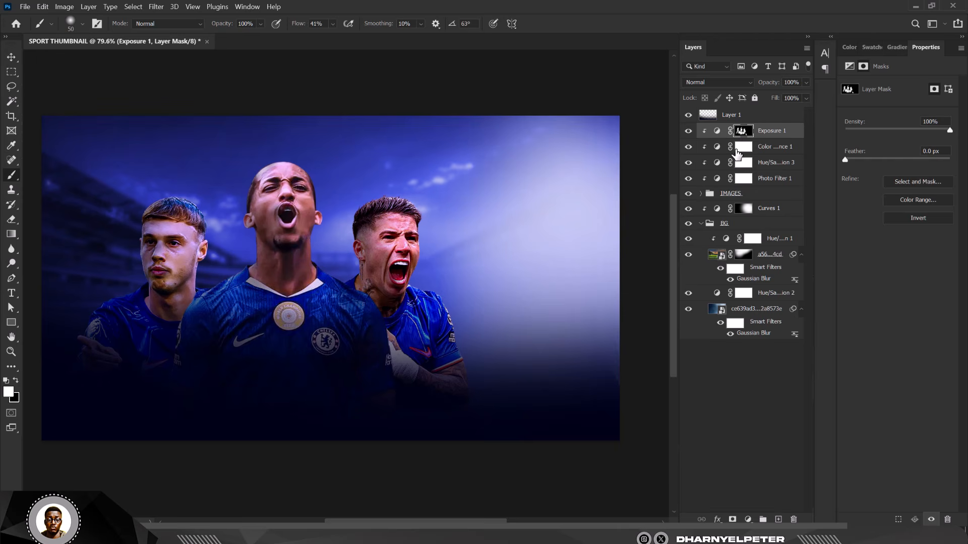
Step: Add a clipped Curves layer lifting midtones and white point, with its mask inverted to black
click(748, 520)
click(764, 373)
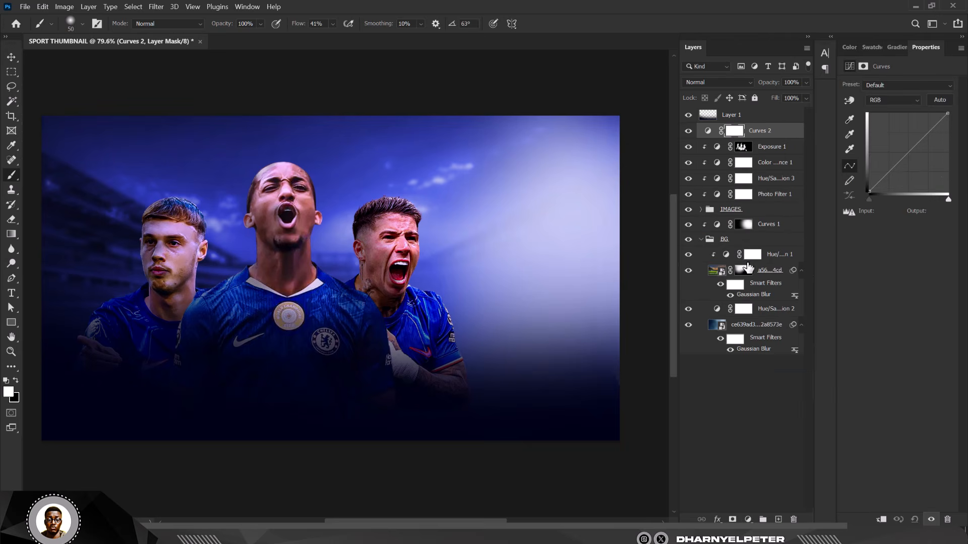
drag(908, 152, 901, 145)
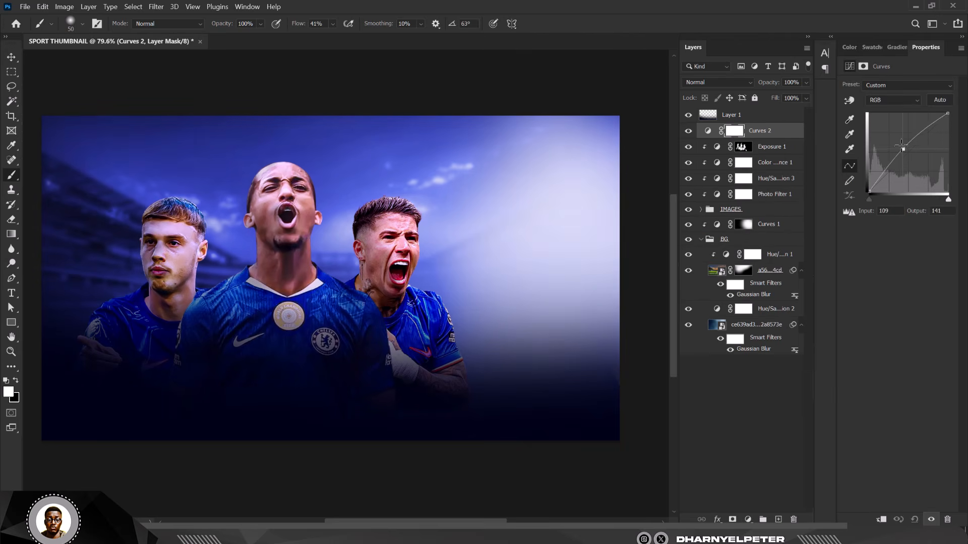
drag(735, 137, 773, 134)
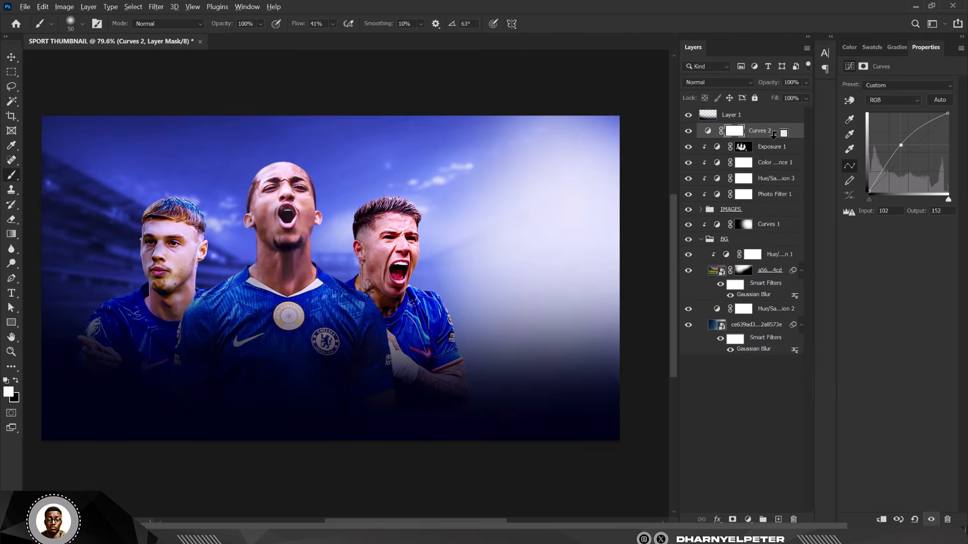
drag(948, 113, 928, 111)
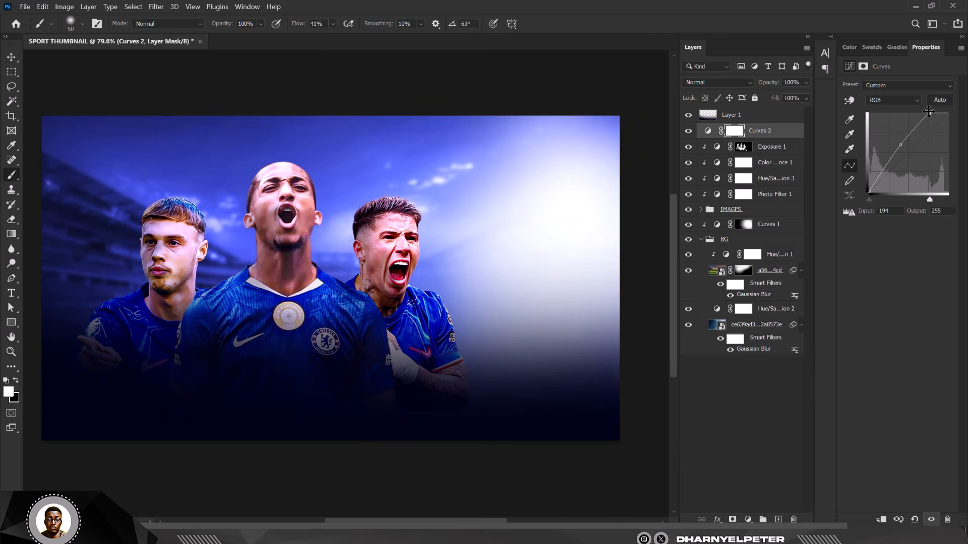
click(776, 133)
key(ctrl+alt+g)
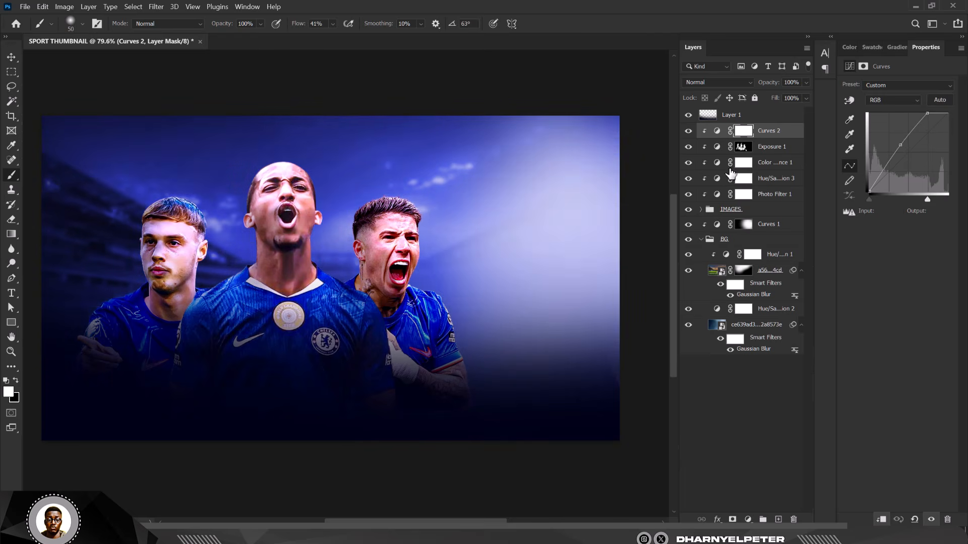
click(744, 131)
key(ctrl+i)
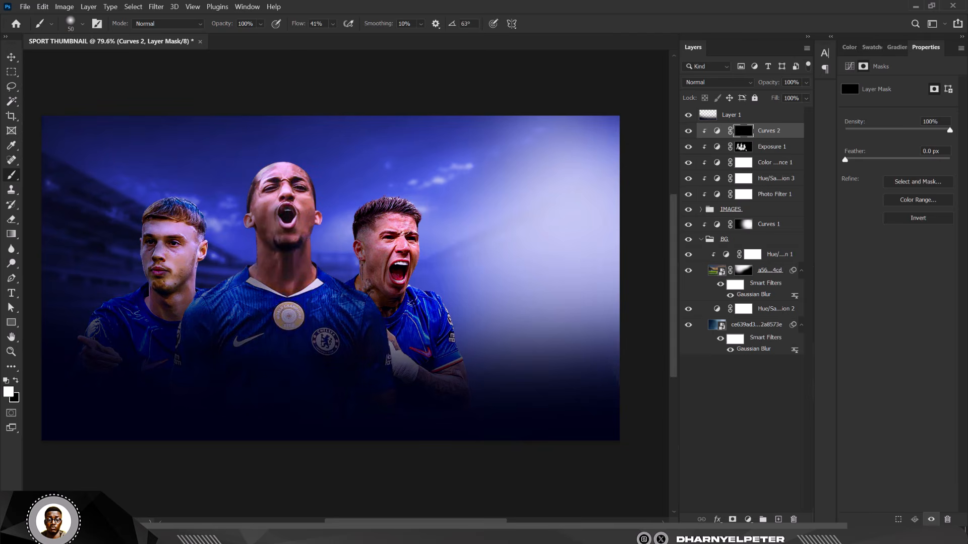
Step: Brighten the right player's cheek, jaw, nose, forehead, hair edge and shoulder through the Curves 2 mask
scroll(412, 229, up, 4)
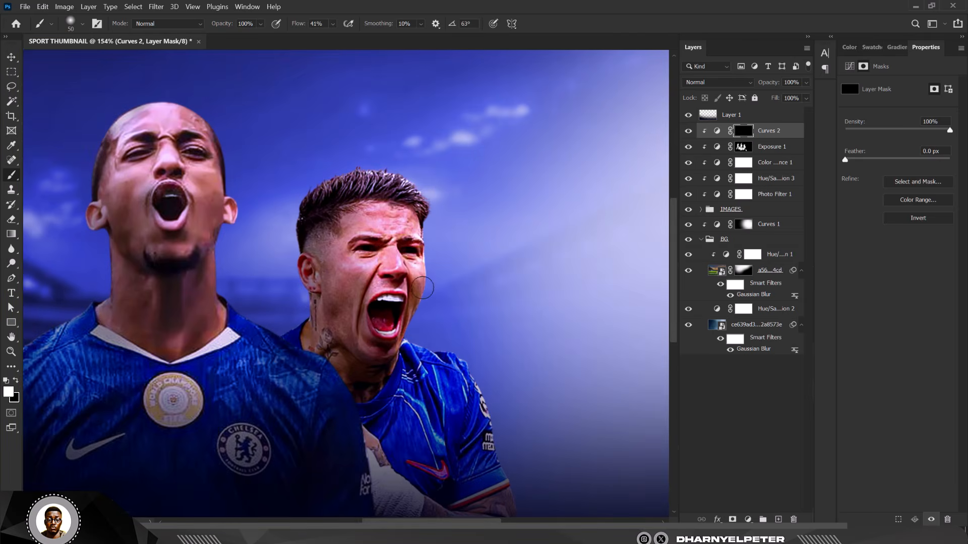
mouse_move(422, 288)
mouse_down()
mouse_move(422, 342)
mouse_move(427, 293)
mouse_move(411, 325)
mouse_up()
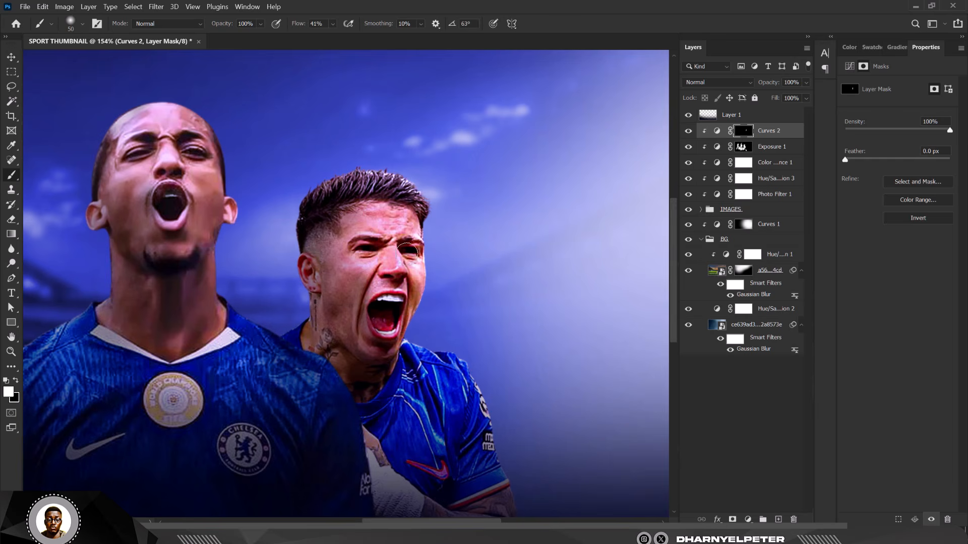
mouse_move(397, 251)
mouse_down()
mouse_move(403, 288)
mouse_move(394, 224)
mouse_move(405, 207)
mouse_move(436, 216)
mouse_up()
mouse_move(386, 159)
mouse_down()
mouse_move(360, 174)
mouse_move(392, 180)
mouse_up()
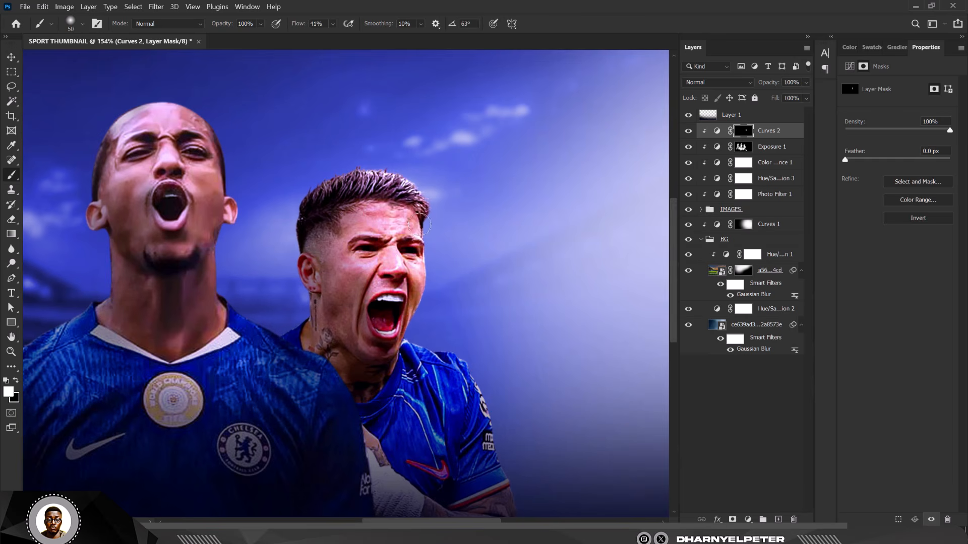
mouse_move(425, 218)
mouse_down()
mouse_move(418, 327)
mouse_move(458, 367)
mouse_move(484, 422)
mouse_up()
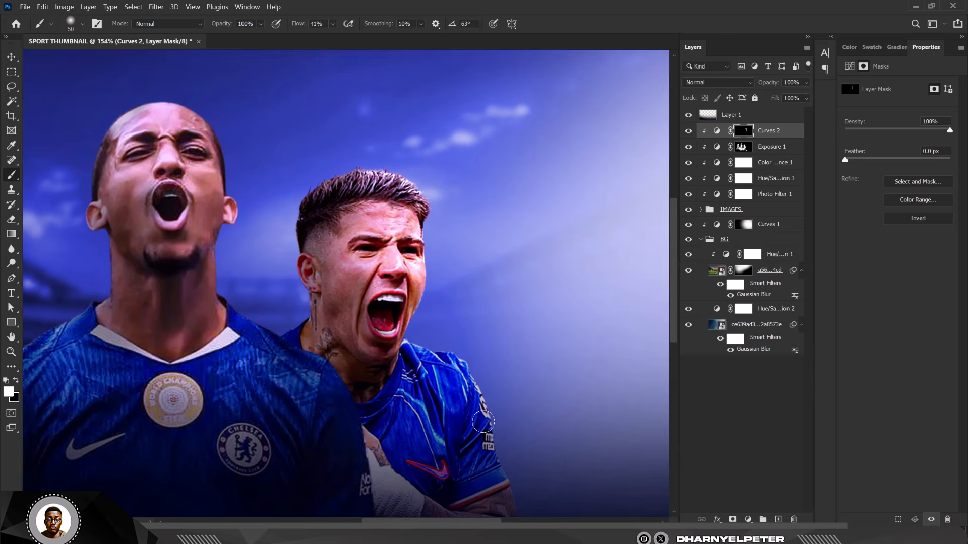
drag(474, 361, 516, 501)
scroll(451, 275, down, 4)
scroll(491, 388, up, 4)
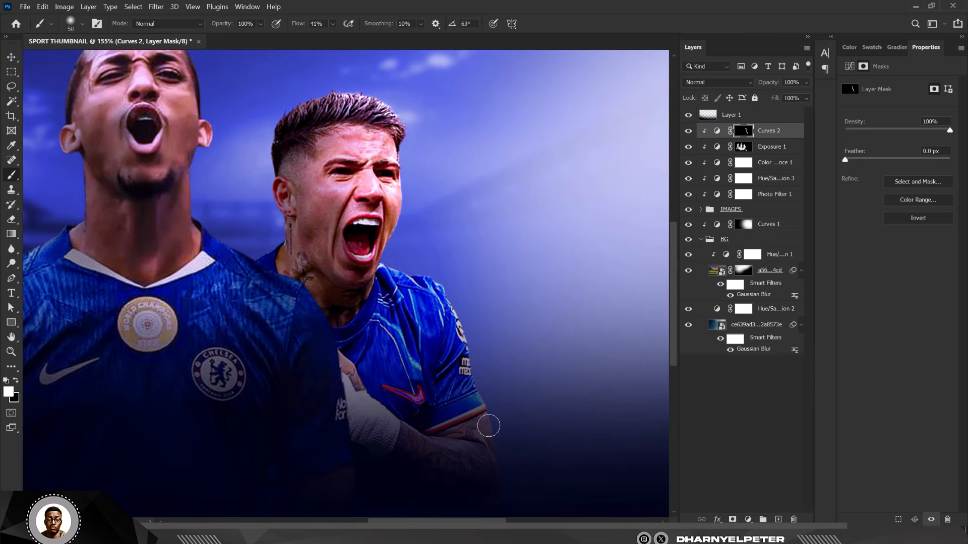
Step: With an 80-px brush, brighten the centre player's forehead, neck and shoulder
key(bracketright)
key(bracketright)
key(bracketright)
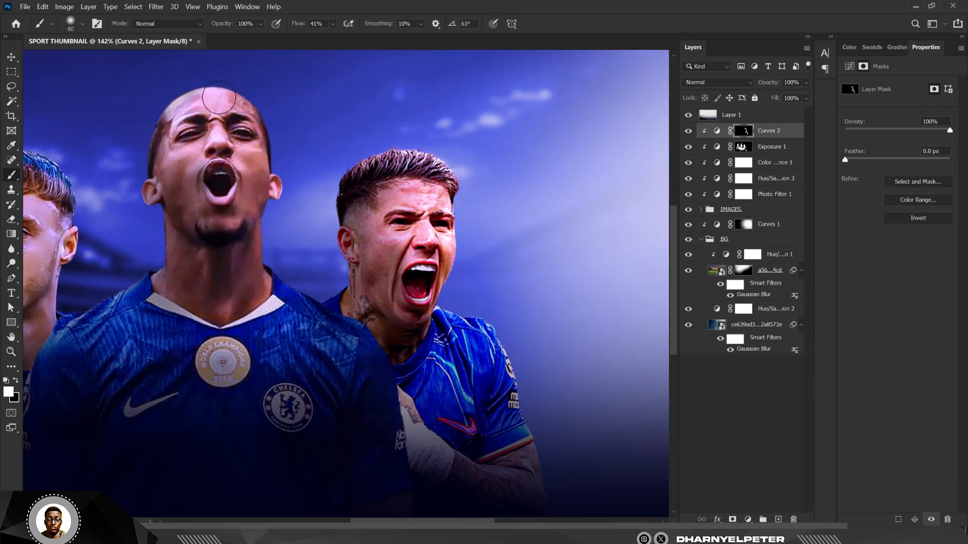
mouse_move(217, 102)
mouse_down()
mouse_move(244, 126)
mouse_move(244, 155)
mouse_move(191, 100)
mouse_move(301, 126)
mouse_move(236, 89)
mouse_move(274, 158)
mouse_move(286, 216)
mouse_move(257, 155)
mouse_move(256, 258)
mouse_move(253, 184)
mouse_move(252, 213)
mouse_up()
scroll(252, 213, down, 5)
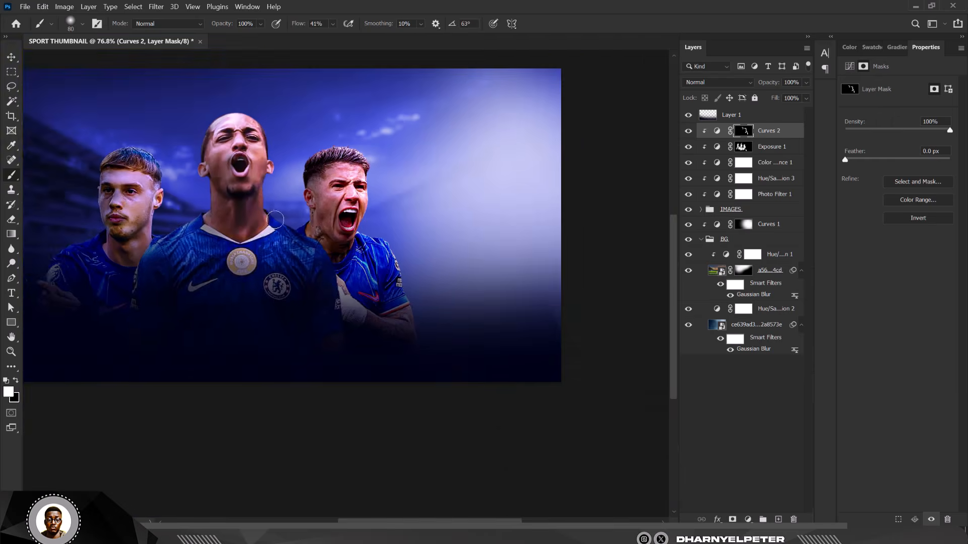
scroll(272, 232, up, 4)
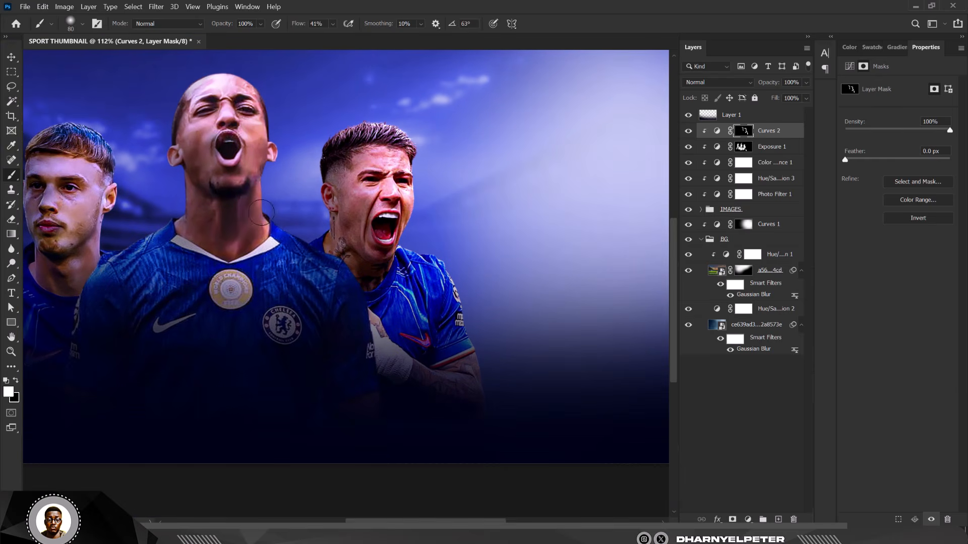
mouse_move(262, 212)
mouse_down()
mouse_move(260, 240)
mouse_move(238, 227)
mouse_move(243, 235)
mouse_up()
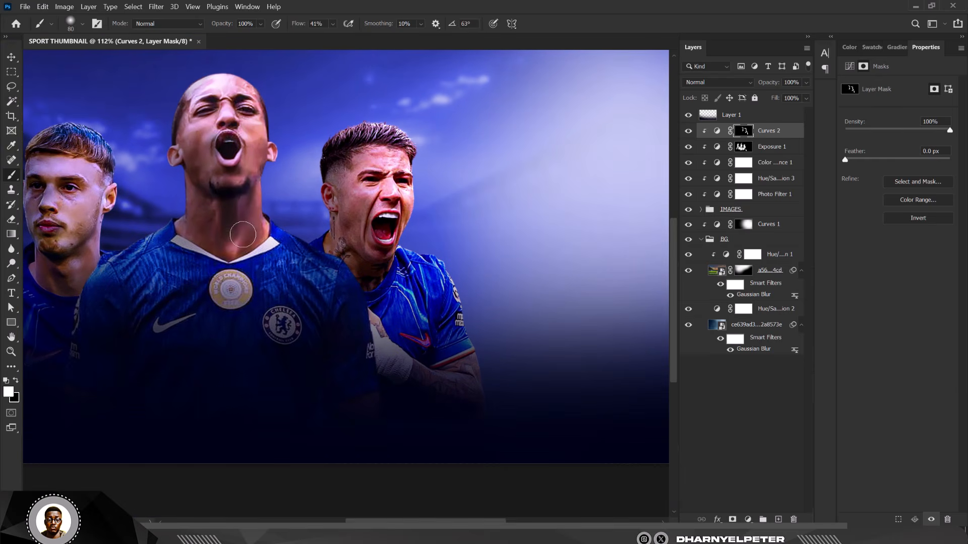
mouse_move(271, 204)
mouse_down()
mouse_move(271, 216)
mouse_move(318, 245)
mouse_move(354, 320)
mouse_move(371, 317)
mouse_up()
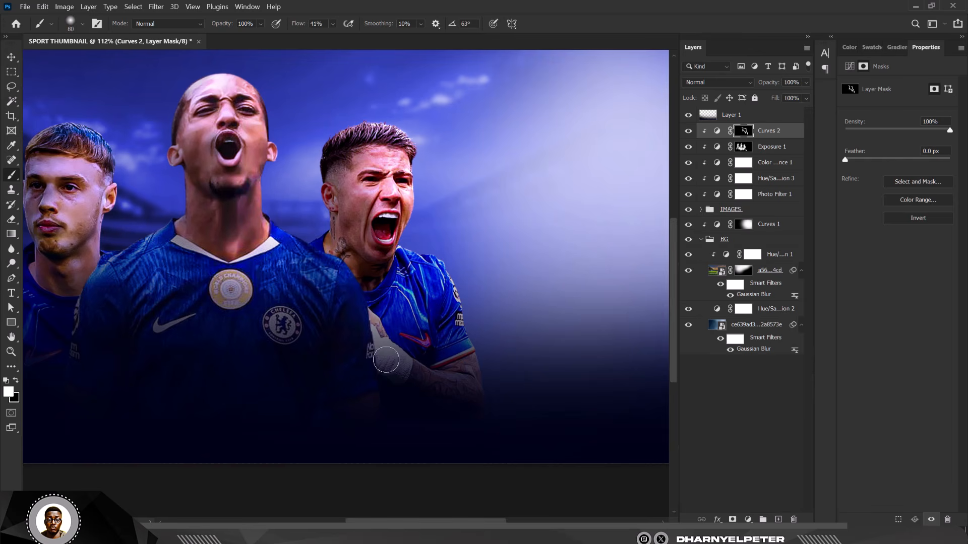
Step: Brighten the left player's hair, neck and cheek, then the skin beside the centre player's mouth
key(ctrl+0)
scroll(252, 230, up, 5)
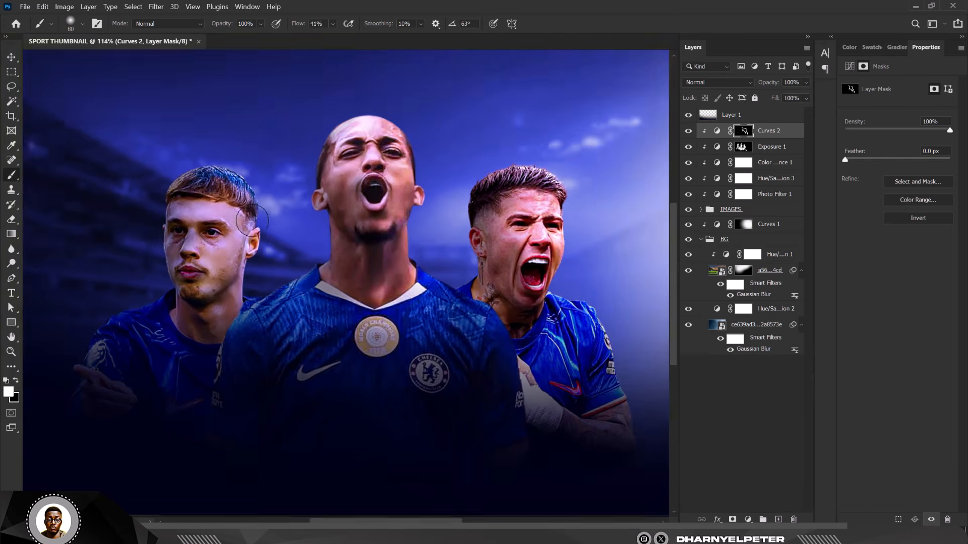
mouse_move(252, 172)
mouse_down()
mouse_move(237, 181)
mouse_move(263, 271)
mouse_move(260, 247)
mouse_move(244, 315)
mouse_move(243, 277)
mouse_move(228, 247)
mouse_move(201, 234)
mouse_move(215, 326)
mouse_up()
click(232, 227)
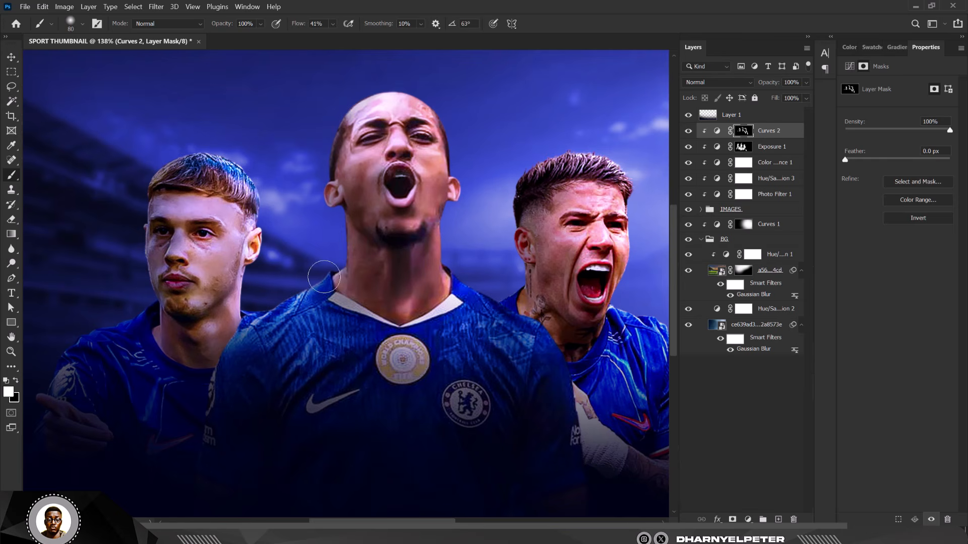
scroll(377, 187, down, 9)
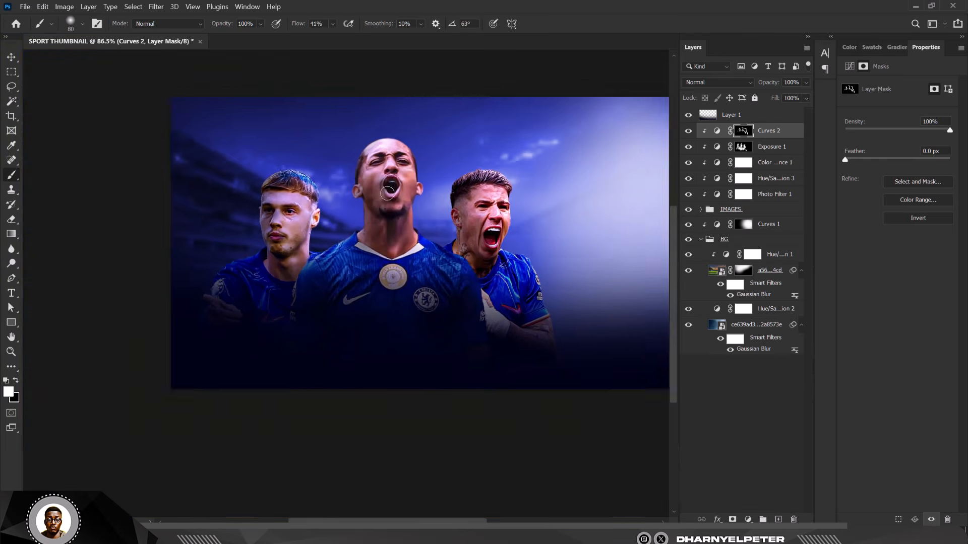
scroll(380, 240, down, 3)
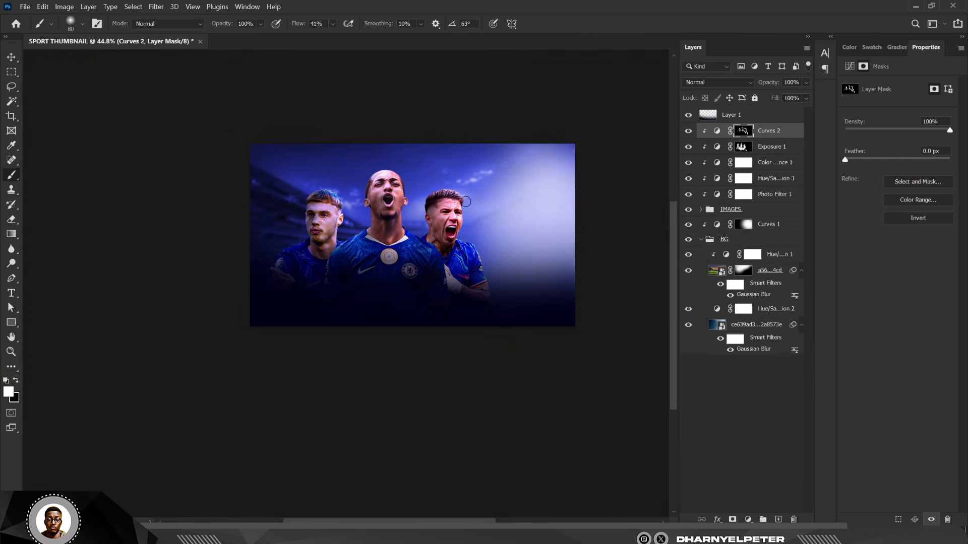
scroll(466, 201, up, 10)
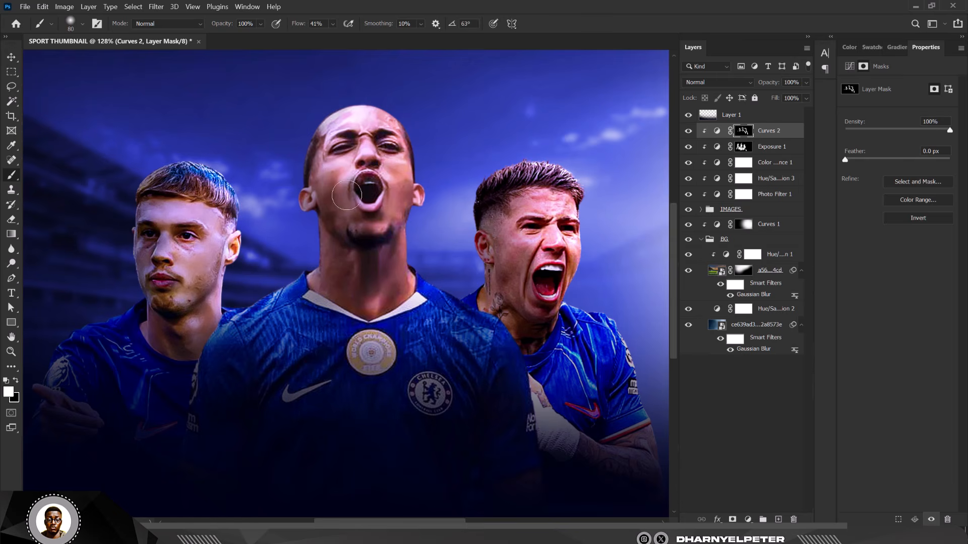
drag(347, 195, 354, 208)
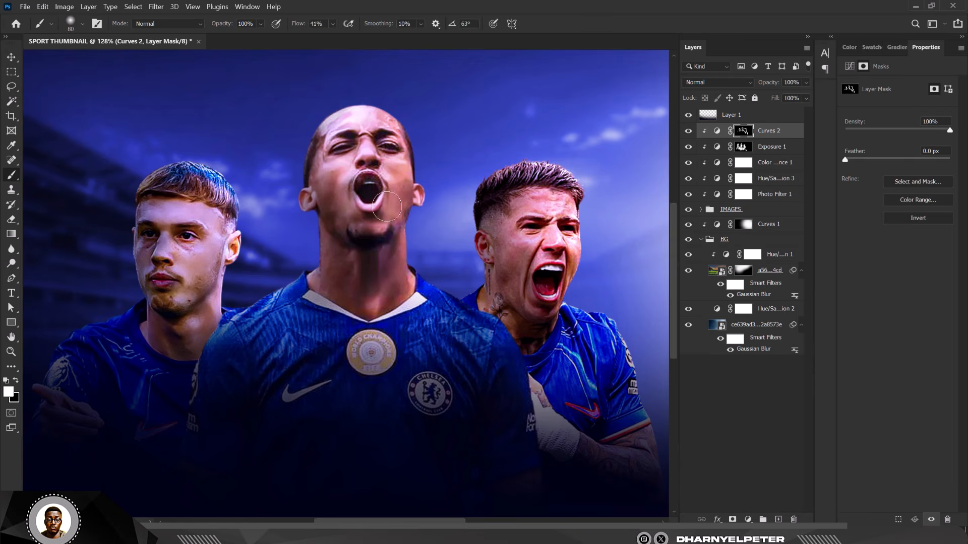
scroll(386, 265, down, 5)
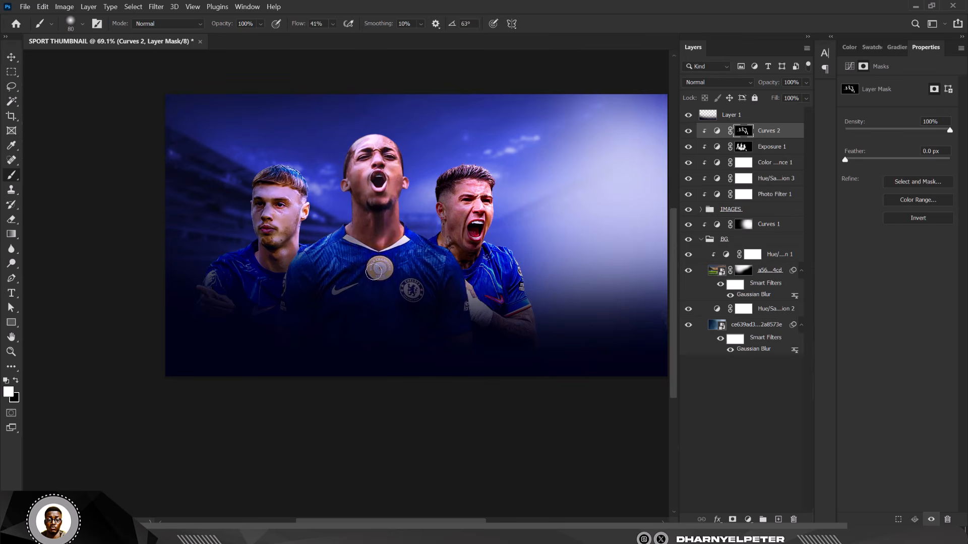
scroll(394, 194, down, 3)
scroll(407, 197, up, 2)
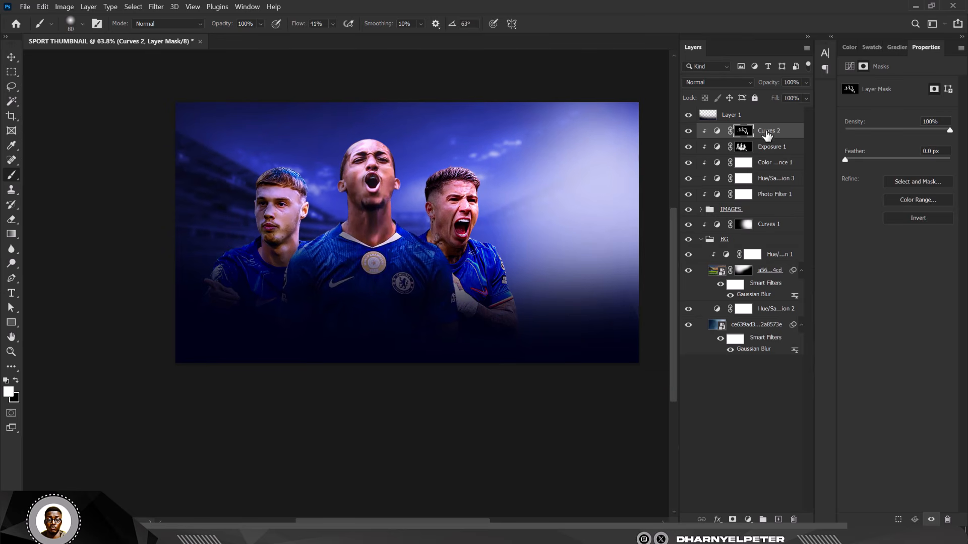
Step: Reduce the Curves 2 layer's opacity to 65% and zoom to review the faces
click(806, 83)
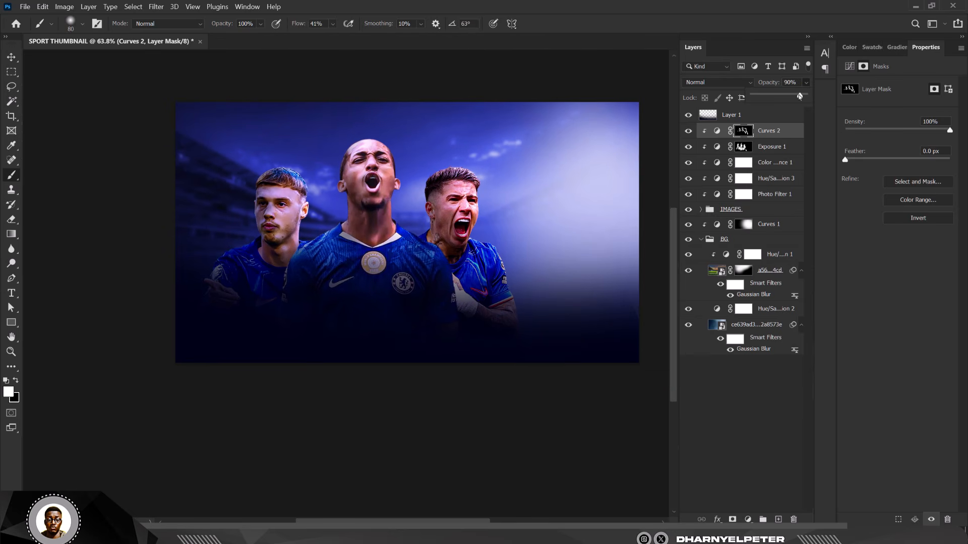
drag(784, 97, 783, 96)
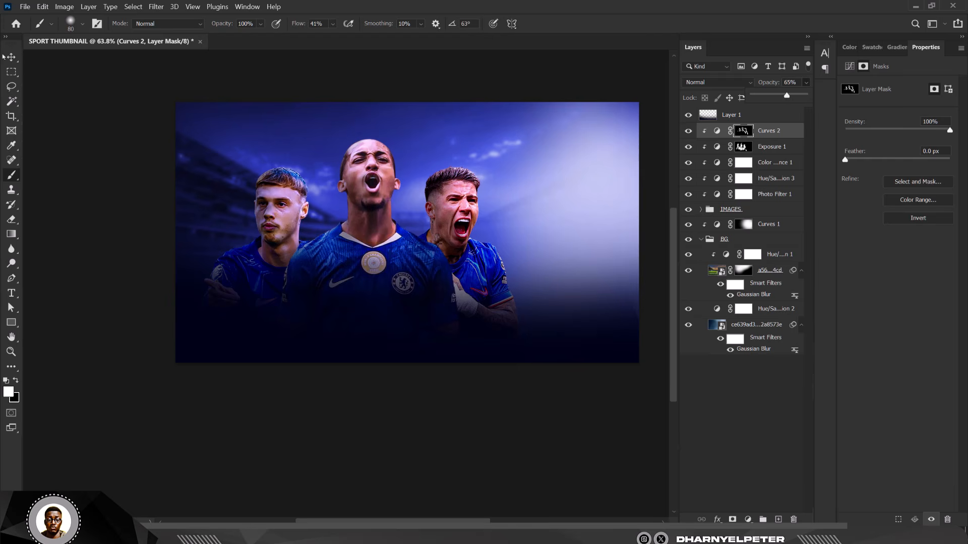
click(10, 57)
scroll(234, 187, down, 4)
scroll(372, 207, up, 5)
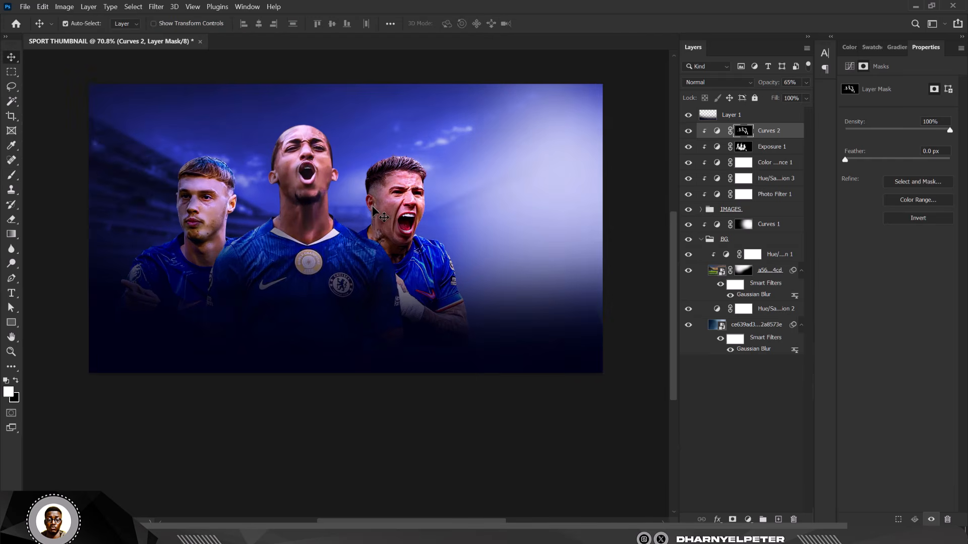
scroll(371, 207, up, 2)
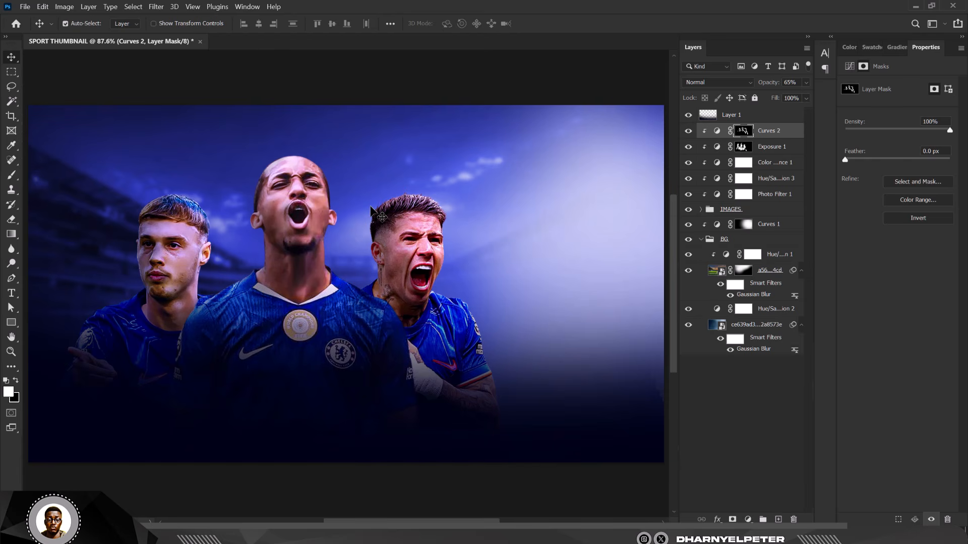
scroll(471, 212, down, 1)
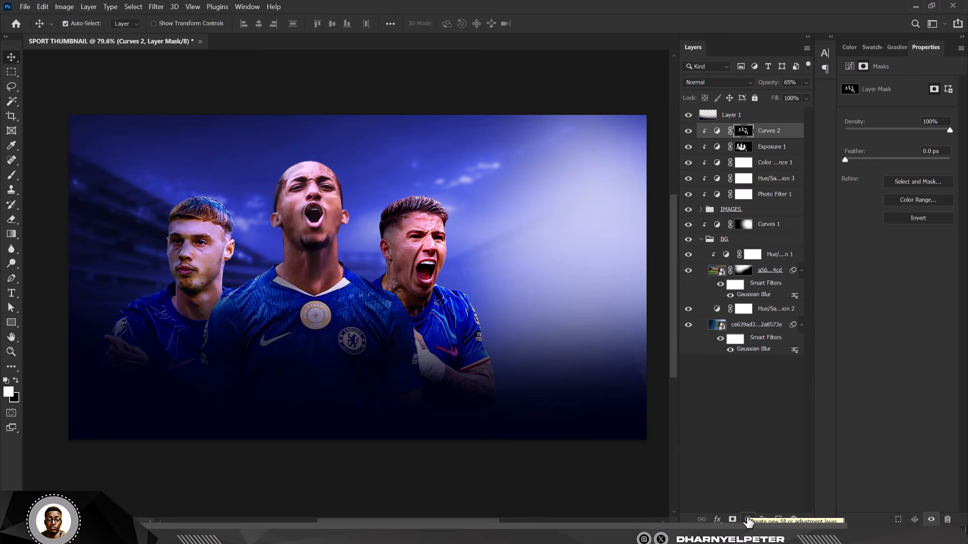
Step: Add a Solid Color fill layer in bright blue 0016ff
click(748, 520)
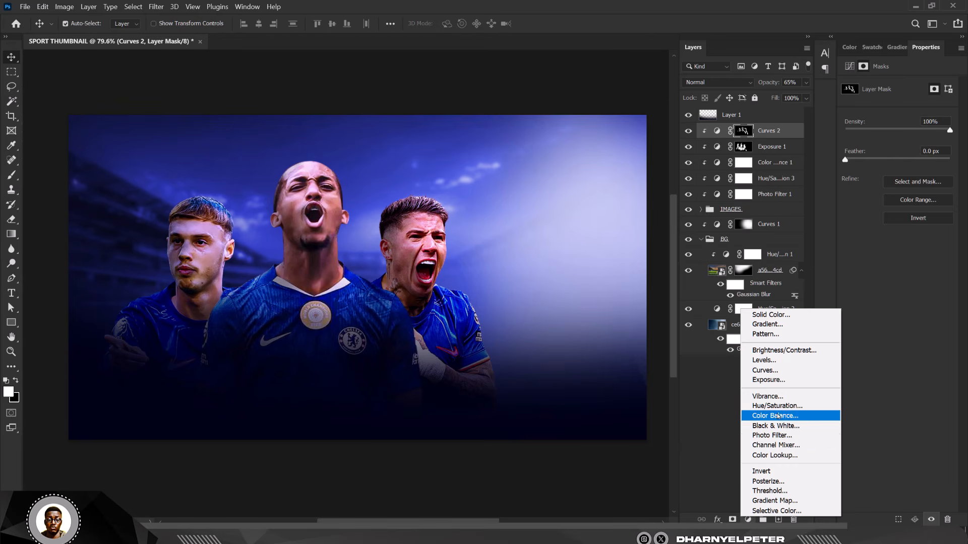
click(770, 315)
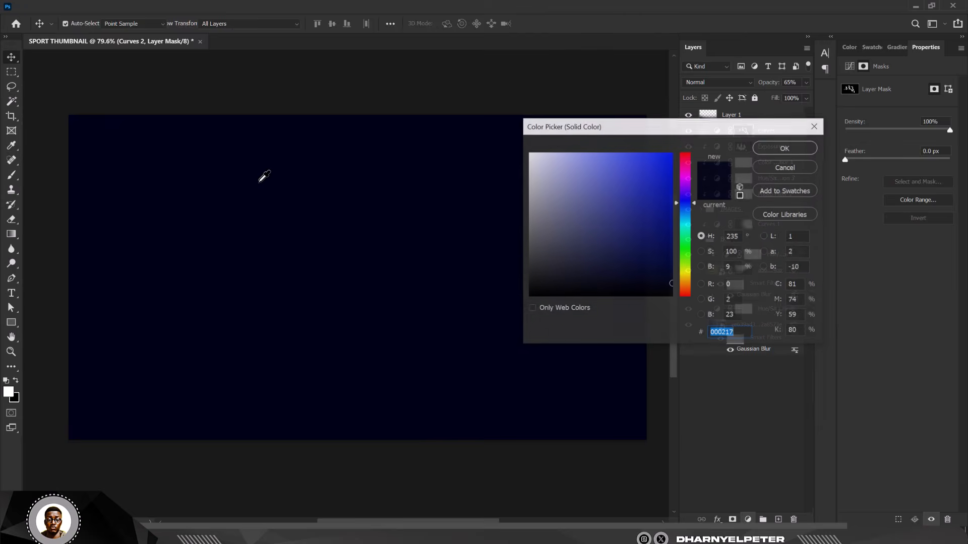
drag(632, 190, 696, 138)
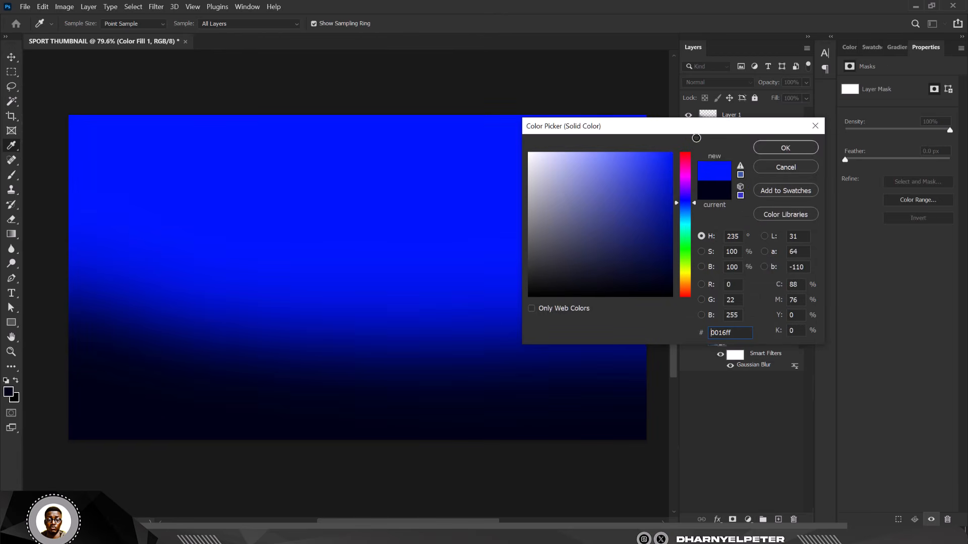
click(789, 148)
Step: Clip Color Fill 1 to the players, set it to Darken, and invert its mask
alt+click(787, 132)
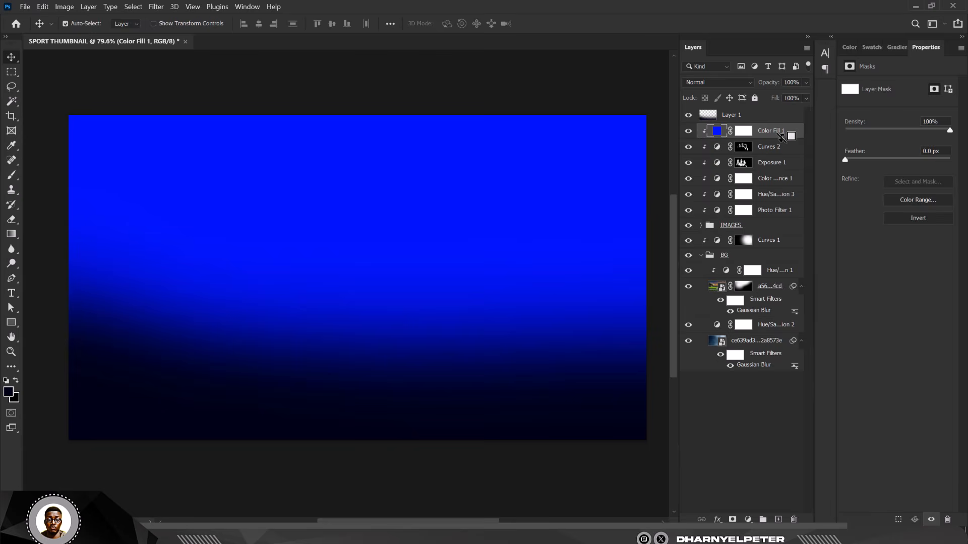
click(717, 83)
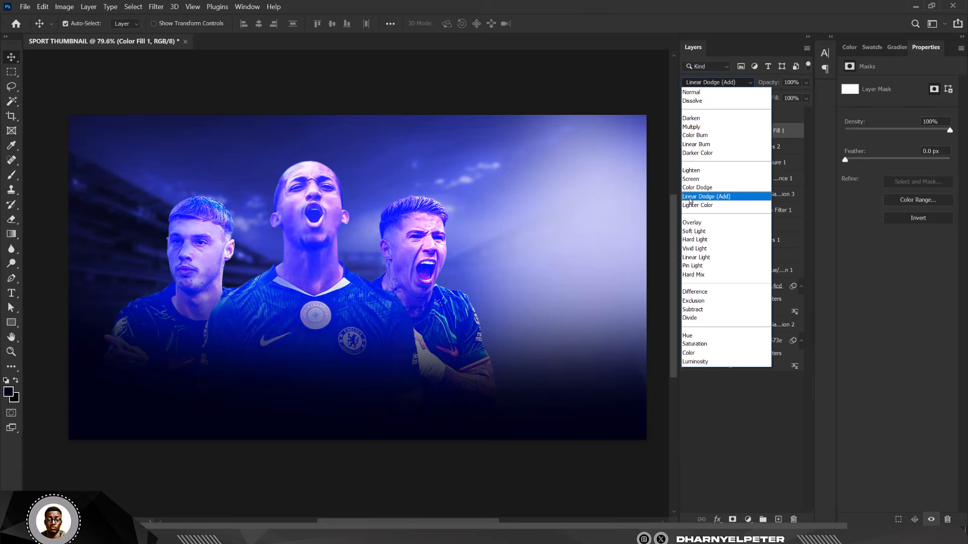
click(707, 119)
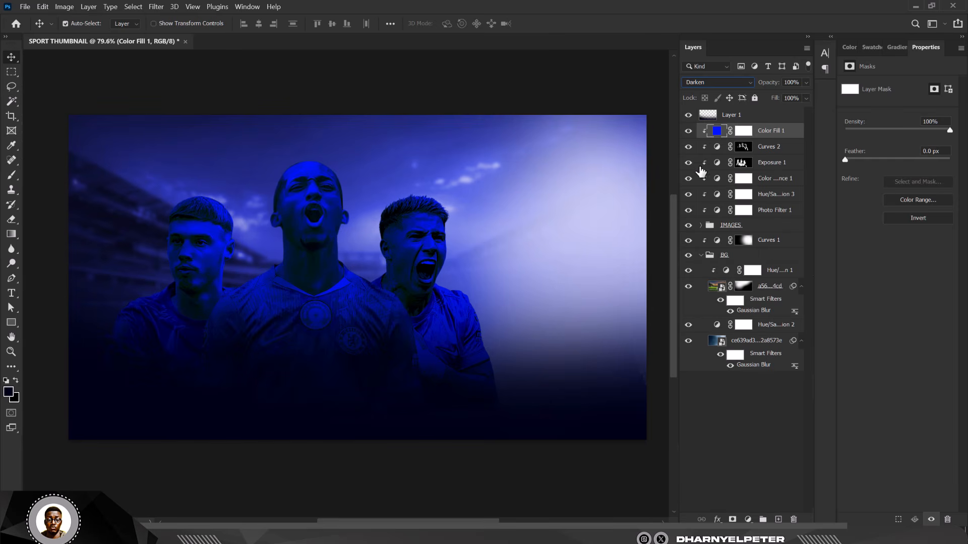
click(742, 132)
key(ctrl+i)
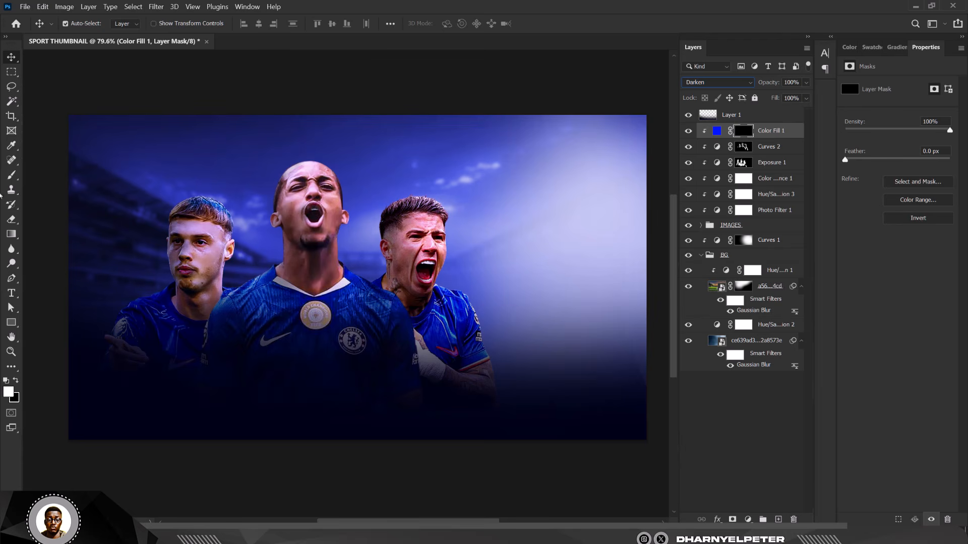
Step: Paint white on the fill mask along all three players' head edges and necks, brush size 125
click(14, 177)
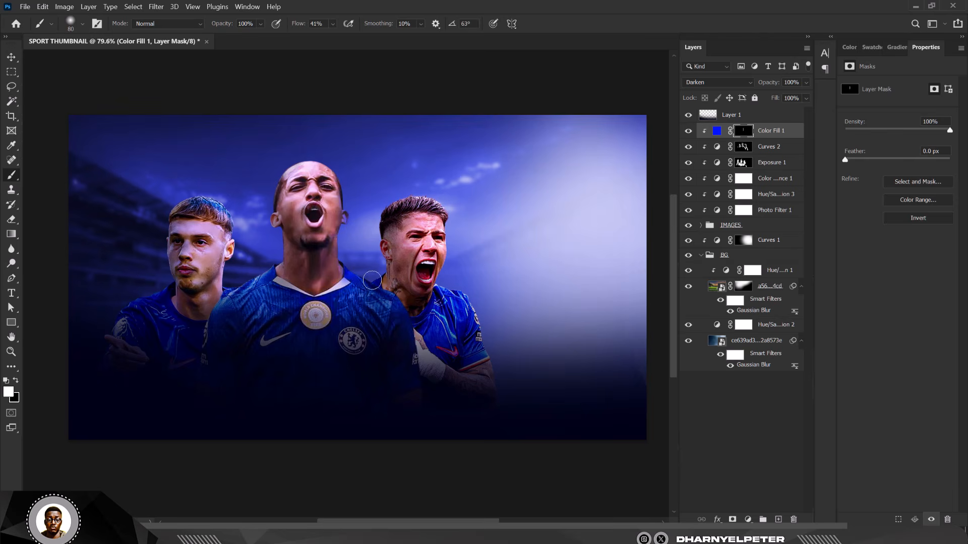
drag(379, 220, 359, 304)
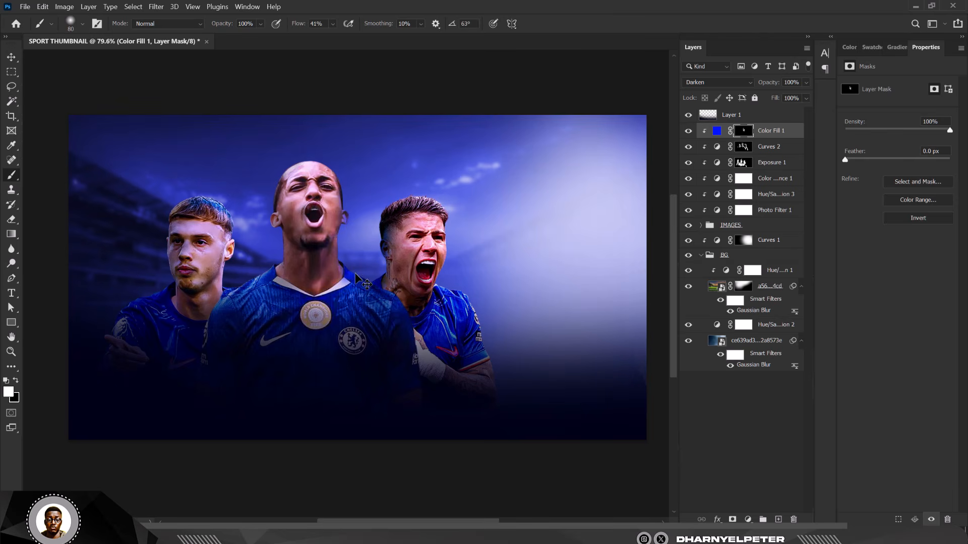
key(bracketright)
key(bracketright)
key(bracketright)
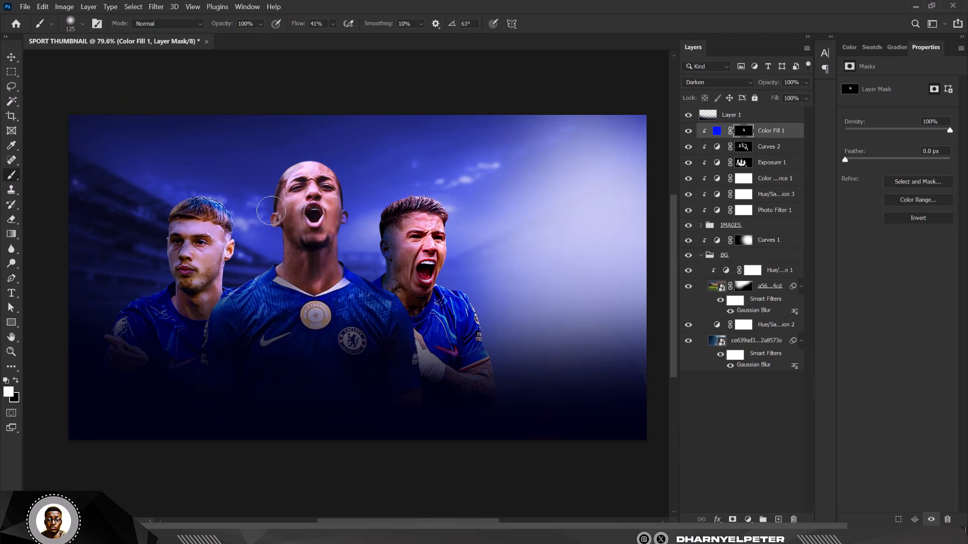
mouse_move(163, 276)
mouse_down()
mouse_move(160, 233)
mouse_move(160, 250)
mouse_move(195, 204)
mouse_up()
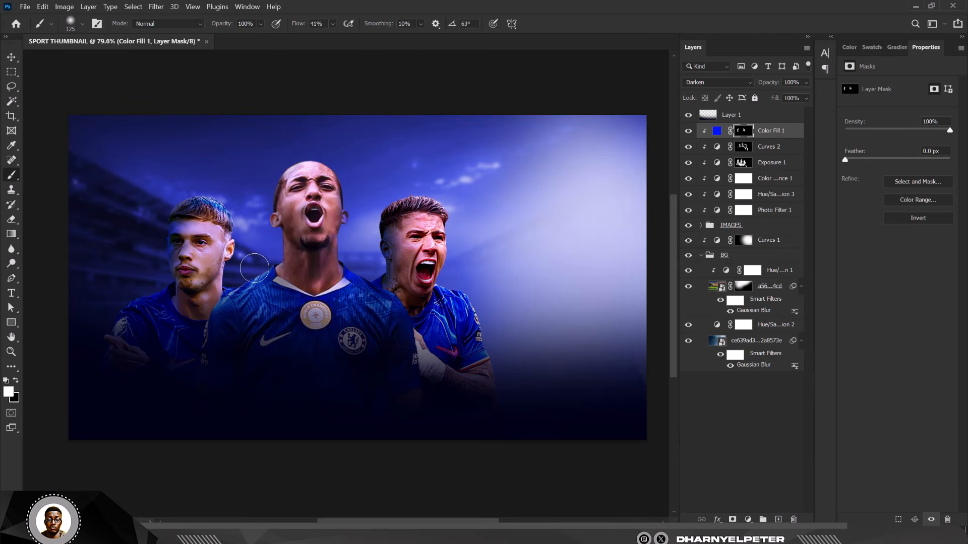
mouse_move(279, 185)
mouse_down()
mouse_move(276, 273)
mouse_move(213, 301)
mouse_up()
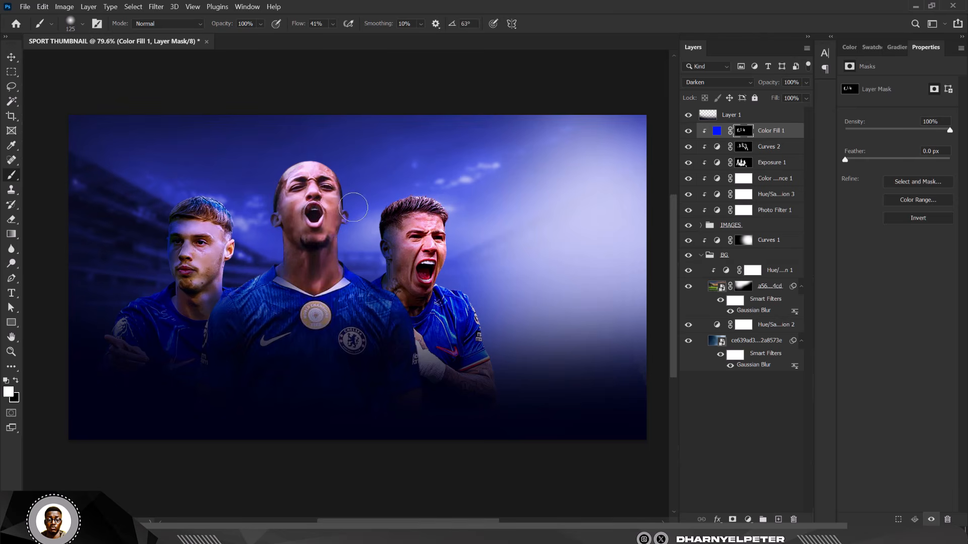
drag(343, 246, 346, 275)
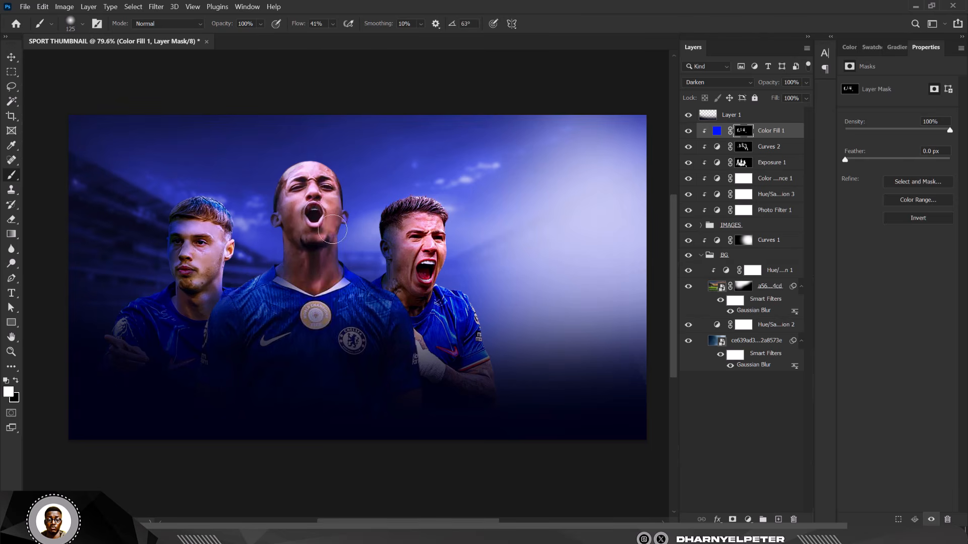
drag(292, 172, 286, 179)
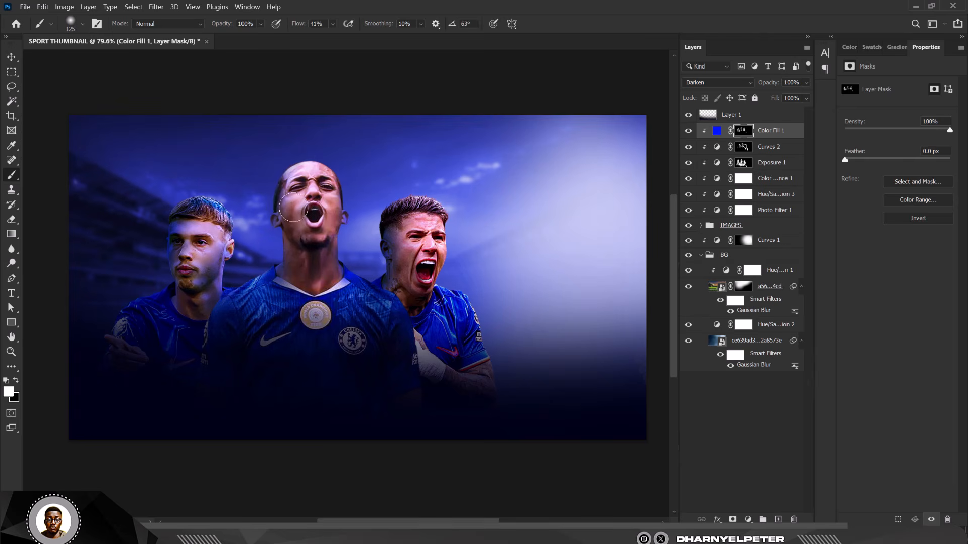
scroll(255, 208, down, 2)
scroll(265, 211, up, 2)
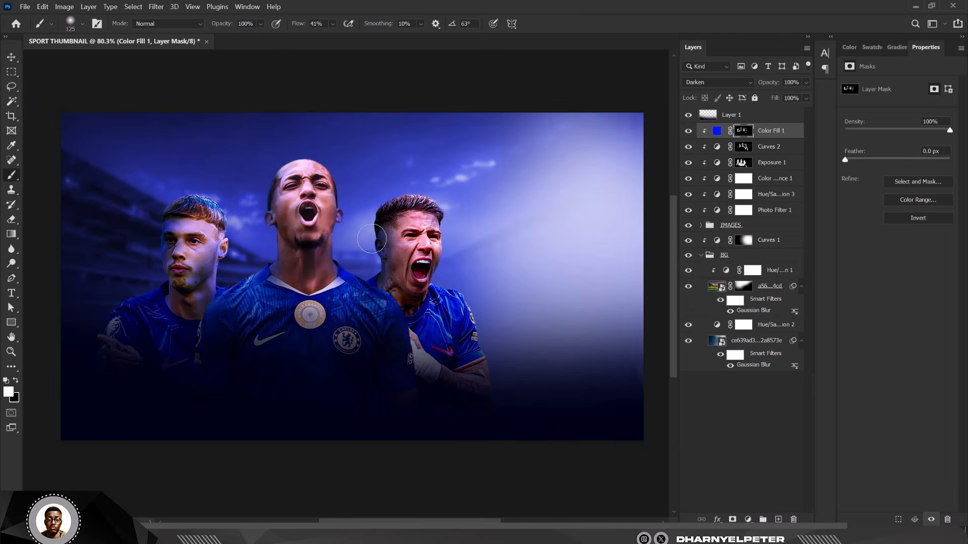
scroll(365, 240, down, 1)
scroll(240, 233, up, 1)
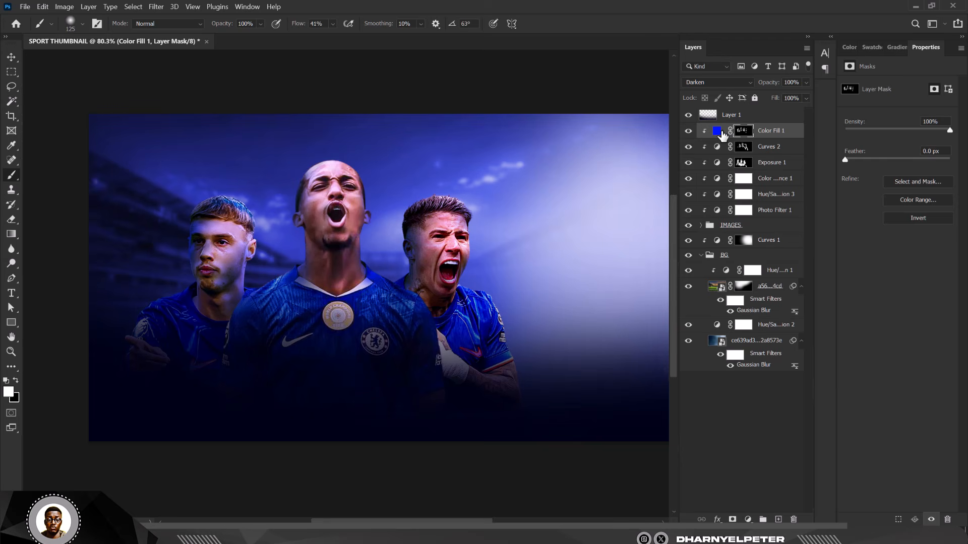
Step: Switch Color Fill 1 to Screen and split its Underlying Layer Blend If at 49/197
click(721, 83)
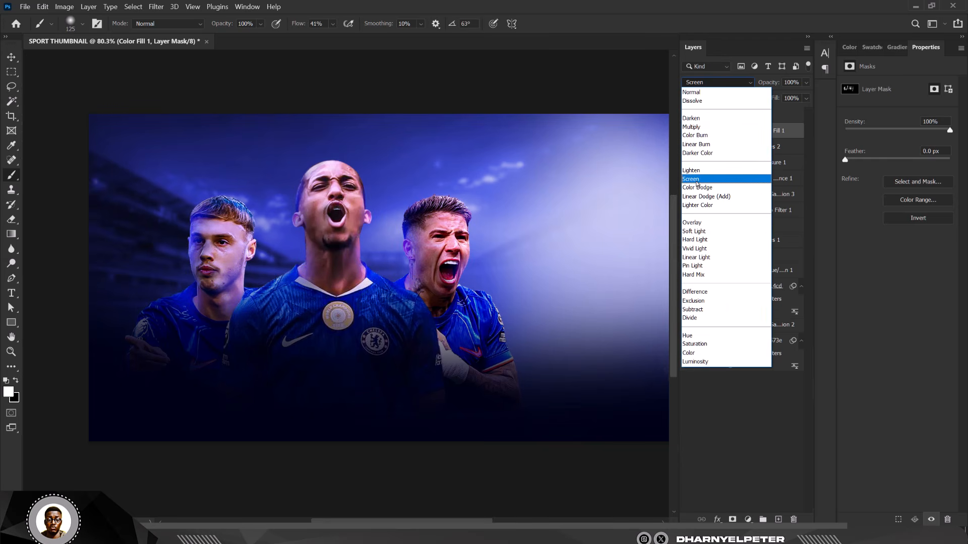
click(697, 180)
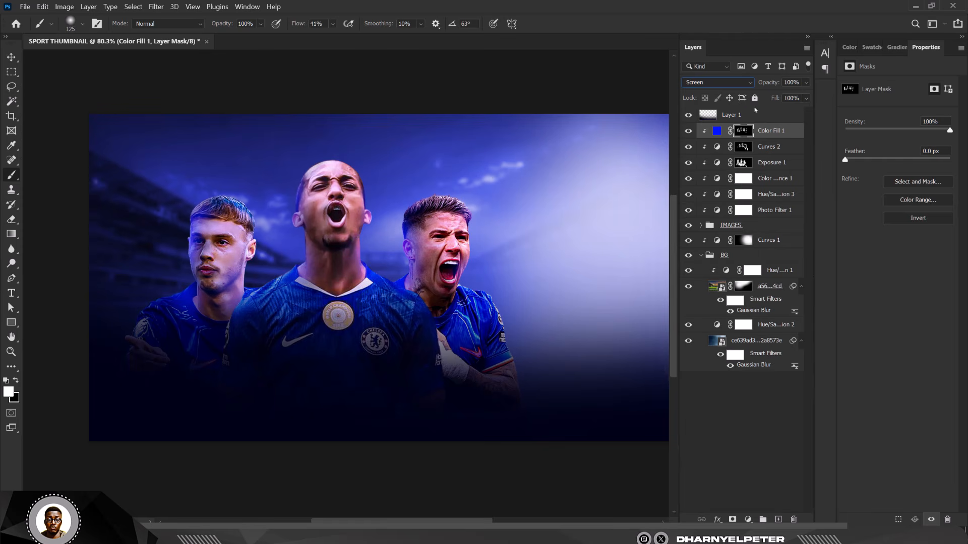
key(ctrl+2)
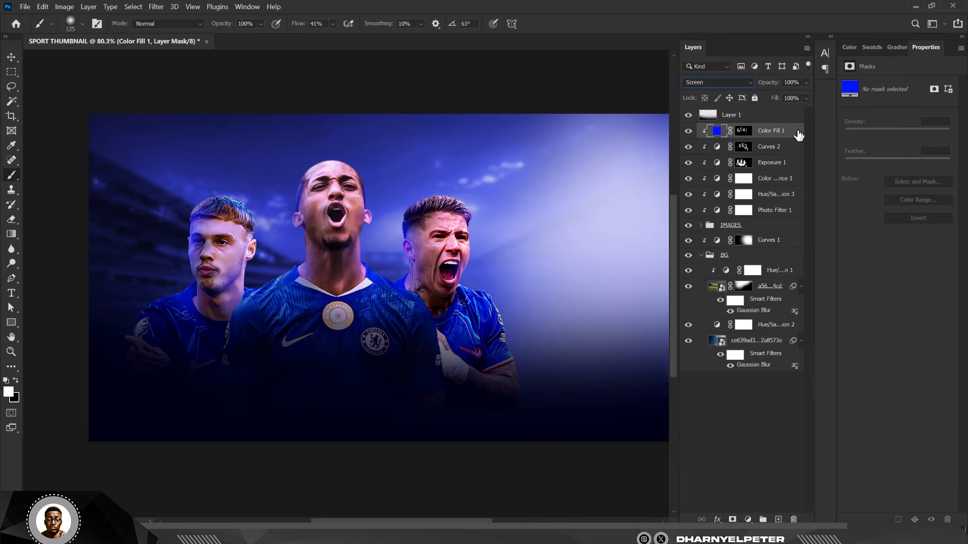
double_click(797, 135)
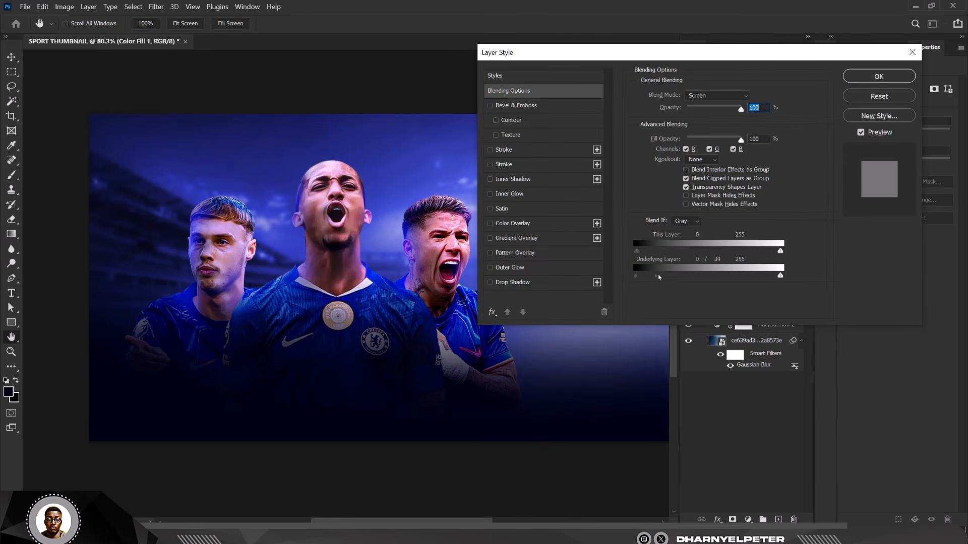
drag(658, 277, 696, 276)
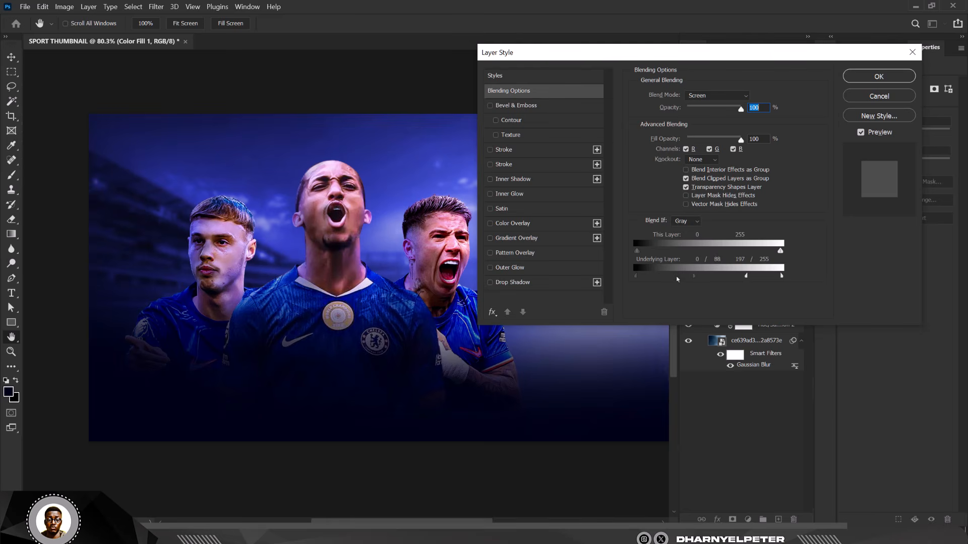
drag(677, 279, 665, 281)
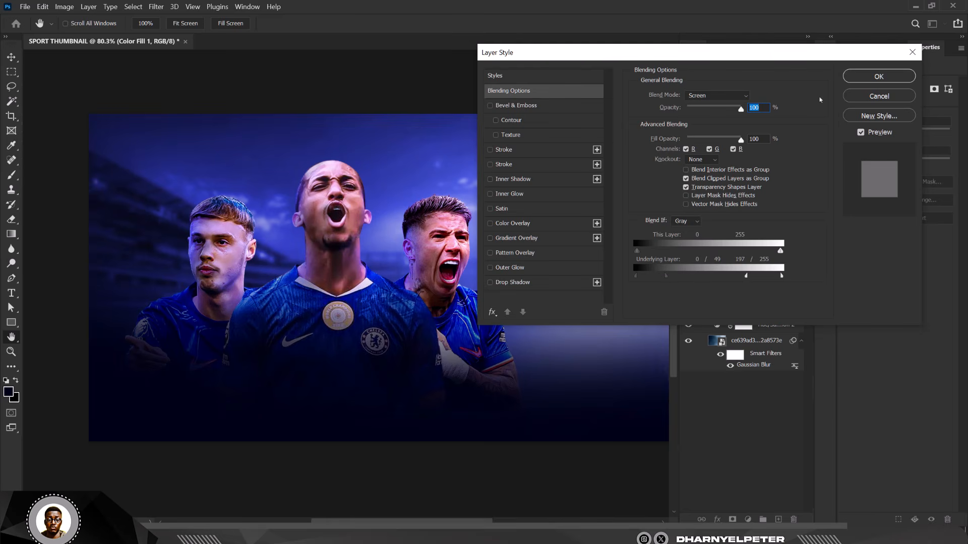
click(879, 76)
scroll(374, 198, down, 4)
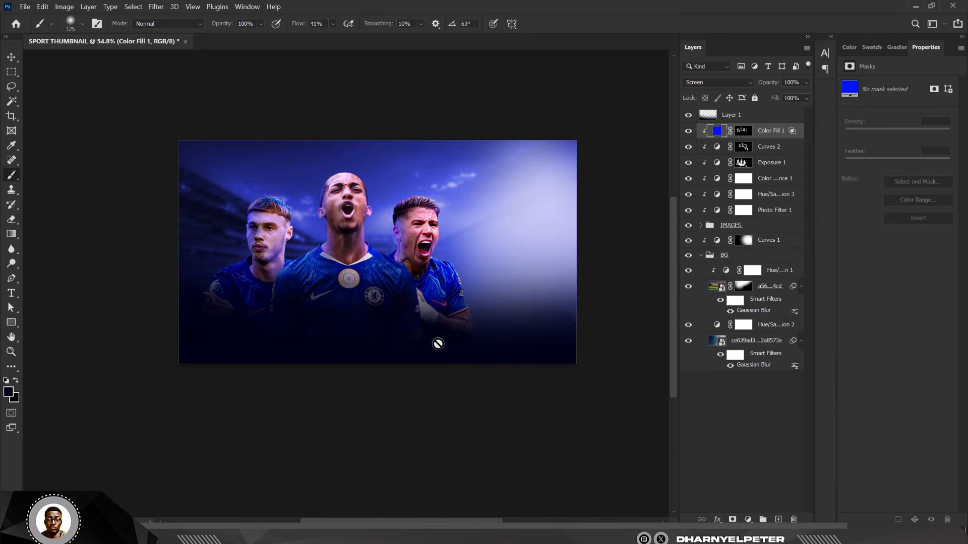
Step: Paint white on the Color Fill 1 mask to reveal the glow beside the centre player's neck
click(691, 133)
scroll(464, 216, up, 3)
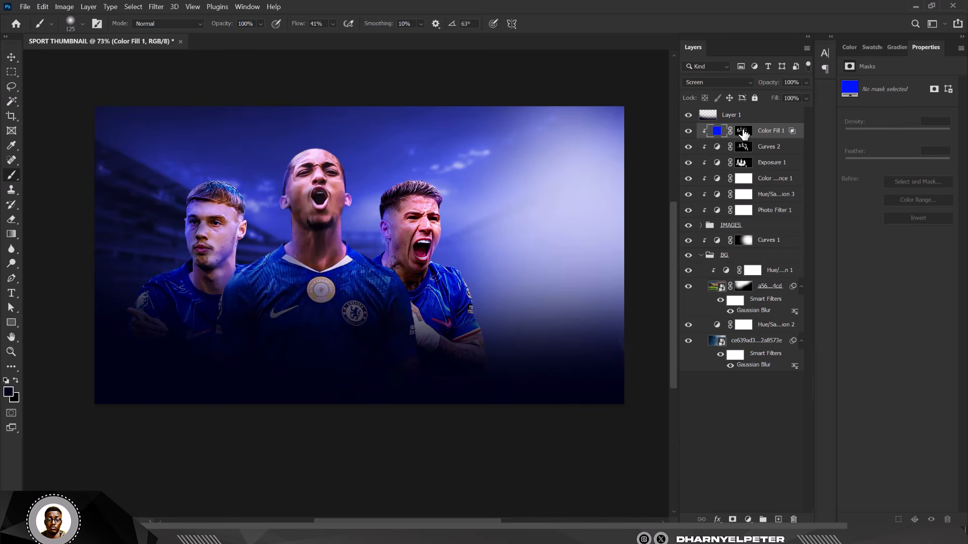
click(743, 130)
key(x)
scroll(406, 270, up, 2)
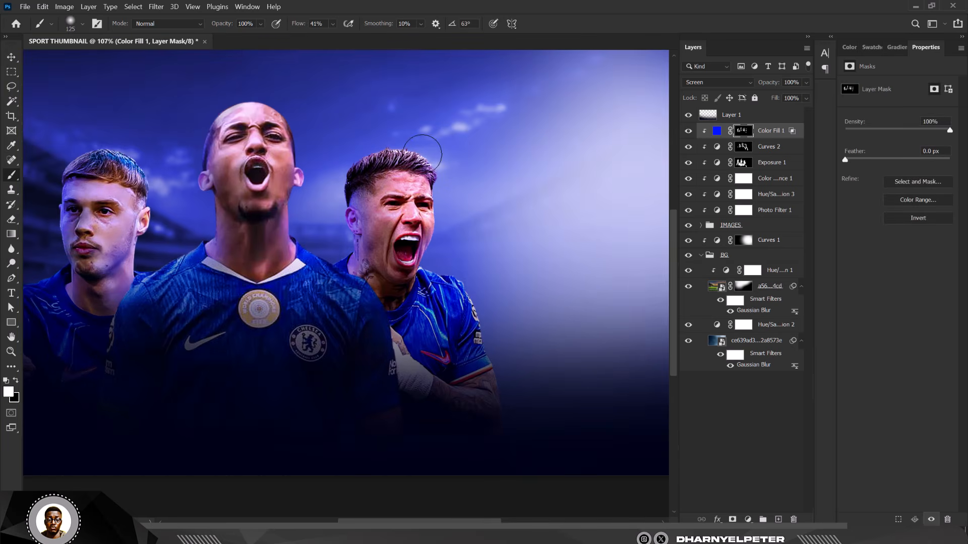
scroll(497, 182, down, 2)
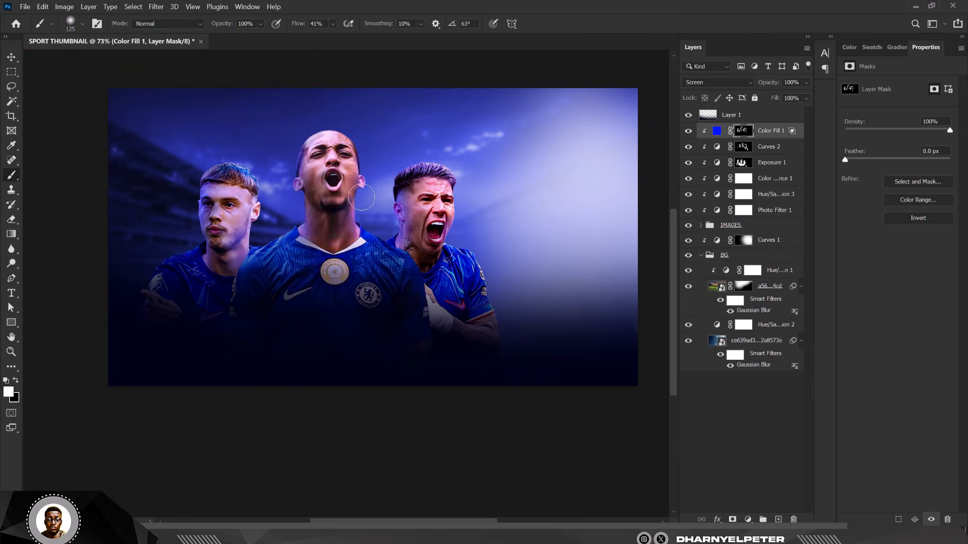
mouse_move(362, 198)
mouse_down()
mouse_move(372, 233)
mouse_move(364, 226)
mouse_move(364, 215)
mouse_move(395, 255)
mouse_up()
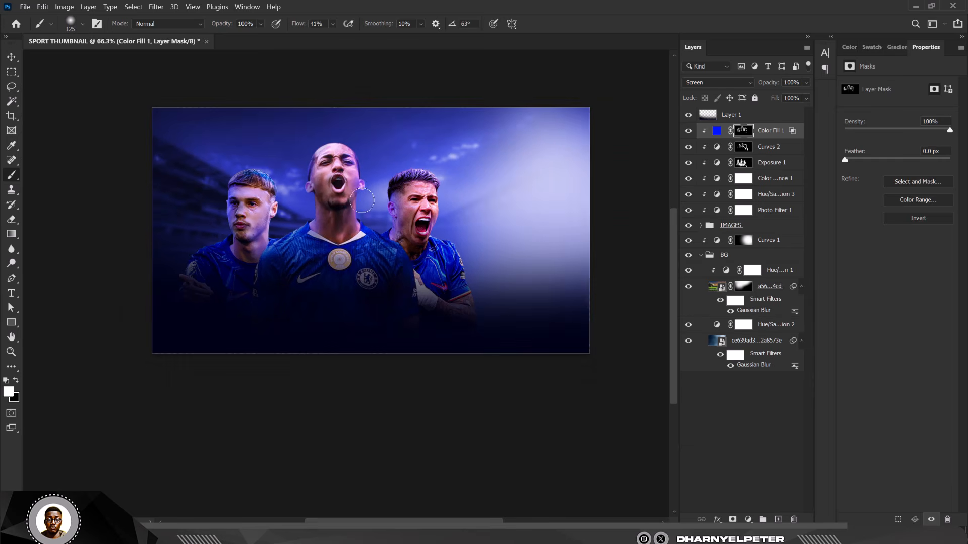
Step: Set Color Fill 1 opacity to 82% and refine its mask with white and black brushing
key(v)
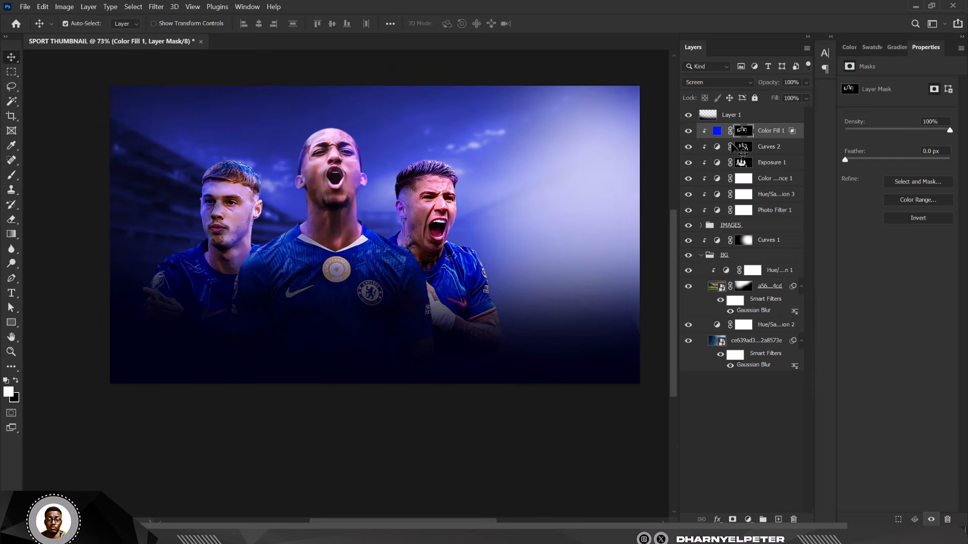
click(807, 82)
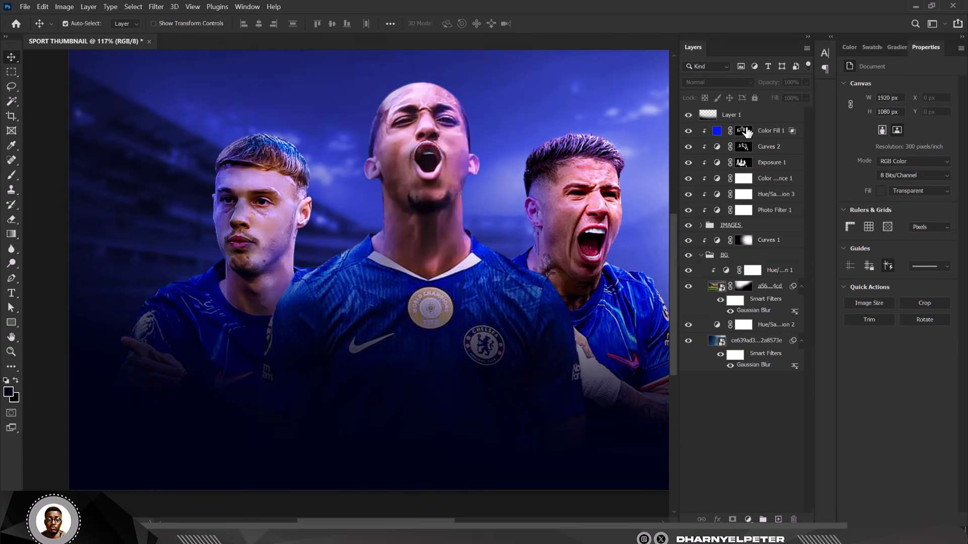
click(743, 132)
scroll(222, 202, up, 2)
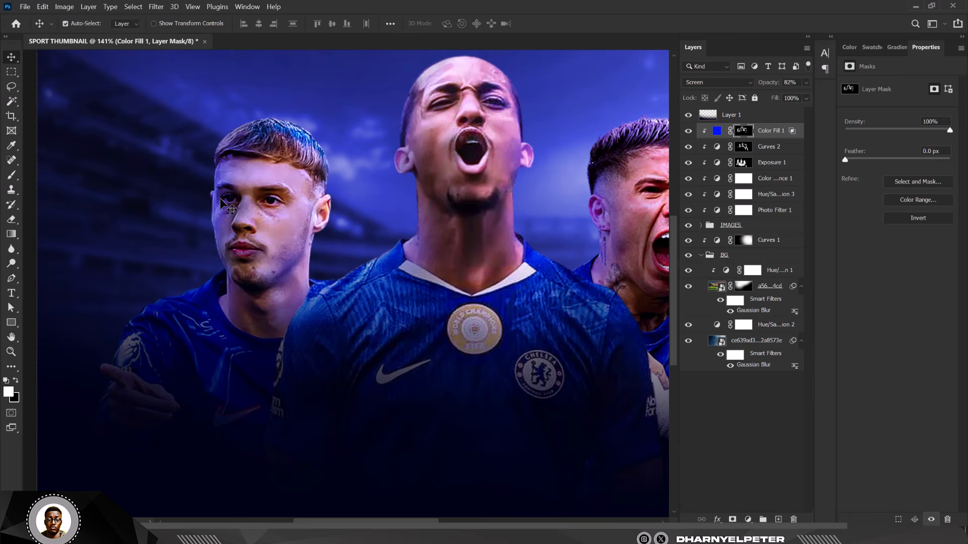
key(b)
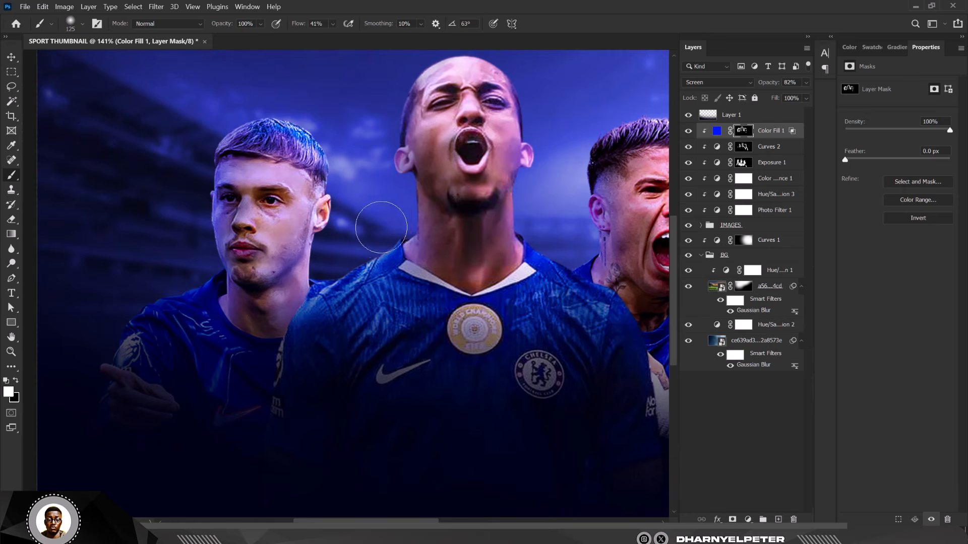
scroll(286, 180, down, 3)
scroll(300, 177, up, 4)
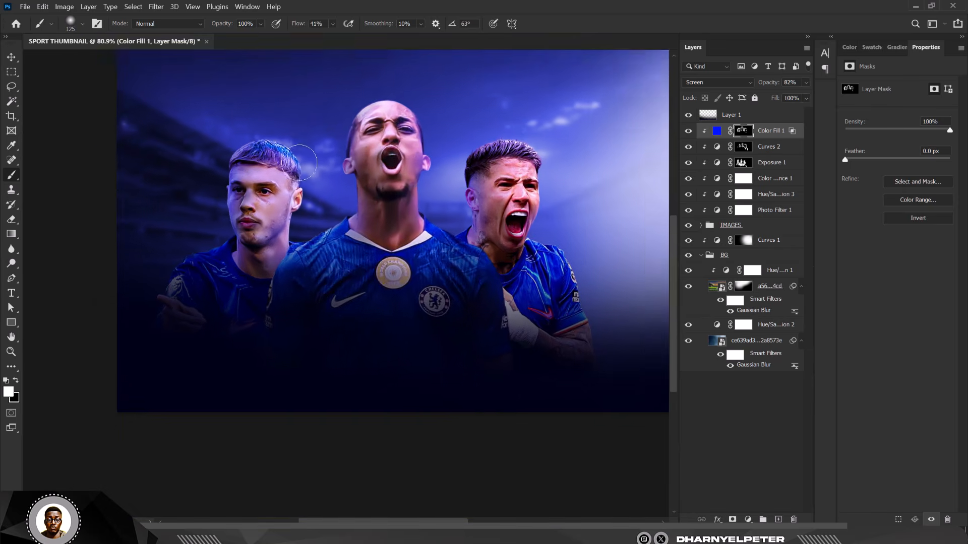
key(x)
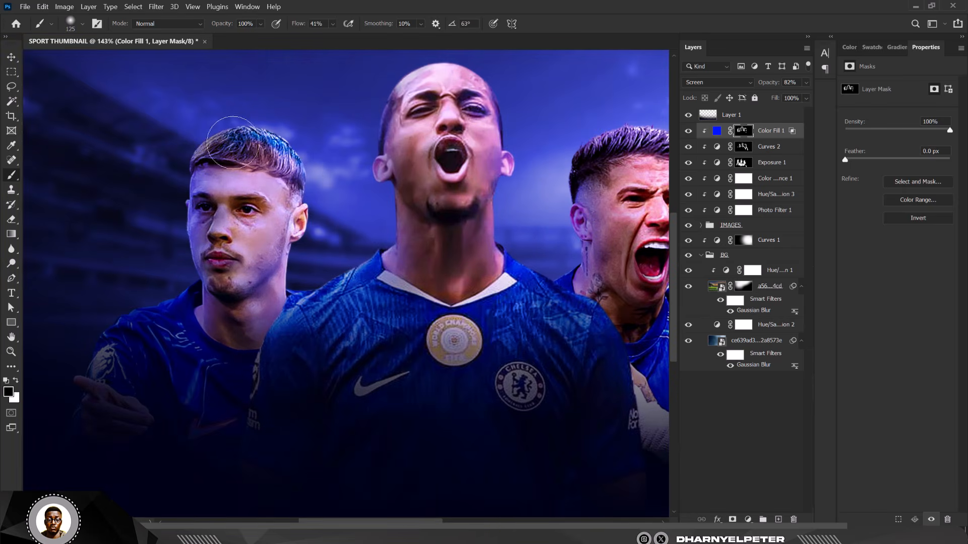
key(x)
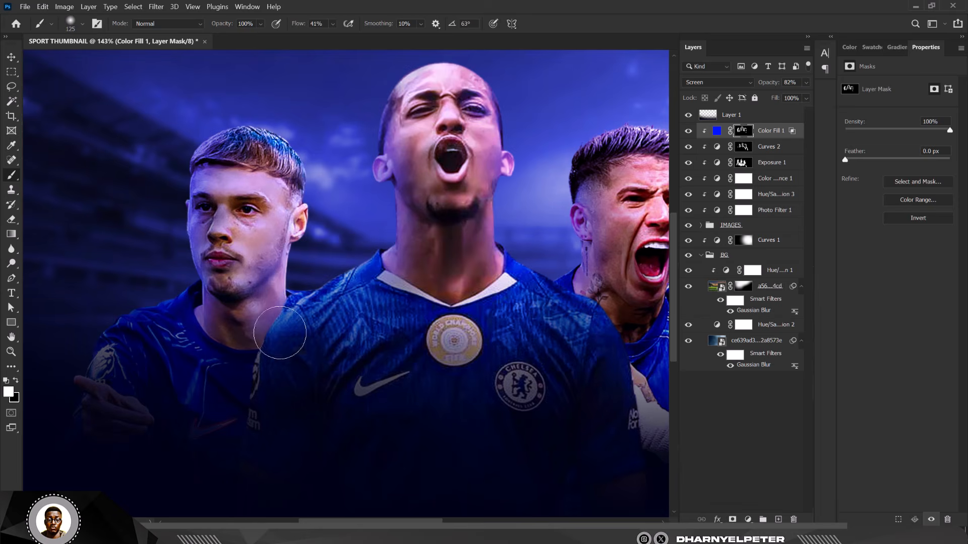
scroll(319, 234, down, 5)
scroll(358, 166, down, 4)
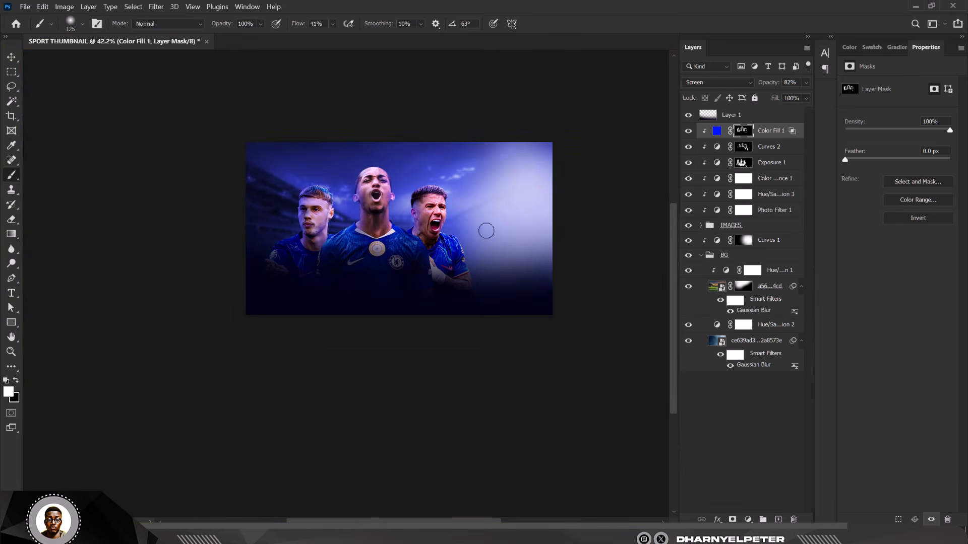
key(v)
scroll(428, 220, up, 4)
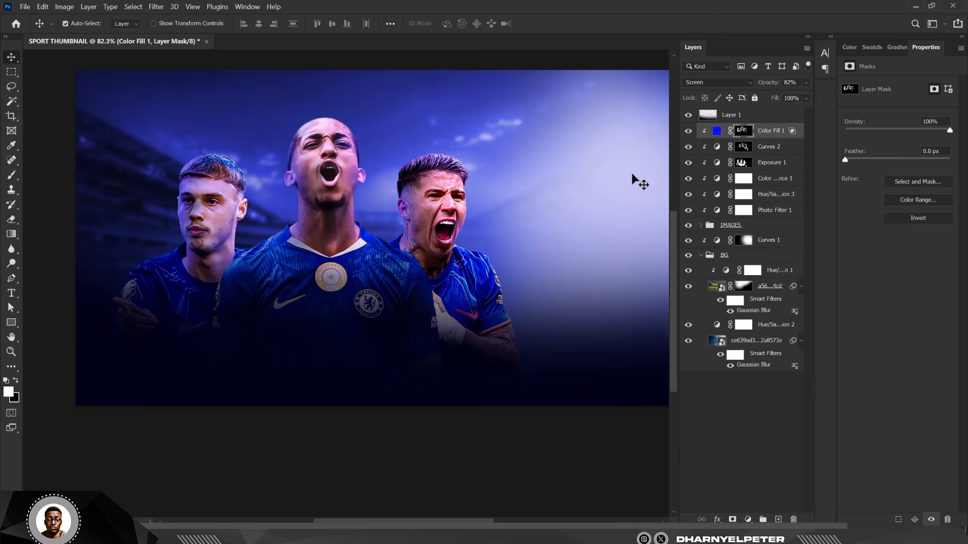
scroll(419, 222, down, 3)
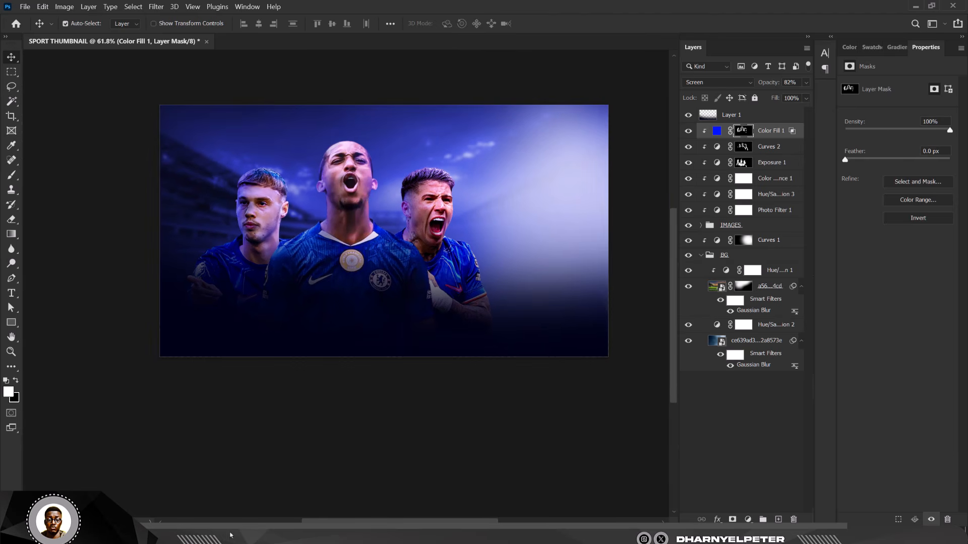
Step: Drag the league table Screenshot from the CHELSEA THUMBNAIL folder onto the canvas
mouse_move(223, 541)
click(330, 486)
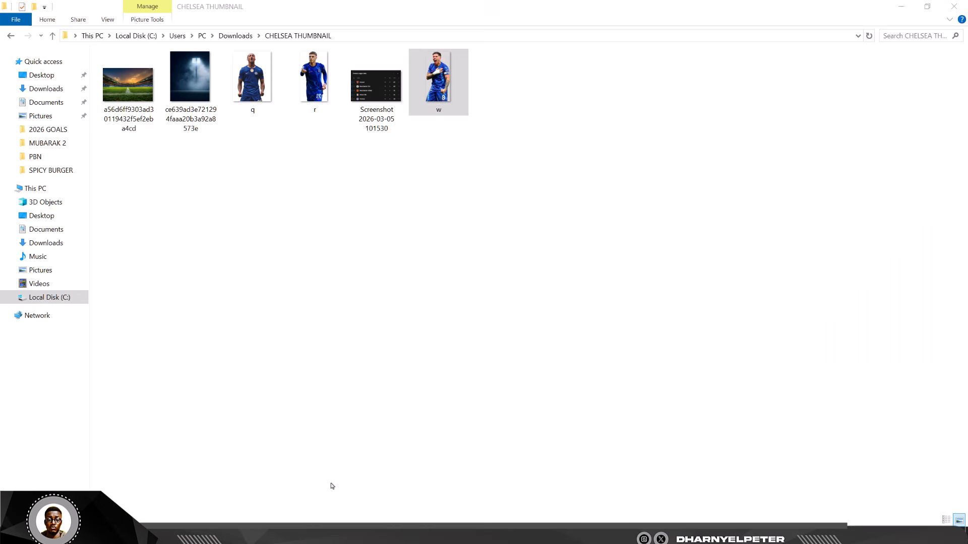
drag(376, 84, 544, 244)
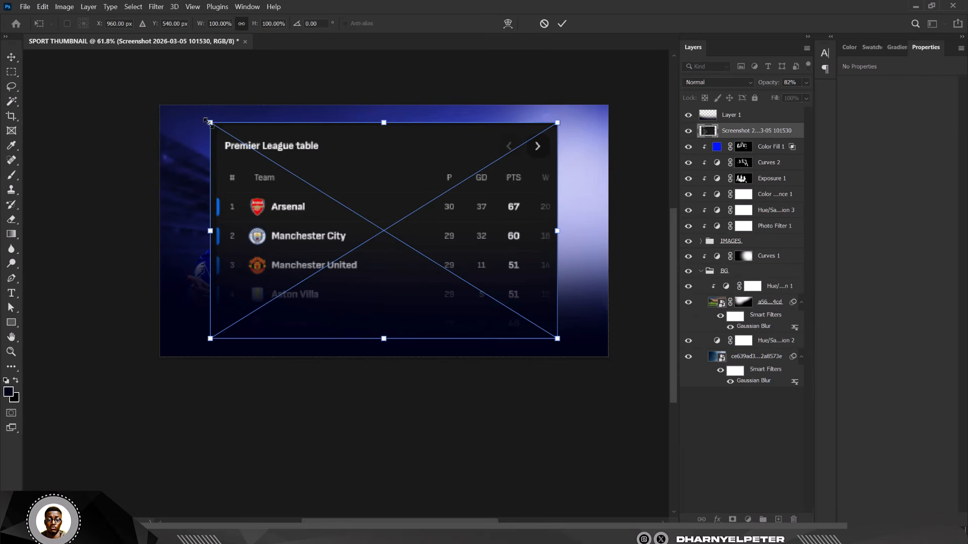
Step: Scale the league table down to 407×253 px and place it beside the right player
drag(208, 122, 434, 262)
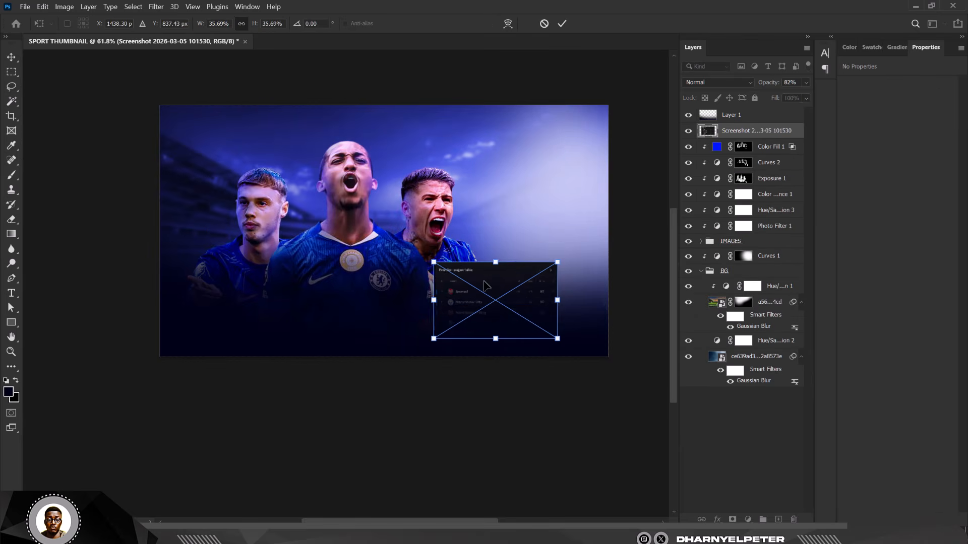
drag(484, 286, 518, 204)
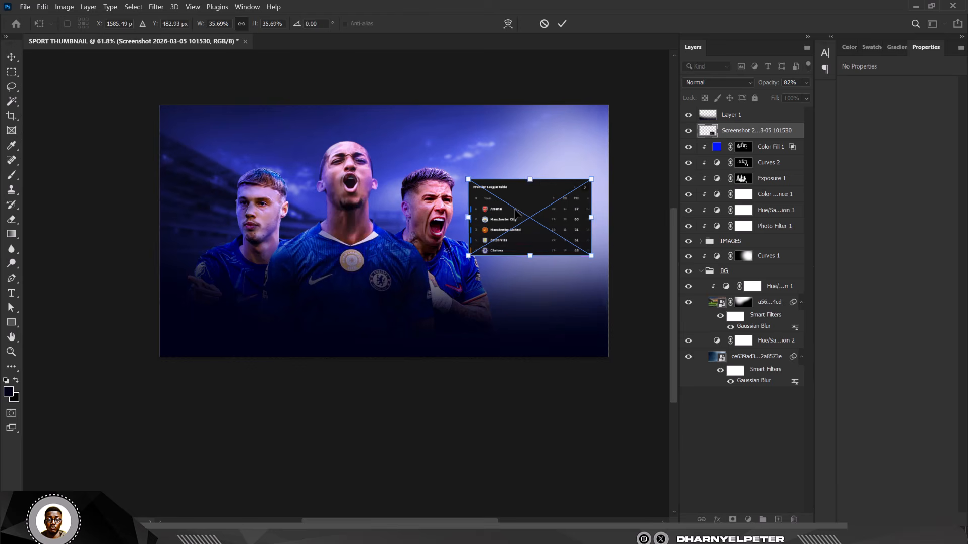
key(Return)
scroll(527, 220, up, 3)
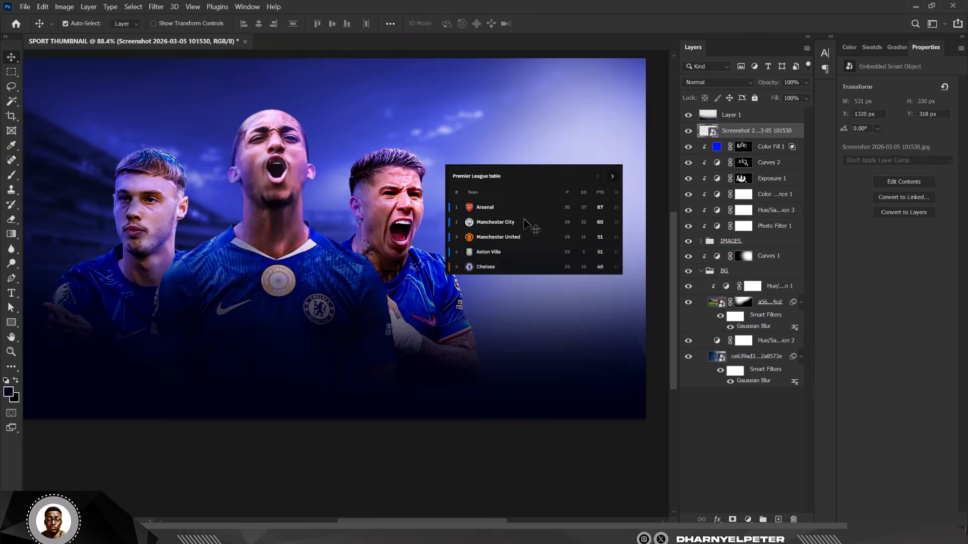
key(ctrl+t)
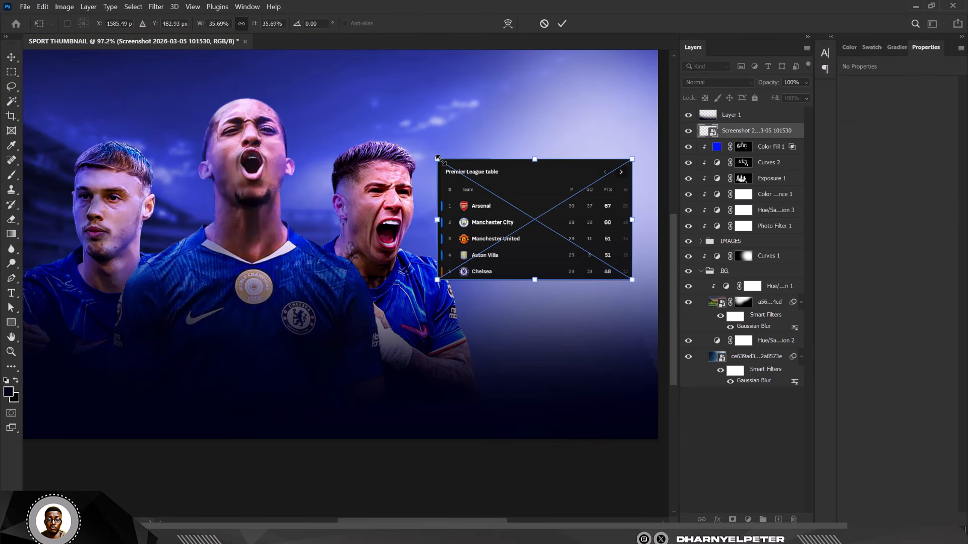
drag(437, 159, 482, 194)
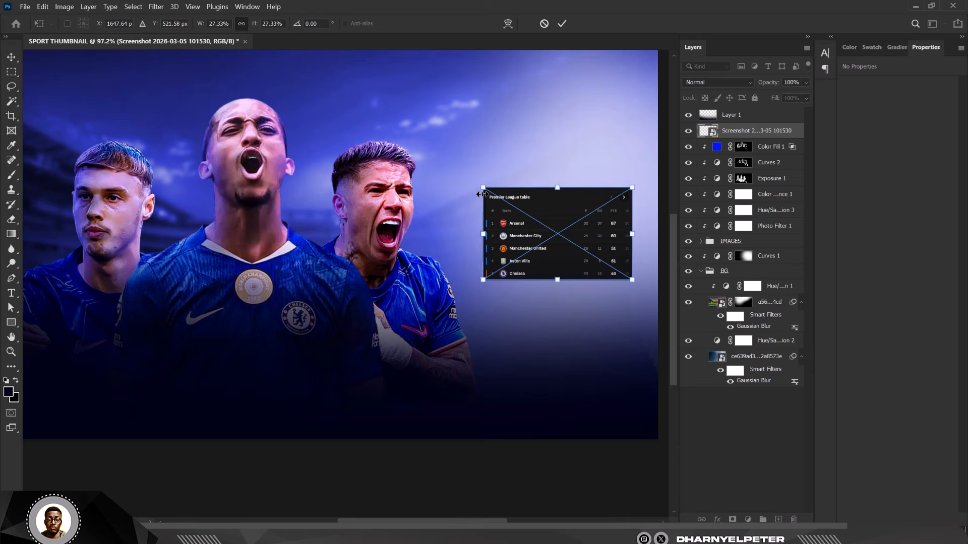
key(Return)
drag(550, 224, 531, 246)
scroll(503, 236, down, 3)
scroll(529, 247, up, 3)
scroll(521, 240, up, 2)
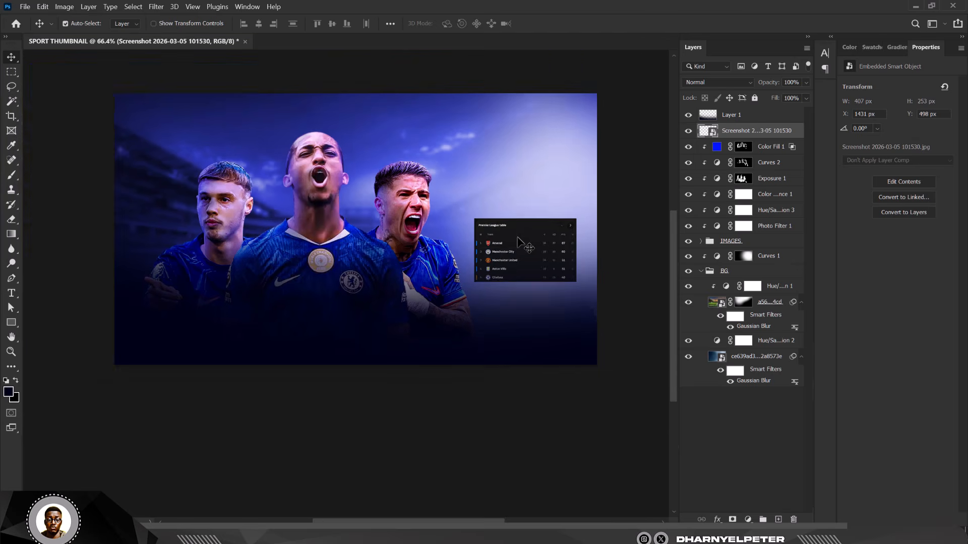
Step: Enable a Stroke effect in the screenshot layer's Blending Options
right_click(798, 133)
click(822, 32)
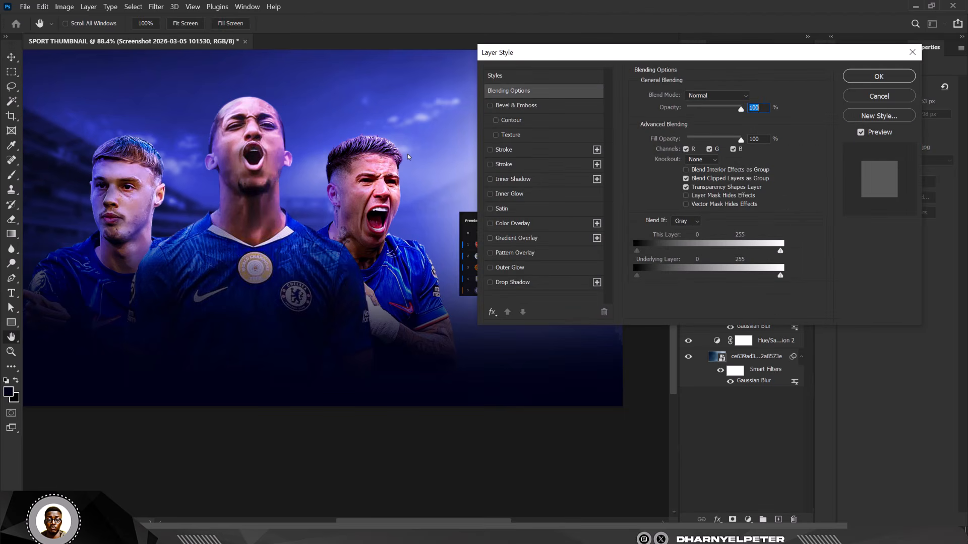
click(523, 166)
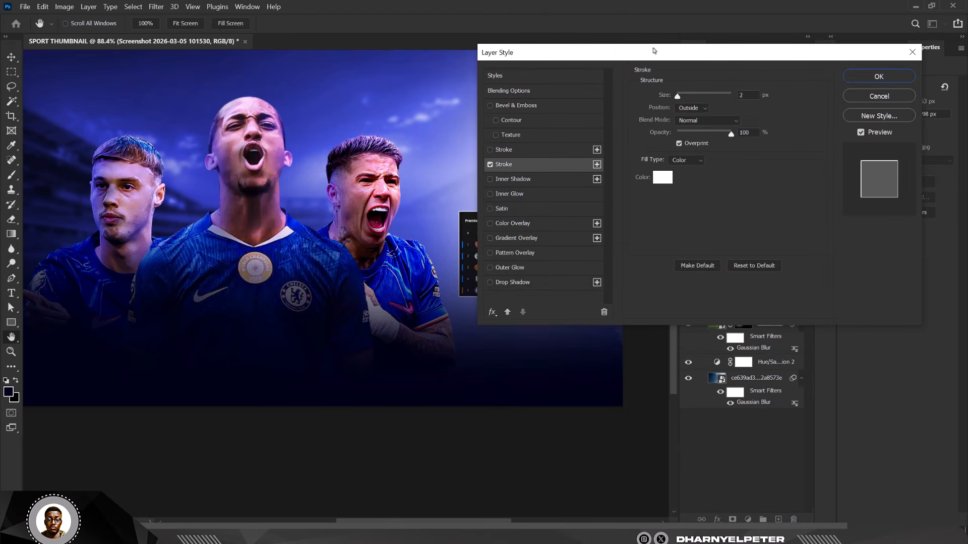
Step: Apply a 10 px white outside stroke to the league table
drag(654, 50, 727, 45)
drag(750, 91, 755, 92)
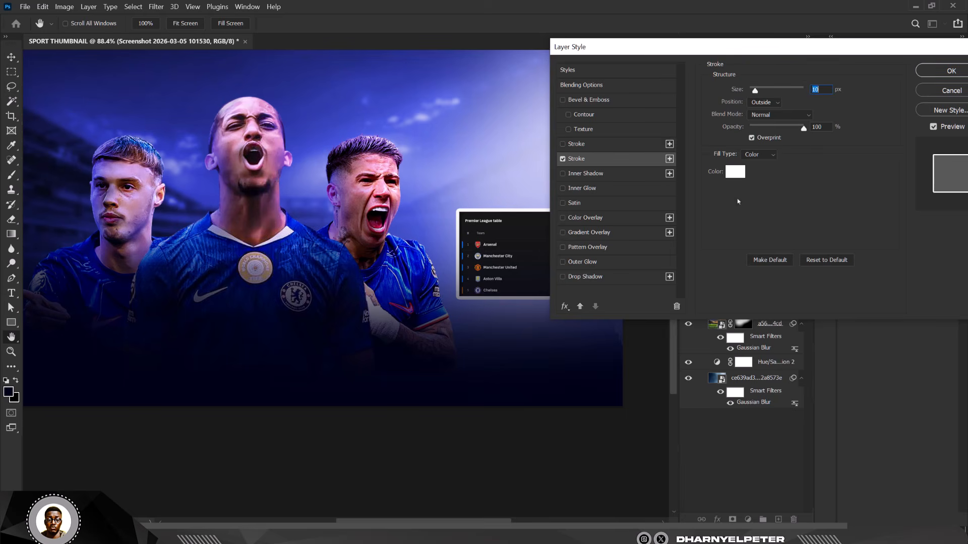
click(735, 172)
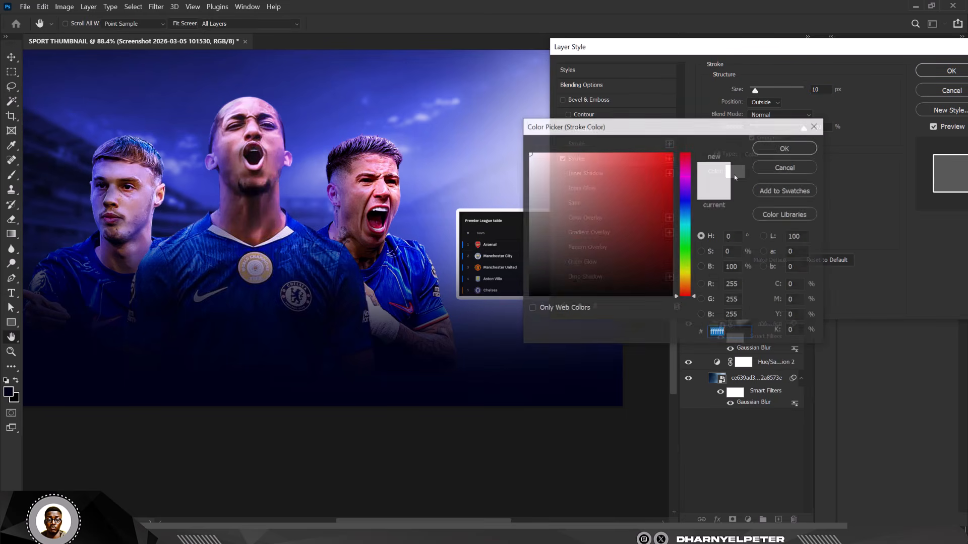
click(786, 147)
click(951, 71)
Step: Select Layer 1 and switch to the Horizontal Type Tool
key(v)
scroll(499, 262, up, 5)
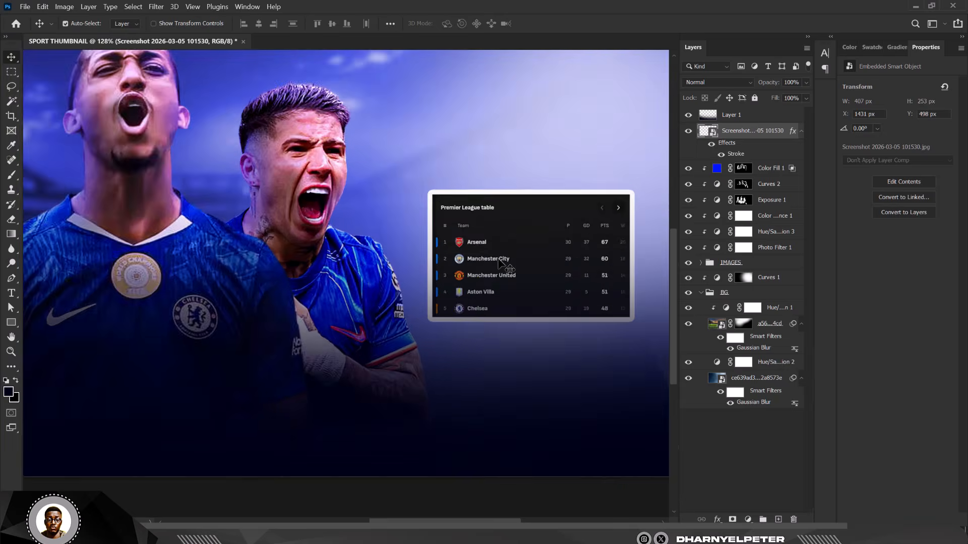
scroll(433, 257, down, 6)
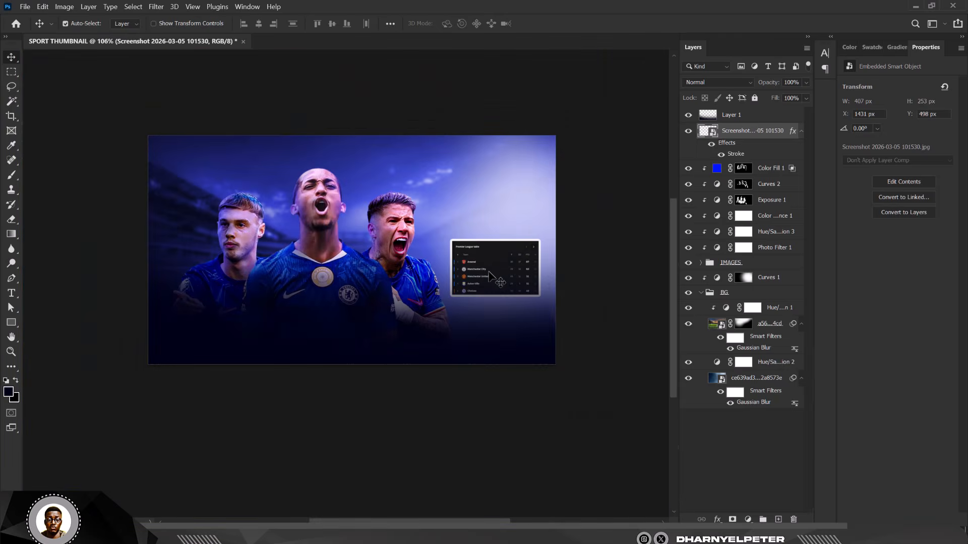
scroll(500, 247, up, 2)
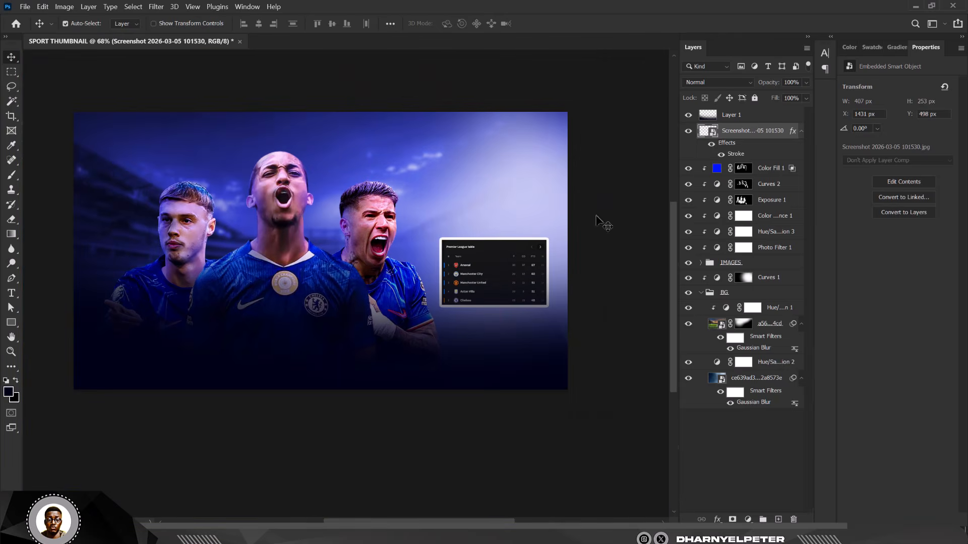
click(741, 117)
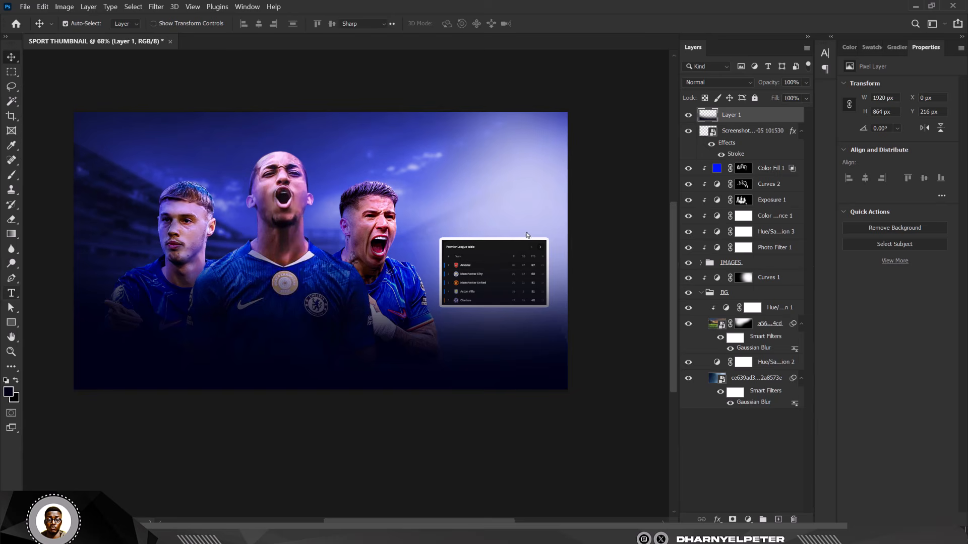
right_click(11, 293)
click(63, 290)
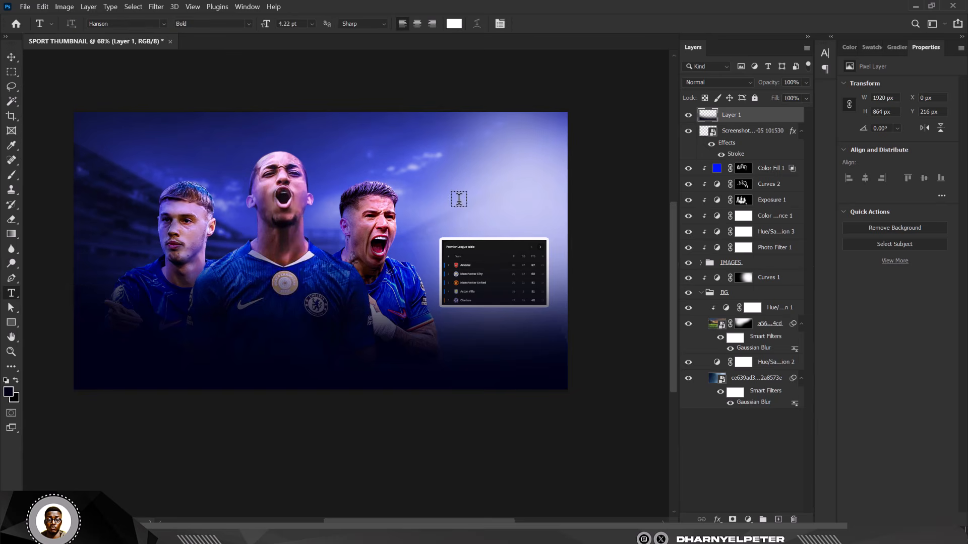
Step: Add the white 'WHAT' text above the league table and scale it to headline size
click(444, 179)
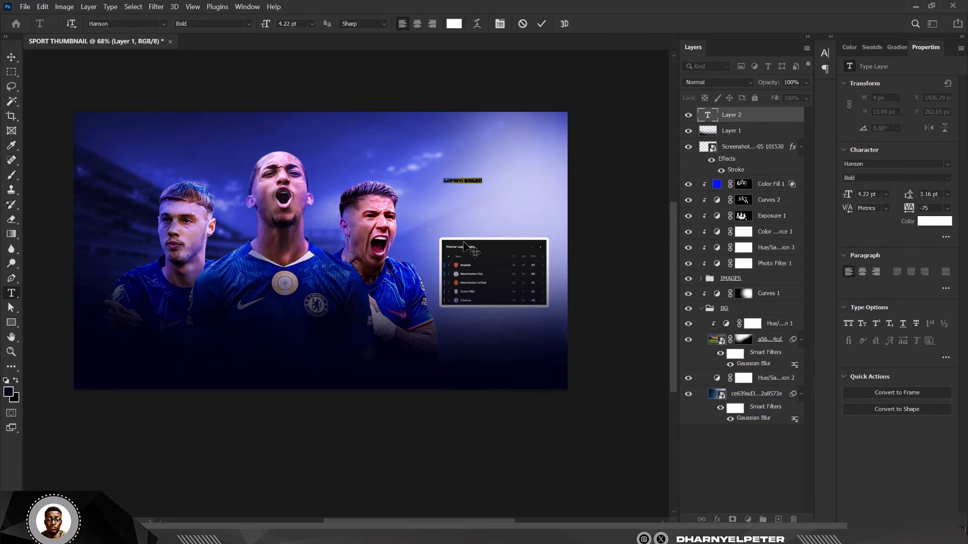
key(Left)
click(11, 57)
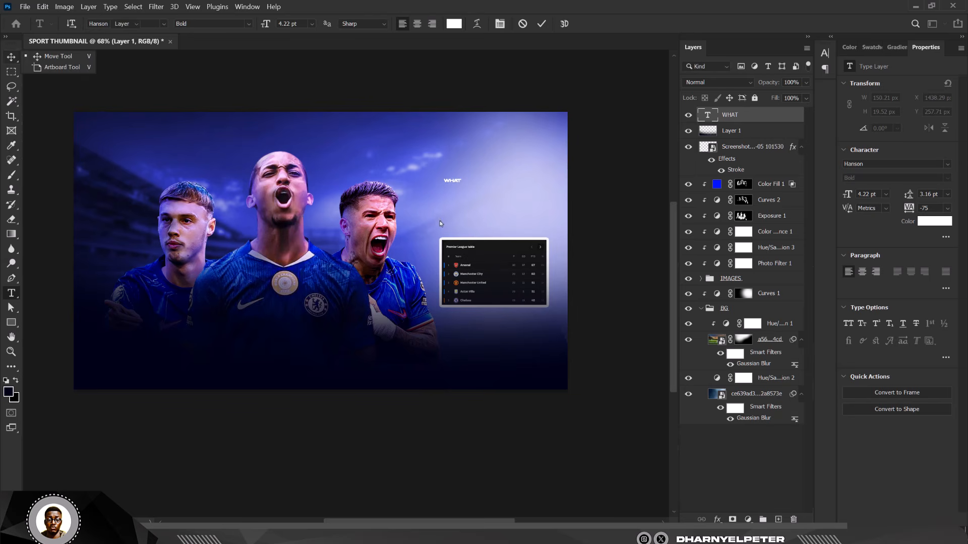
scroll(440, 208, up, 2)
key(ctrl+t)
drag(467, 181, 581, 210)
drag(516, 189, 504, 198)
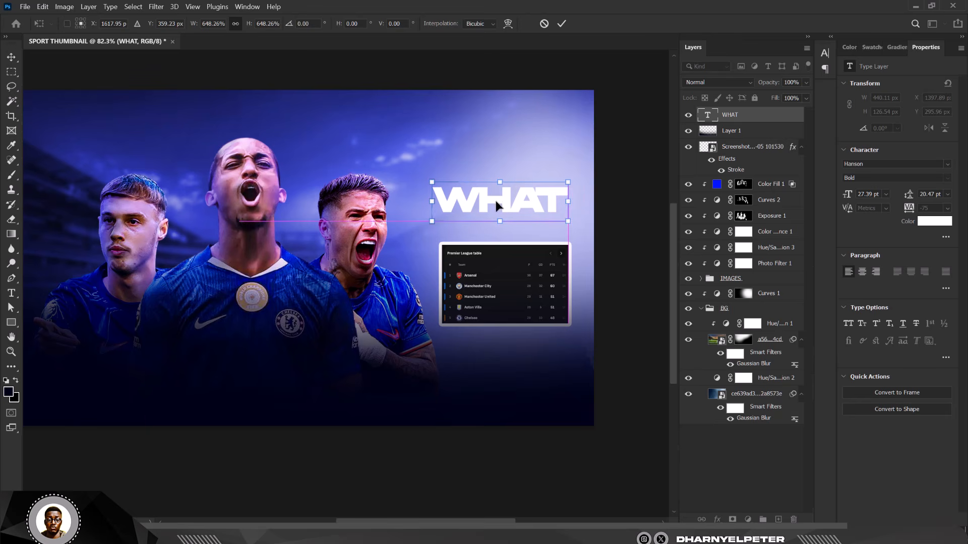
key(Return)
scroll(477, 212, down, 2)
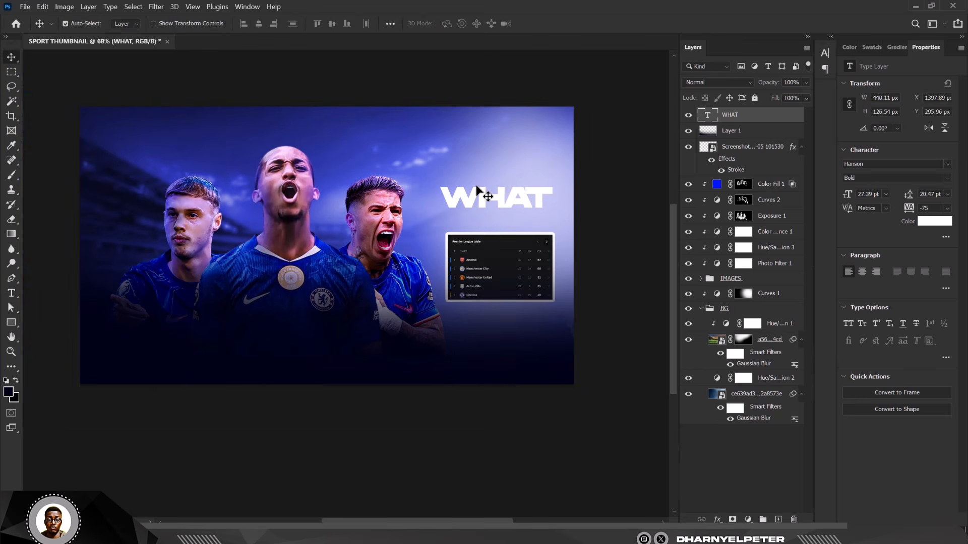
Step: Duplicate WHAT directly below and retype the copy as 'NEXT?'
drag(502, 203, 501, 220)
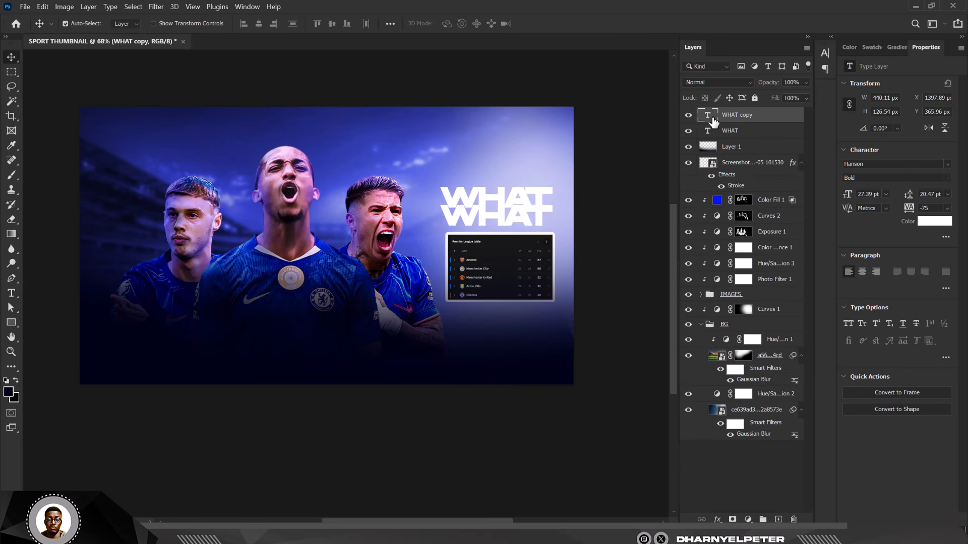
double_click(710, 117)
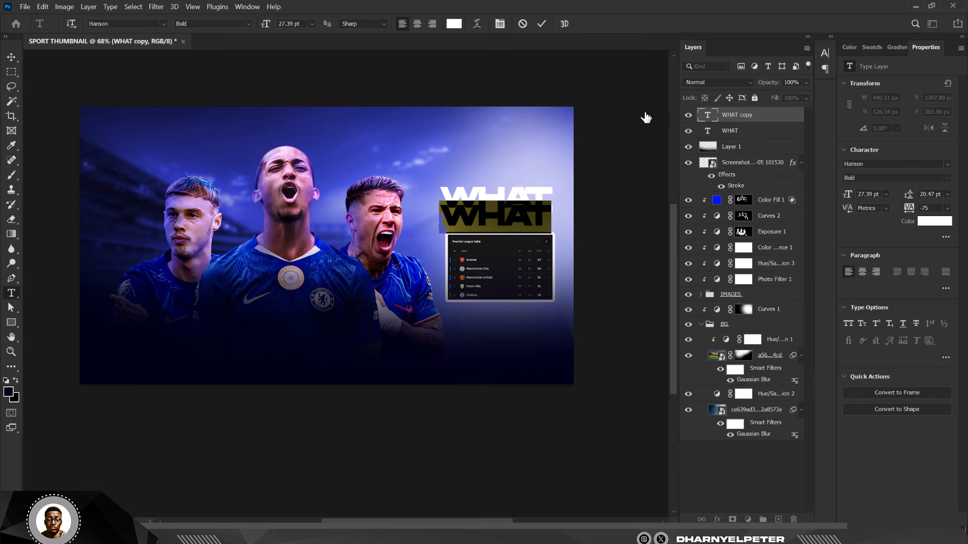
text(NEXT?)
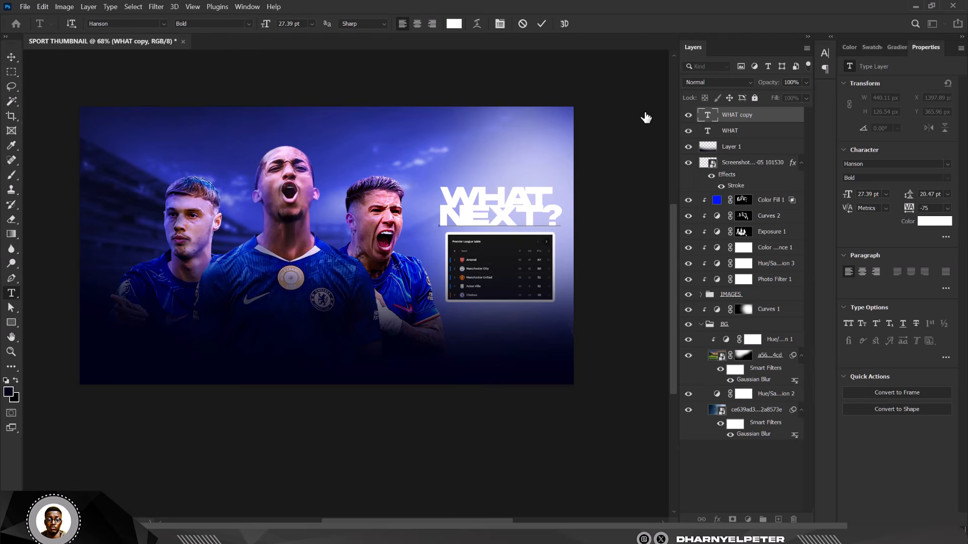
click(11, 58)
scroll(518, 201, up, 7)
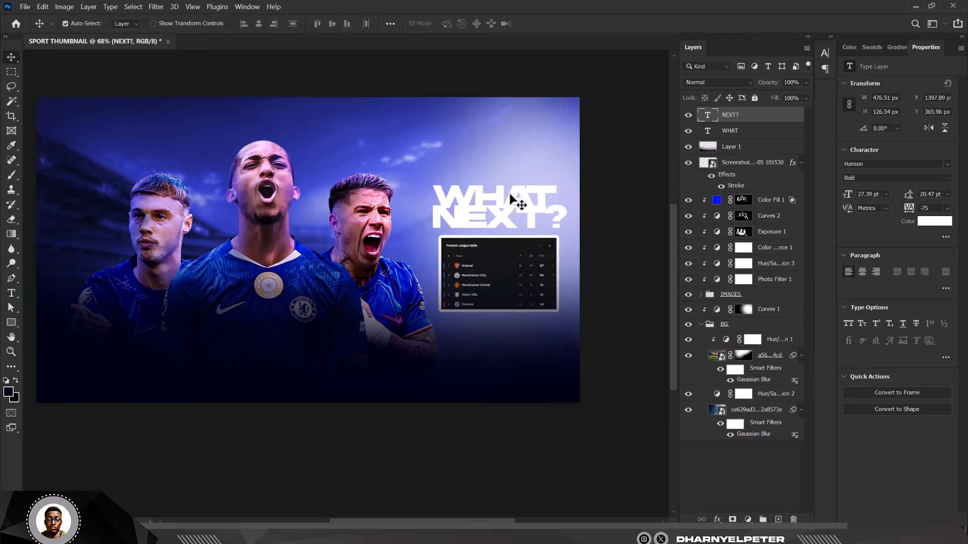
drag(519, 188, 517, 186)
scroll(521, 250, down, 7)
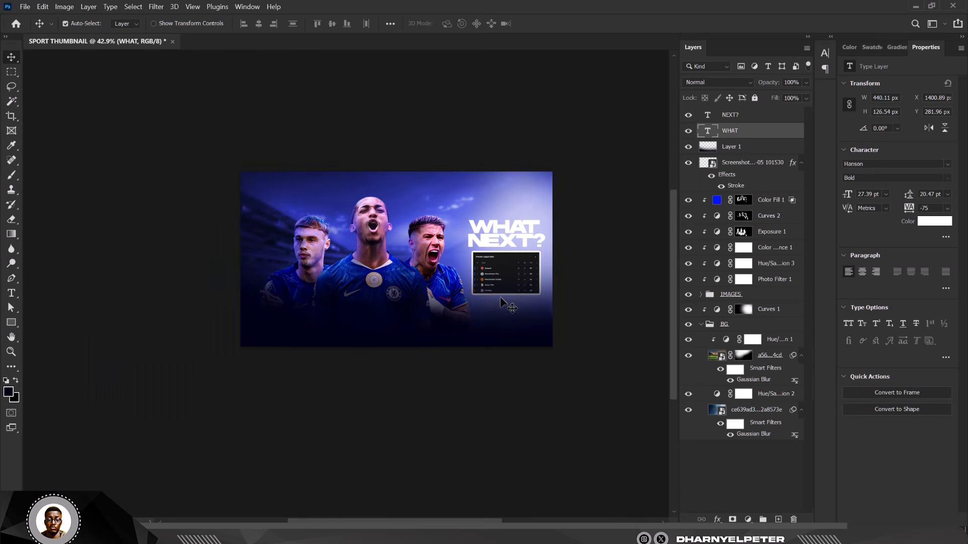
scroll(519, 229, up, 5)
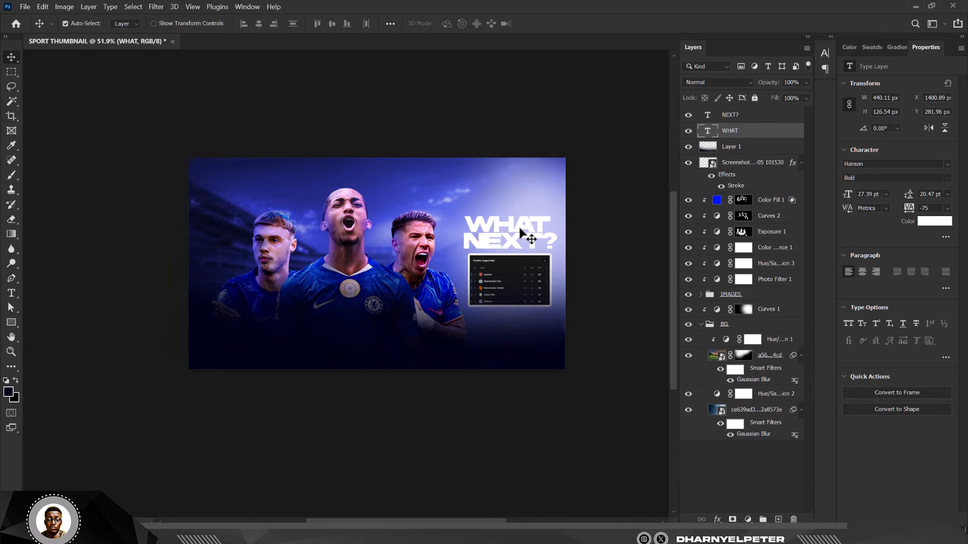
scroll(512, 231, down, 3)
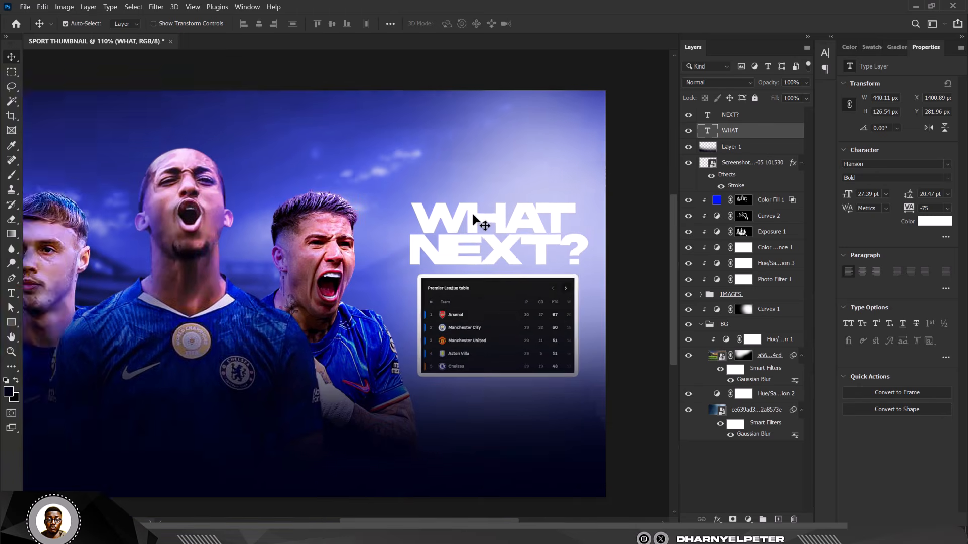
scroll(497, 205, up, 1)
scroll(494, 202, down, 3)
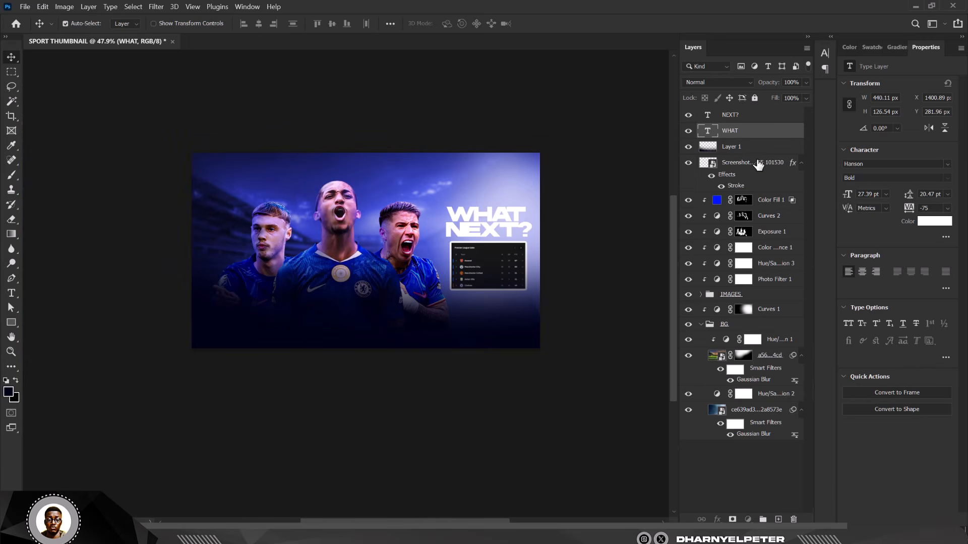
Step: Move the Screenshot layer above Layer 1, then scale it with WHAT and NEXT? to ~91% and nudge left
drag(756, 163, 742, 135)
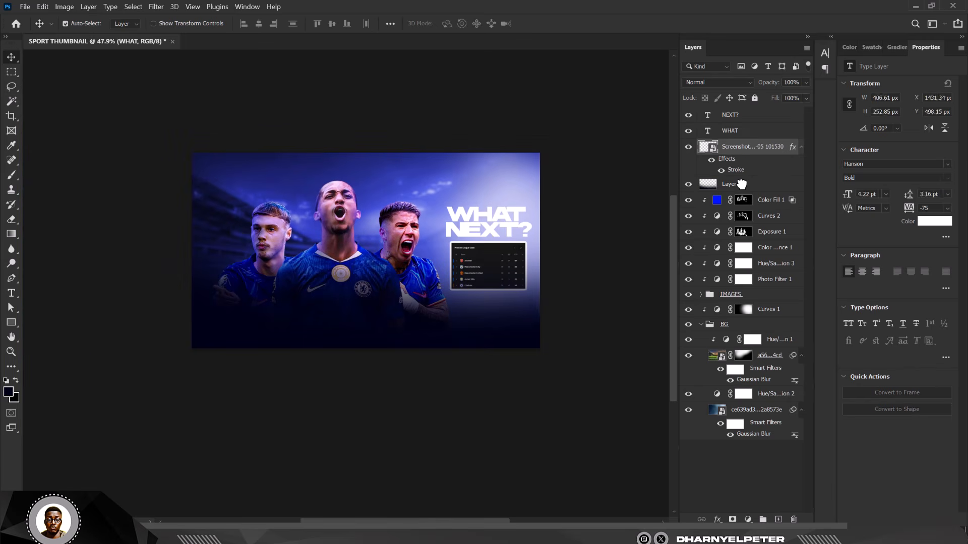
shift+click(748, 120)
key(ctrl+t)
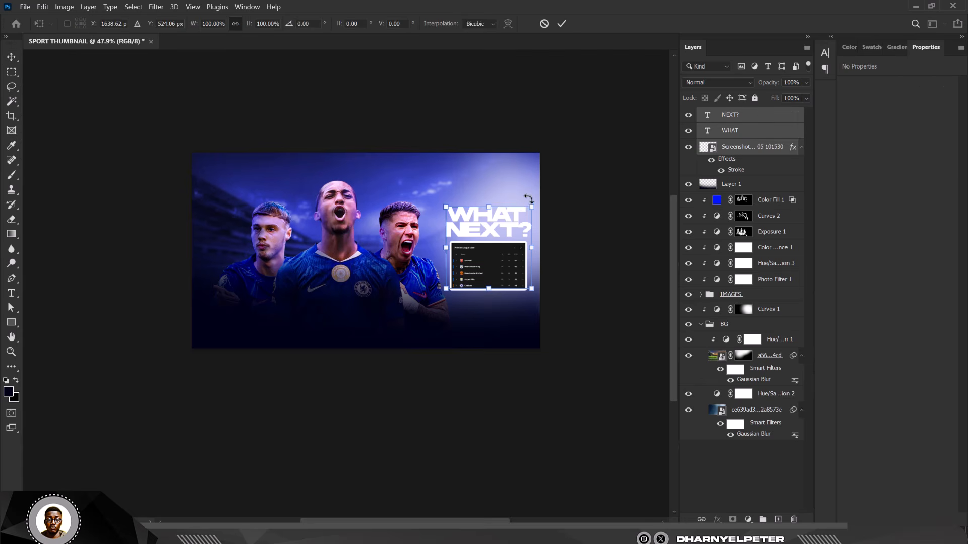
drag(530, 200, 526, 206)
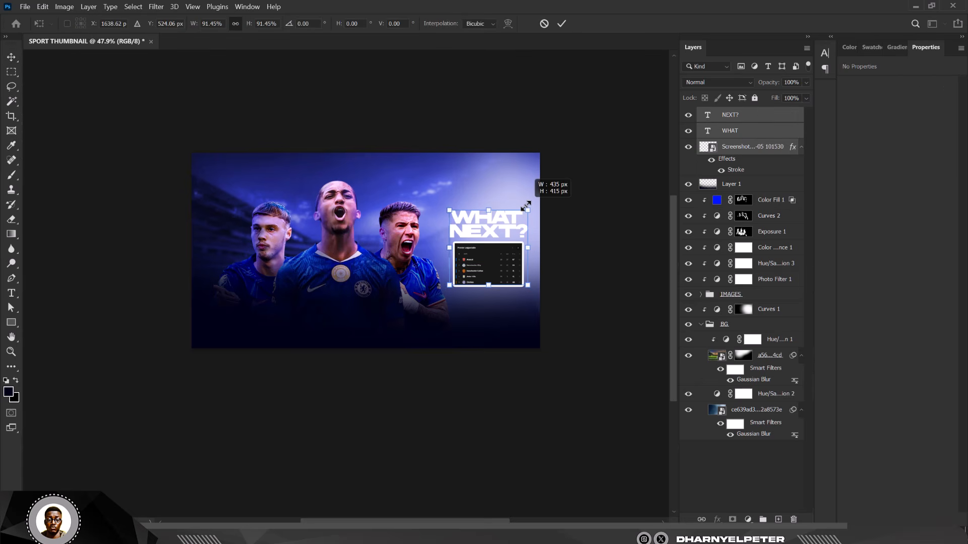
key(Return)
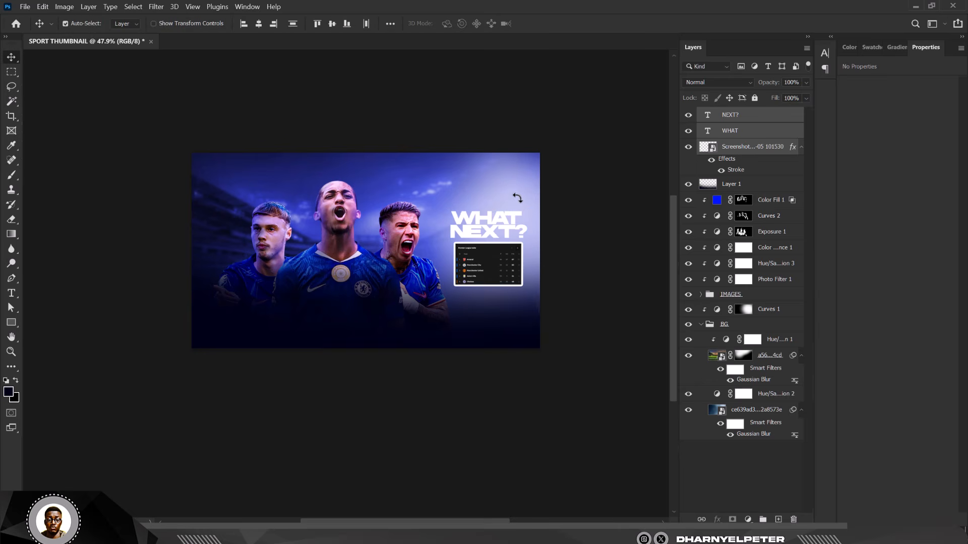
key(shift+Left)
key(shift+Left)
key(shift+Left)
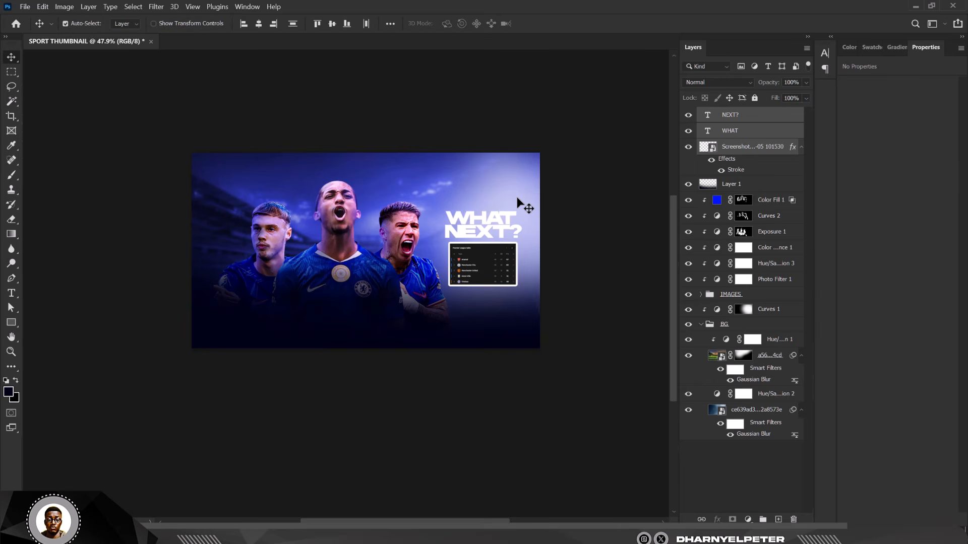
click(555, 120)
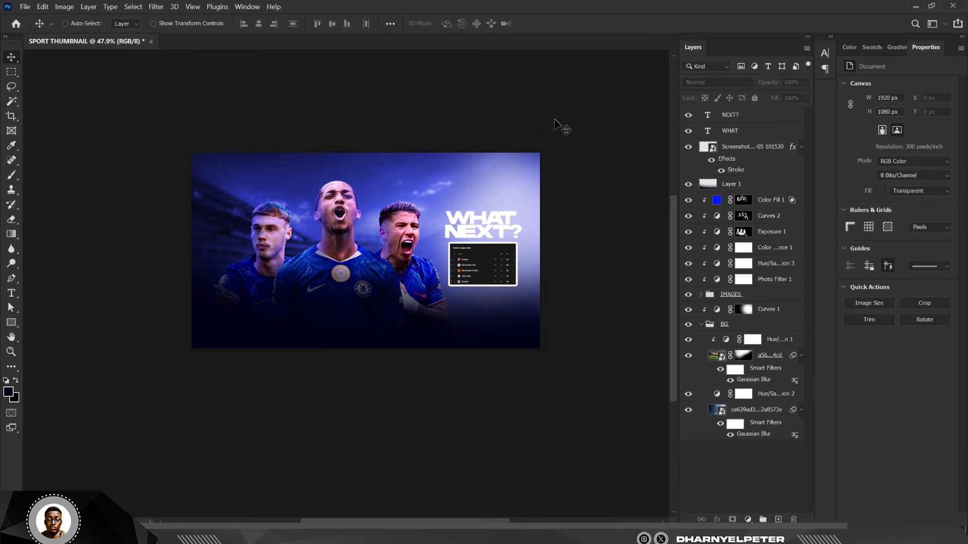
Step: Select the top NEXT? layer so a new adjustment goes above everything
scroll(555, 119, up, 3)
scroll(510, 134, down, 1)
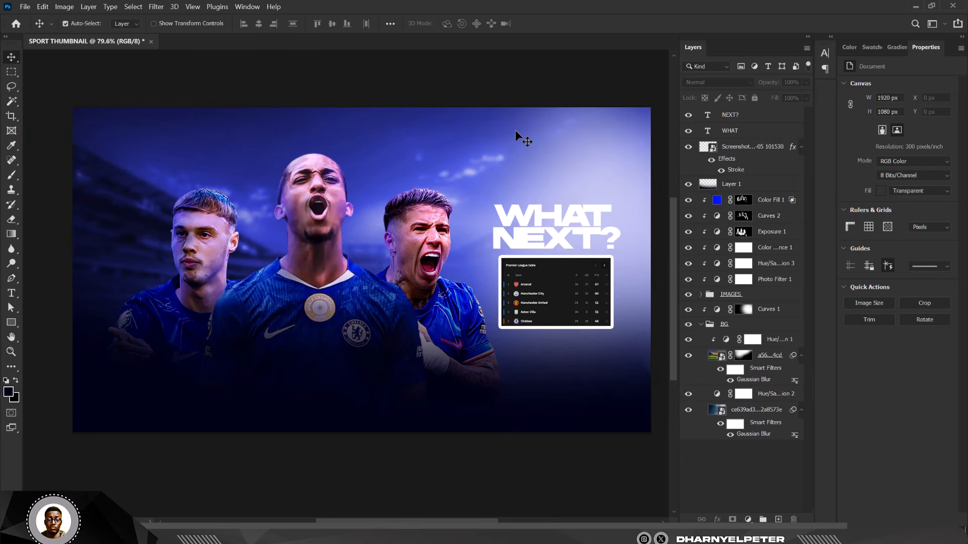
scroll(417, 154, down, 1)
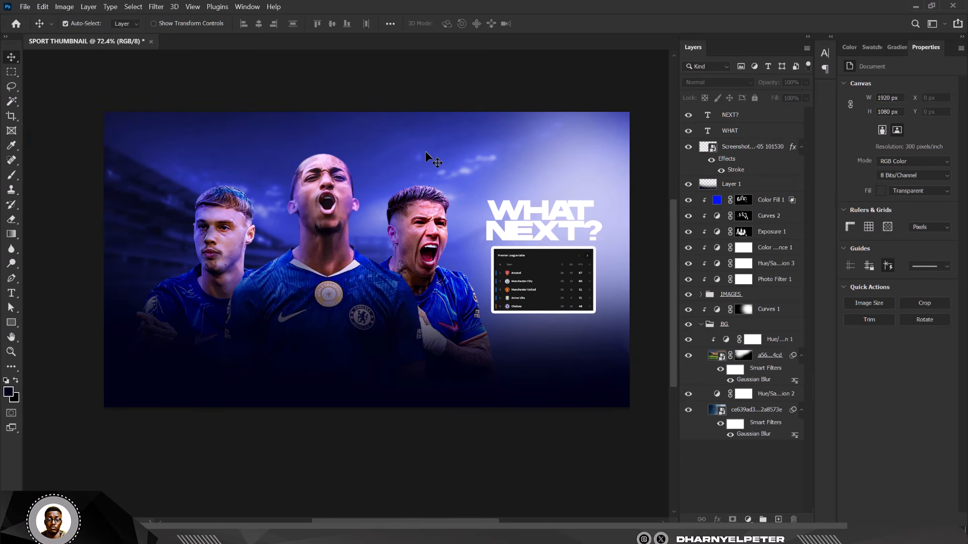
click(740, 117)
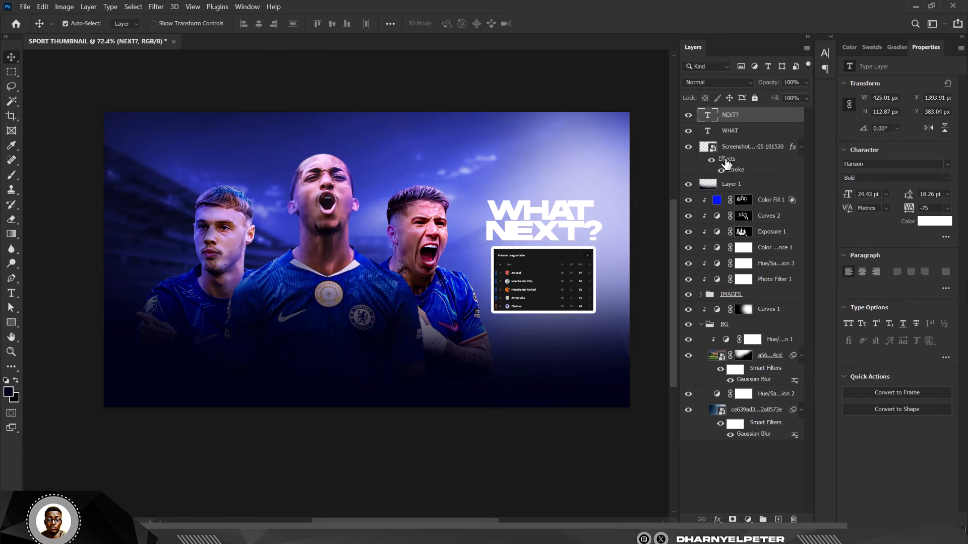
click(748, 519)
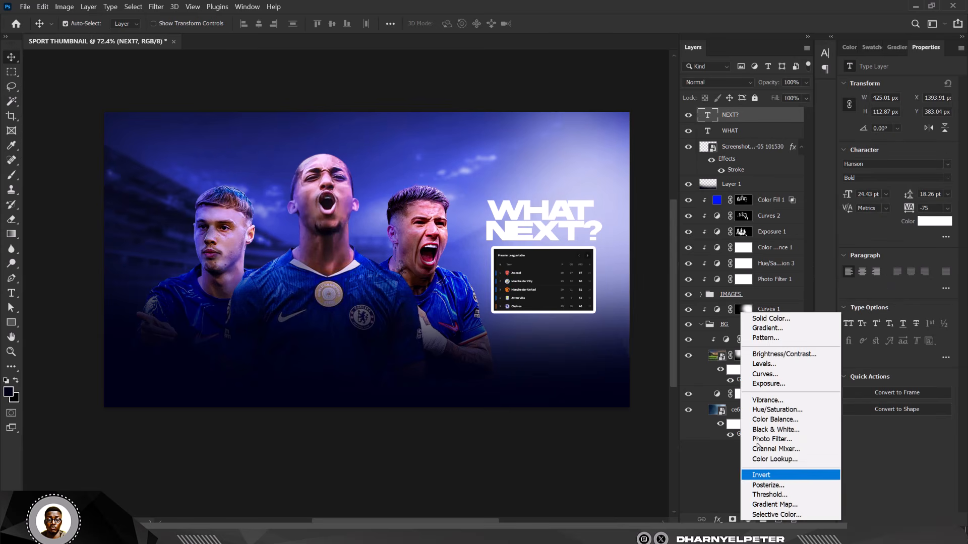
Step: Add a Color Balance layer with midtones Cyan-Red -11 and Yellow-Blue +11
click(781, 420)
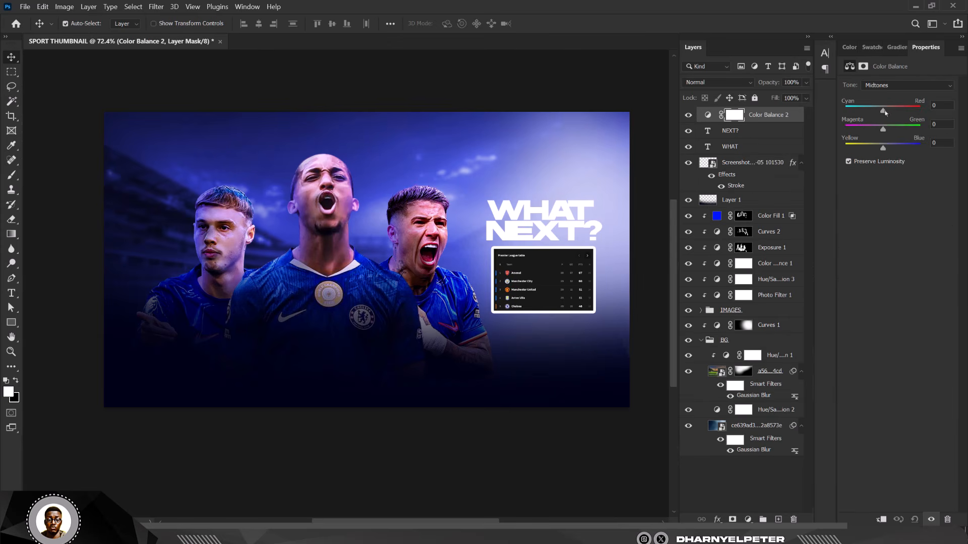
drag(883, 111, 879, 115)
drag(883, 151, 887, 152)
Step: Tweak the Highlights balance, nudging it slightly toward blue
click(902, 87)
click(886, 108)
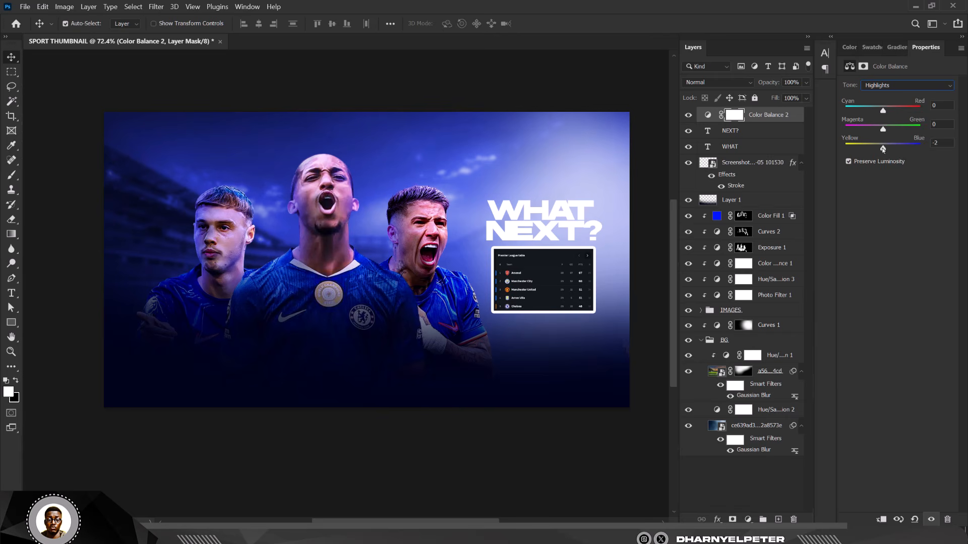
drag(883, 149, 885, 149)
drag(883, 112, 878, 111)
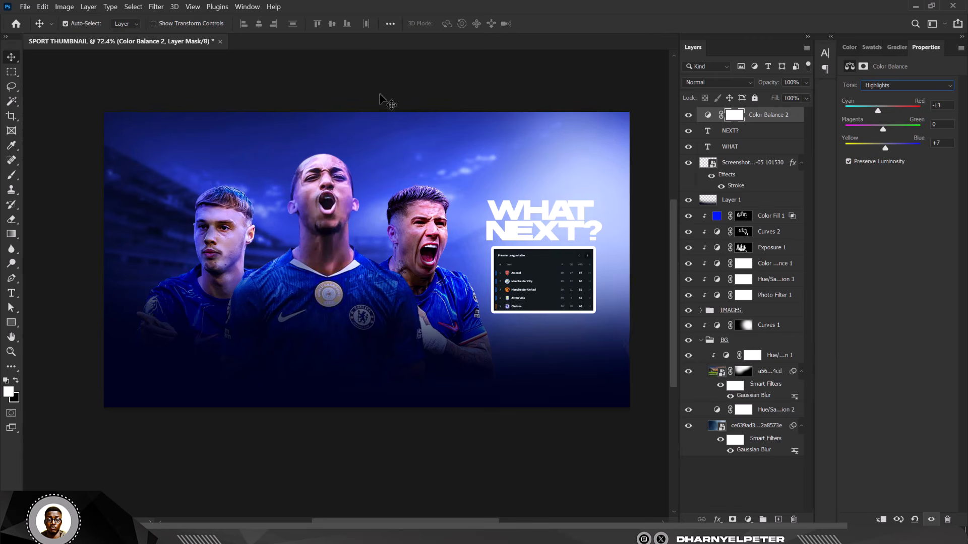
drag(878, 111, 883, 111)
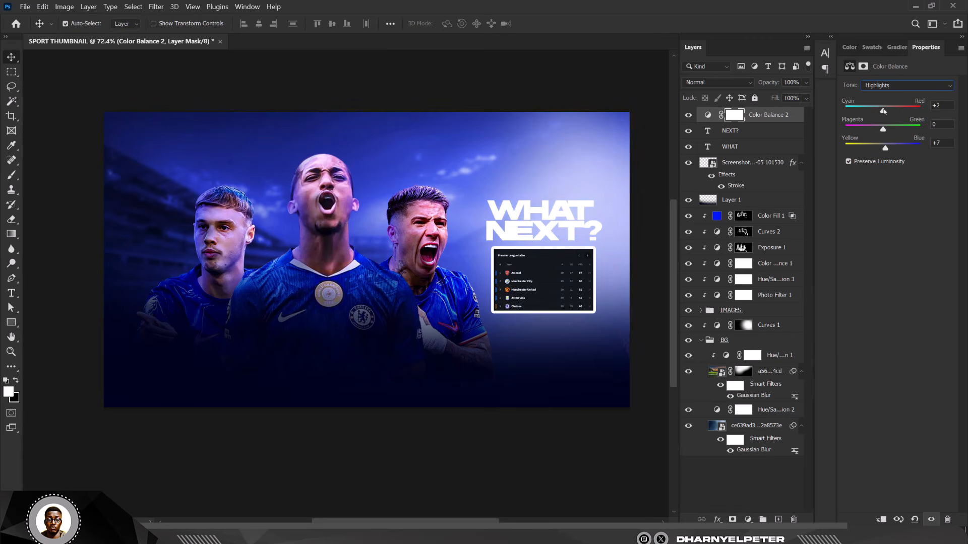
Step: Set the Shadows Yellow-Blue balance to +4
click(419, 79)
scroll(385, 209, down, 7)
scroll(397, 219, up, 3)
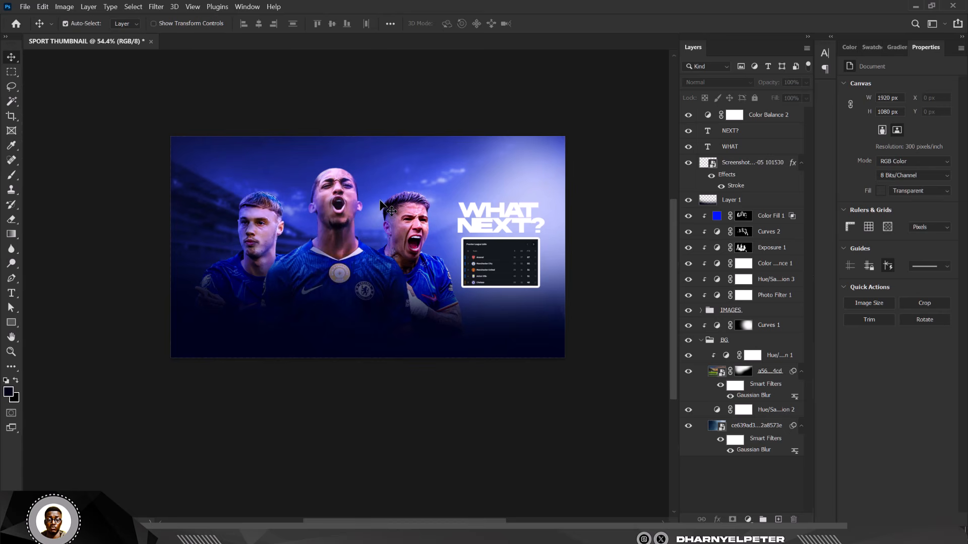
scroll(391, 211, down, 1)
scroll(381, 201, up, 5)
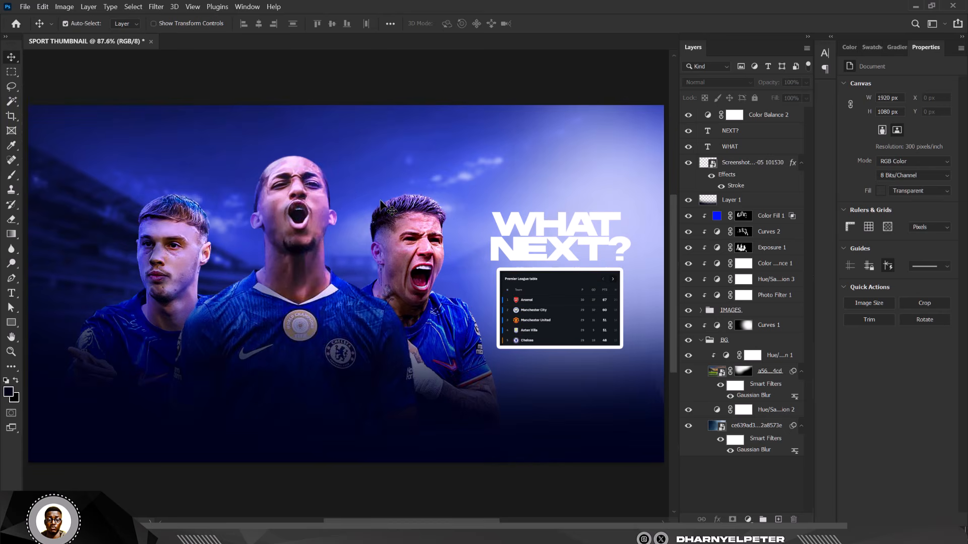
scroll(359, 183, down, 1)
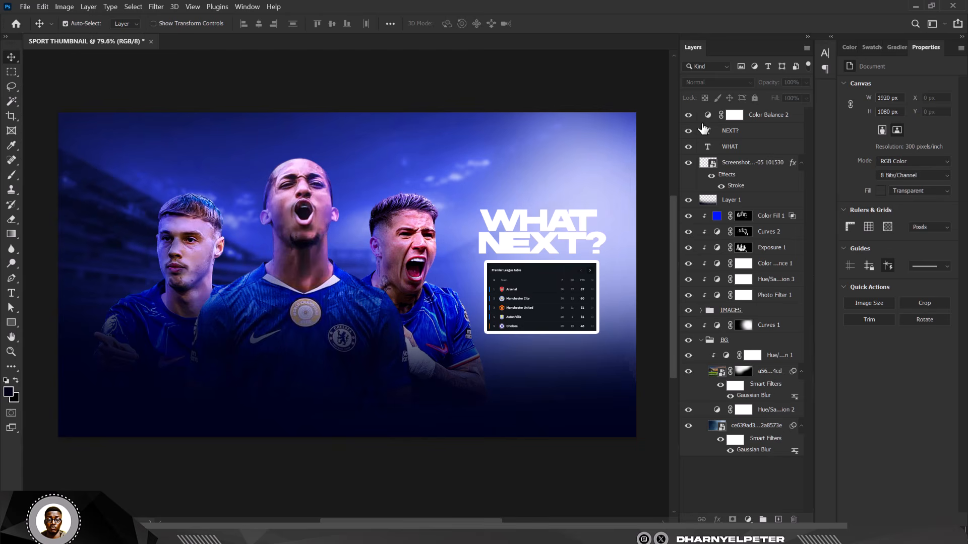
click(773, 115)
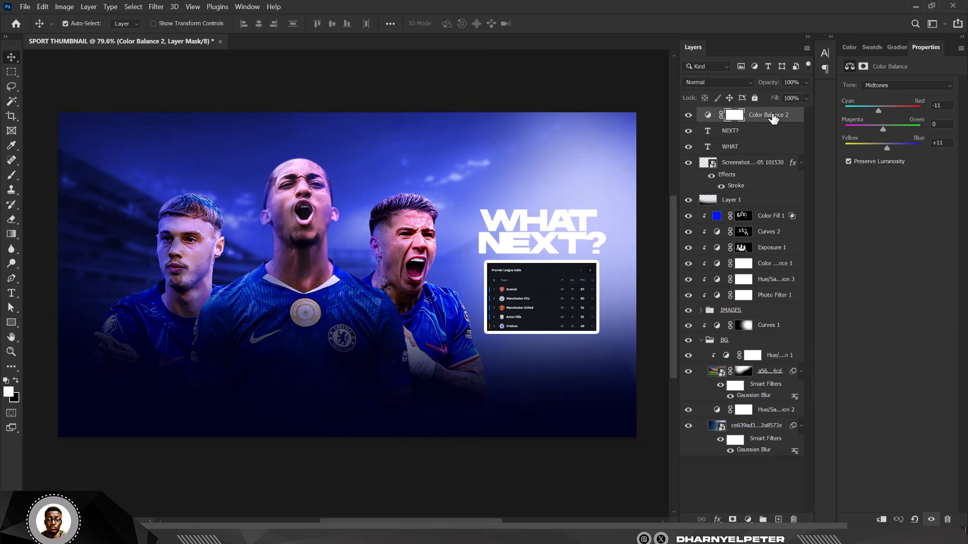
click(895, 87)
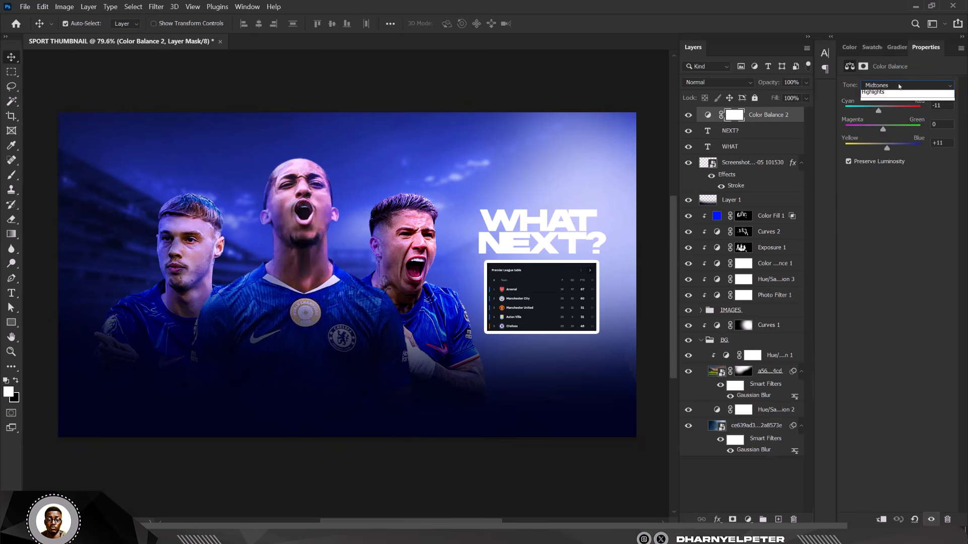
click(884, 88)
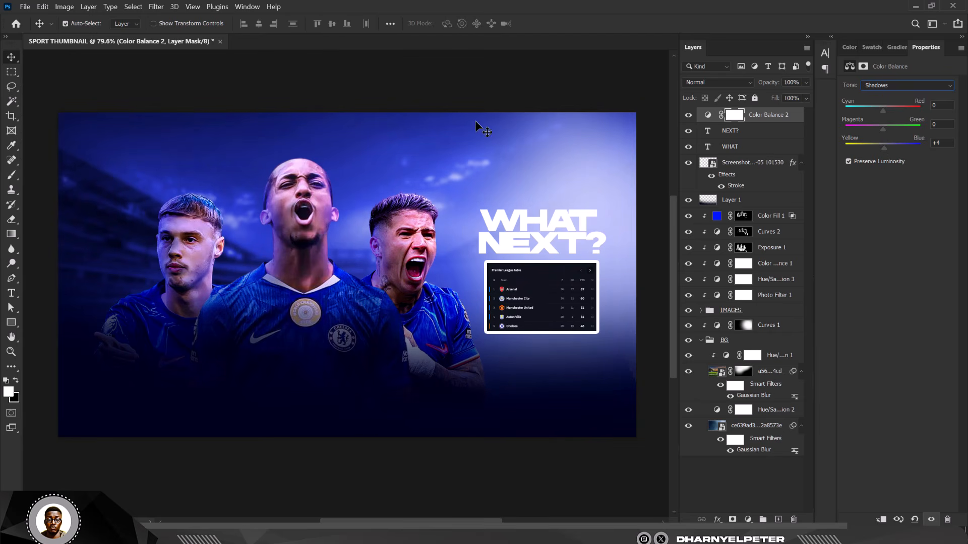
click(459, 110)
scroll(458, 110, down, 2)
scroll(458, 109, up, 2)
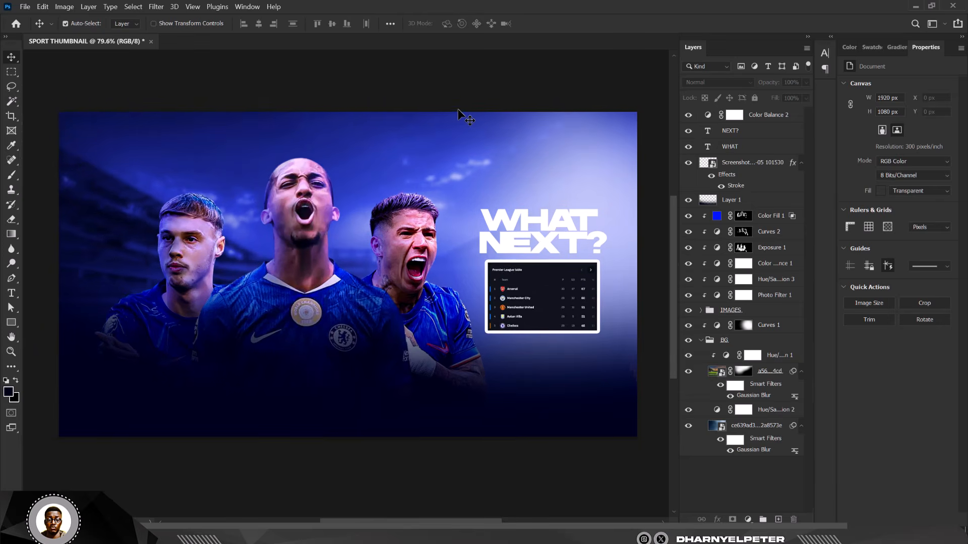
scroll(458, 109, up, 1)
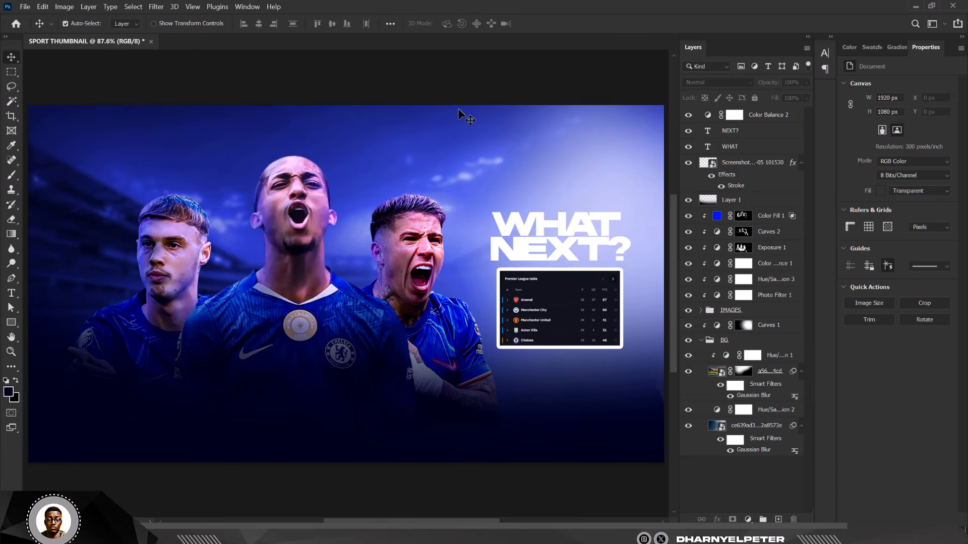